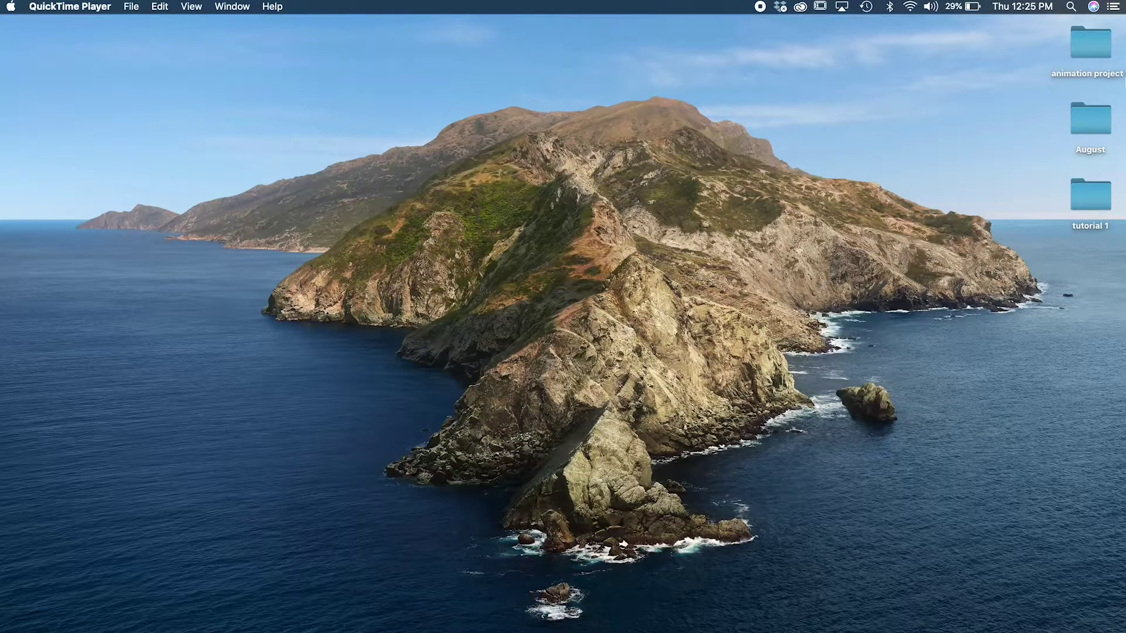
Examine the animation project 1 folder on the desktop, including its AE, AI, PSD, Footage and Renders subfolders and hand_1.mov
double_click(1096, 52)
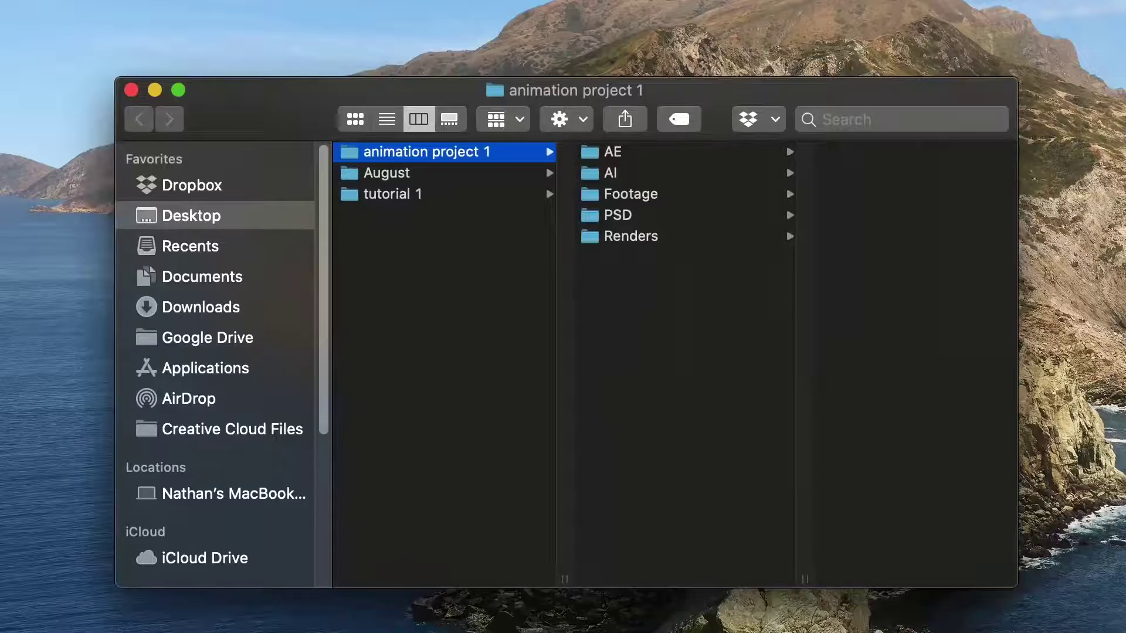
click(640, 153)
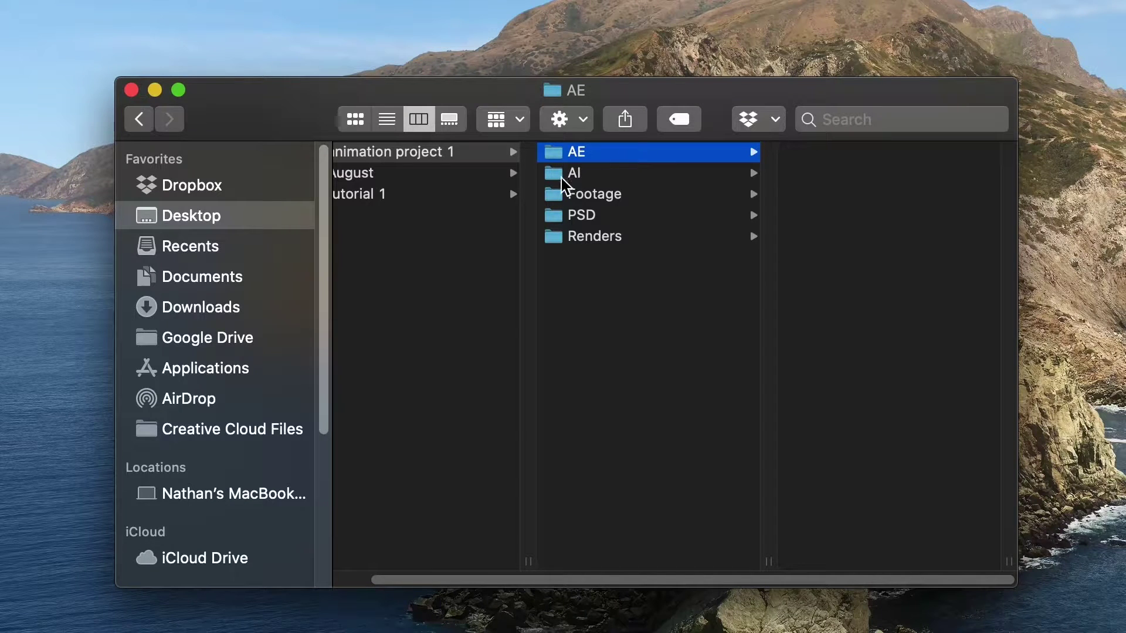
click(580, 174)
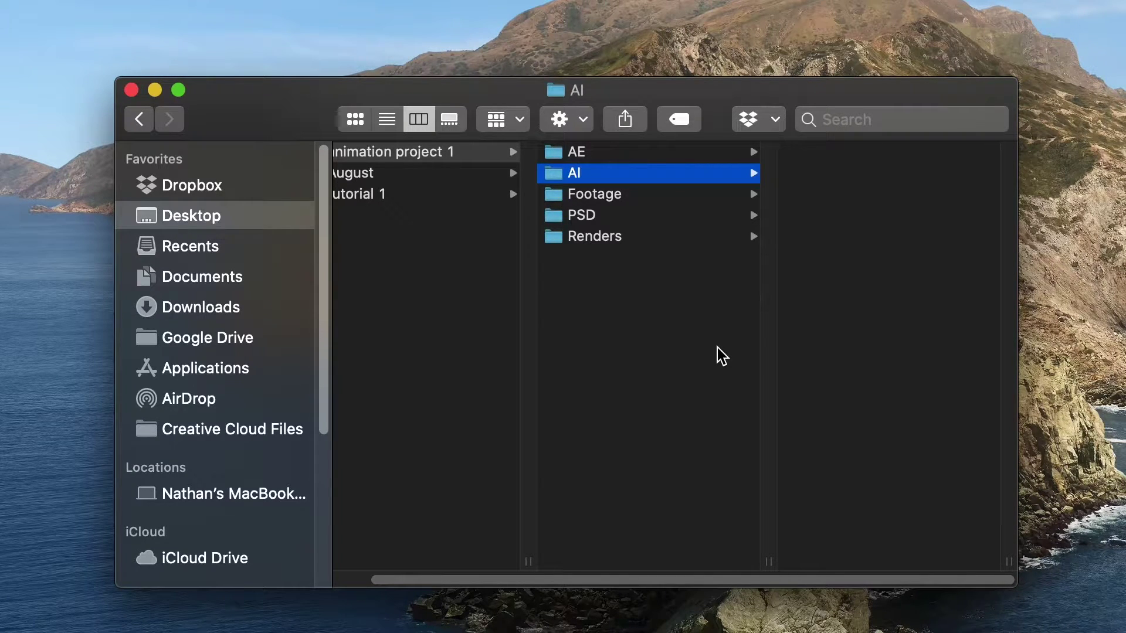
click(628, 216)
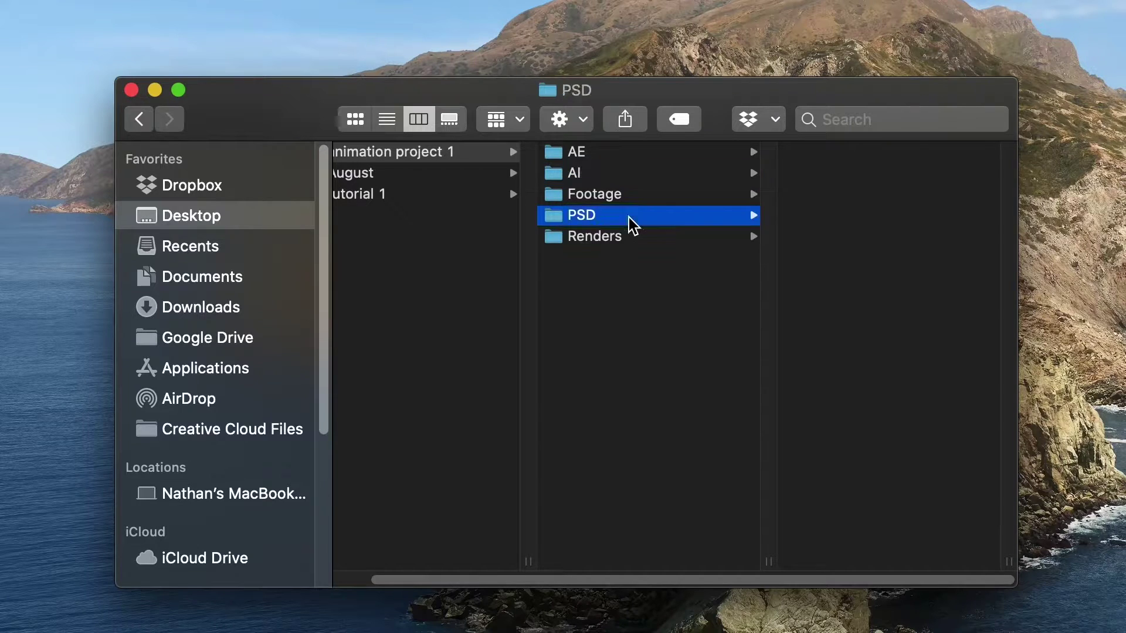
click(704, 195)
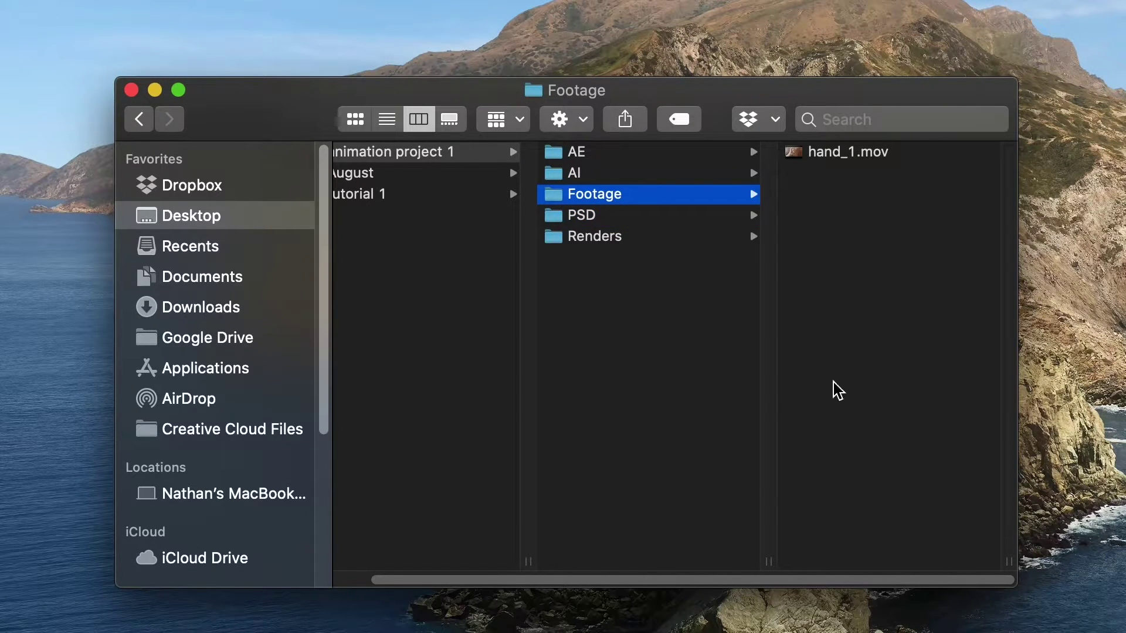
click(851, 156)
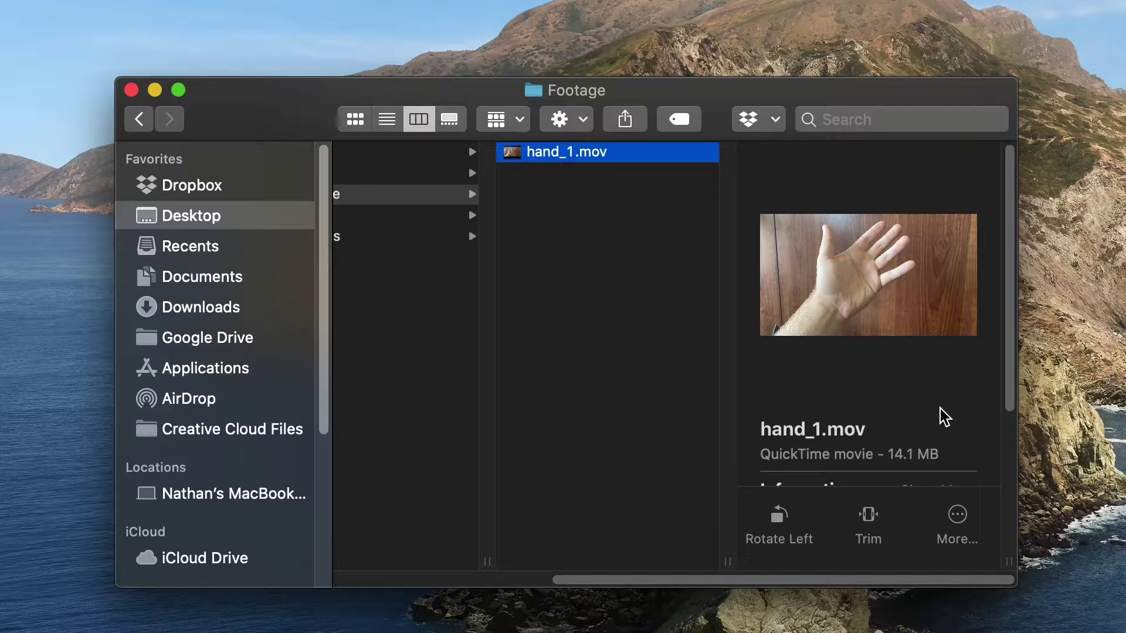
scroll(585, 264, left, 4)
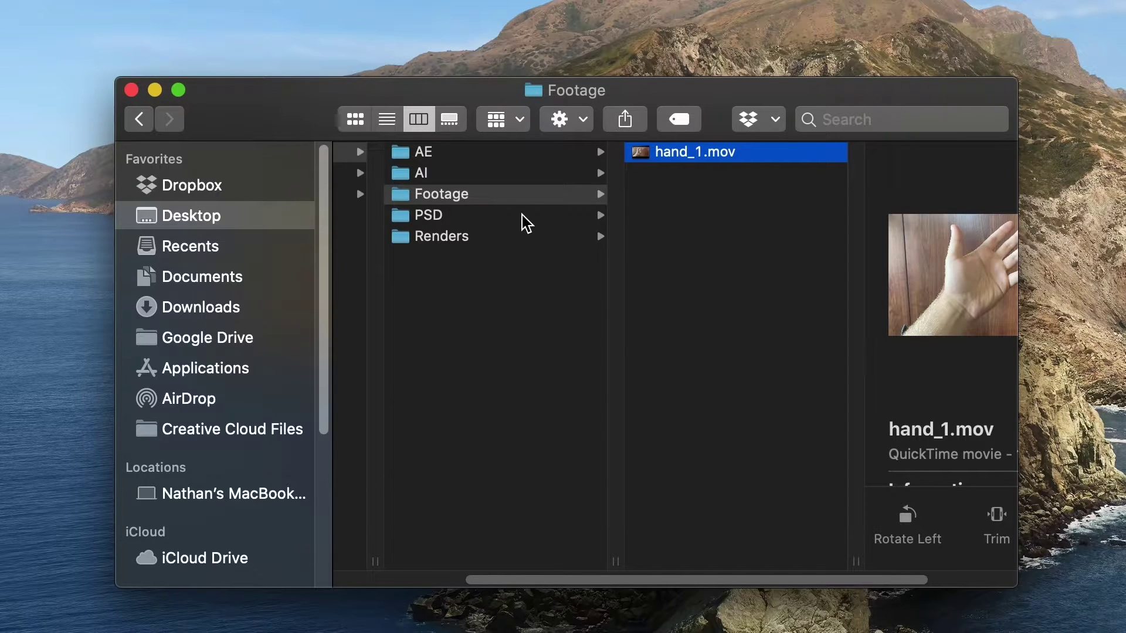
click(485, 237)
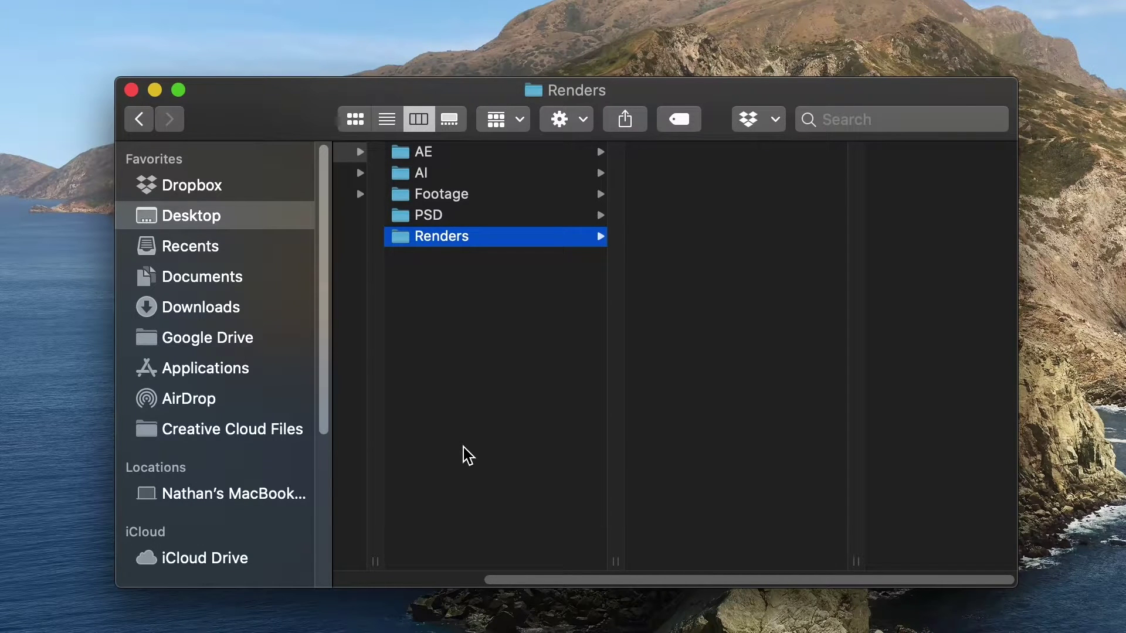
click(482, 328)
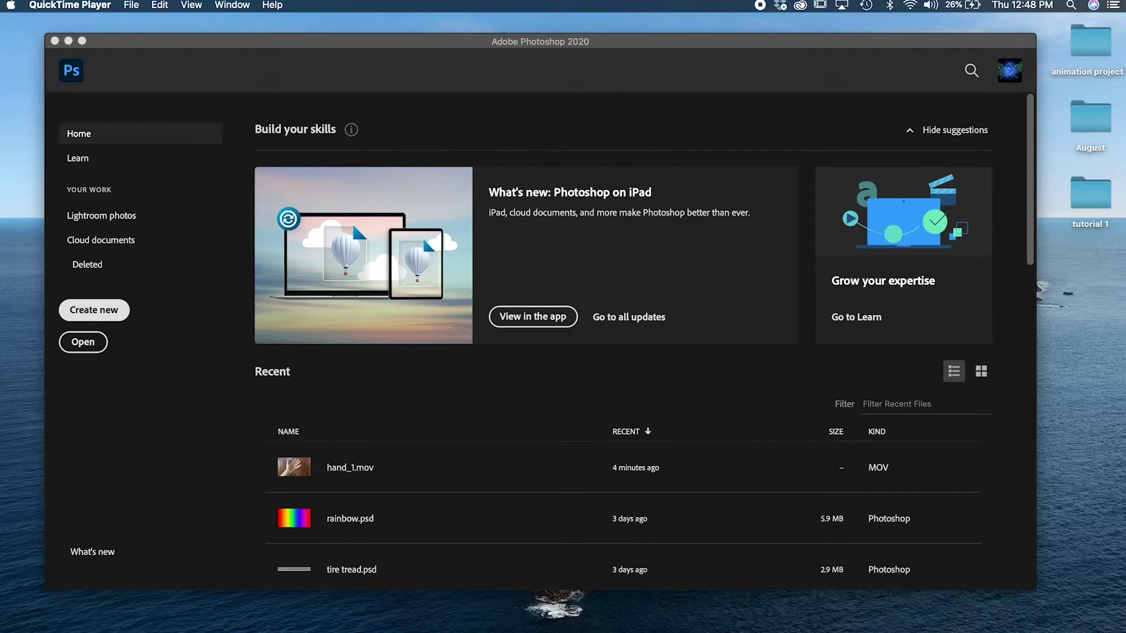
Switch to Photoshop and create a new document from the recent 1920 x 1080 px, 72 ppi custom preset
click(110, 314)
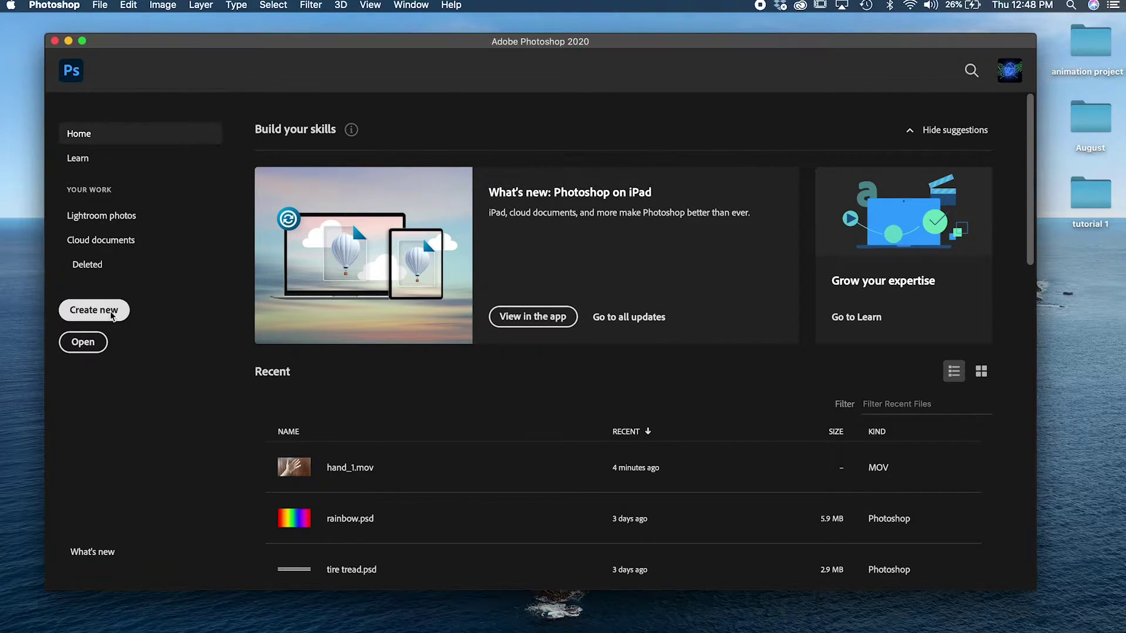
click(111, 316)
click(388, 357)
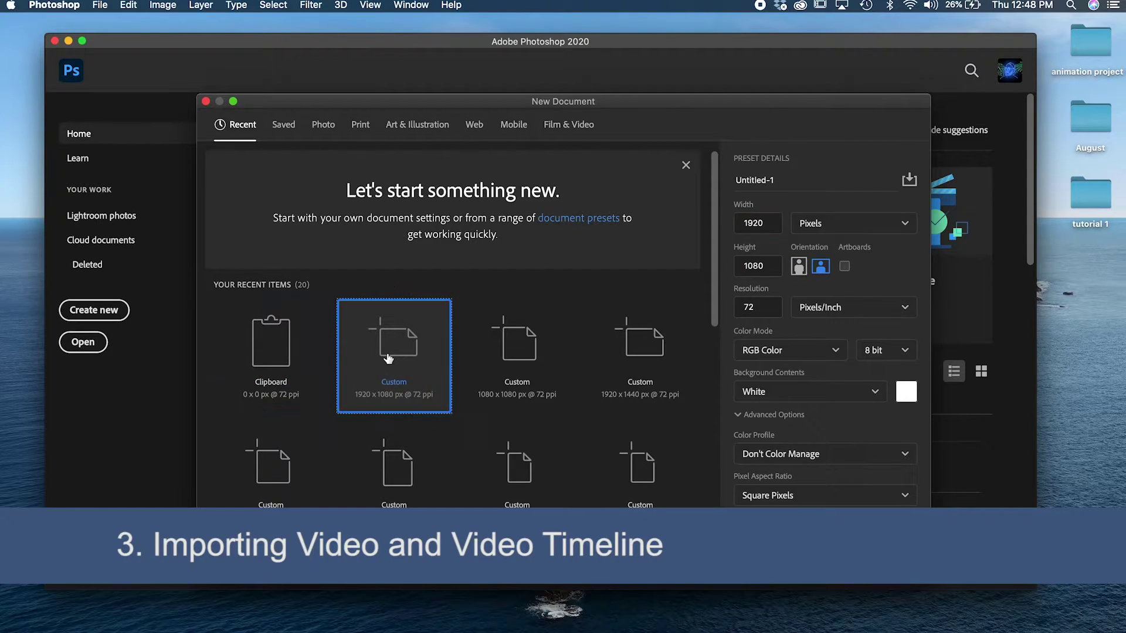
double_click(388, 357)
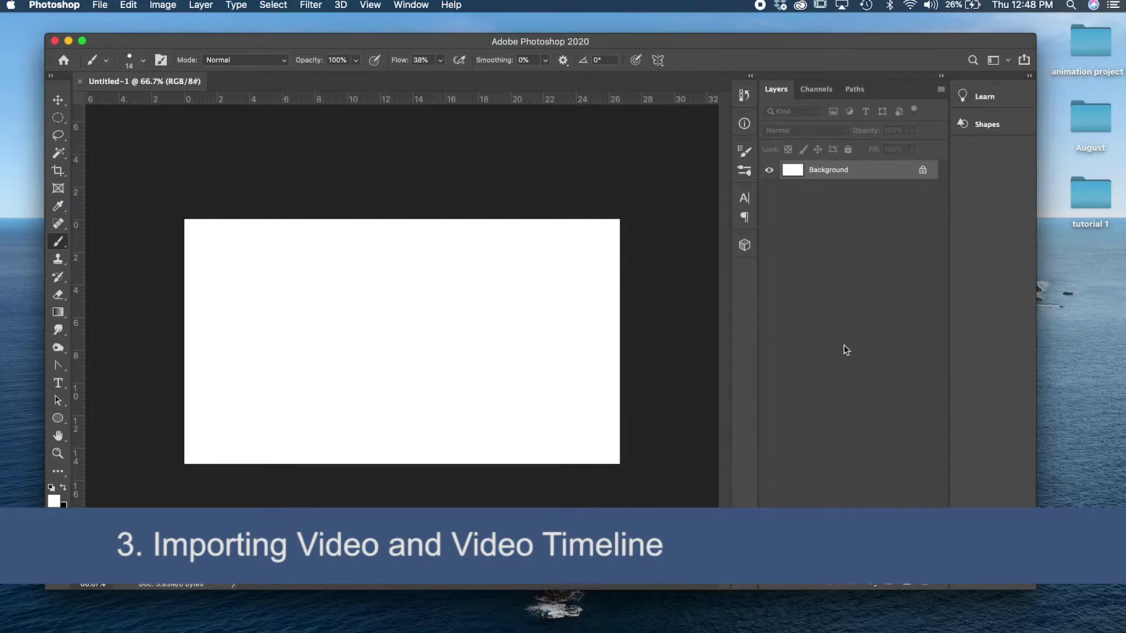
Show the Timeline and create a video timeline for the blank document
click(420, 6)
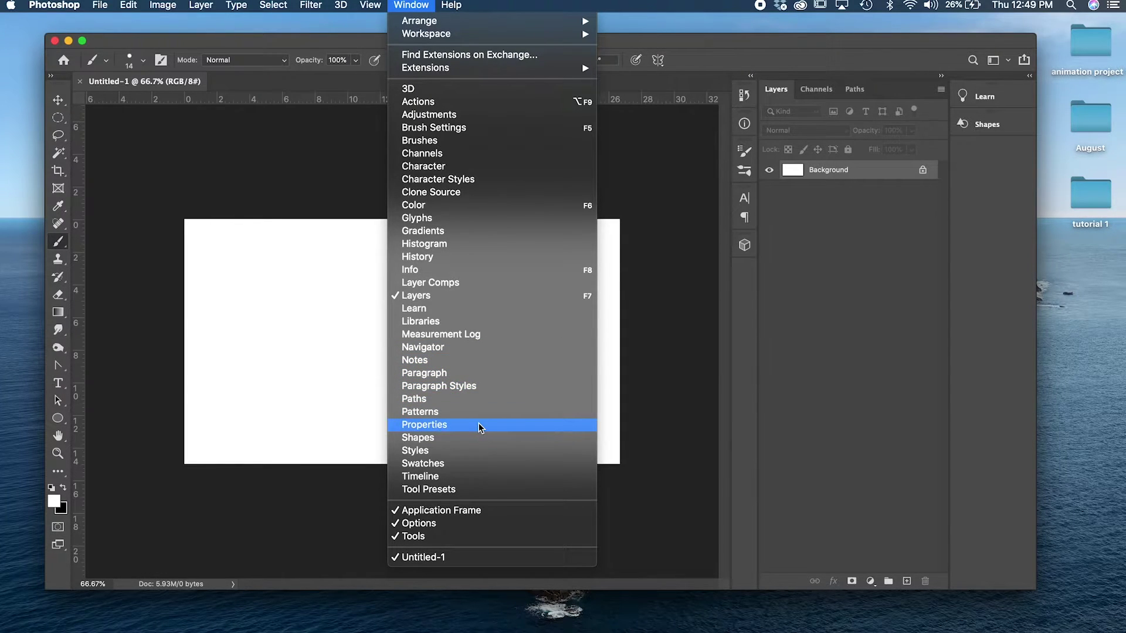
click(443, 476)
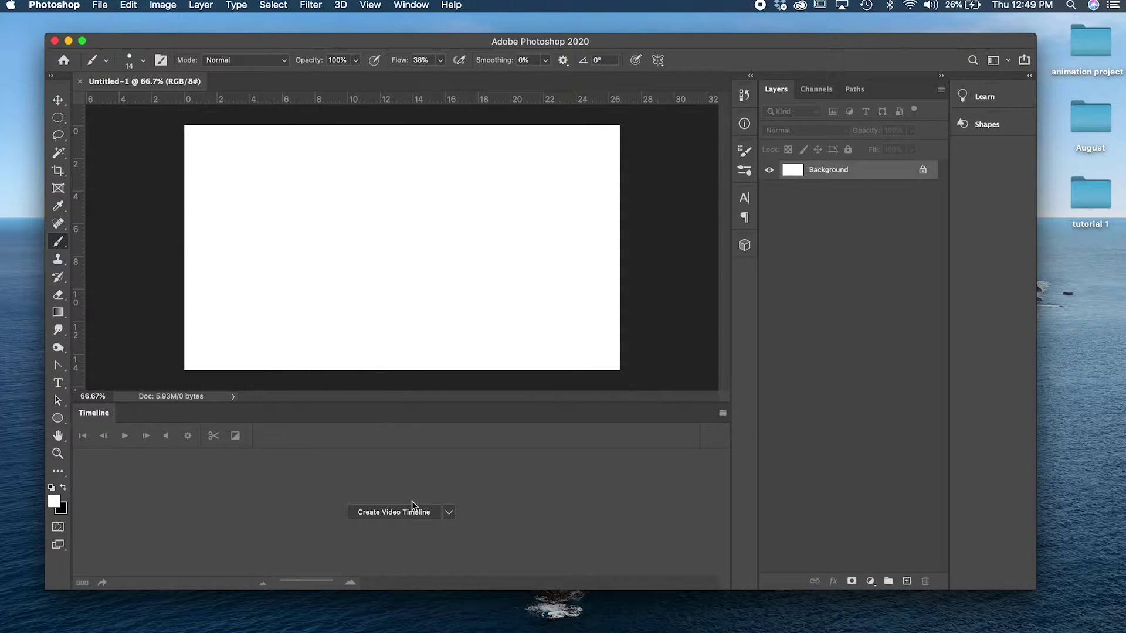
click(450, 514)
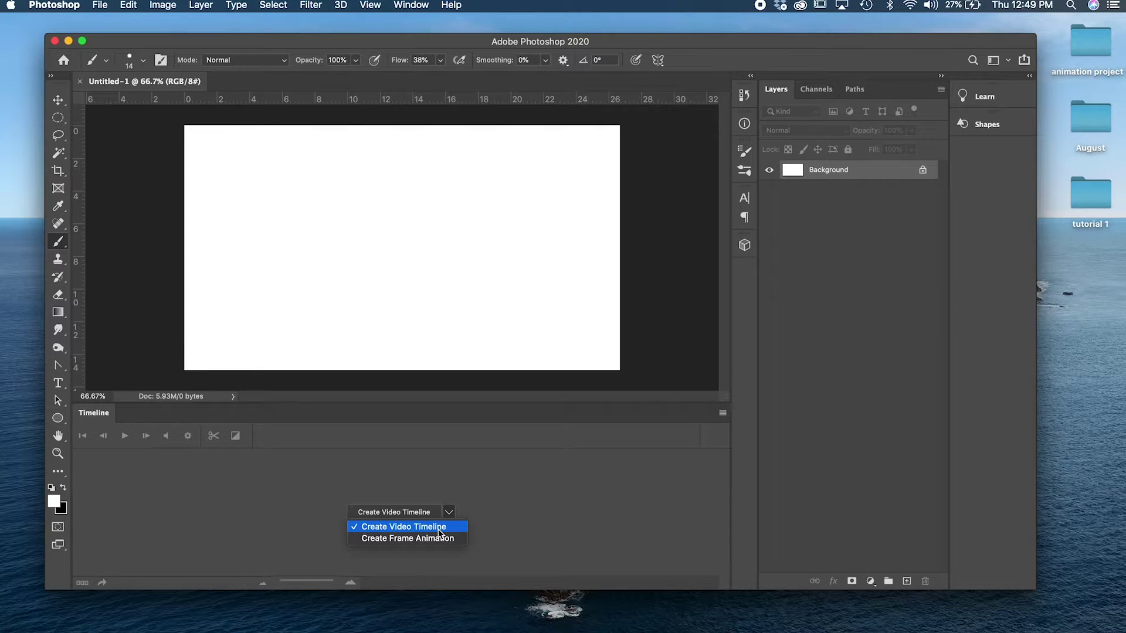
click(477, 480)
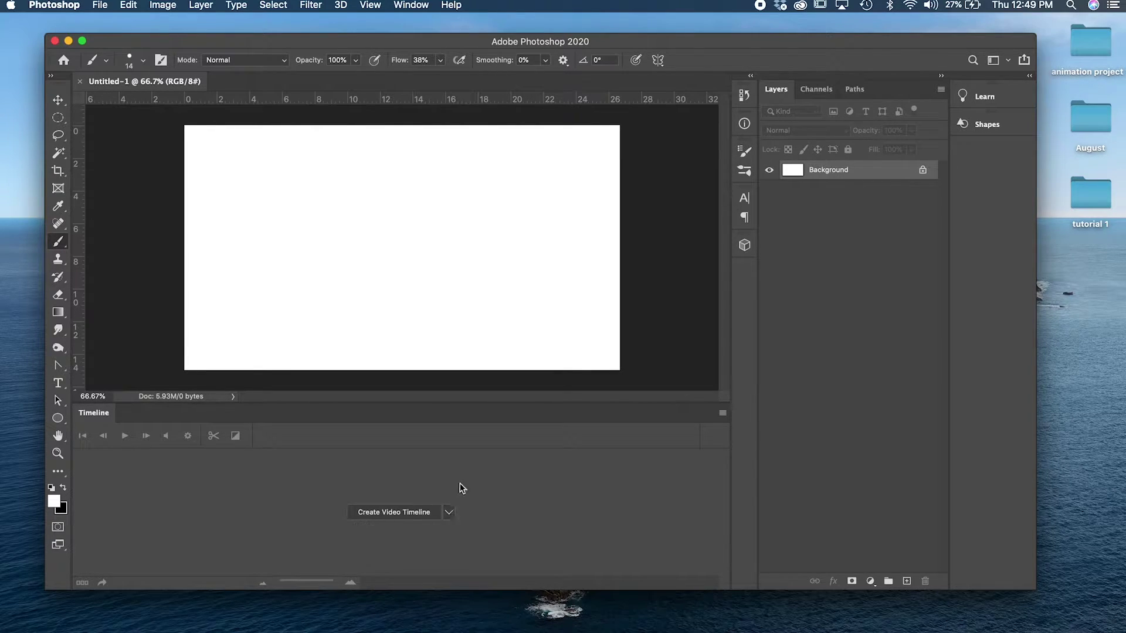
click(398, 513)
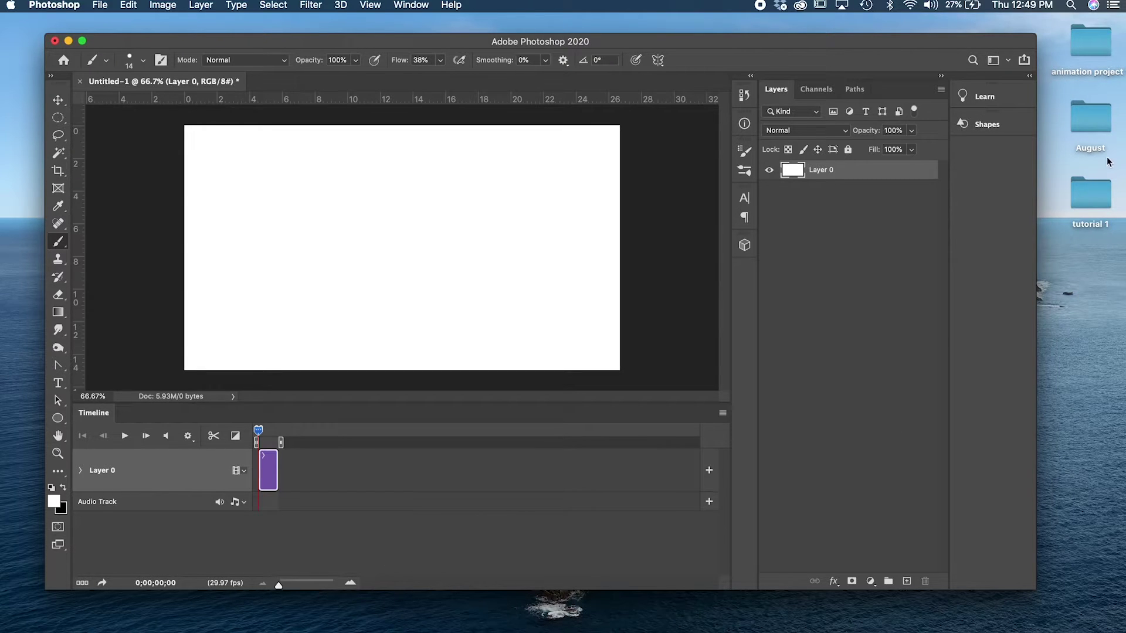
Place hand_1.mov from animation project 1's Footage folder into the document as a layer above the white one
double_click(1091, 40)
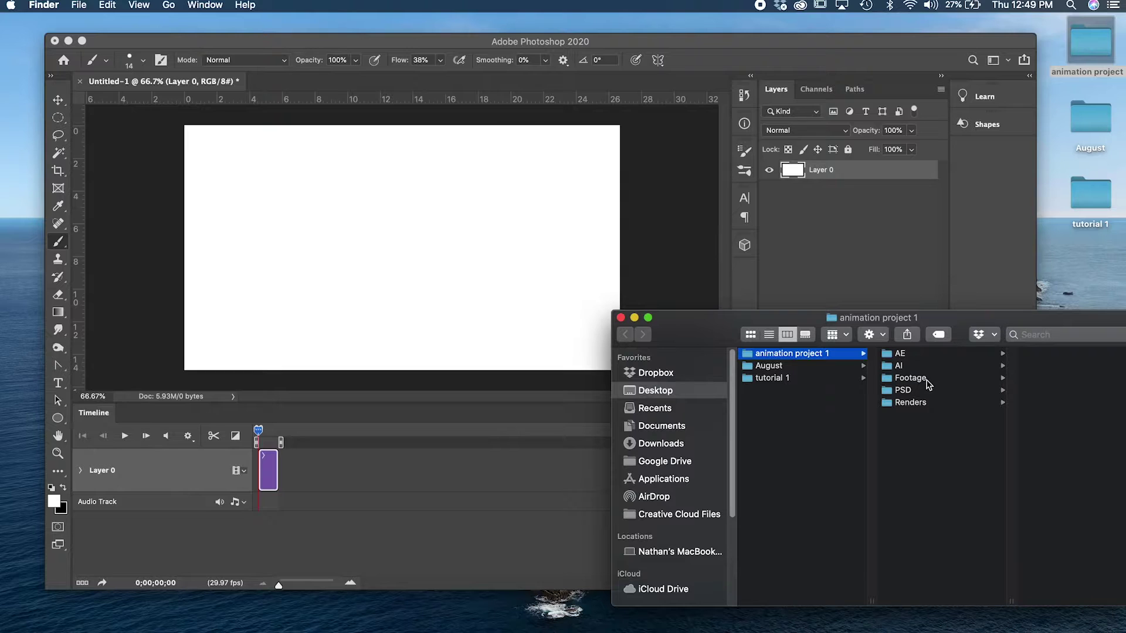
click(909, 379)
click(1043, 354)
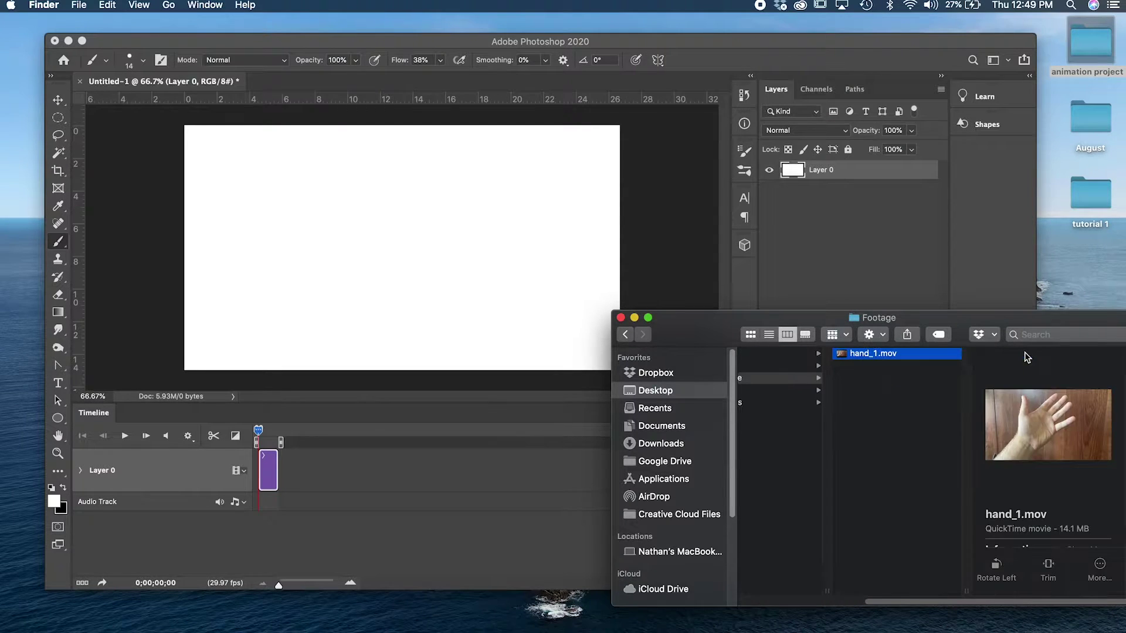
drag(872, 353, 409, 233)
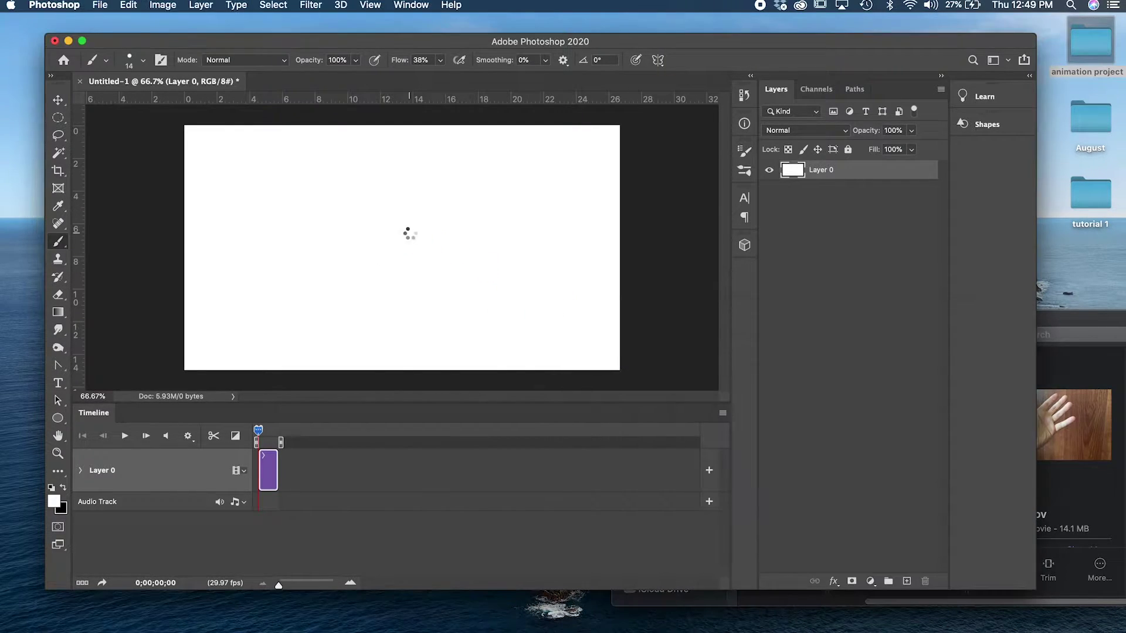
key(Return)
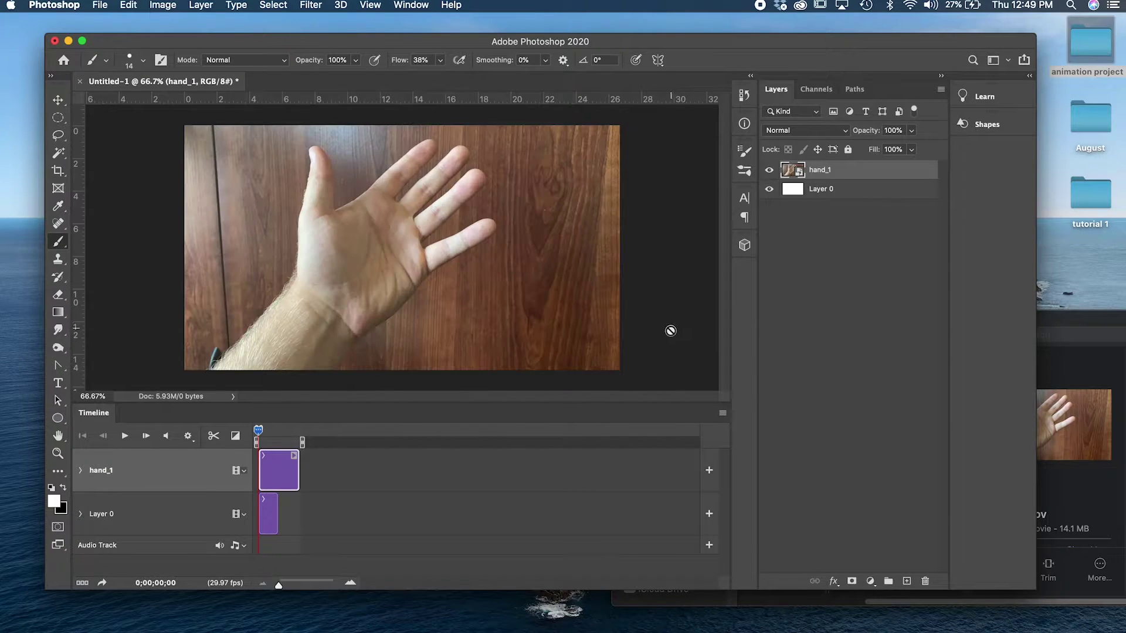
drag(278, 586, 287, 586)
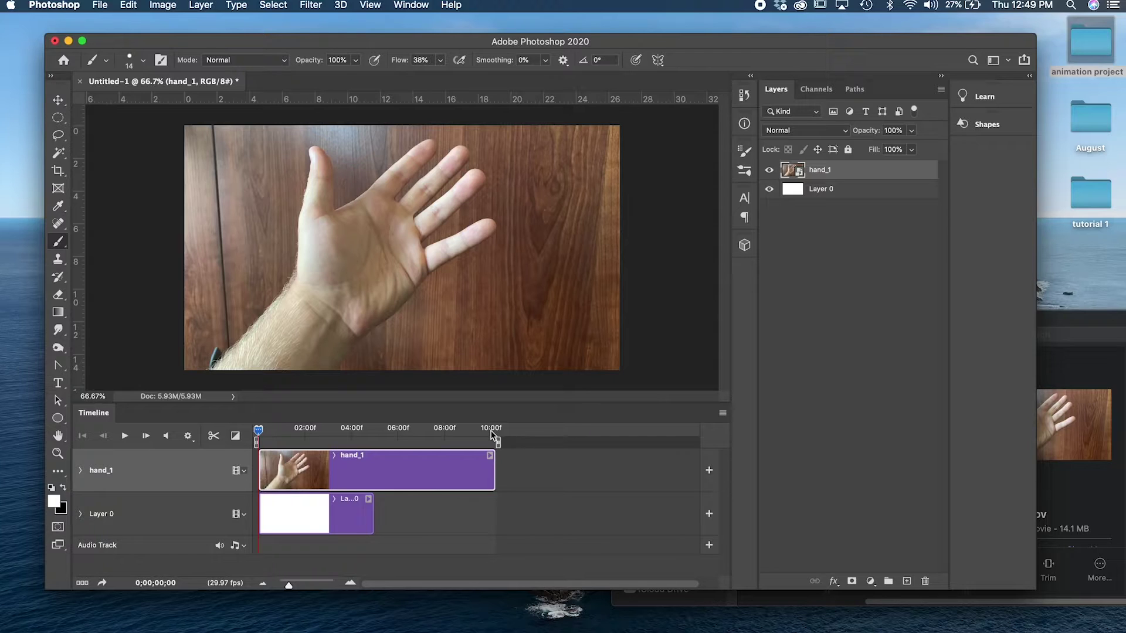
drag(289, 584, 292, 585)
mouse_move(263, 431)
mouse_down()
mouse_move(558, 431)
mouse_move(258, 431)
mouse_up()
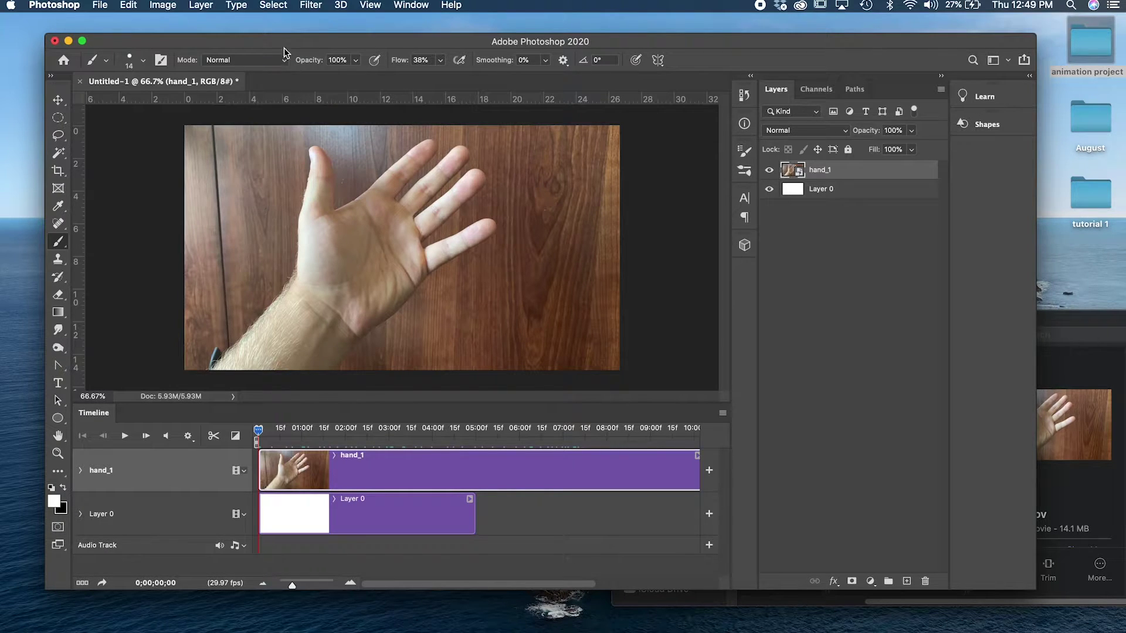
Open hand_1.mov from the Footage folder as a separate video document, scrub through it and close it
click(100, 5)
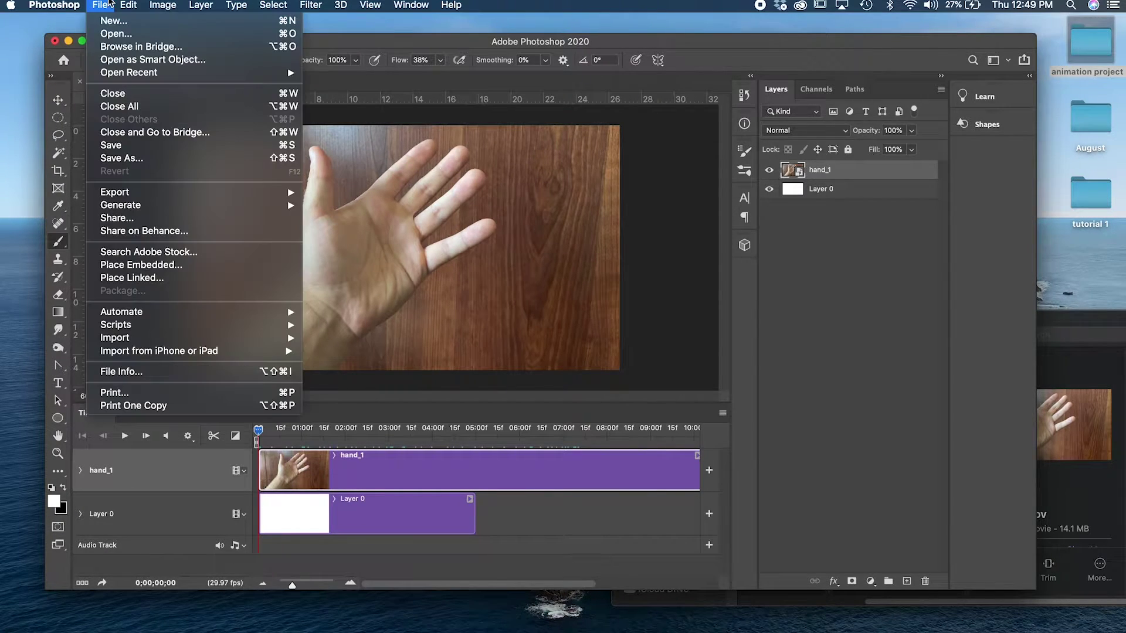
click(158, 34)
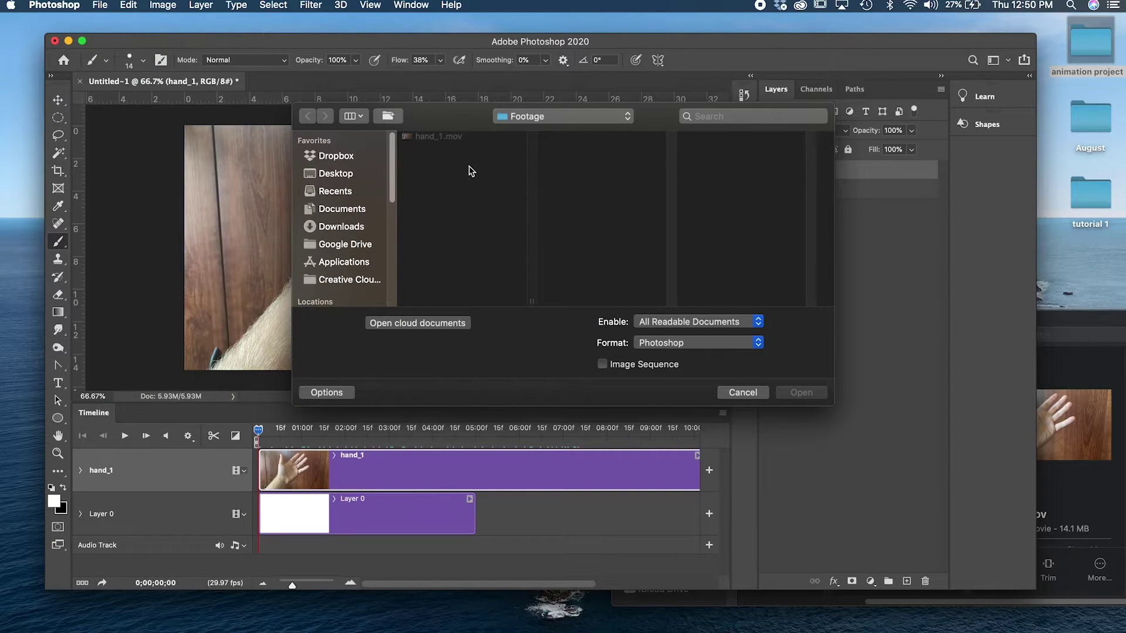
click(451, 137)
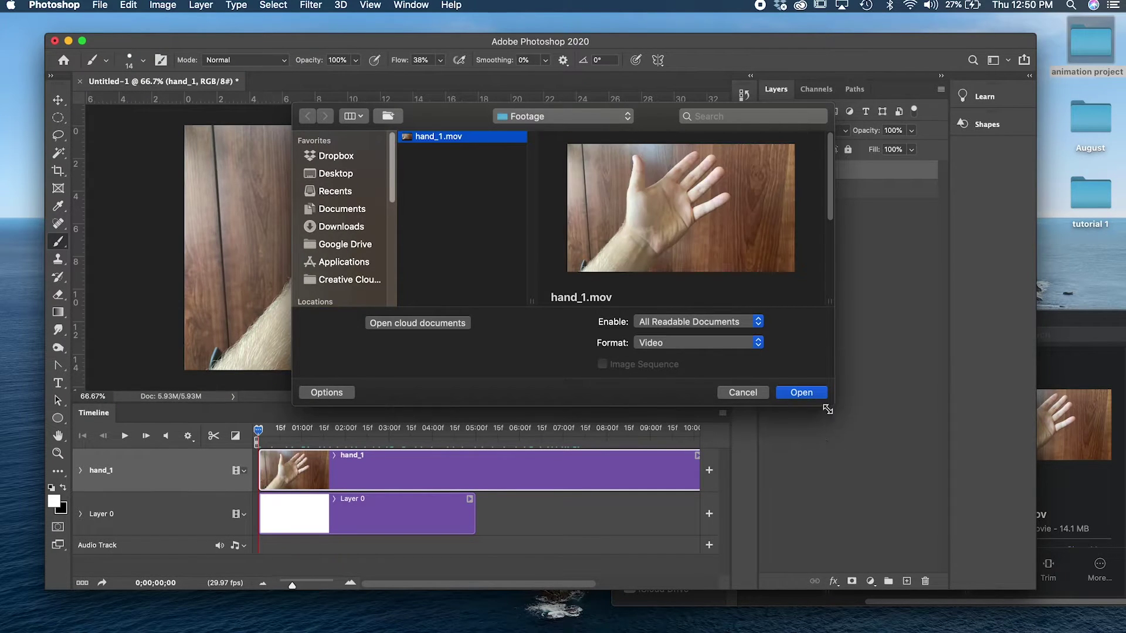
click(801, 392)
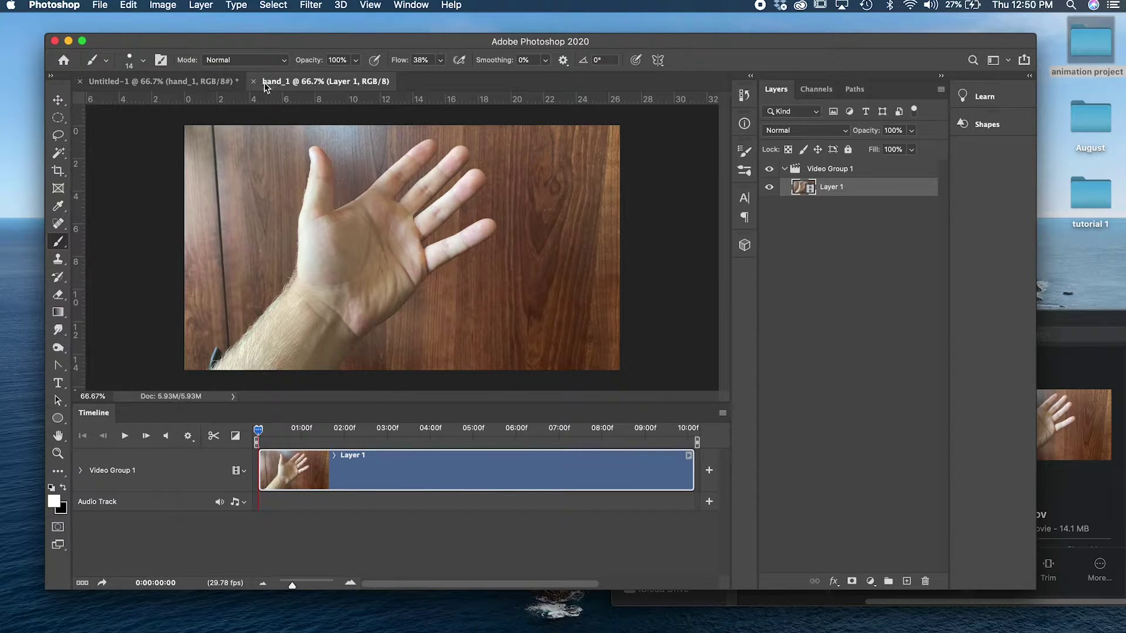
drag(259, 429, 404, 430)
drag(507, 444, 221, 457)
click(253, 82)
click(523, 237)
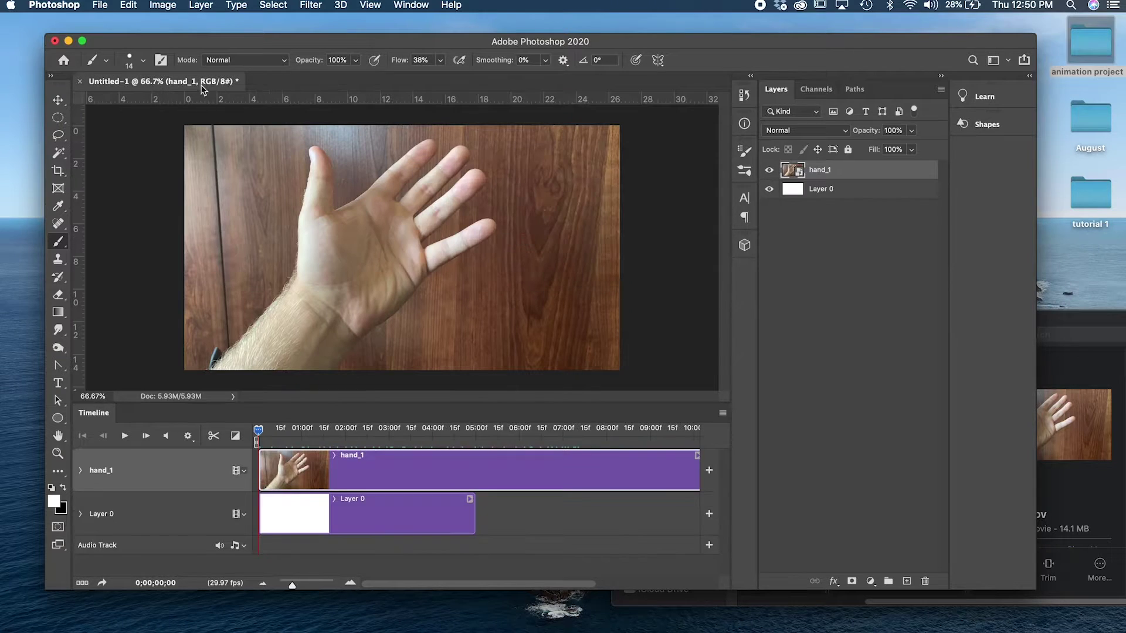
Save the document on the computer as Hand_1.psd, in Photoshop format with layers, in animation project 1's PSD folder
click(99, 4)
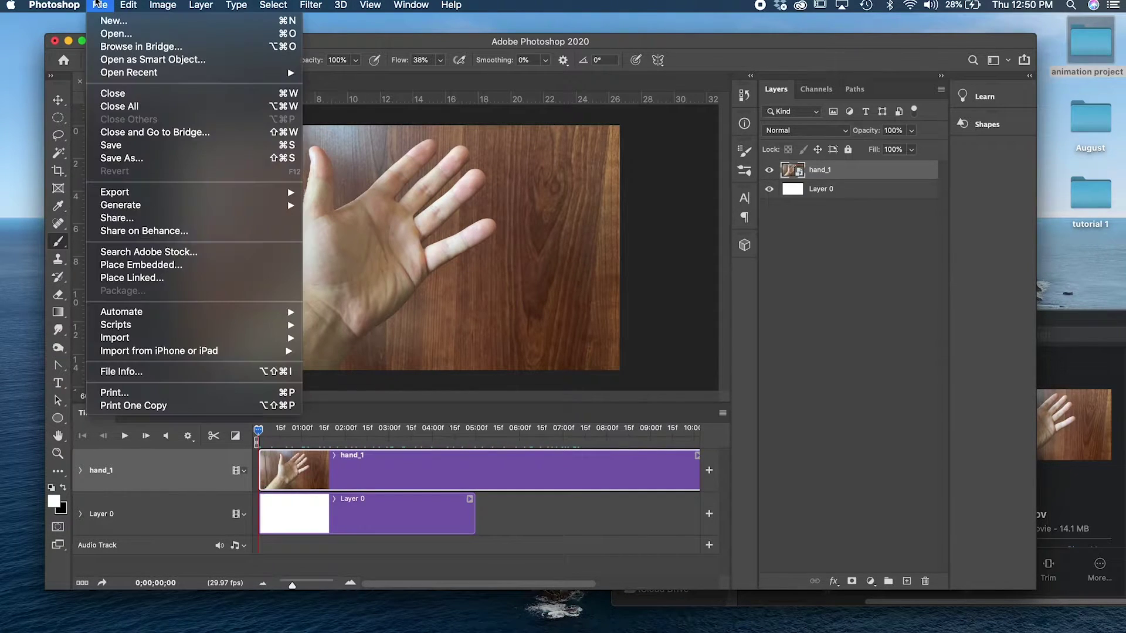
click(130, 158)
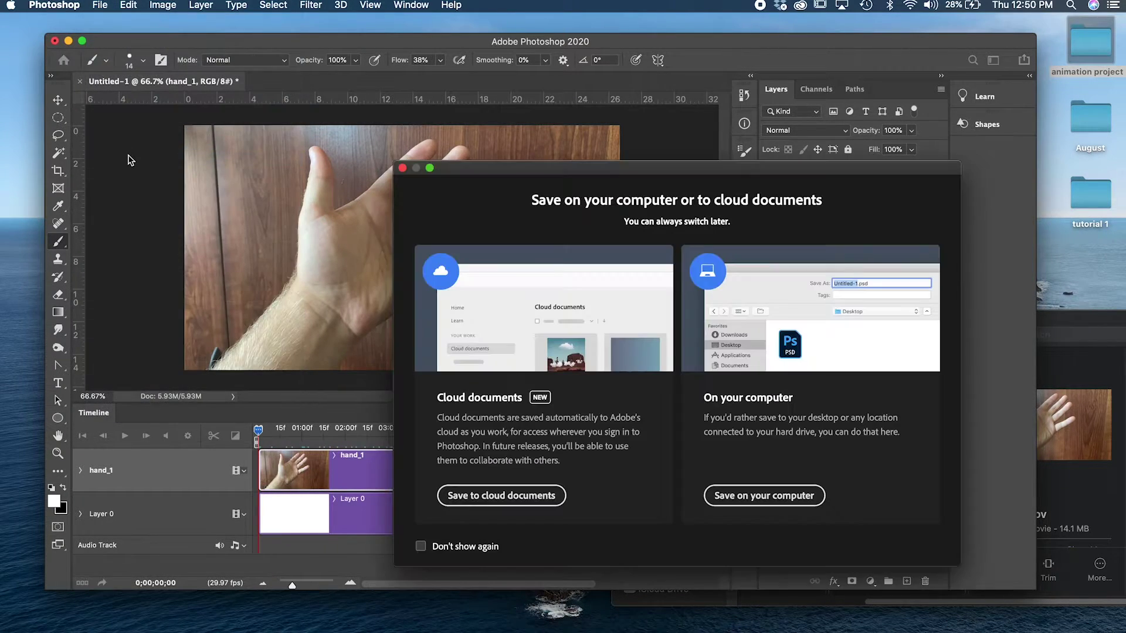
click(782, 499)
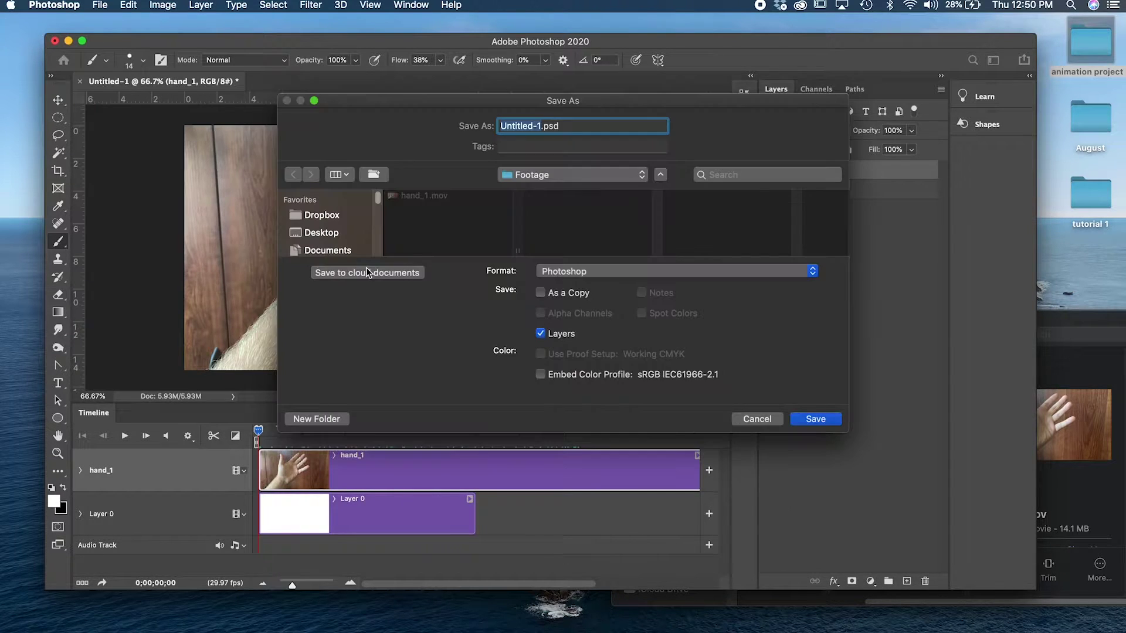
click(620, 176)
click(607, 189)
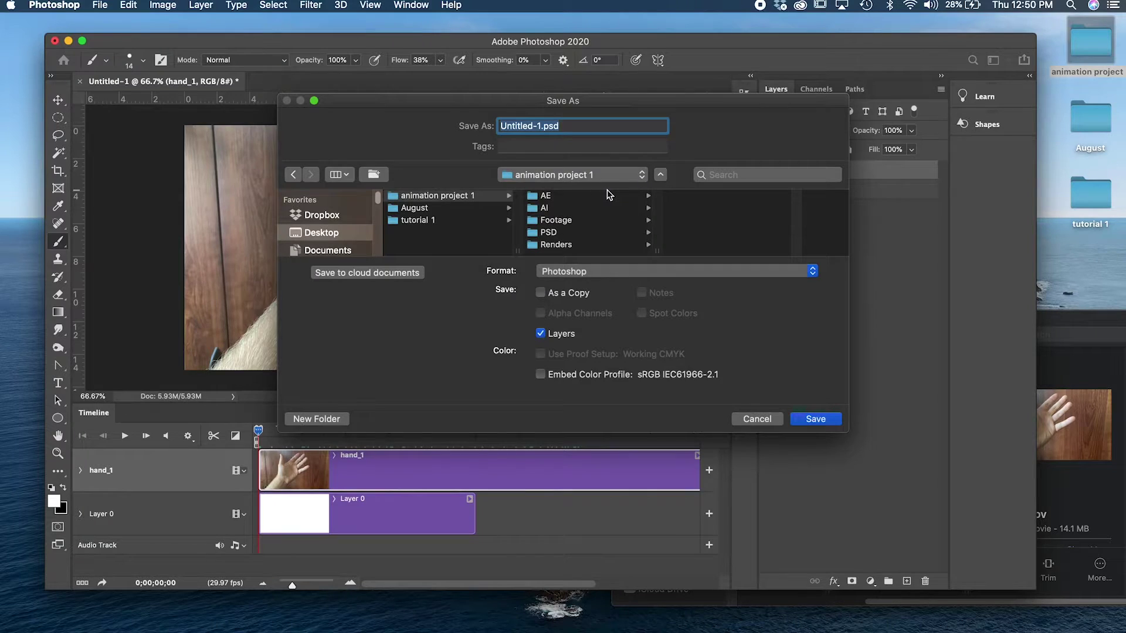
click(557, 234)
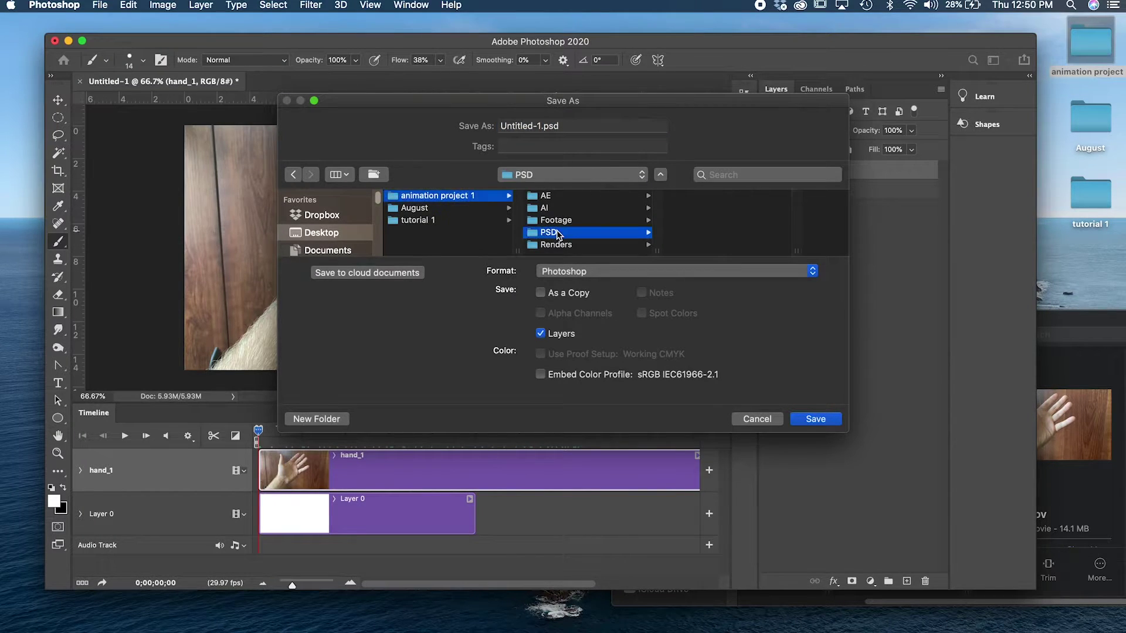
drag(538, 125, 417, 129)
text(Hand_)
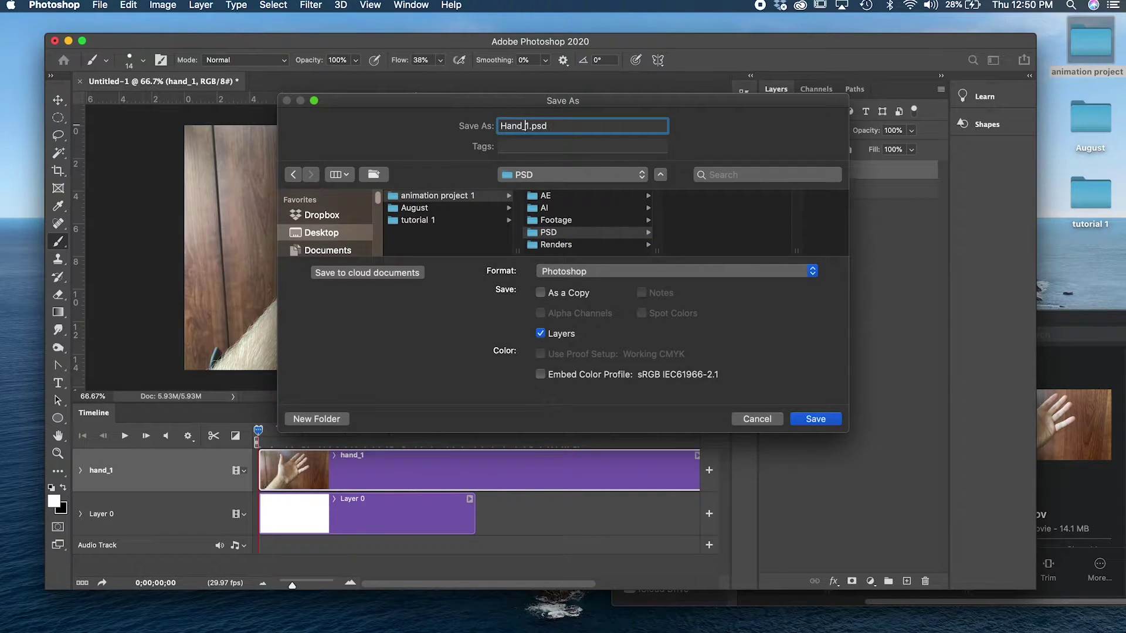
click(820, 418)
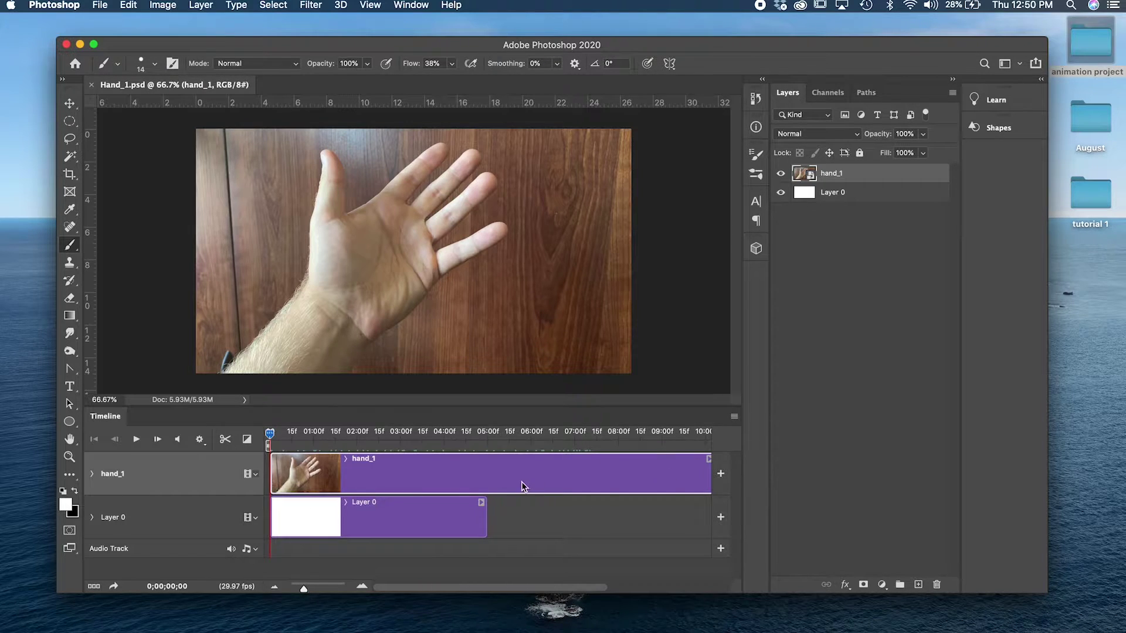
Play back the start of the hand footage and set the timeline frame rate to 12 fps
key(space)
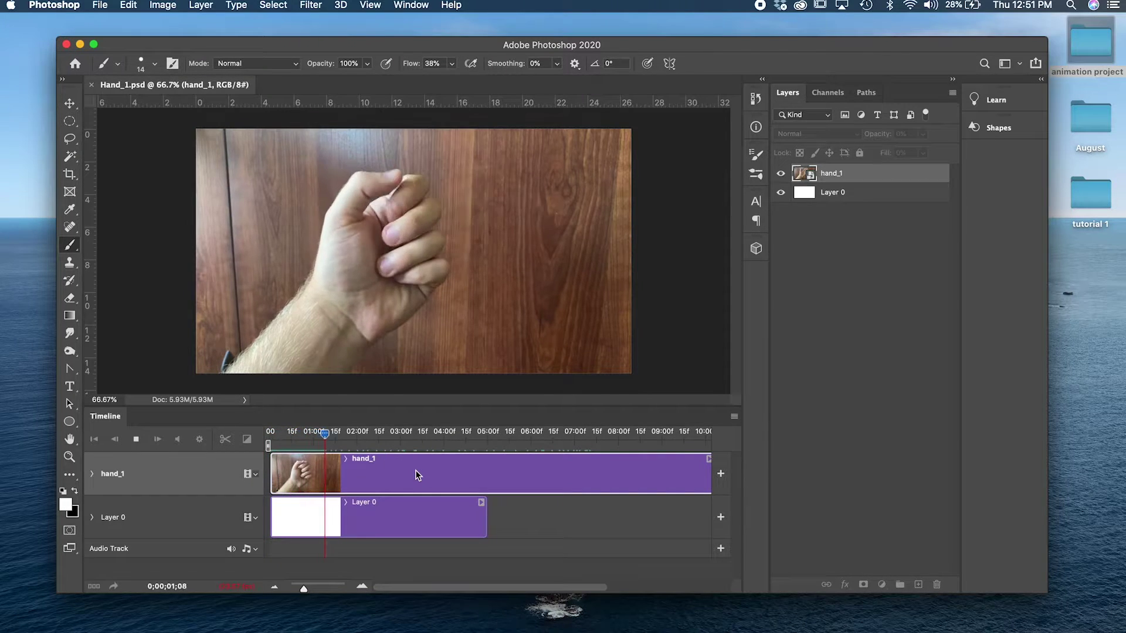
key(space)
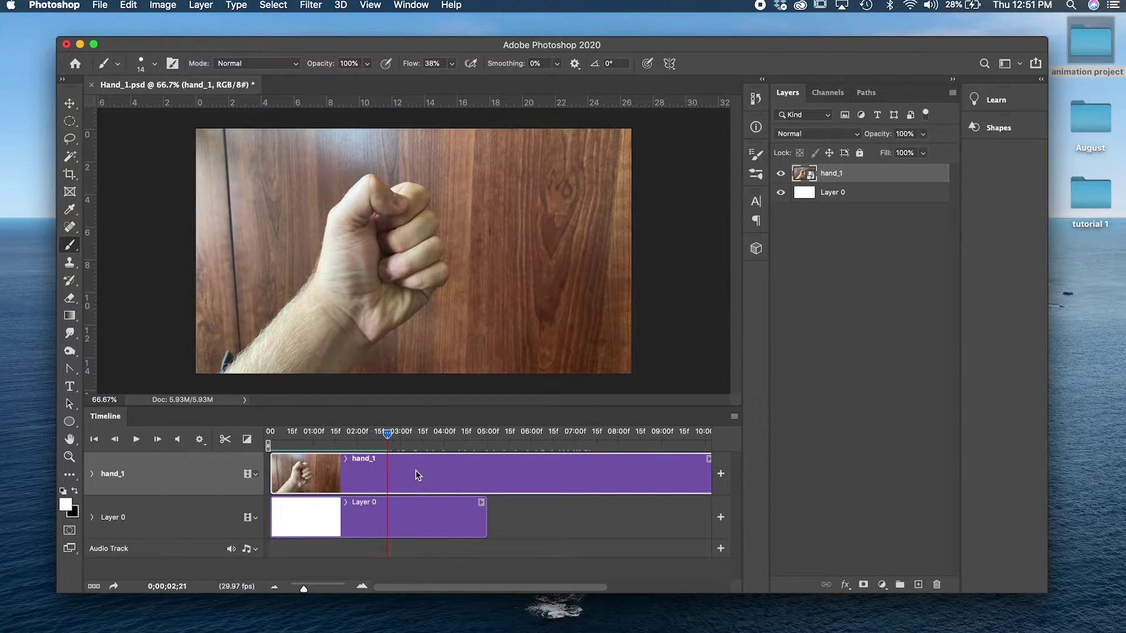
click(733, 417)
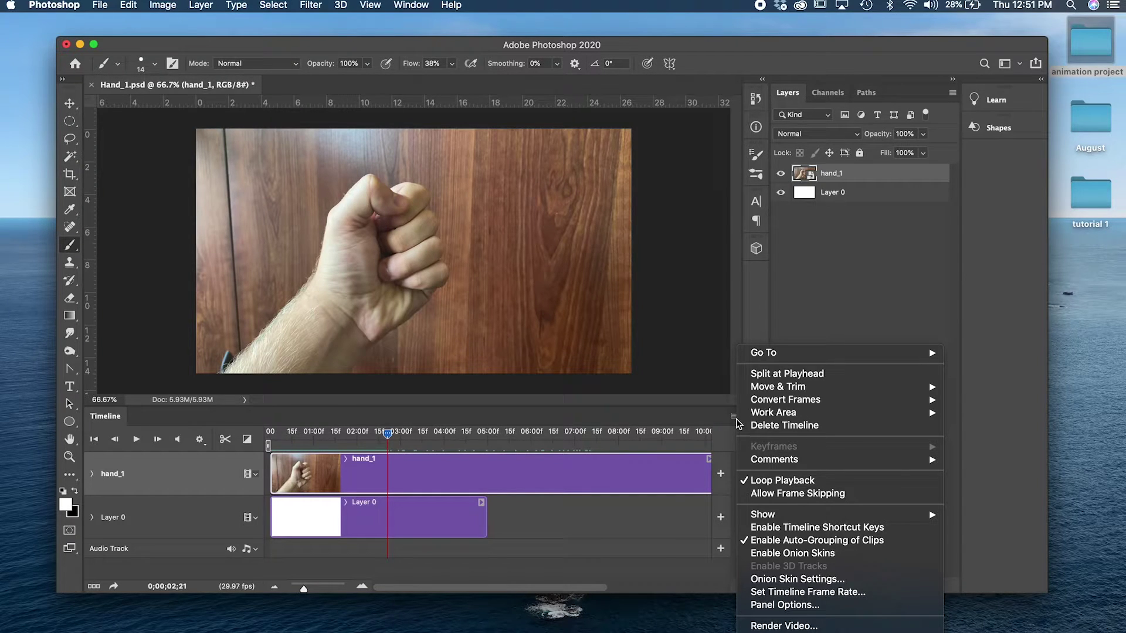
click(735, 417)
click(738, 414)
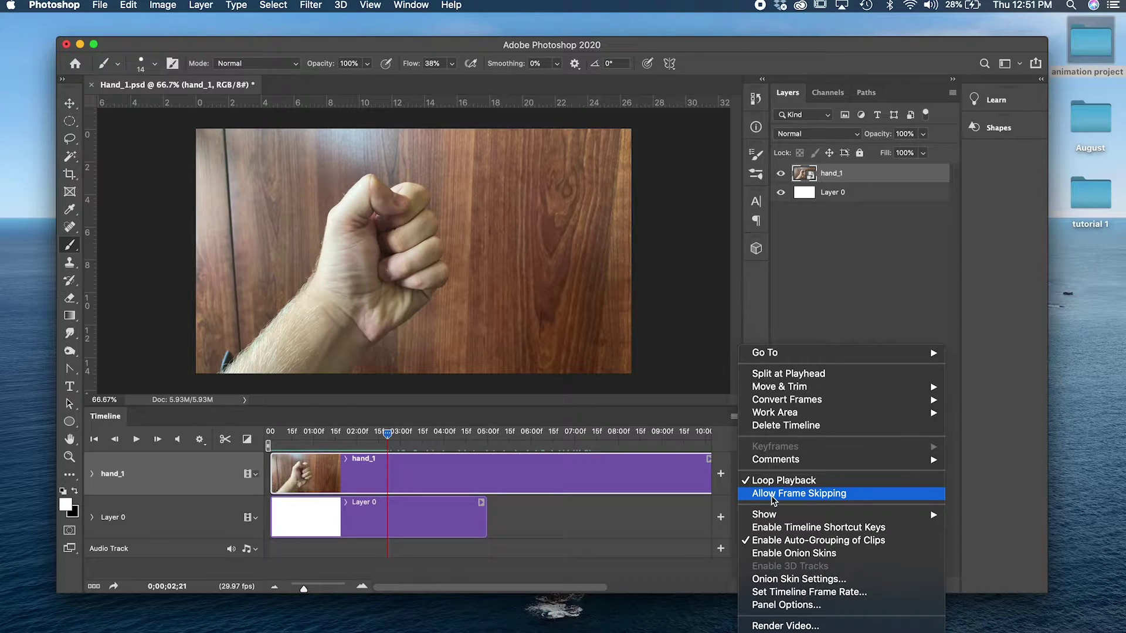
click(837, 592)
click(771, 376)
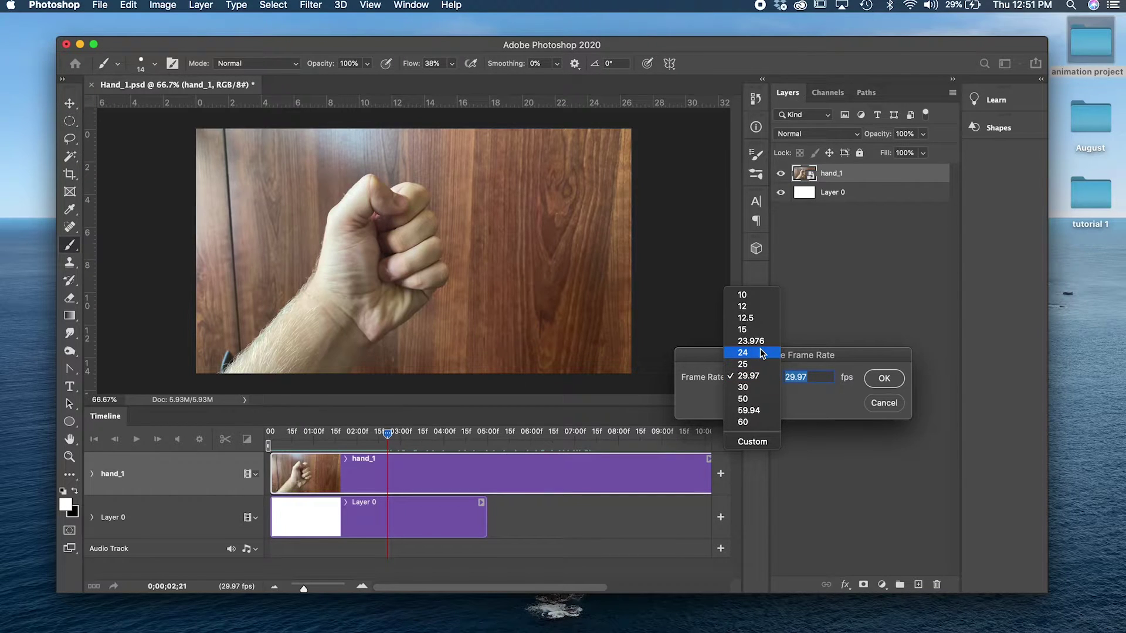
click(760, 352)
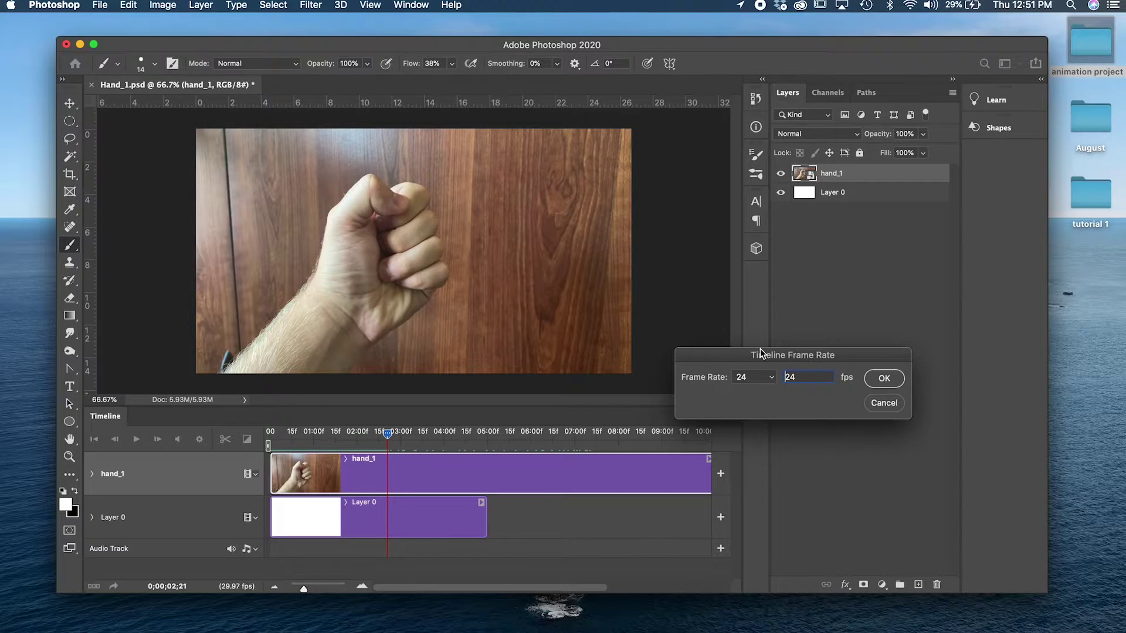
click(771, 377)
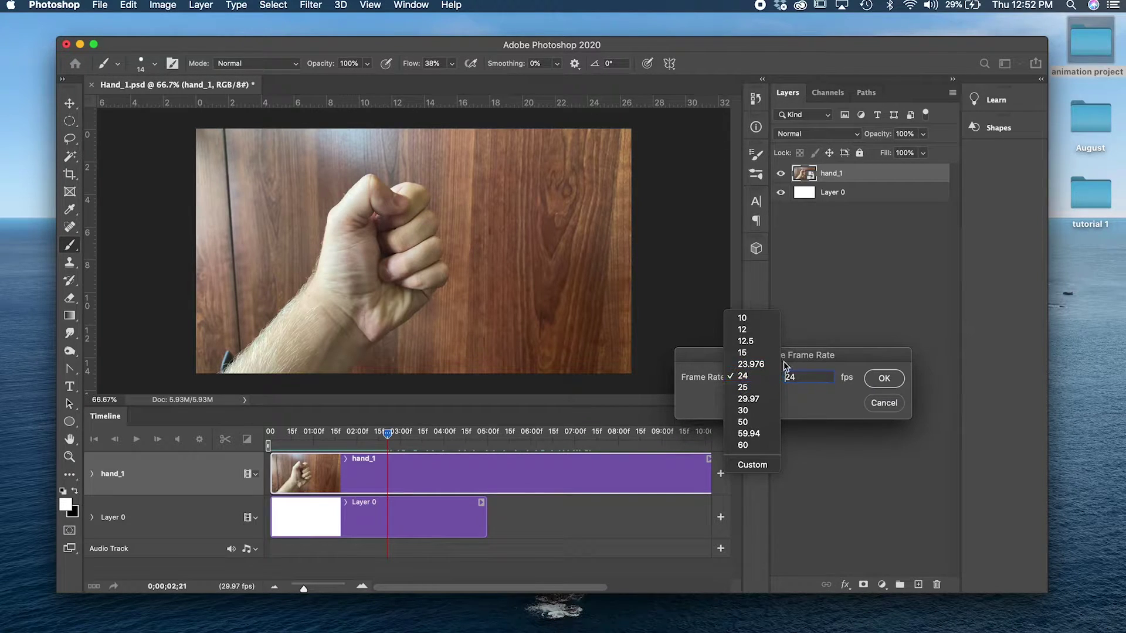
click(757, 329)
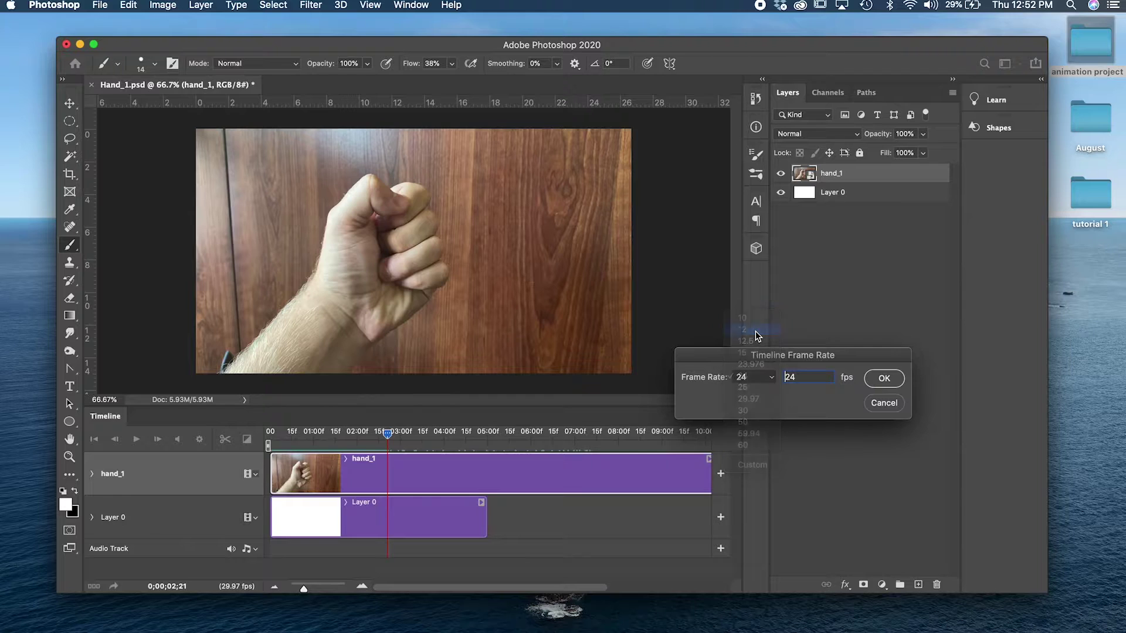
click(886, 378)
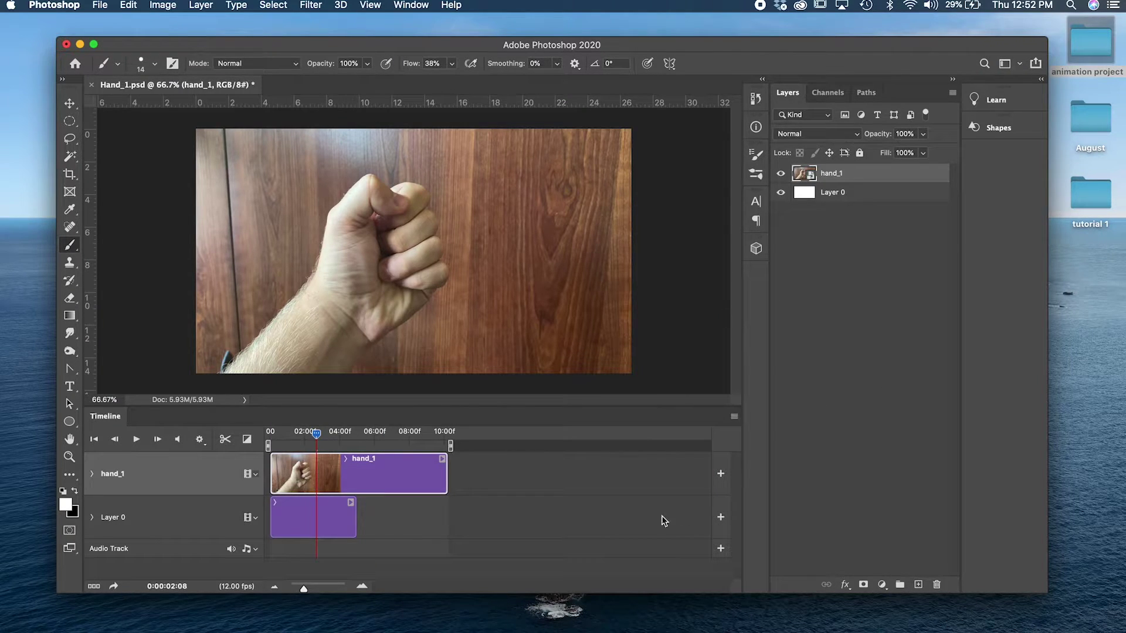
Return the playhead to the start and preview the hand footage at the new frame rate
drag(317, 441, 267, 435)
key(space)
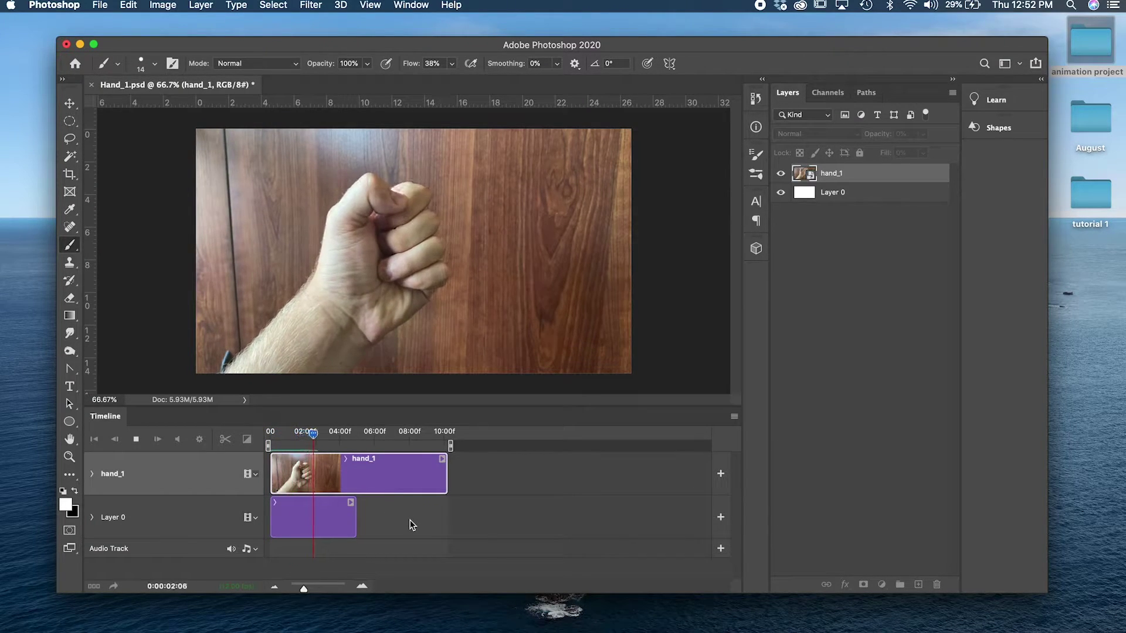
key(space)
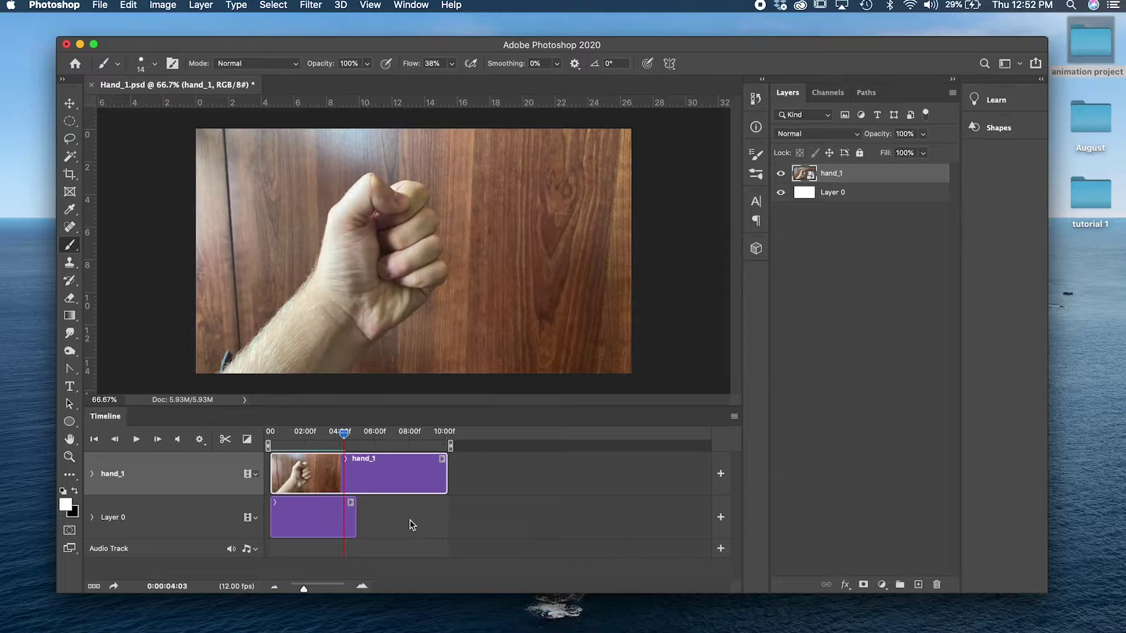
Maximize the document window, magnify the timeline, and replay the hand footage from its first frame
click(93, 44)
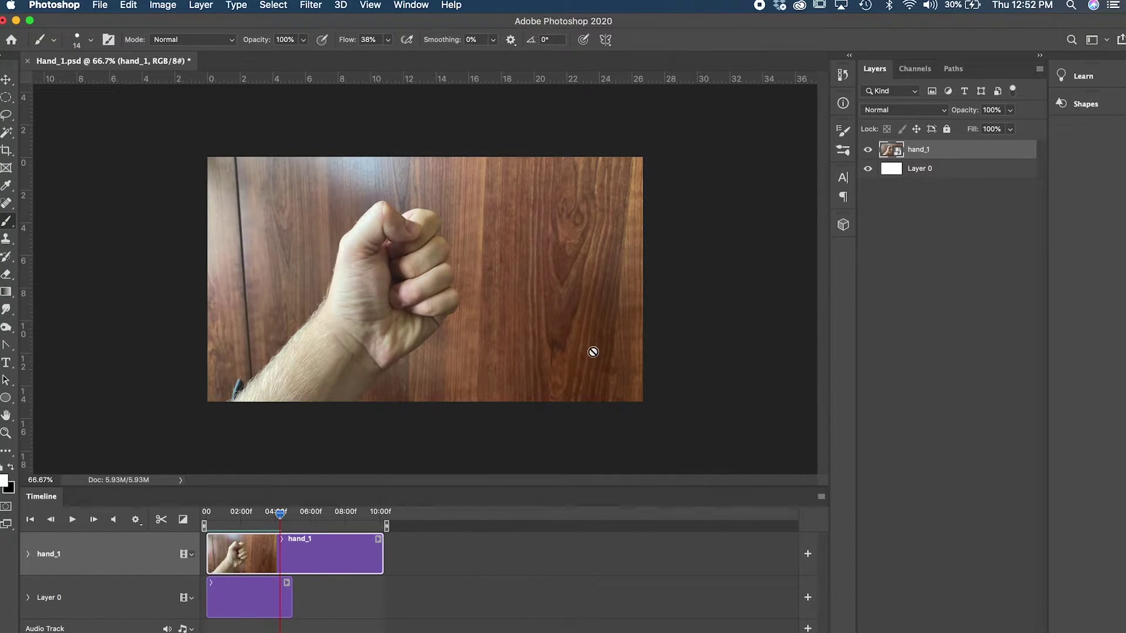
drag(250, 632, 272, 632)
drag(650, 512, 371, 518)
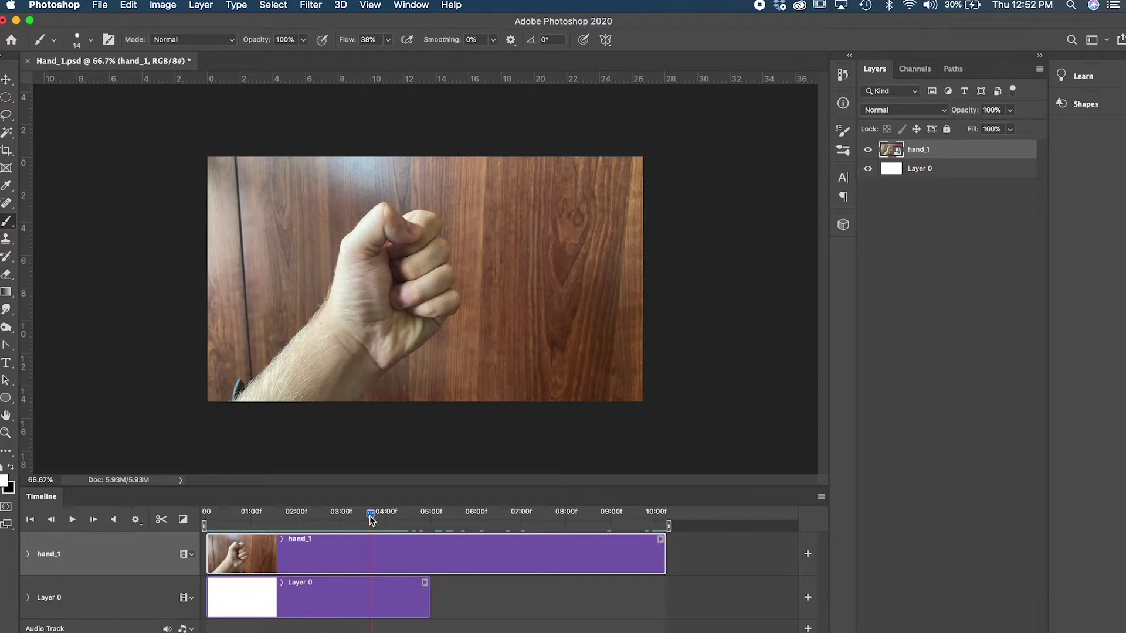
drag(369, 515, 206, 516)
key(space)
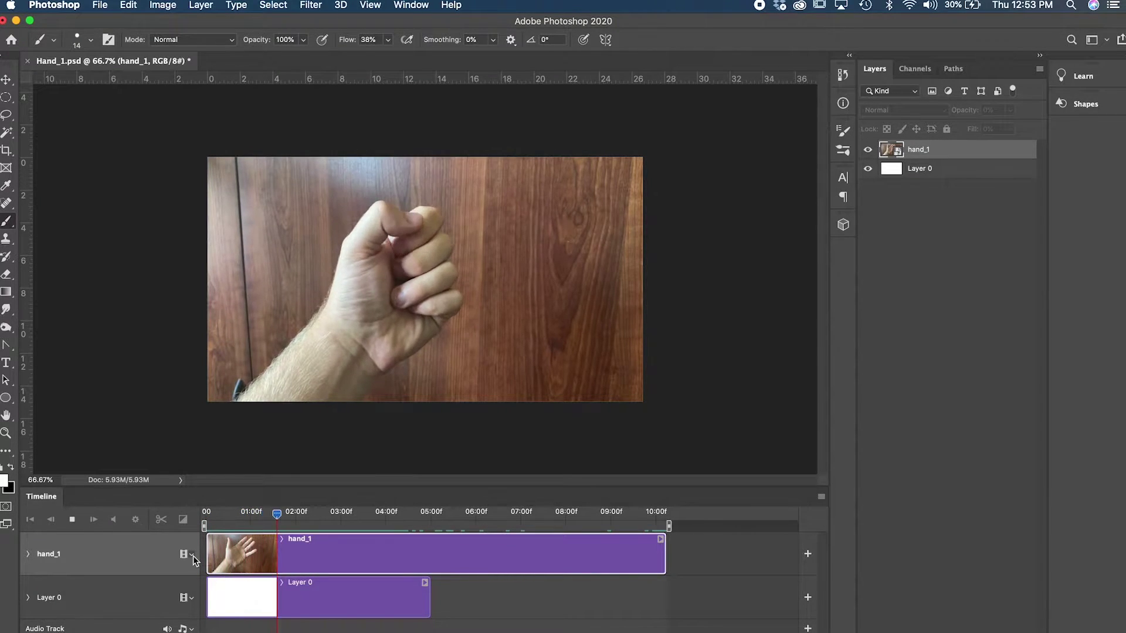
key(space)
click(821, 498)
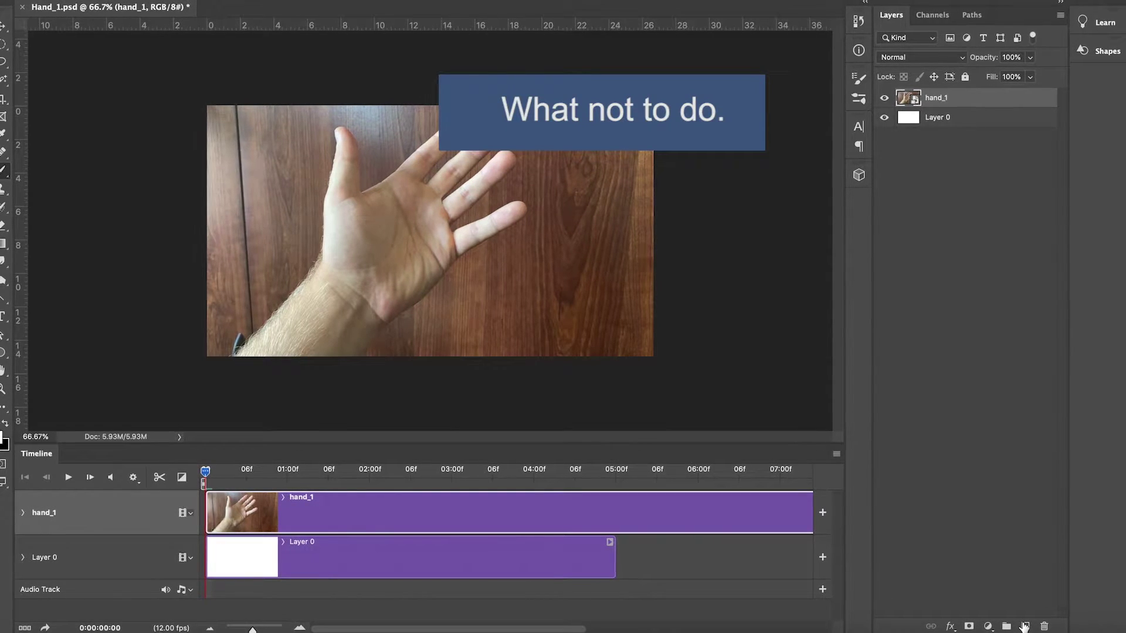
Add a new layer above hand_1 and trim its clip to a single frame at the timeline's start
click(1024, 626)
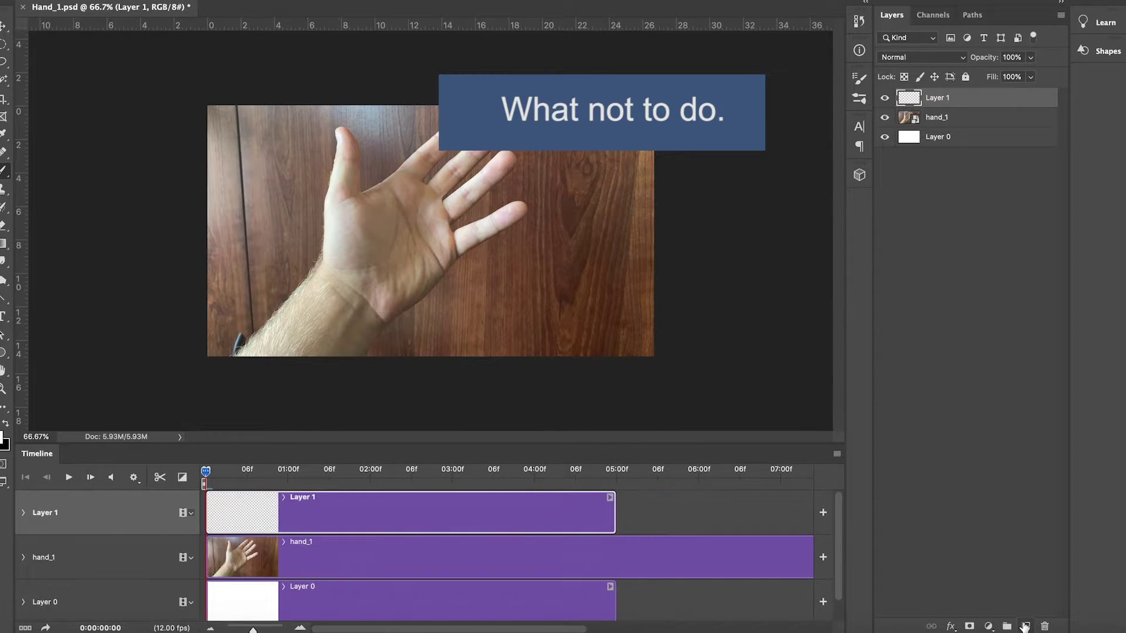
drag(612, 515, 65, 478)
drag(253, 630, 283, 631)
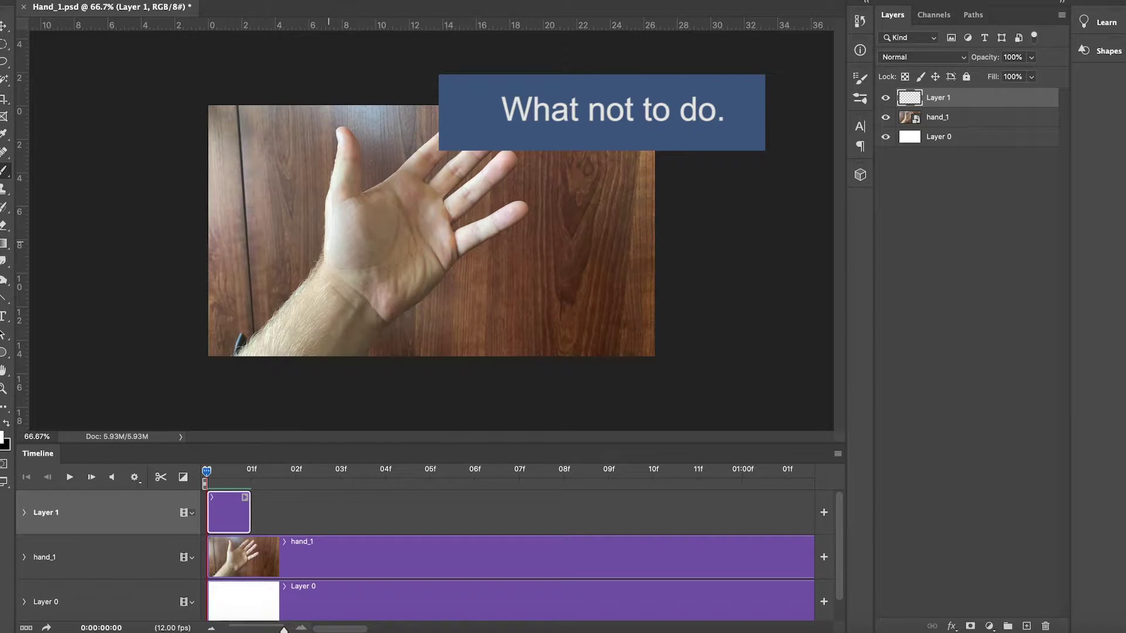
Set the foreground color to red and paint a small loop beside the thumb on Layer 1
click(3, 437)
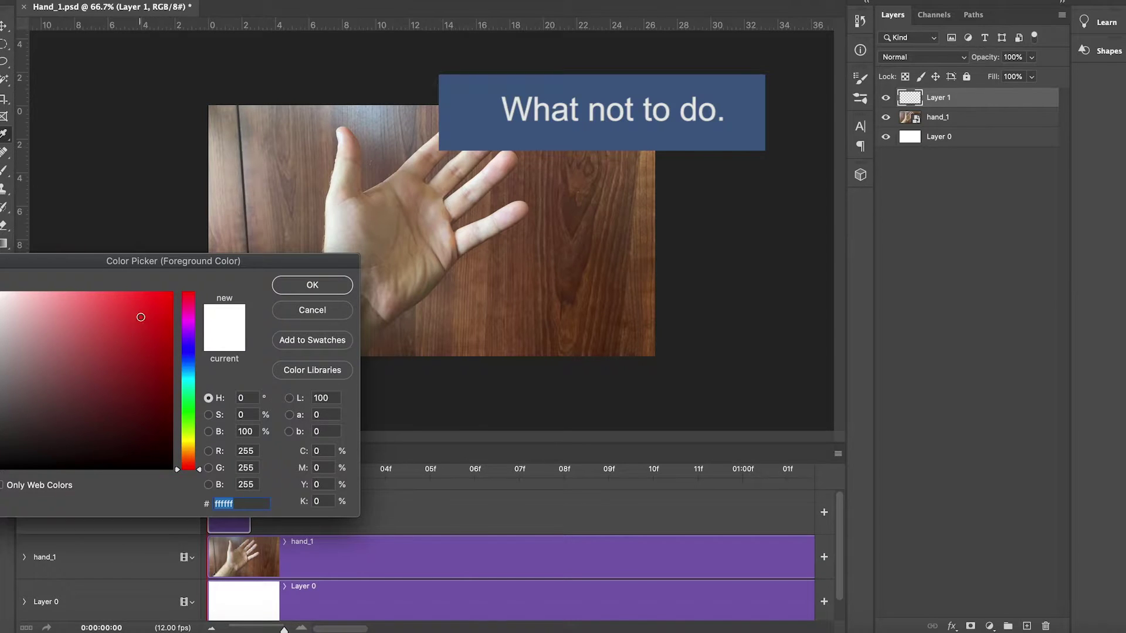
click(114, 304)
click(325, 287)
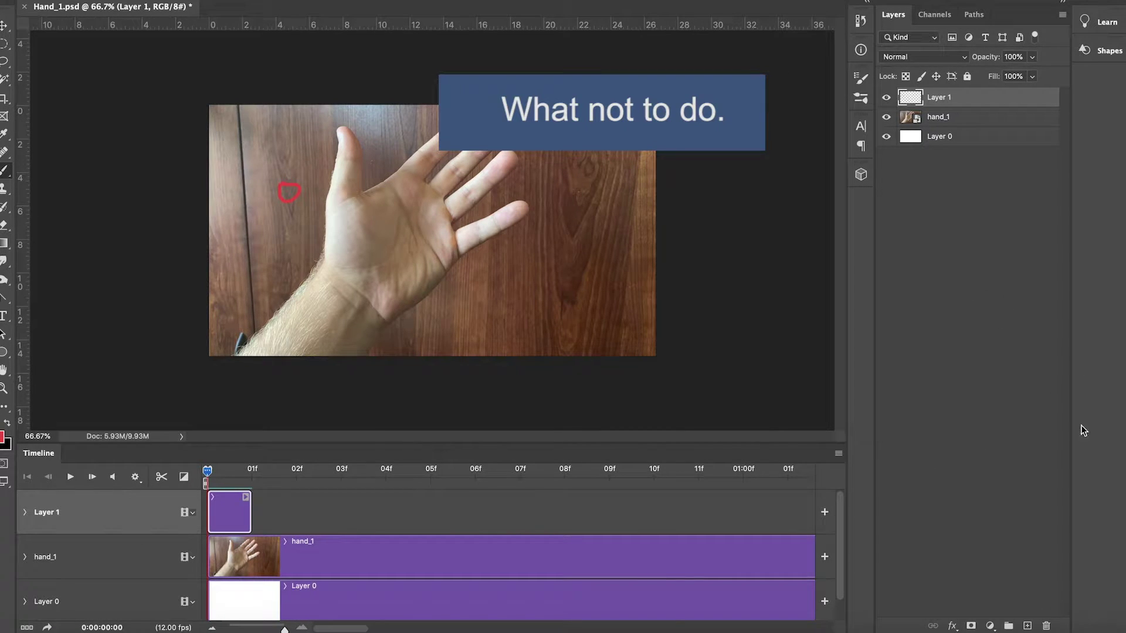
Add a second drawing layer, trim its clip to one frame, and place it directly after Layer 1's clip
click(1026, 625)
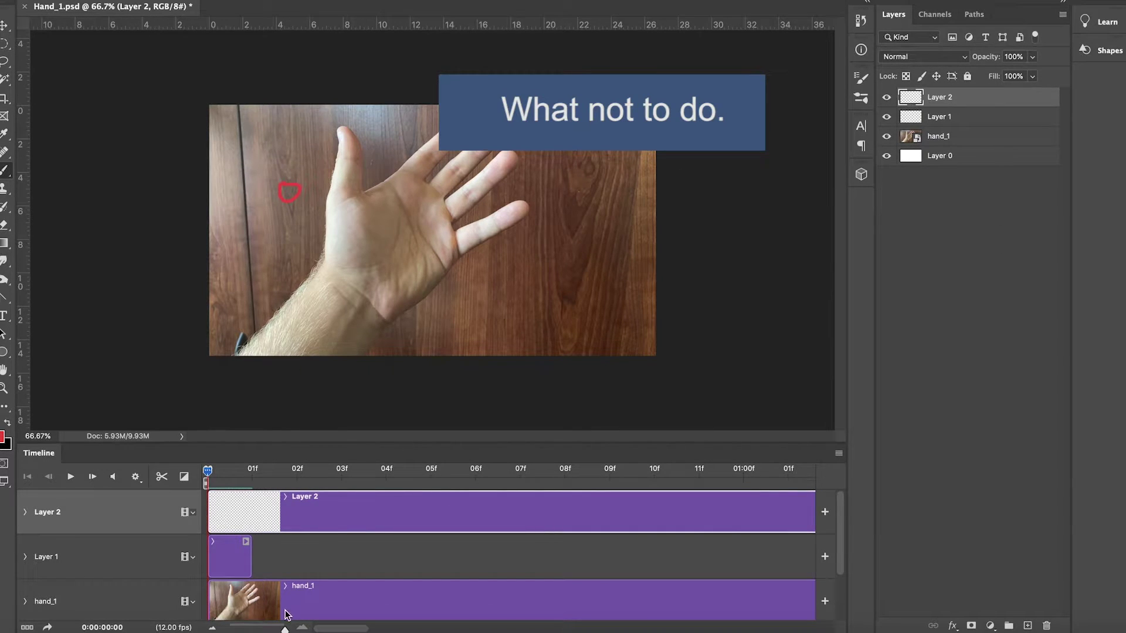
drag(285, 629, 257, 629)
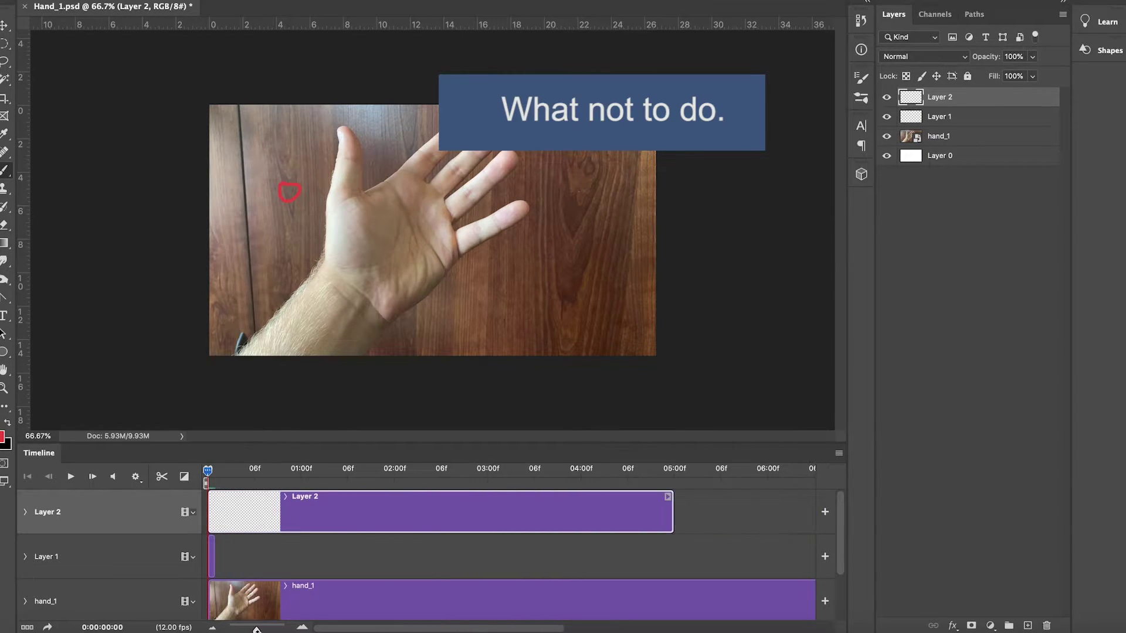
drag(620, 518, 214, 517)
drag(256, 630, 279, 629)
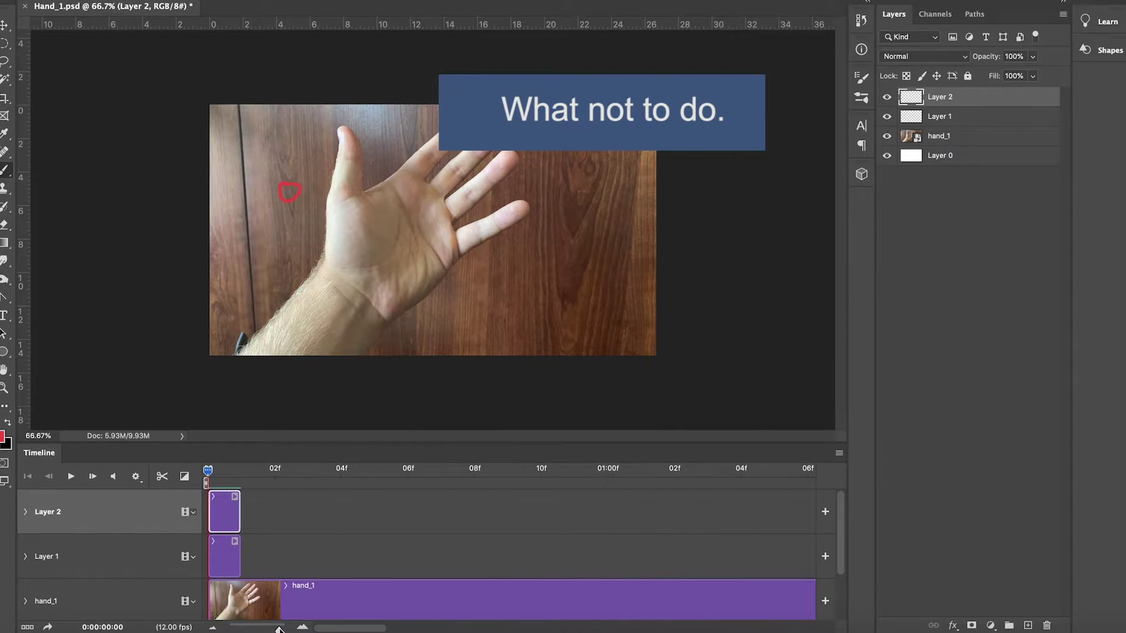
drag(222, 519, 250, 516)
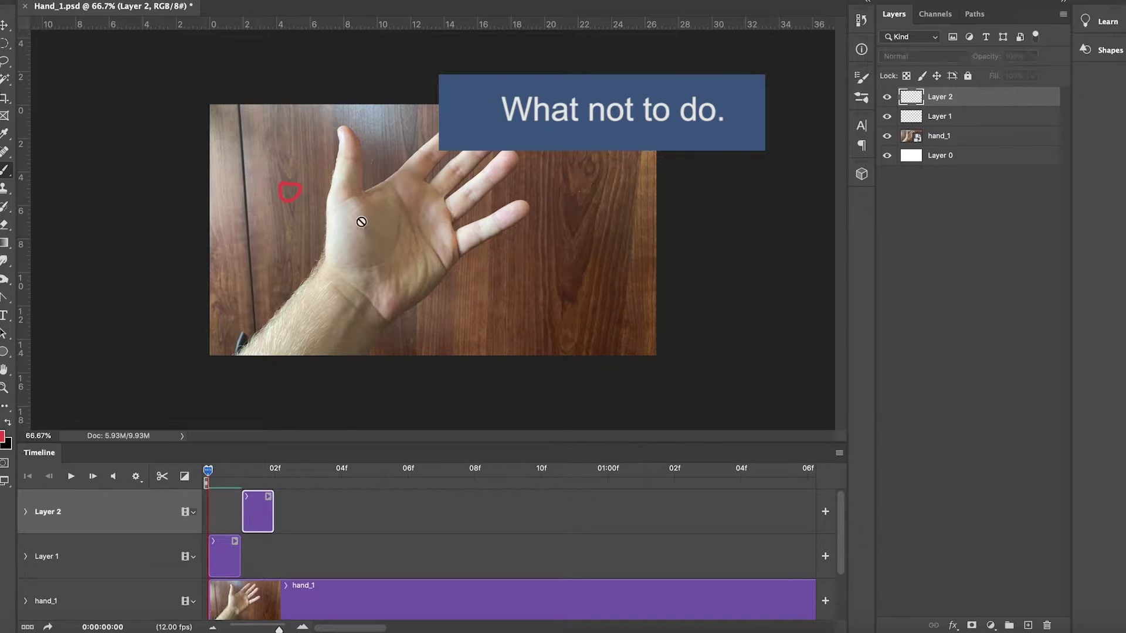
Paint a larger red loop beside the thumb on Layer 2 at frame 1 and compare it with the first frame
click(234, 468)
mouse_move(297, 183)
mouse_down()
mouse_move(286, 207)
mouse_move(310, 211)
mouse_up()
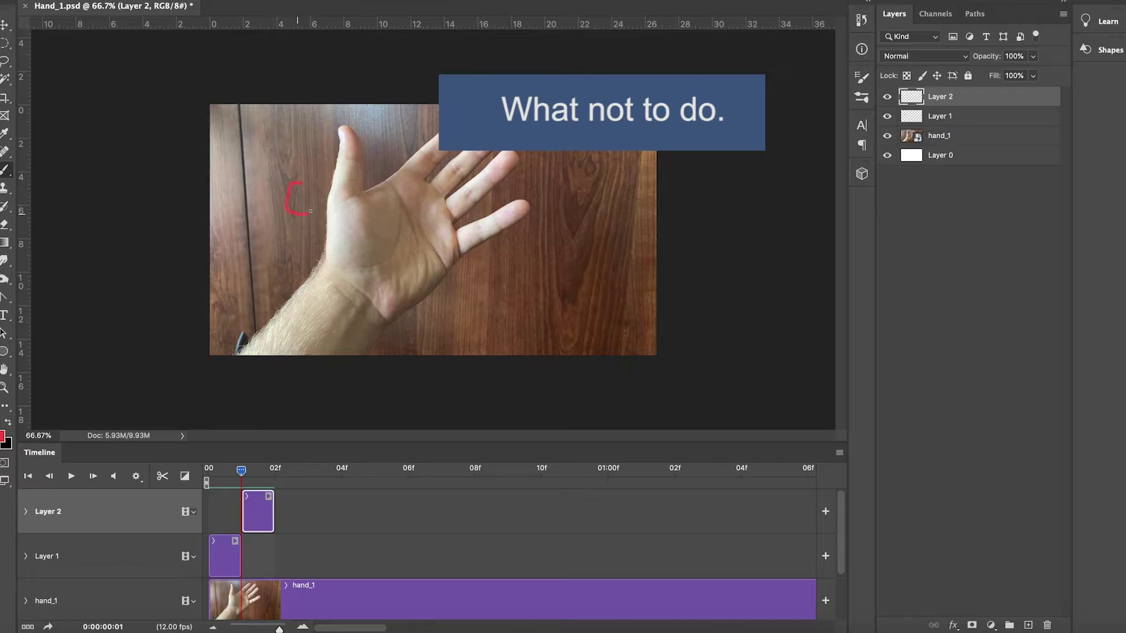
click(216, 472)
click(241, 469)
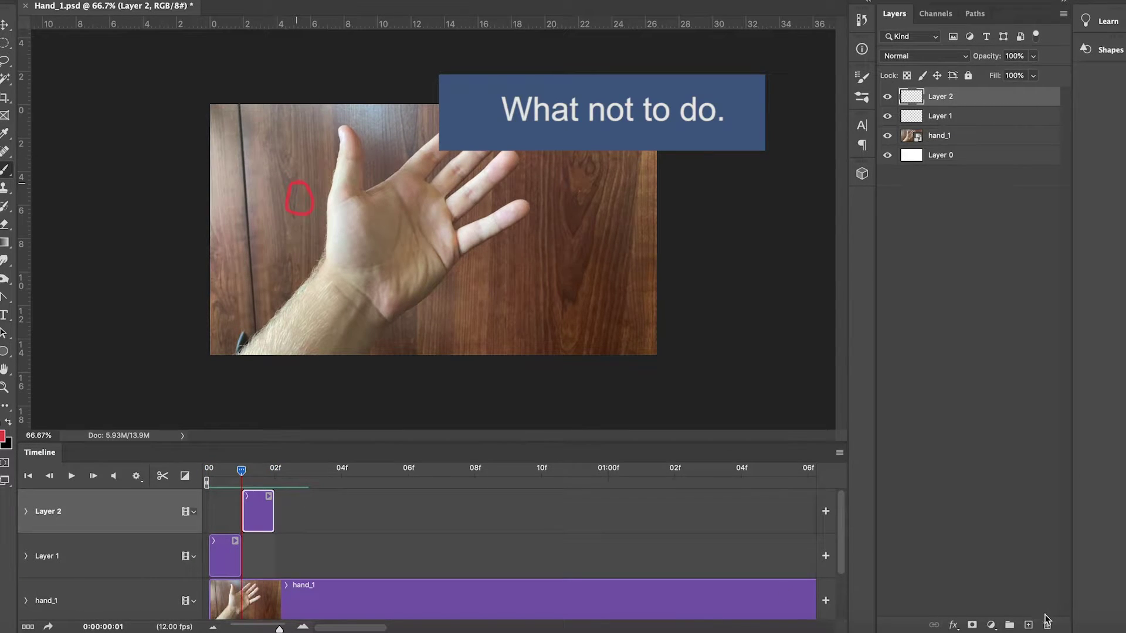
Add a third drawing layer, trim its clip to one frame, and place it after Layer 2's clip at frame 2
click(1028, 625)
drag(279, 629, 257, 629)
drag(623, 514, 162, 479)
drag(256, 629, 276, 629)
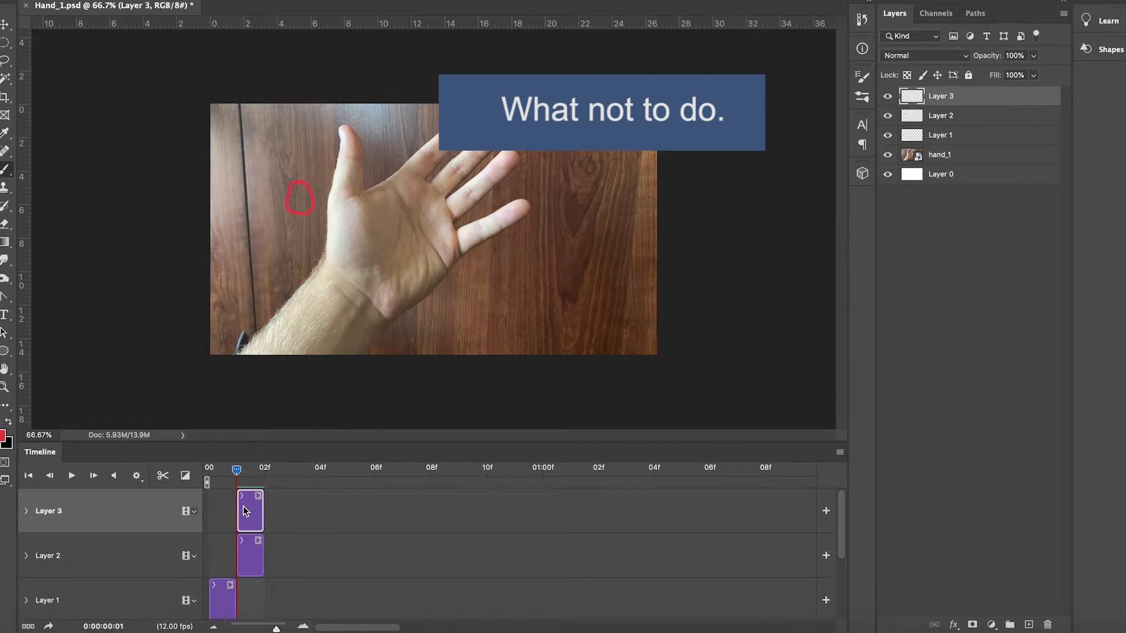
mouse_move(844, 527)
mouse_down()
mouse_move(842, 597)
mouse_move(844, 515)
mouse_move(847, 615)
mouse_move(845, 504)
mouse_up()
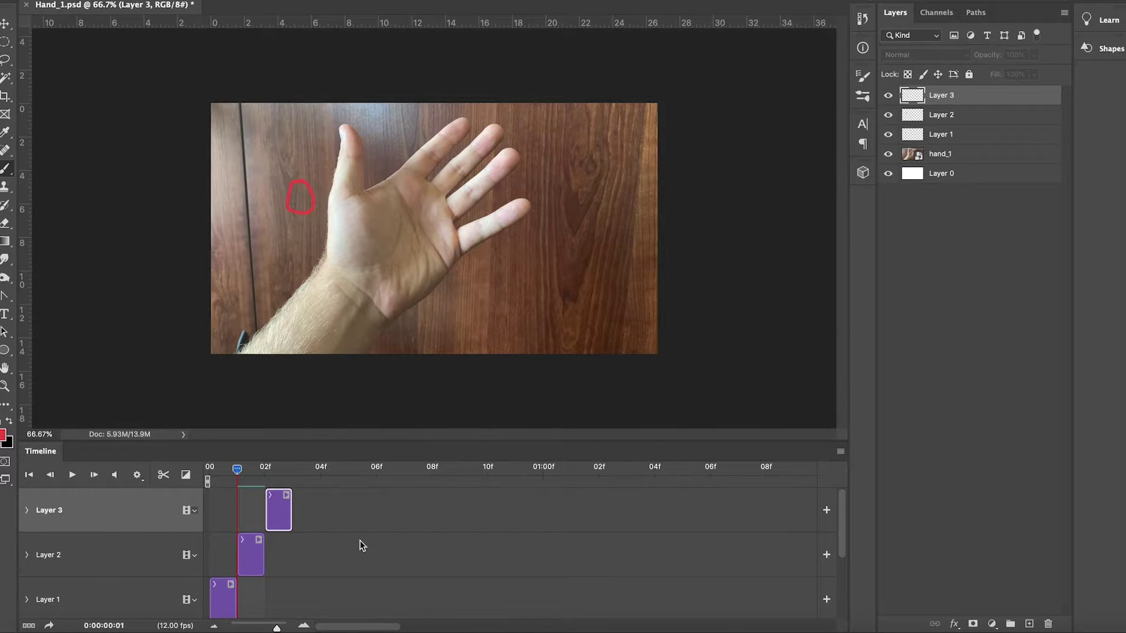
Move the Layer 2 and Layer 3 clips onto Layer 1's track to combine all three in one video group
scroll(360, 540, down, 3)
scroll(360, 540, up, 2)
click(282, 505)
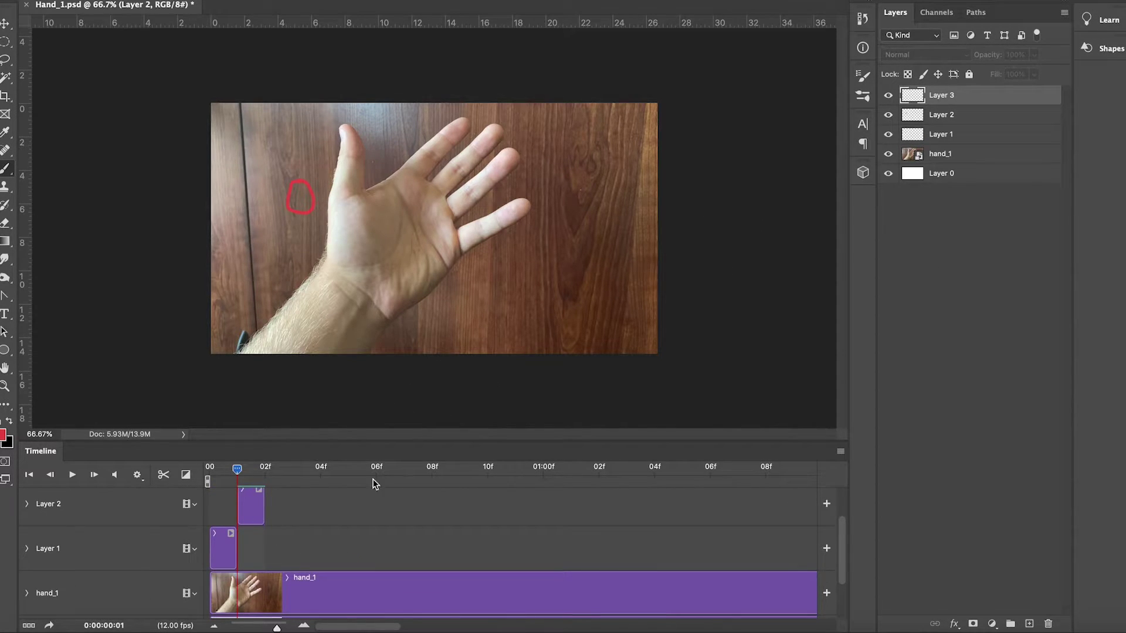
click(955, 115)
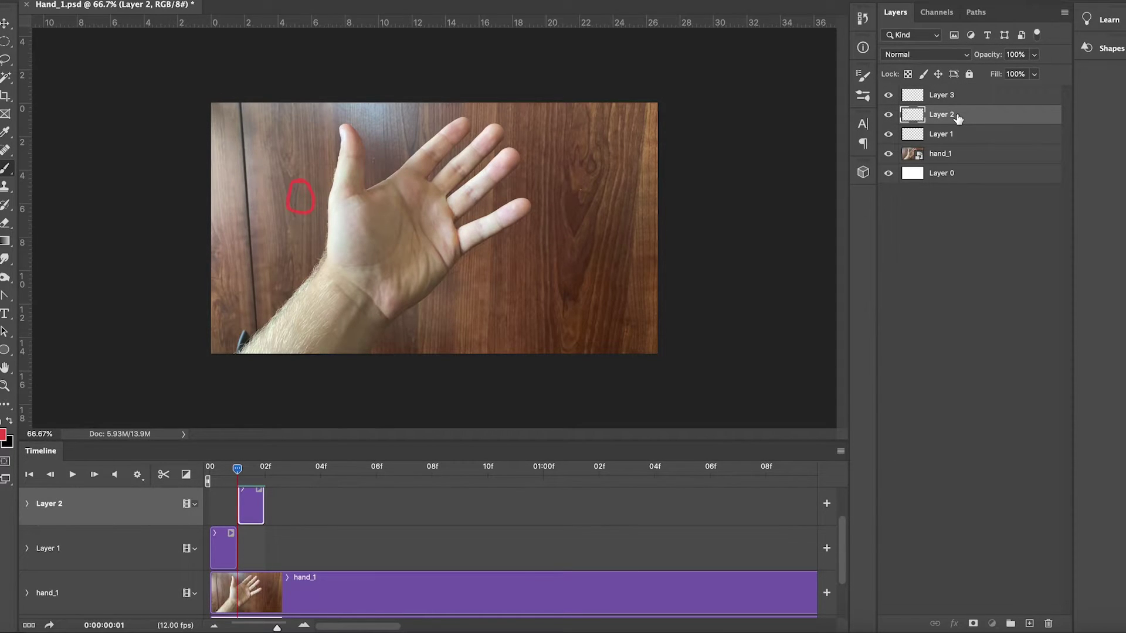
drag(250, 508, 245, 546)
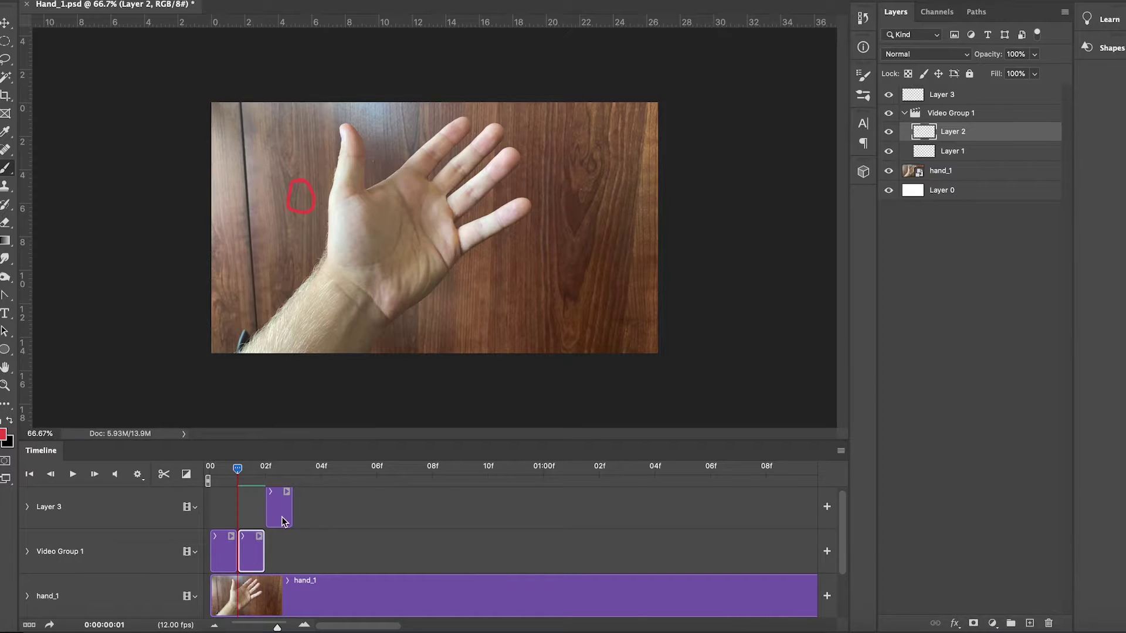
click(951, 94)
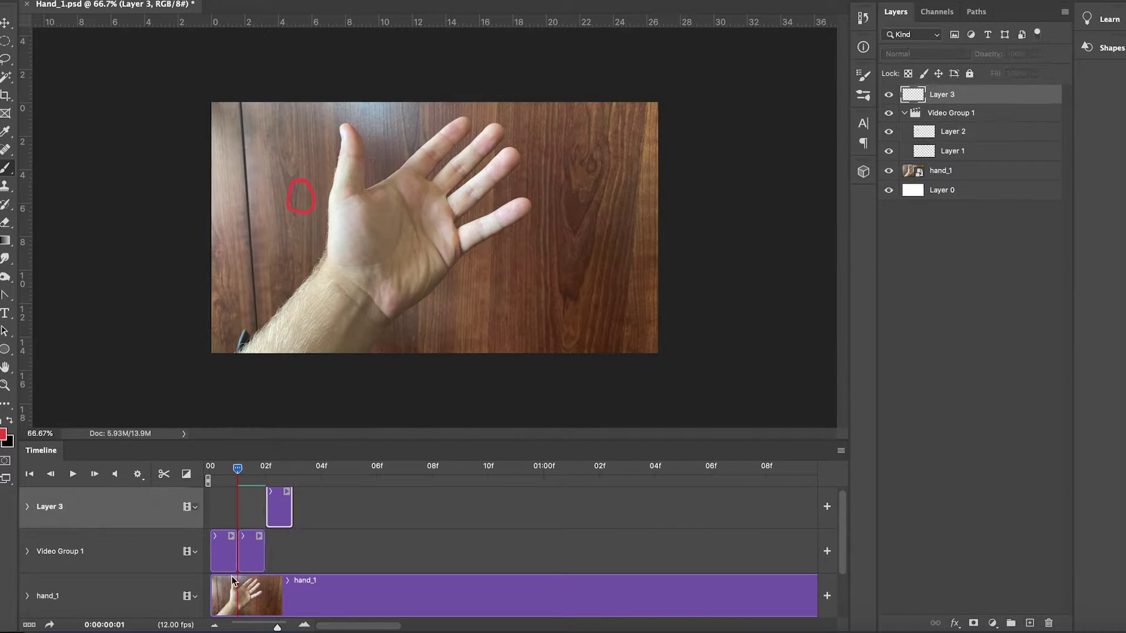
drag(276, 522, 275, 565)
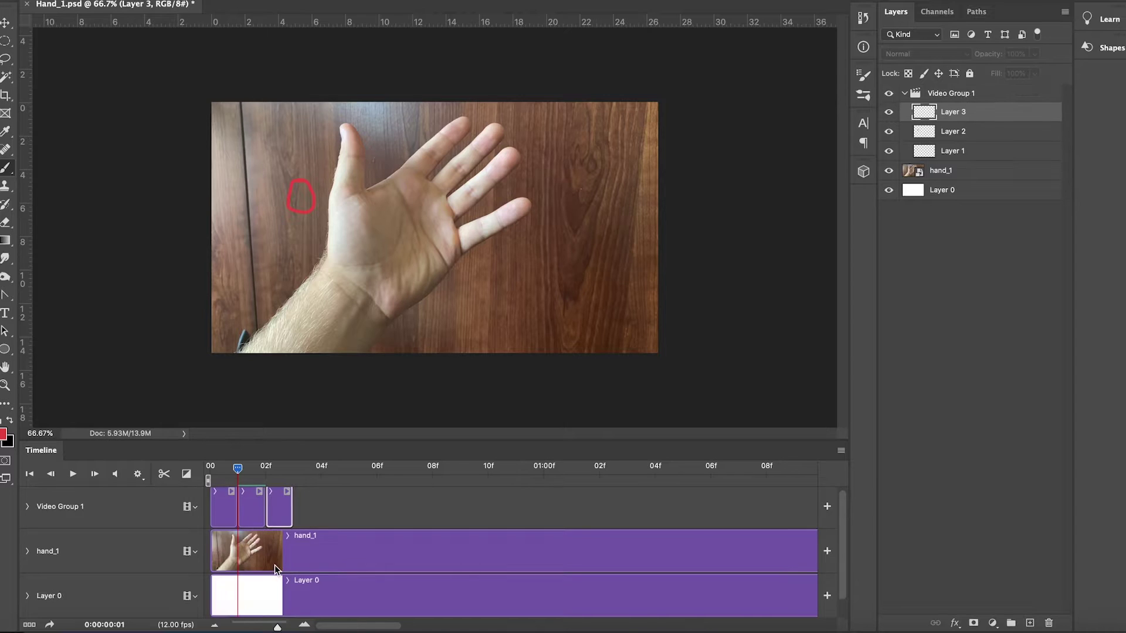
Review the video group's one-frame clips, moving the playhead from the timeline's start to frame 3
mouse_move(250, 469)
mouse_down()
mouse_move(285, 466)
mouse_move(183, 472)
mouse_up()
scroll(330, 502, up, 1)
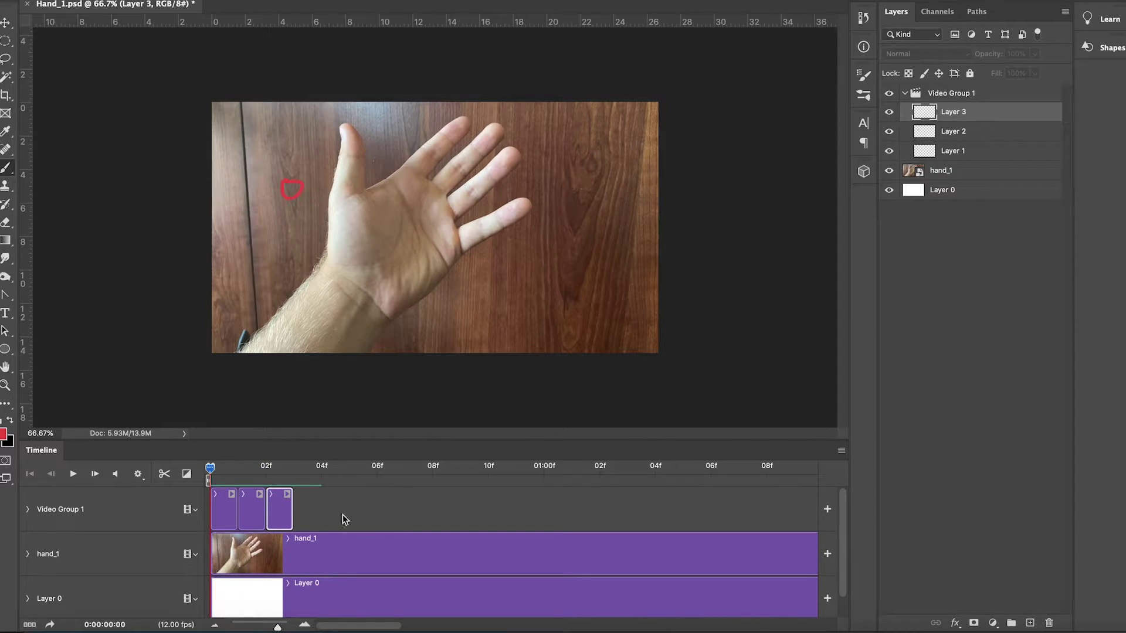
click(245, 511)
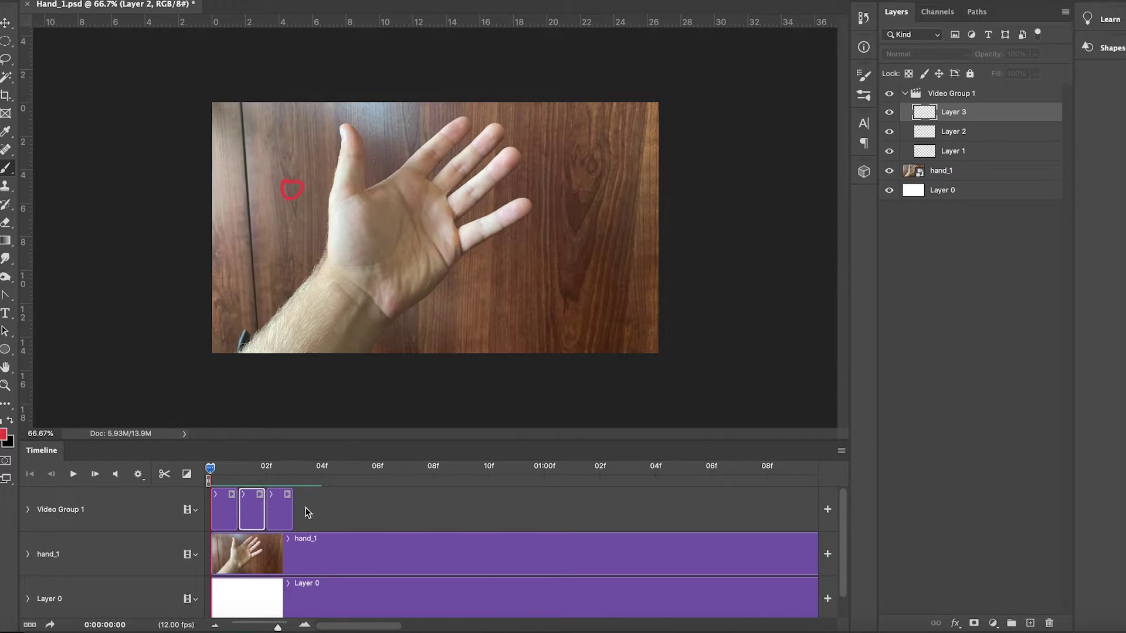
click(288, 463)
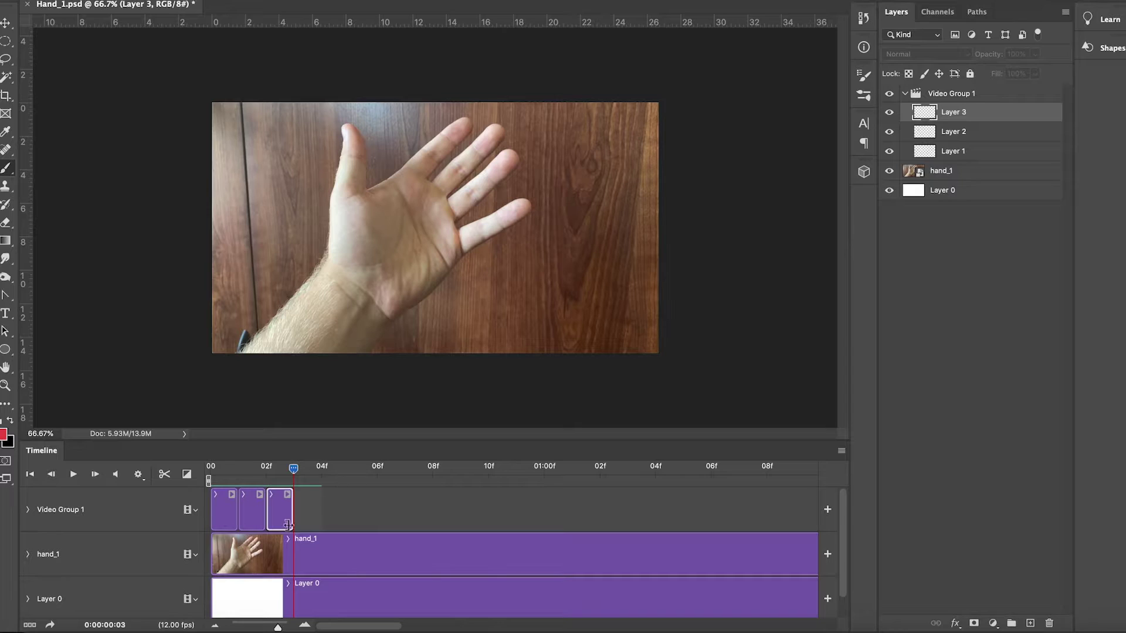
Return the playhead to the timeline's start and create a new empty video group above the hand_1 track
drag(282, 474, 190, 487)
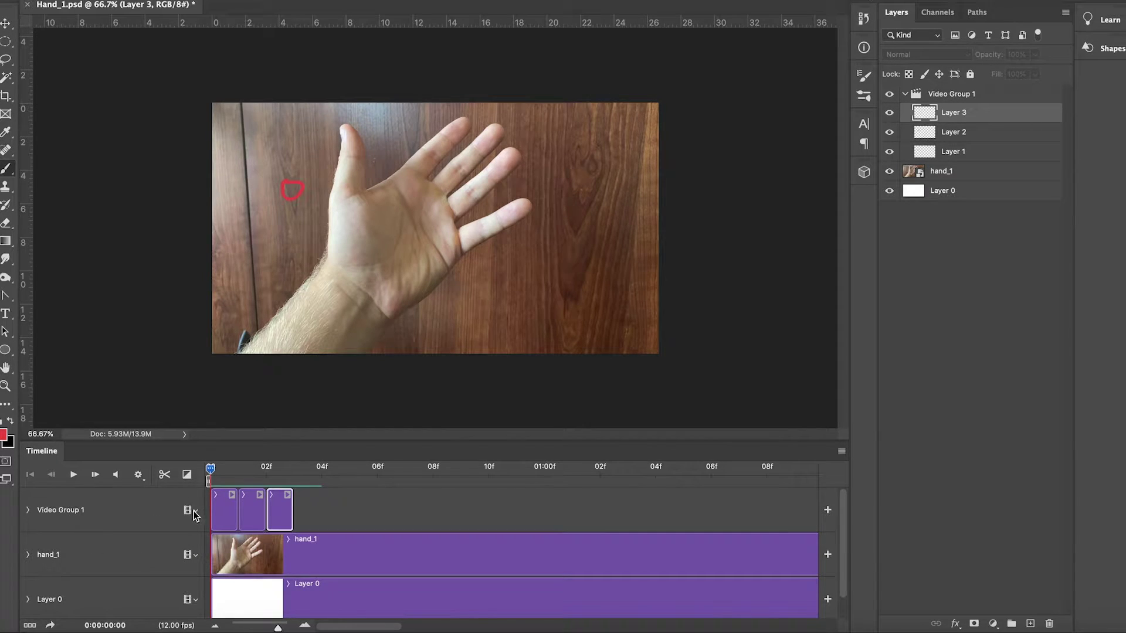
click(194, 559)
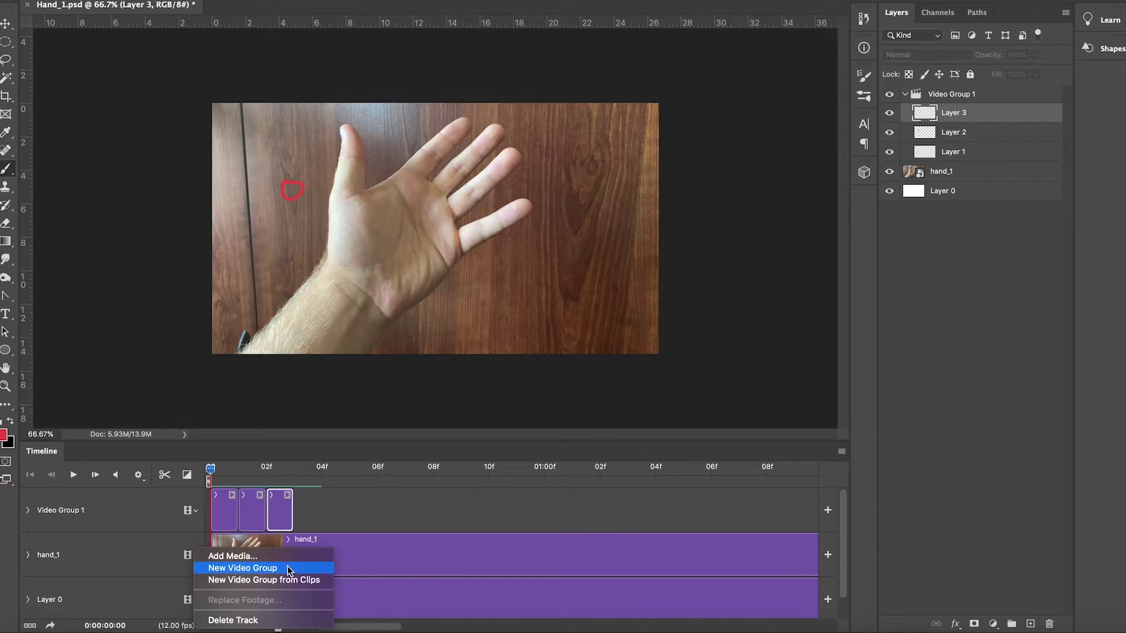
click(286, 569)
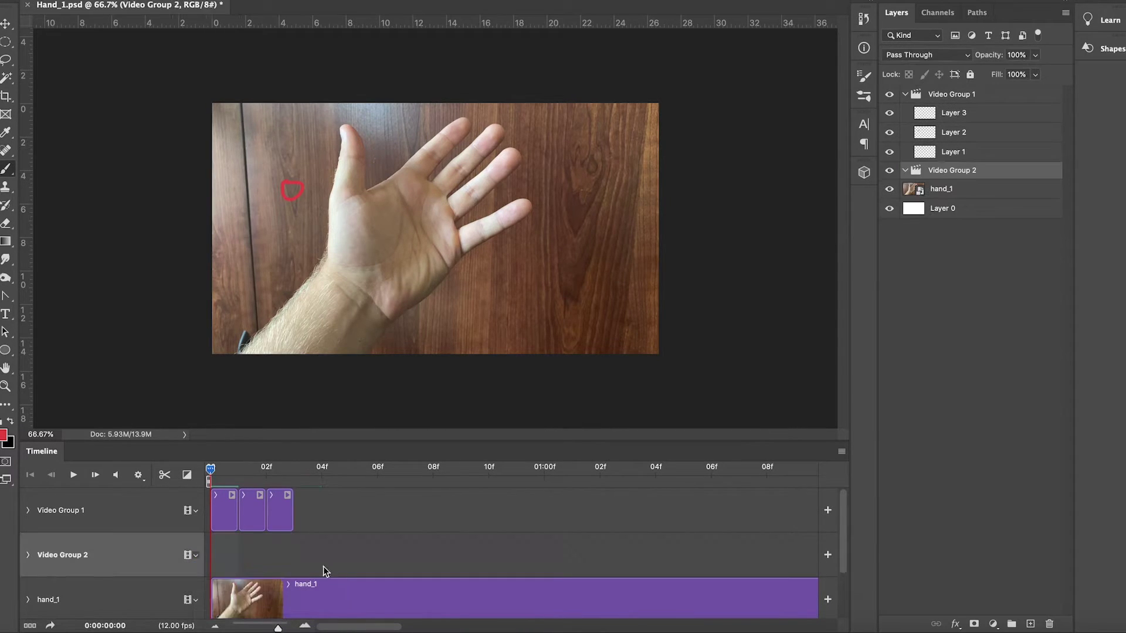
Add a new layer inside Video Group 2 and trim its clip to one frame at the timeline's start
click(1030, 624)
drag(278, 628, 252, 628)
drag(477, 557, 213, 557)
drag(245, 626, 280, 627)
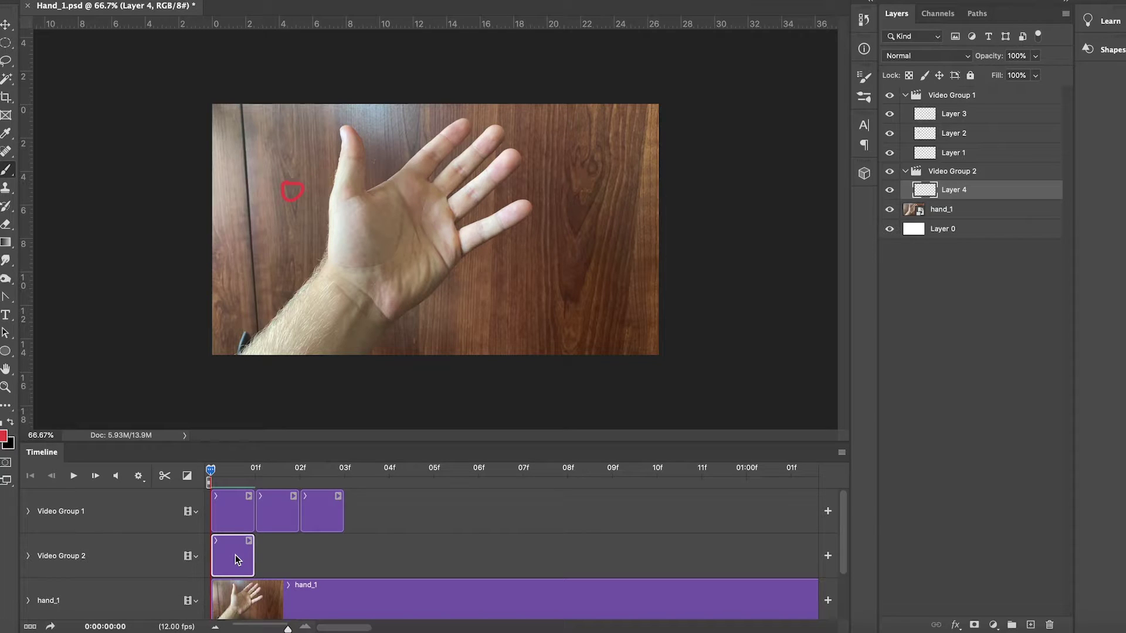
Add six more one-frame layers to Video Group 2, following Layer 4's clip
key(super+alt+shift+n)
key(super+alt+shift+n)
key(super+alt+shift+n)
key(super+alt+shift+n)
key(super+alt+shift+n)
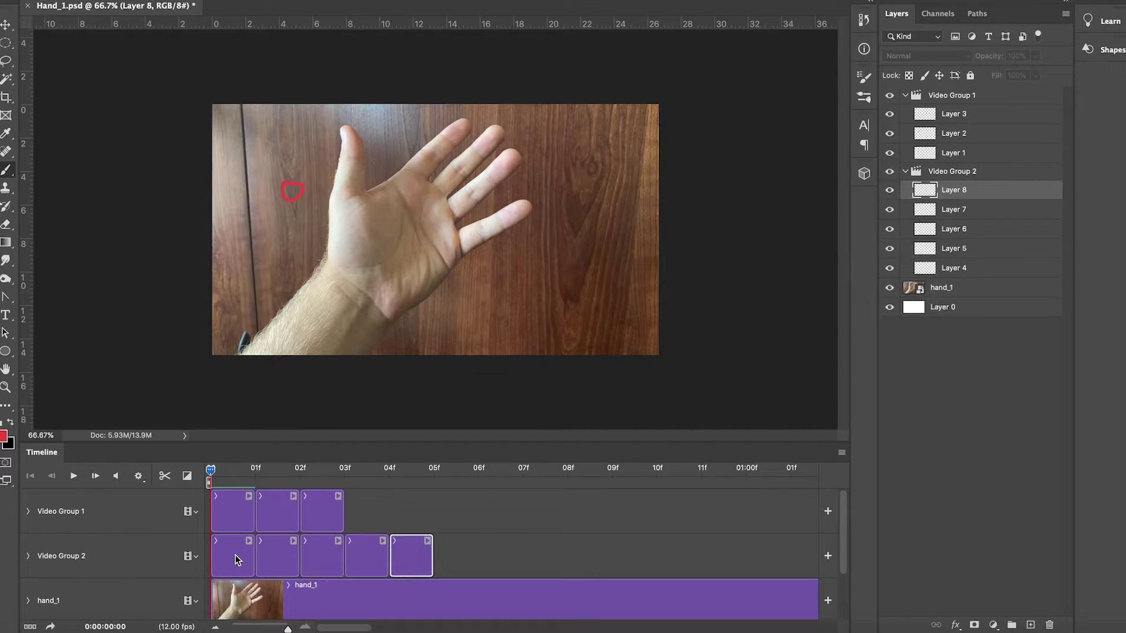
key(super+alt+shift+n)
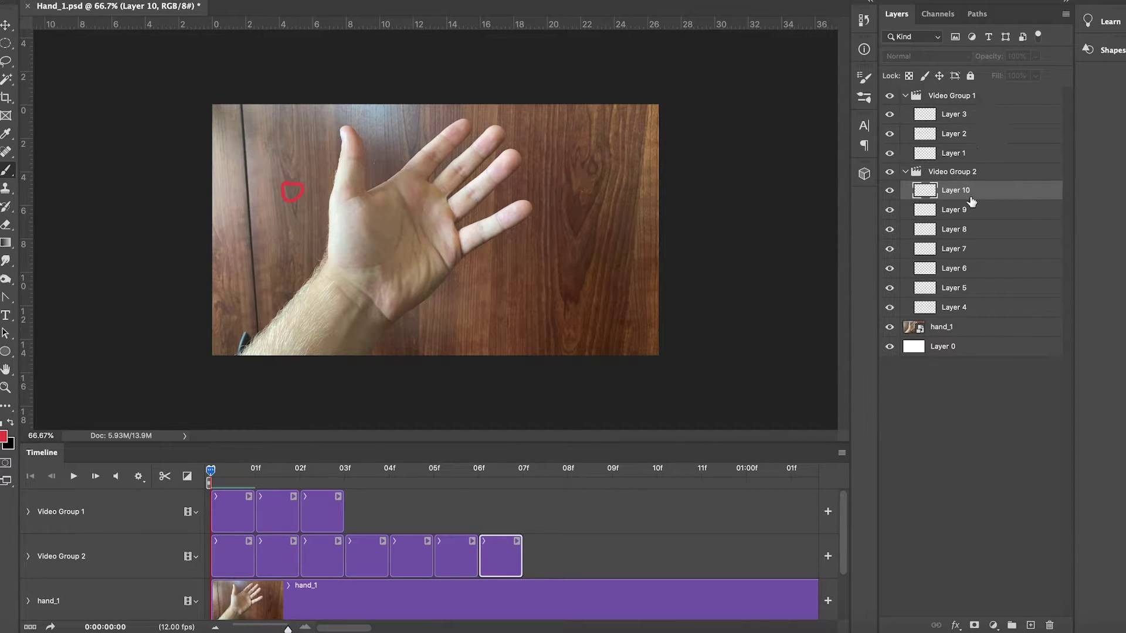
Try adding a new layer to Video Group 1, and delete that layer
click(135, 512)
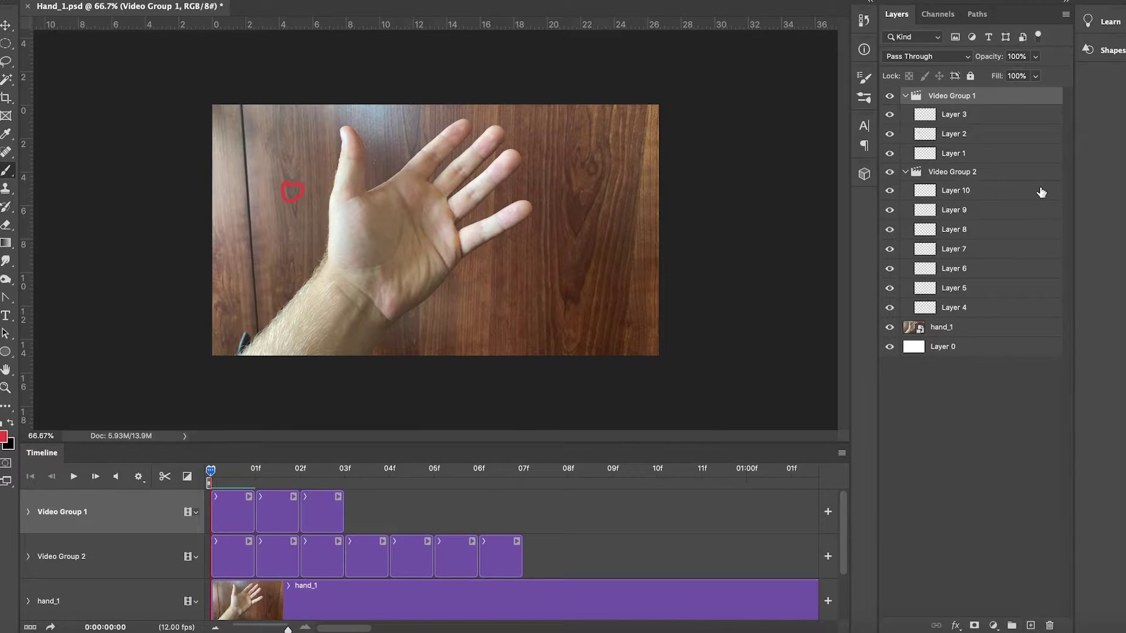
click(1030, 625)
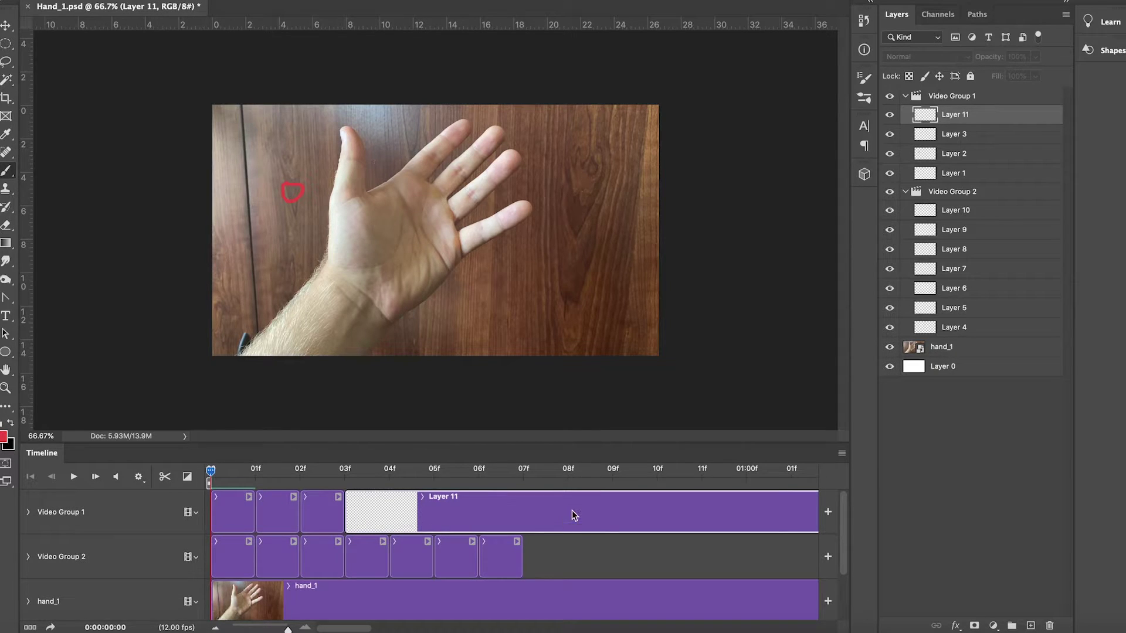
key(Delete)
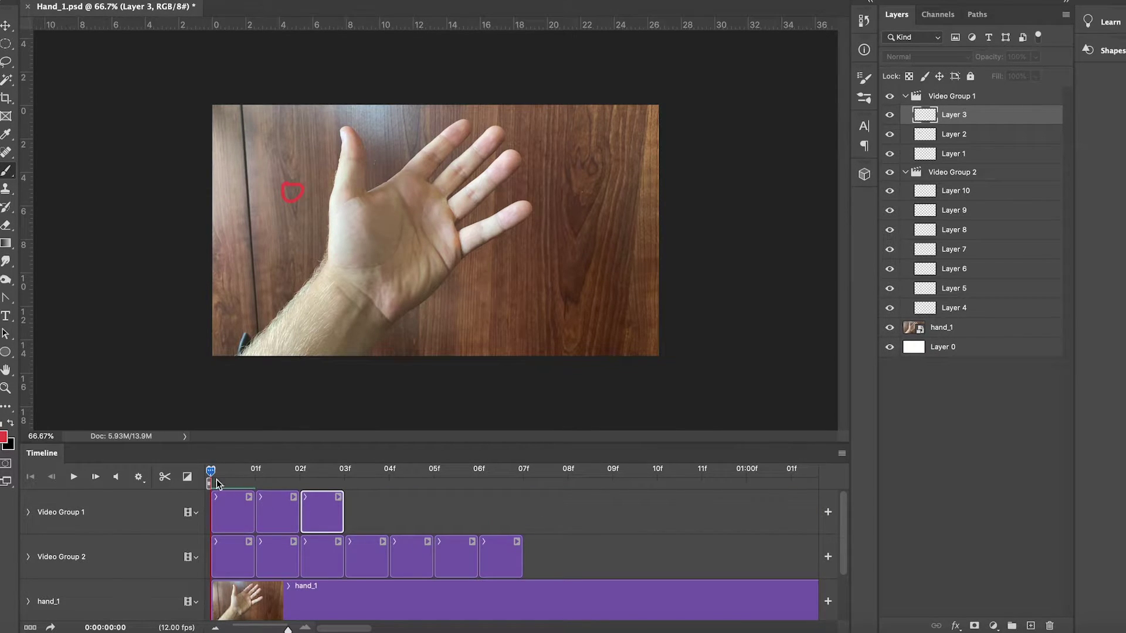
Examine the video group options, the Layer 0 and hand_1 tracks, and the layers stacked in Video Group 2
click(191, 513)
click(621, 511)
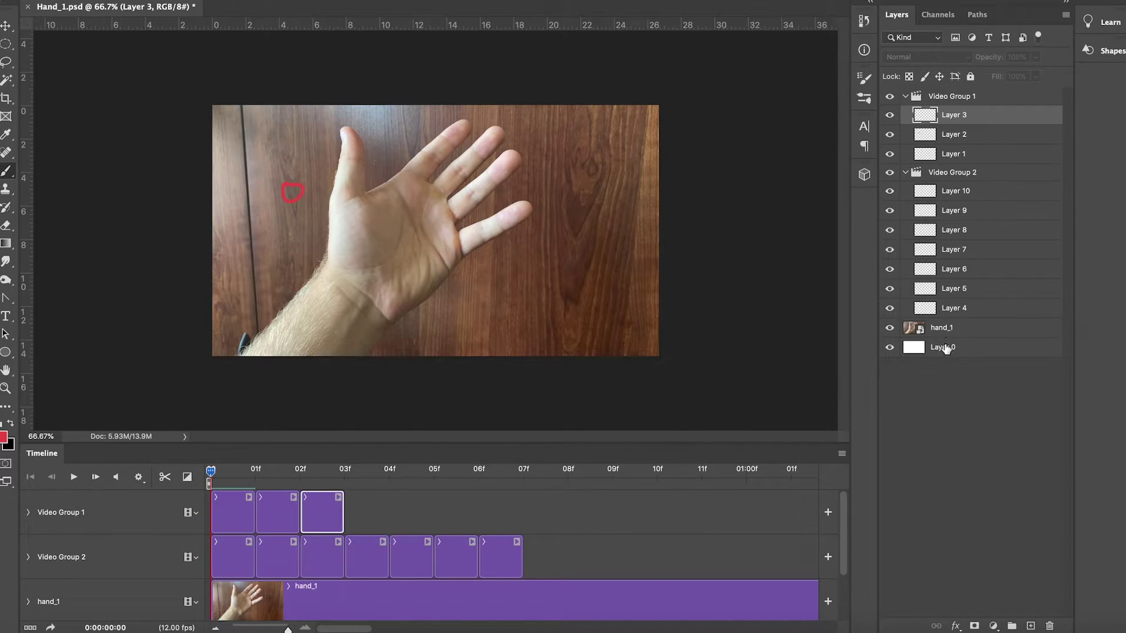
click(912, 350)
scroll(611, 523, down, 2)
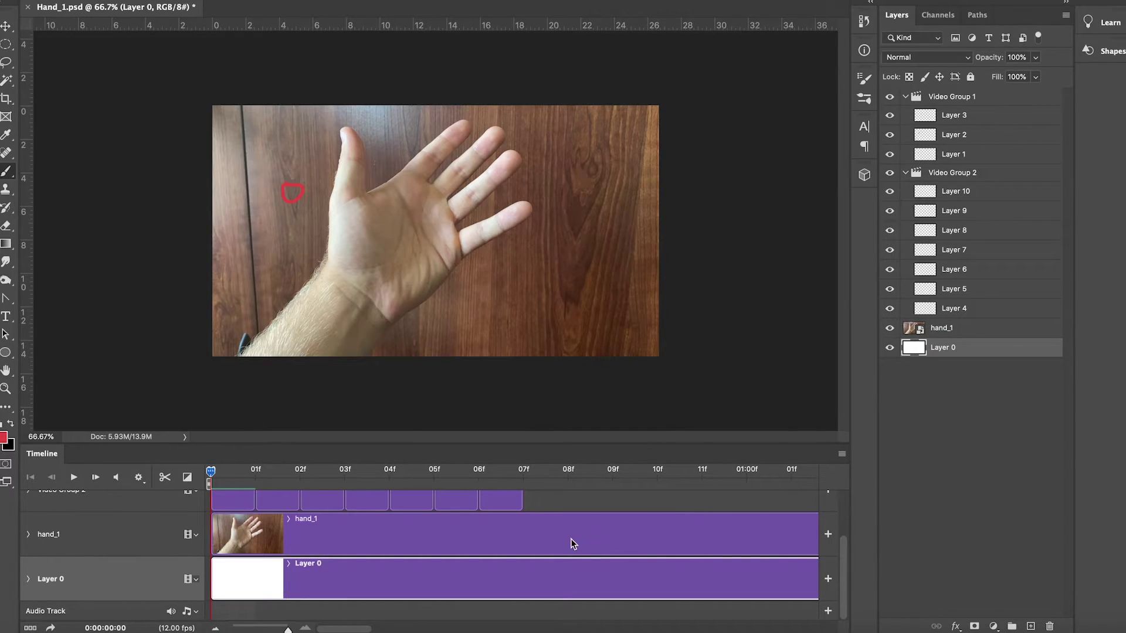
scroll(573, 543, up, 2)
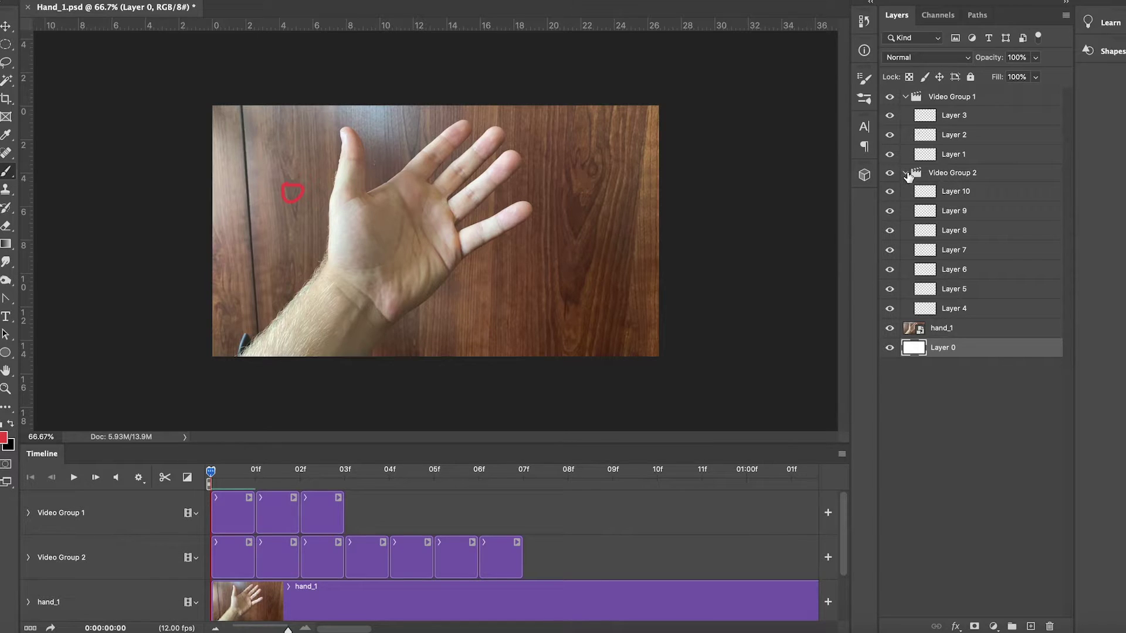
click(906, 173)
click(905, 173)
click(989, 176)
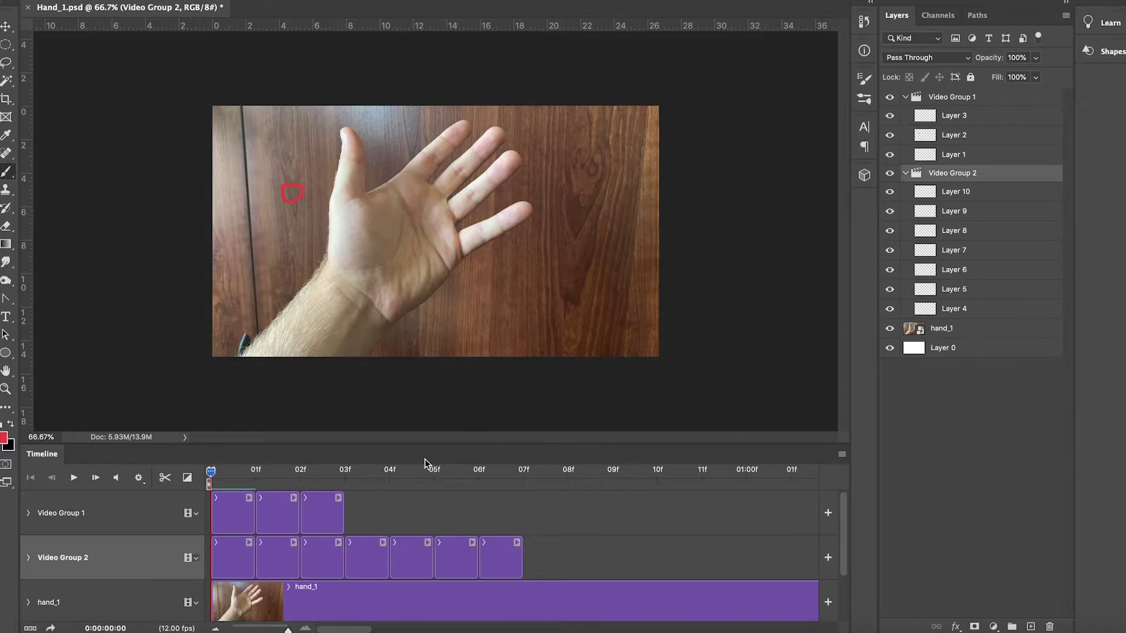
Delete Video Group 1 together with its three drawing layers
click(971, 101)
key(Delete)
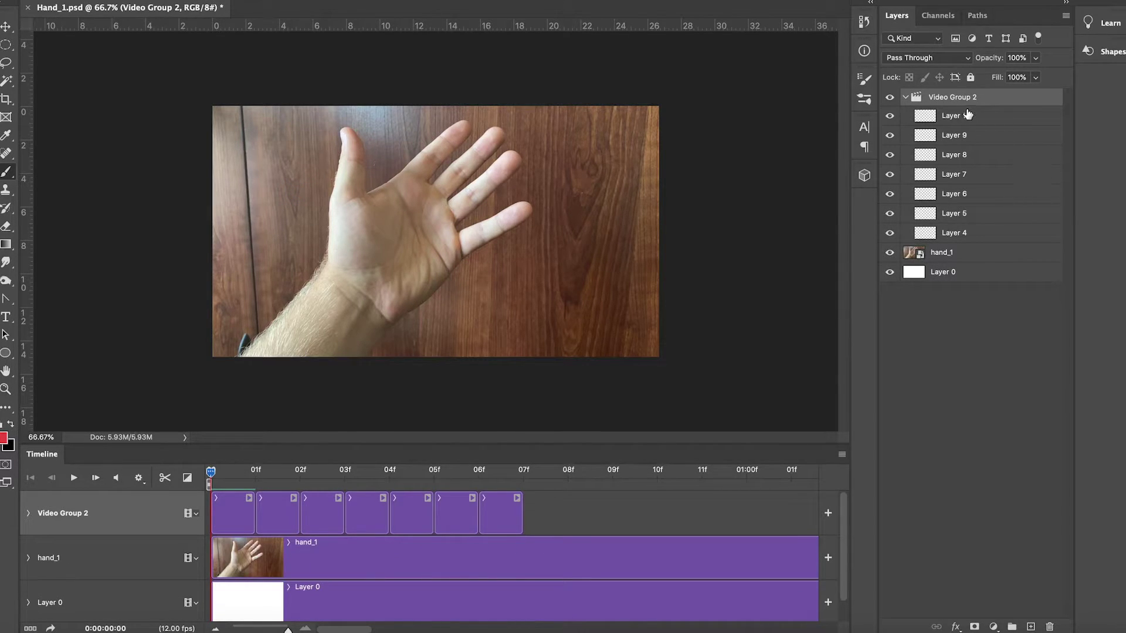
click(964, 234)
Add a new blank video layer above Video Group 2
click(984, 104)
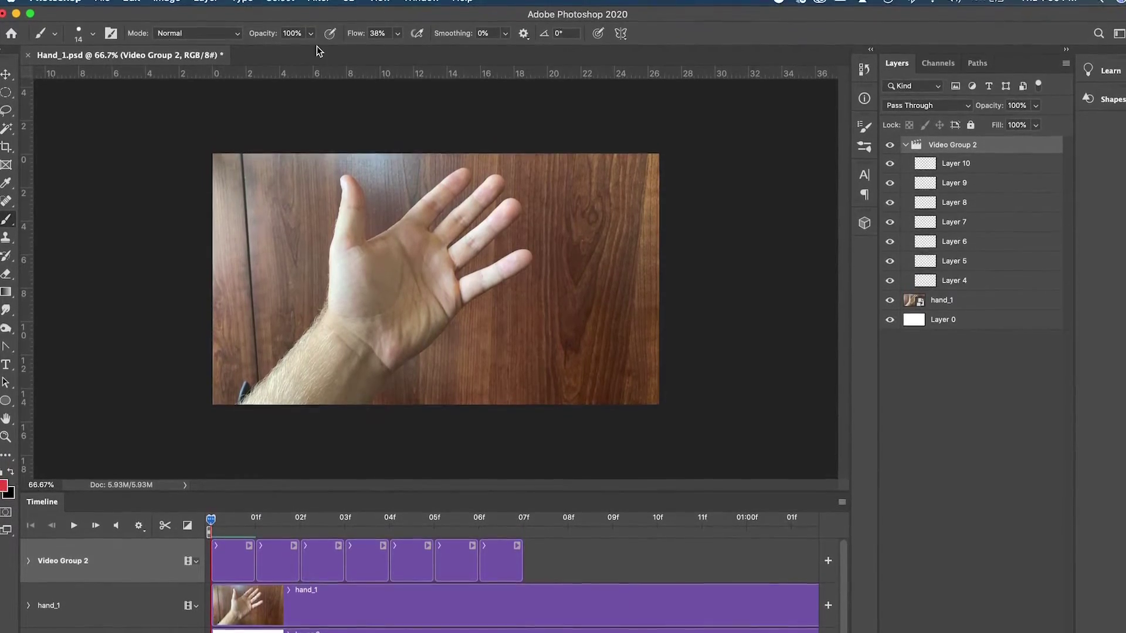
click(206, 4)
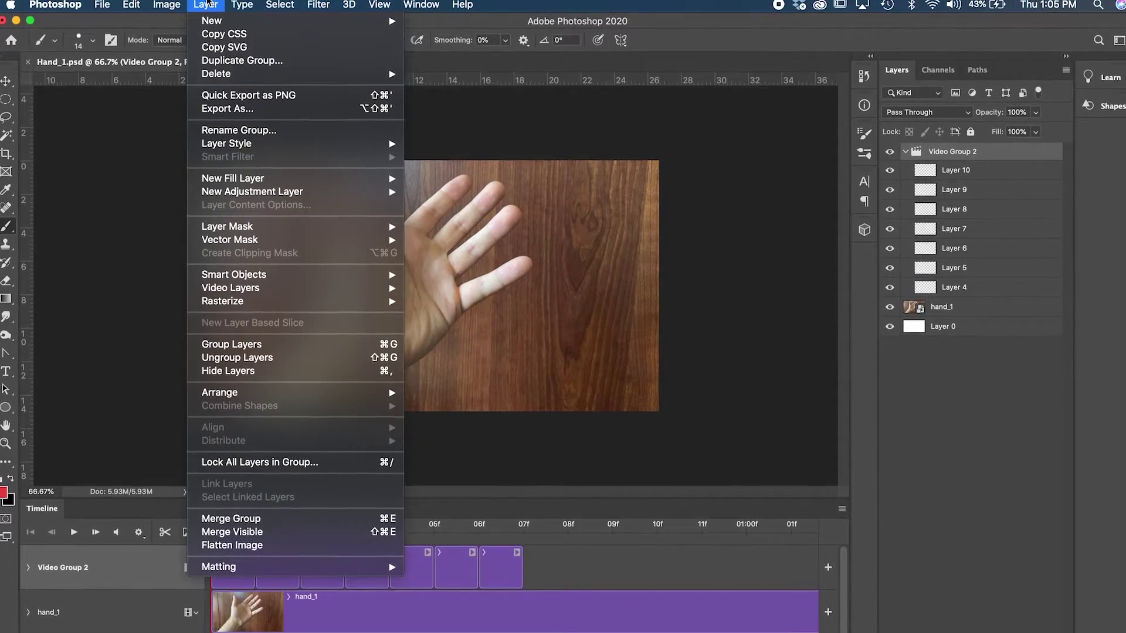
mouse_move(271, 226)
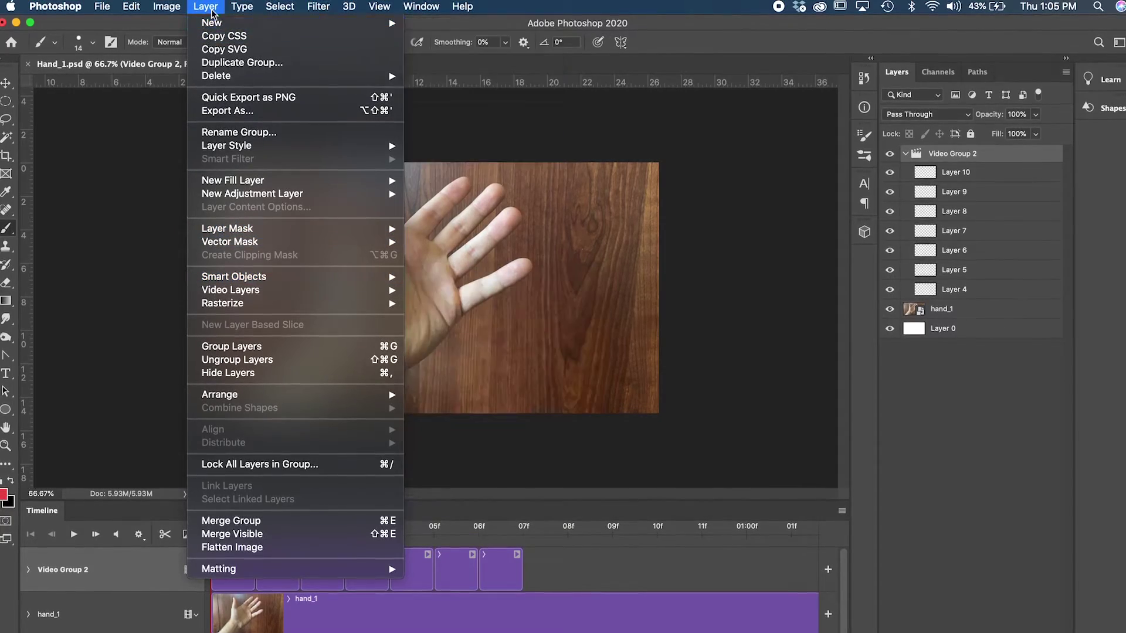
mouse_move(261, 294)
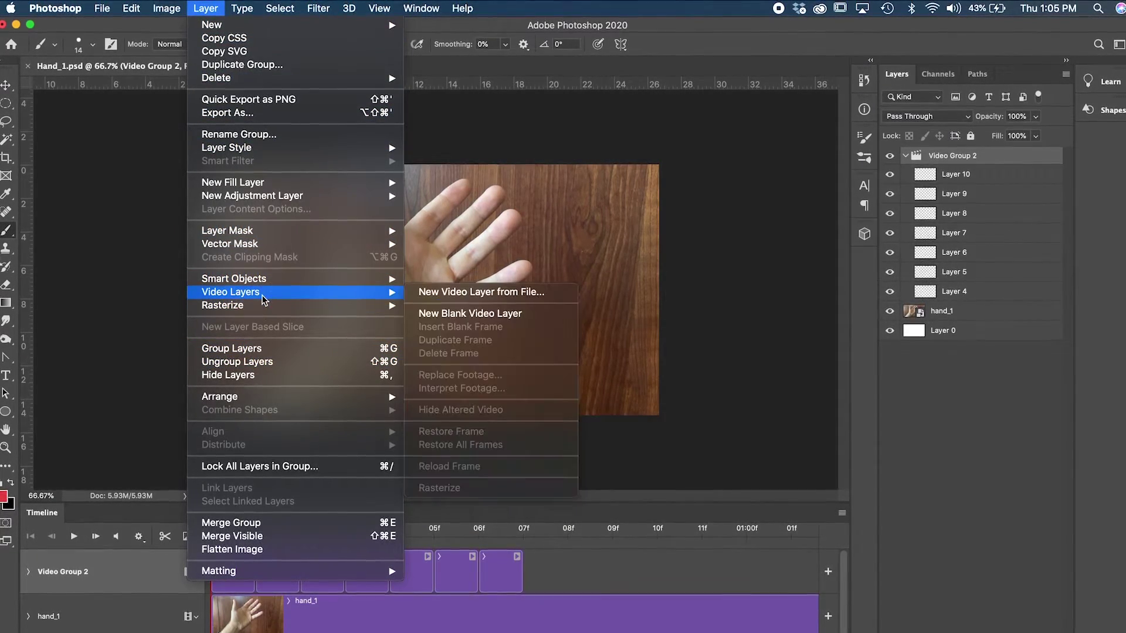
click(535, 315)
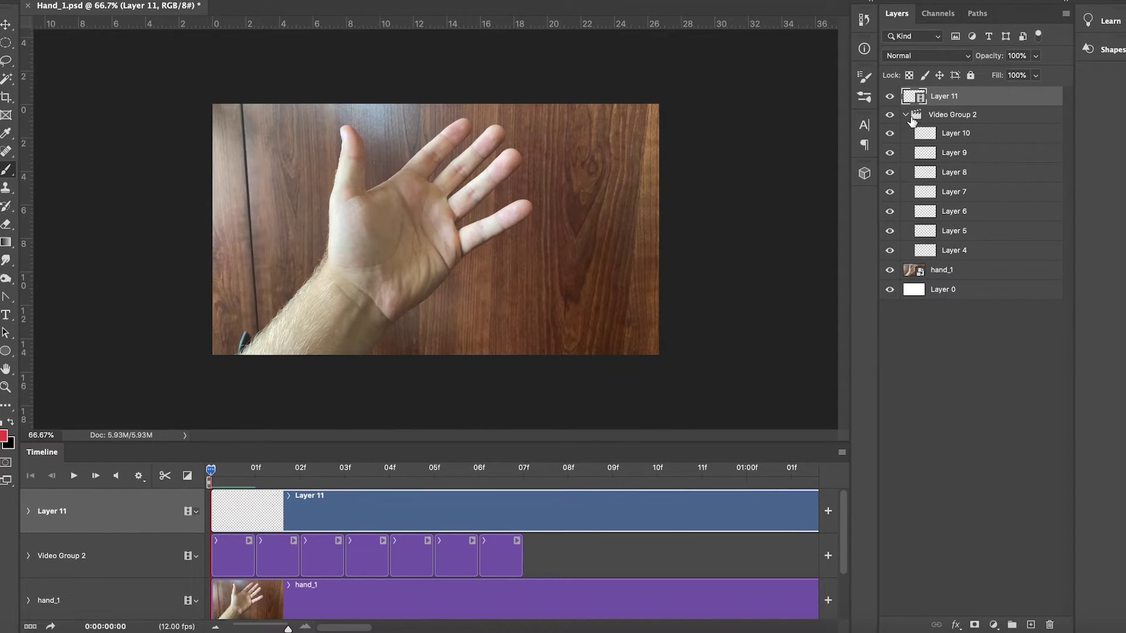
Collapse and hide Video Group 2, and paint a small red circle beside the thumb on the blank video layer at frame 0
click(906, 115)
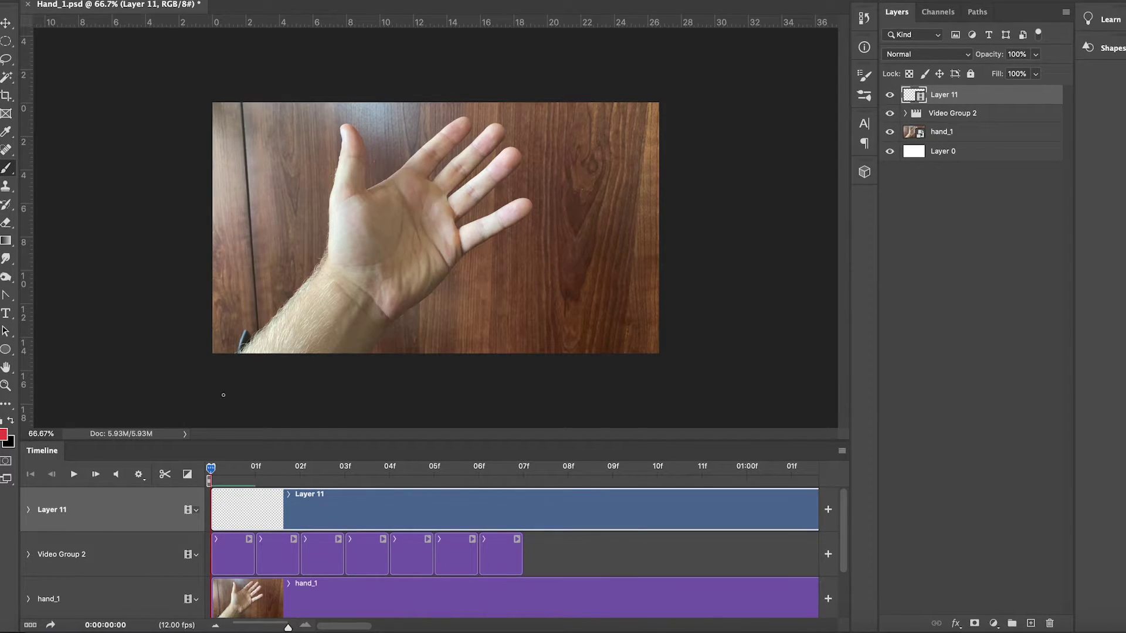
click(890, 113)
mouse_move(279, 163)
mouse_down()
mouse_move(276, 176)
mouse_move(284, 162)
mouse_up()
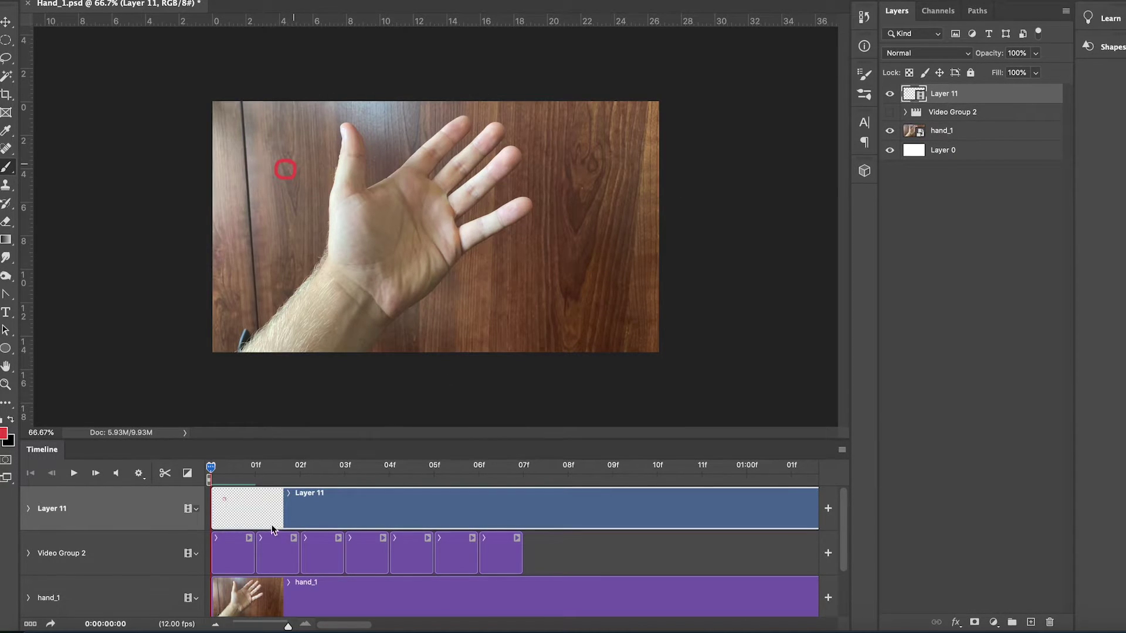
Paint a red loop beside the thumb on Layer 11 at each of frames 1, 2 and 3, and scrub through the frames from the start
click(244, 467)
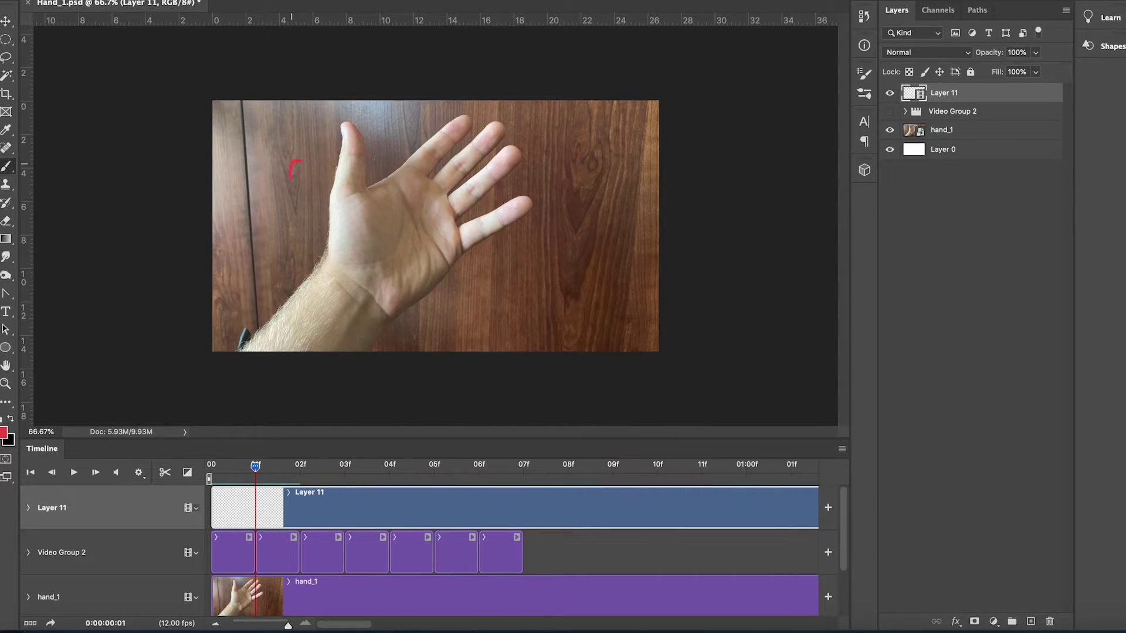
click(282, 468)
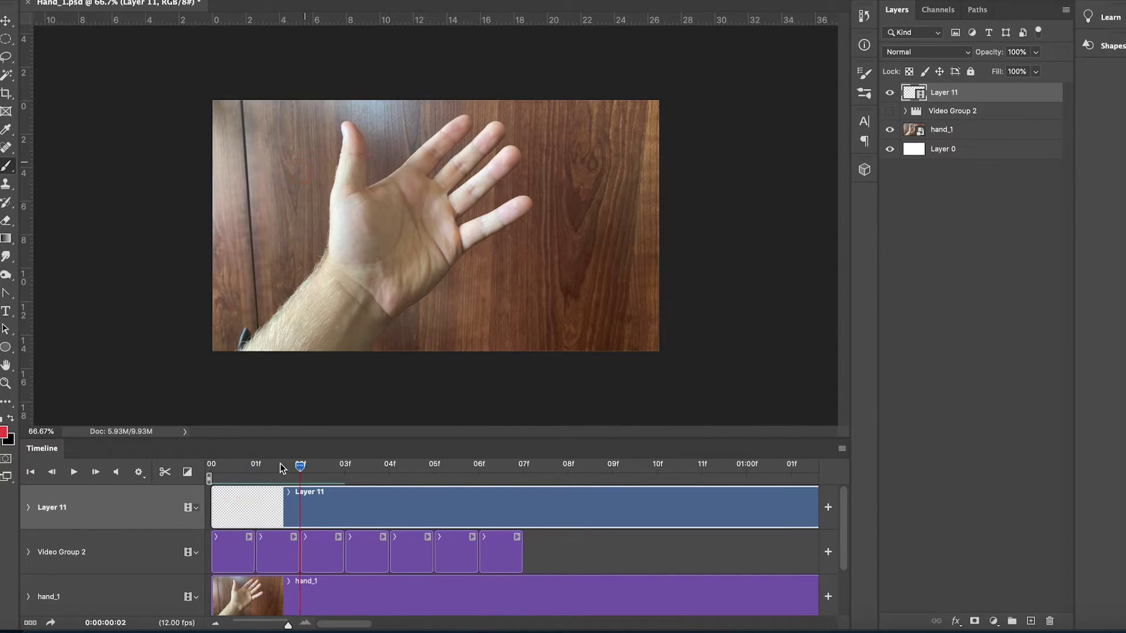
drag(303, 157, 311, 188)
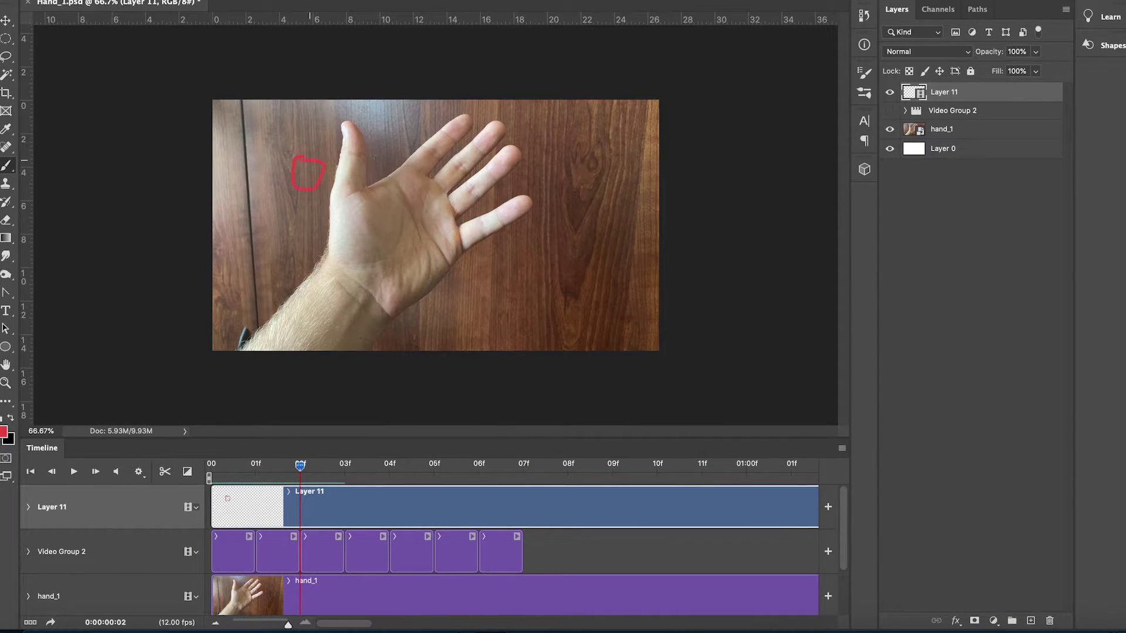
drag(300, 465, 345, 466)
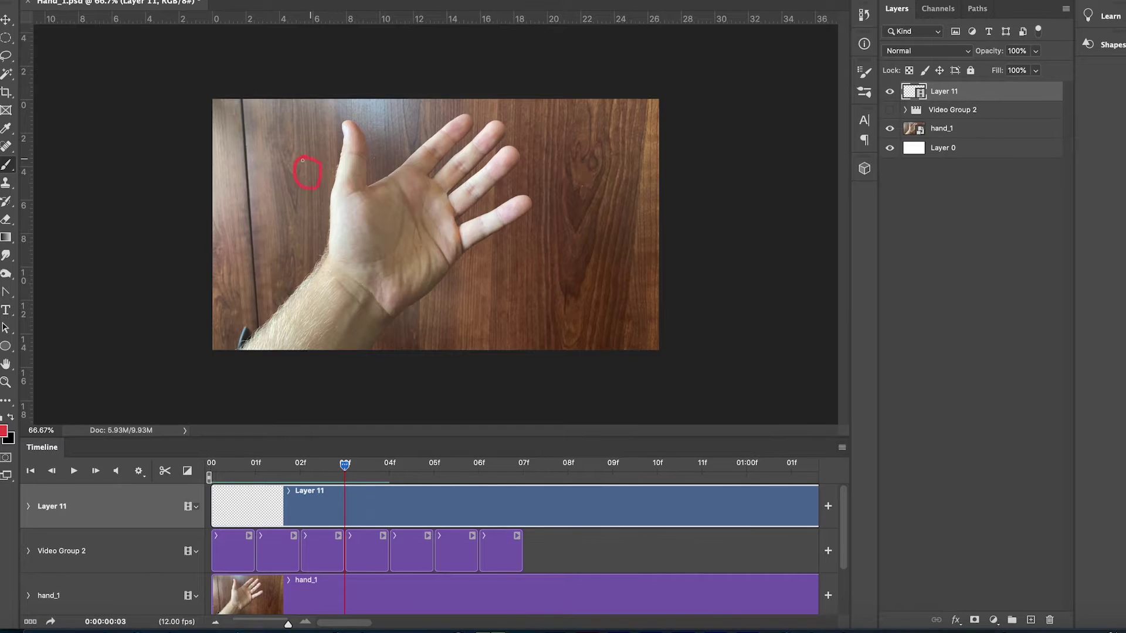
drag(344, 465, 211, 465)
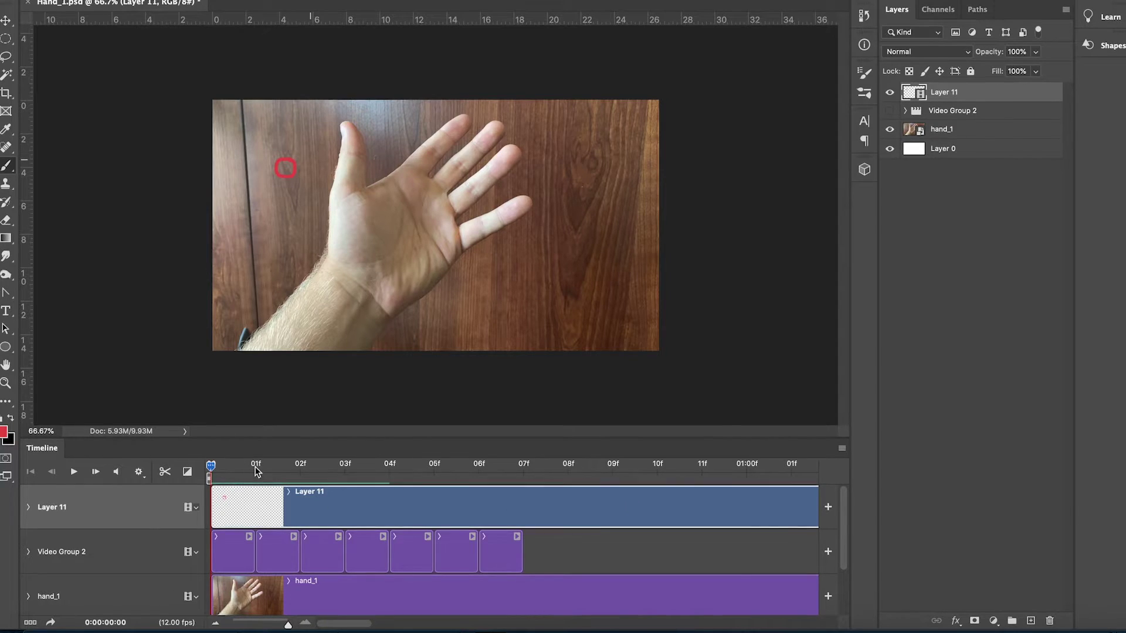
drag(265, 473, 212, 487)
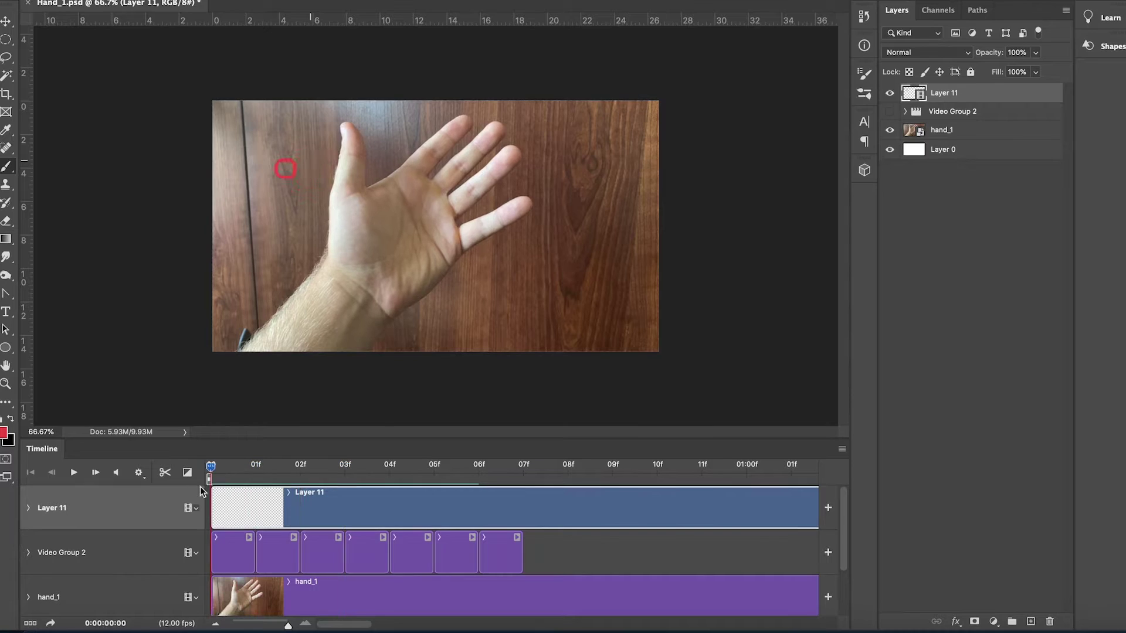
Move the playhead to frame 1 and extend Layer 7's clip in Video Group 2 to two frames
drag(288, 625, 284, 625)
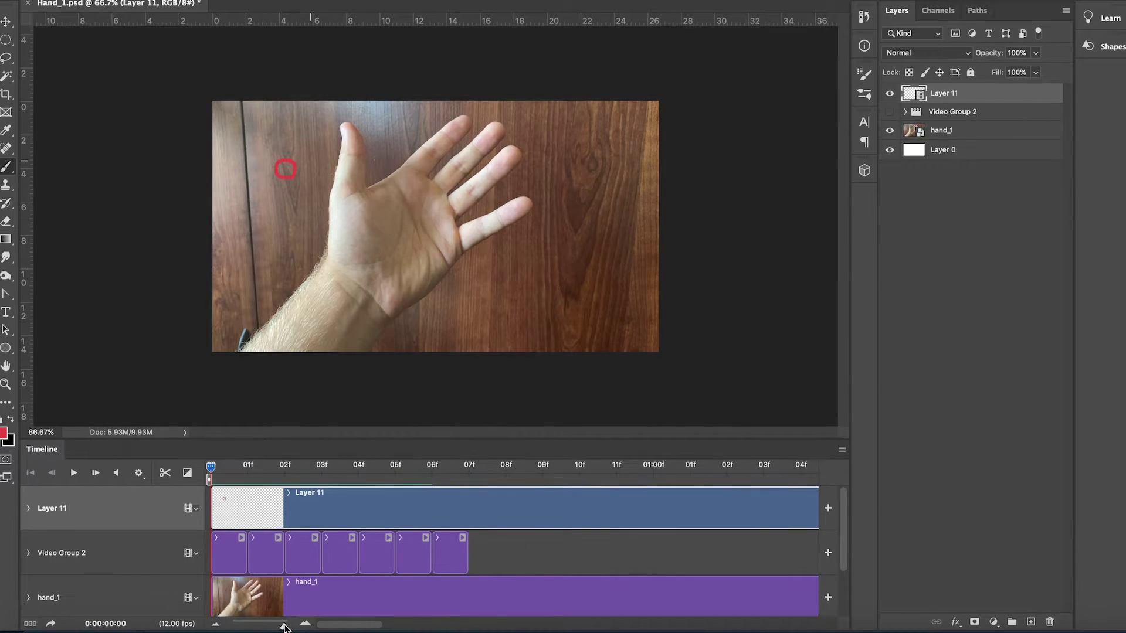
click(242, 546)
click(274, 551)
click(325, 557)
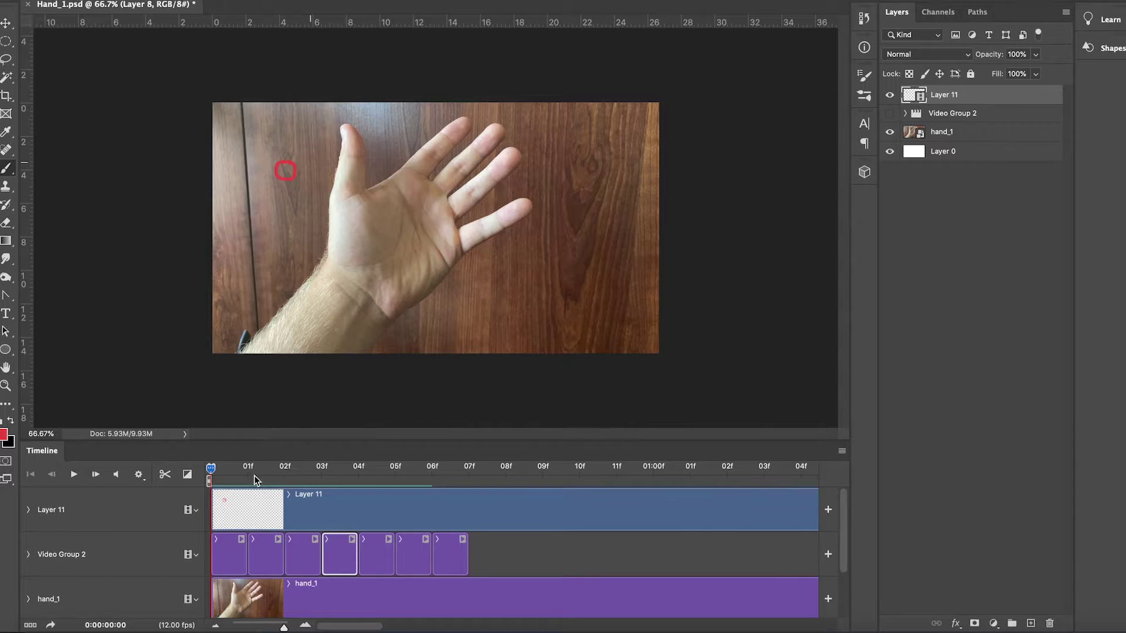
drag(213, 471, 248, 473)
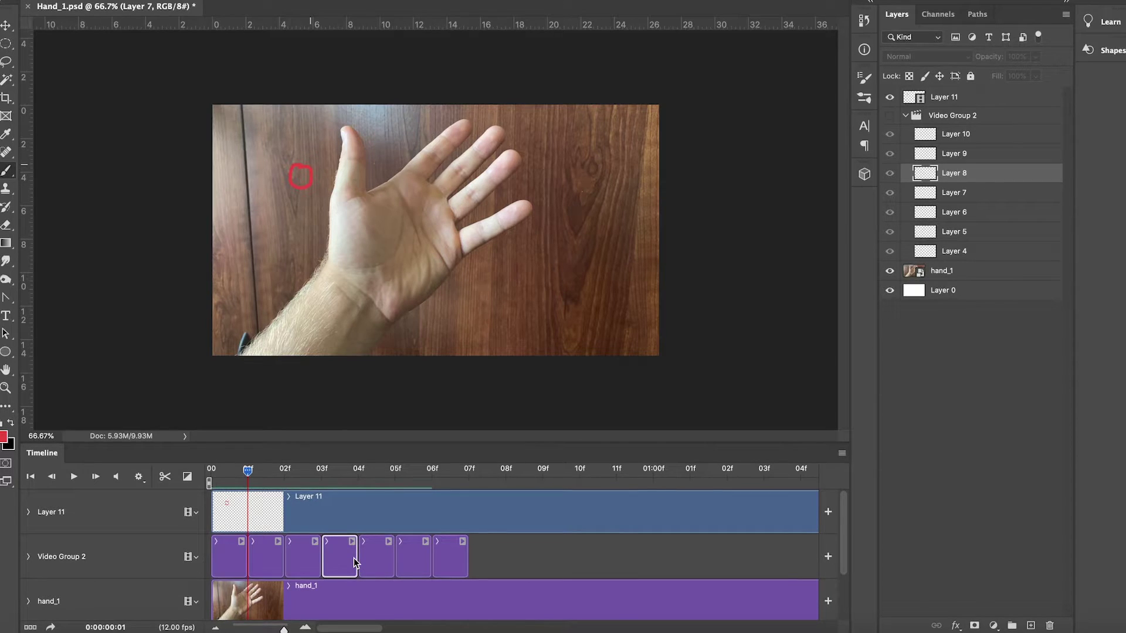
drag(357, 559, 389, 561)
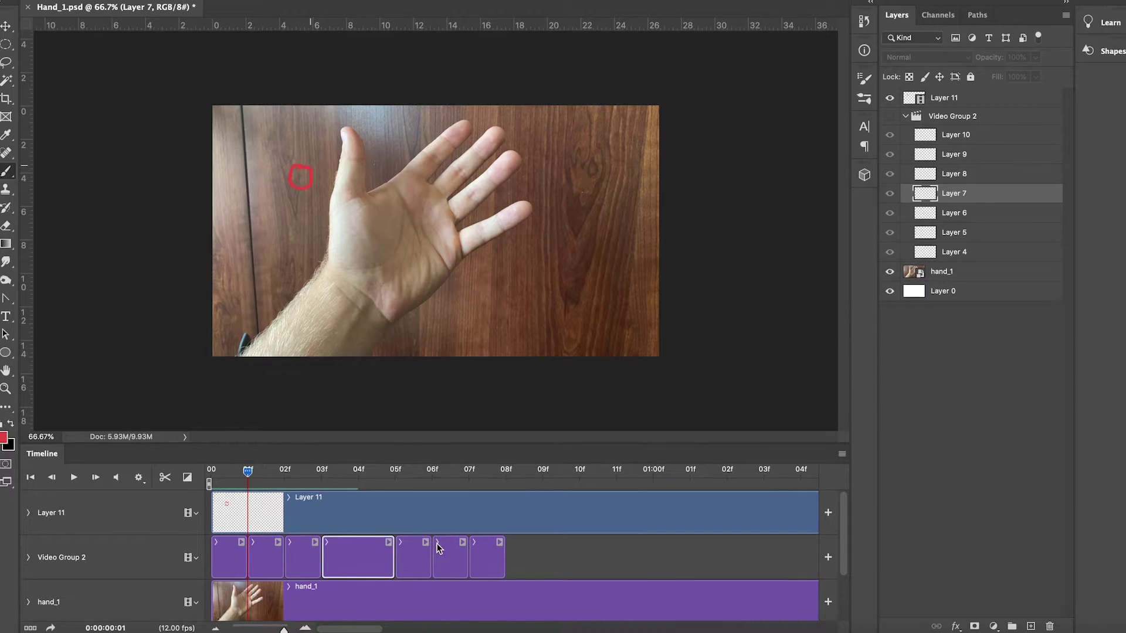
Select Layer 11 and review the Video Layers commands for inserting, duplicating and deleting frames
click(252, 506)
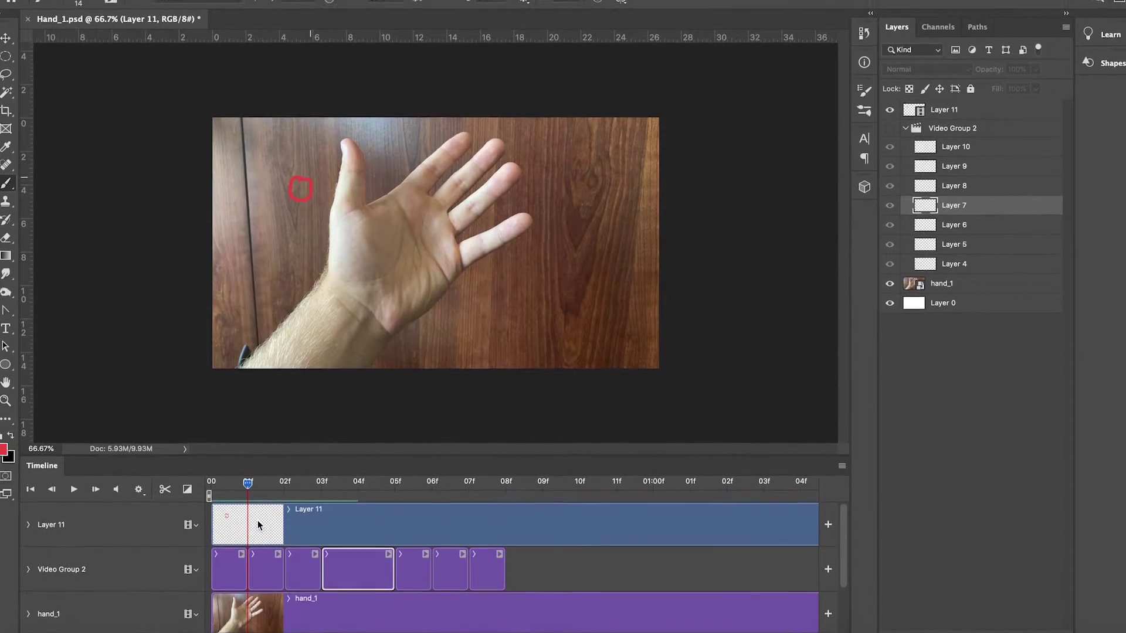
mouse_move(234, 494)
mouse_down()
mouse_move(271, 497)
mouse_move(264, 530)
mouse_up()
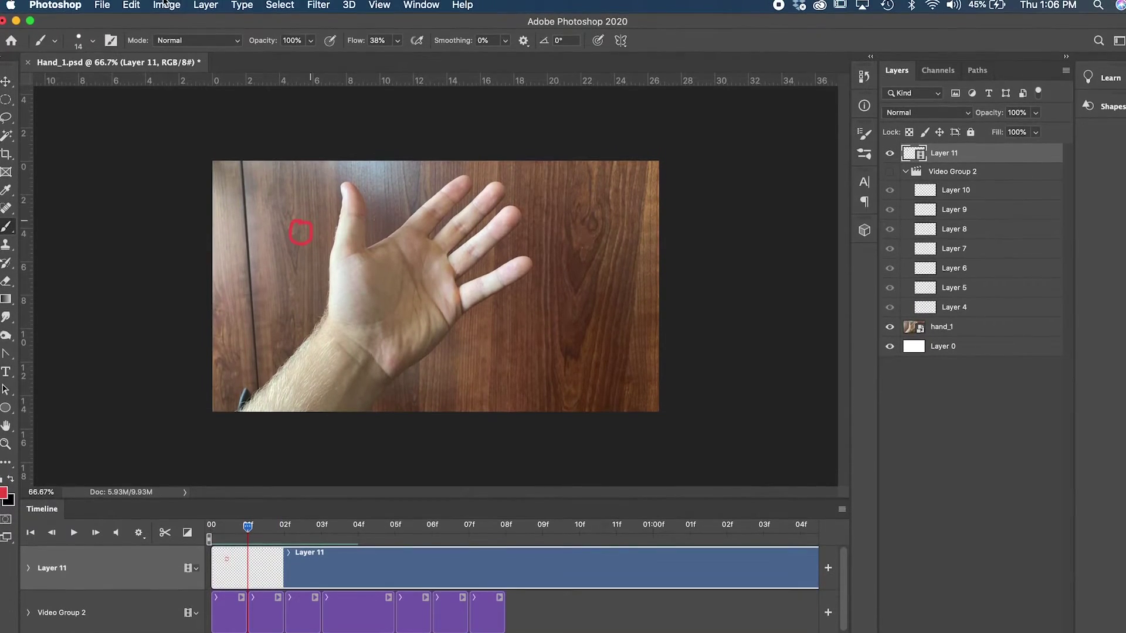
click(207, 5)
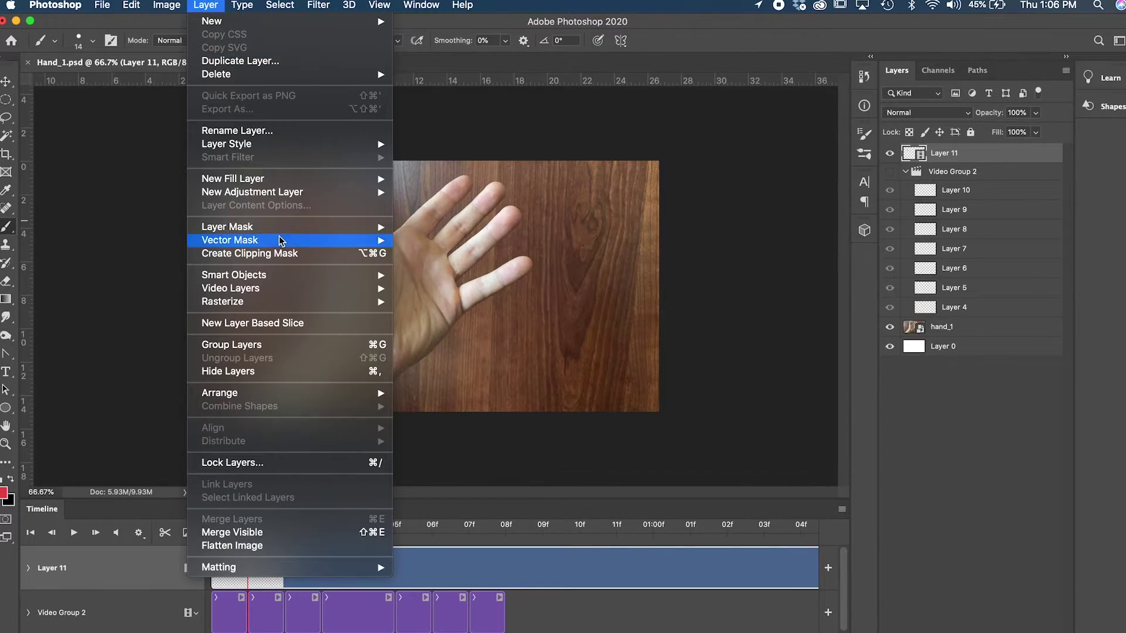
mouse_move(283, 287)
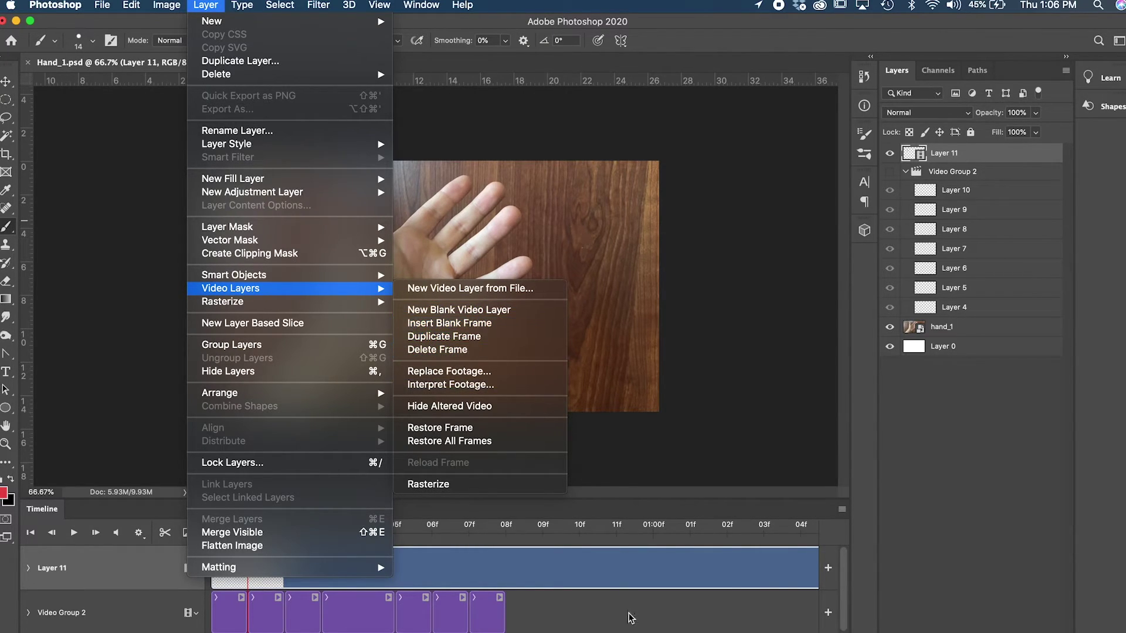
click(612, 627)
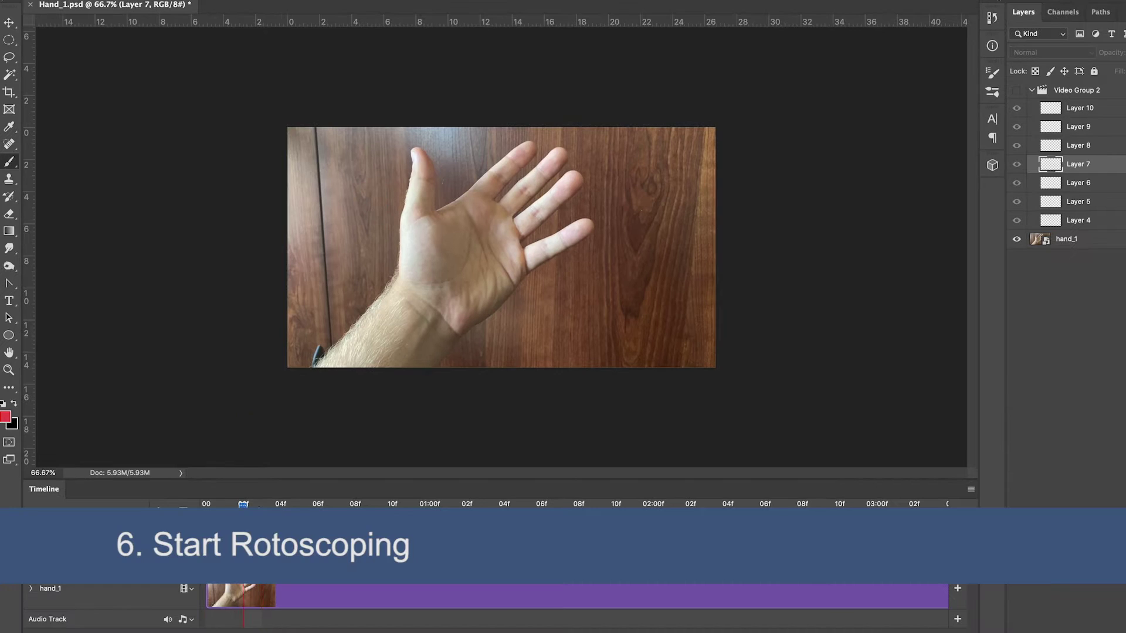
Scrub through the hand_1 footage to examine the hand's movement, and return the playhead to frame 3
drag(318, 505, 280, 506)
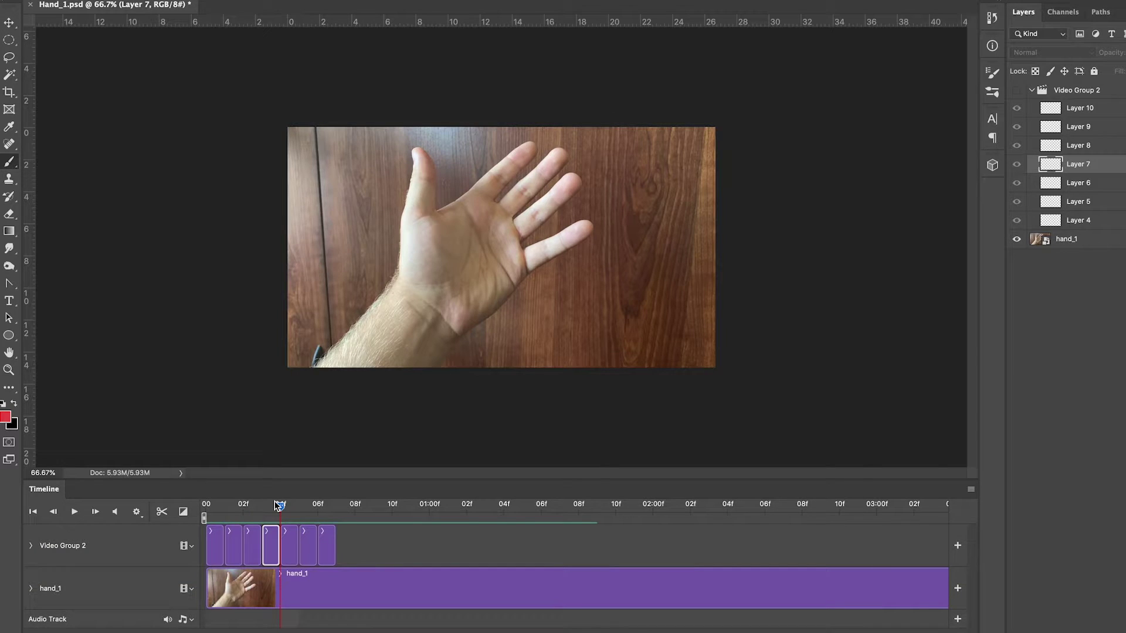
drag(289, 509, 783, 531)
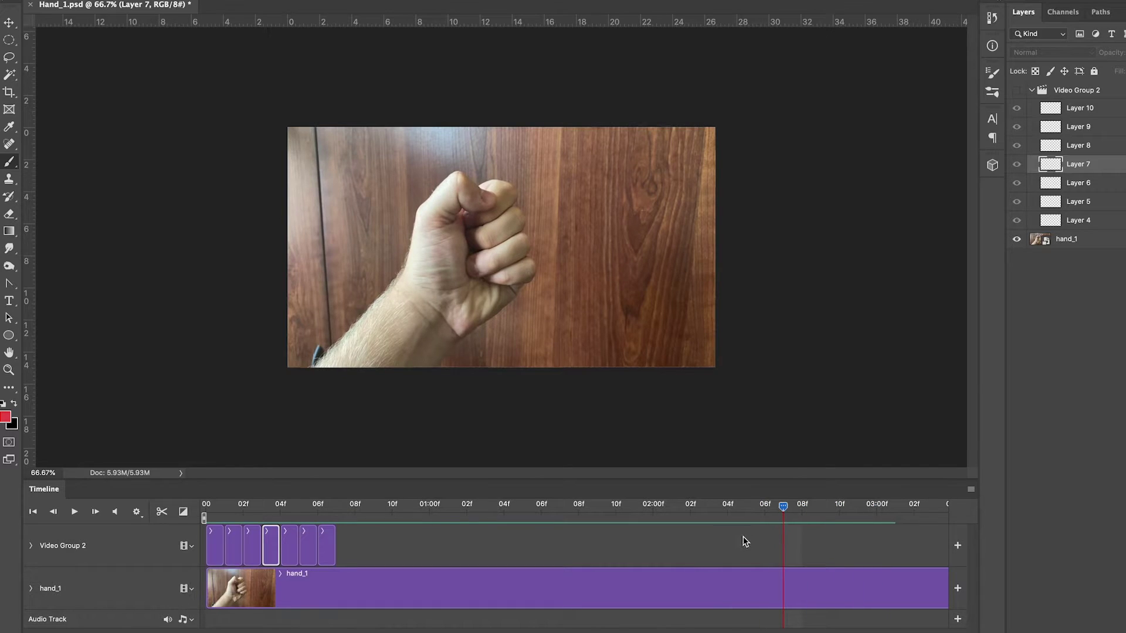
scroll(574, 556, right, 6)
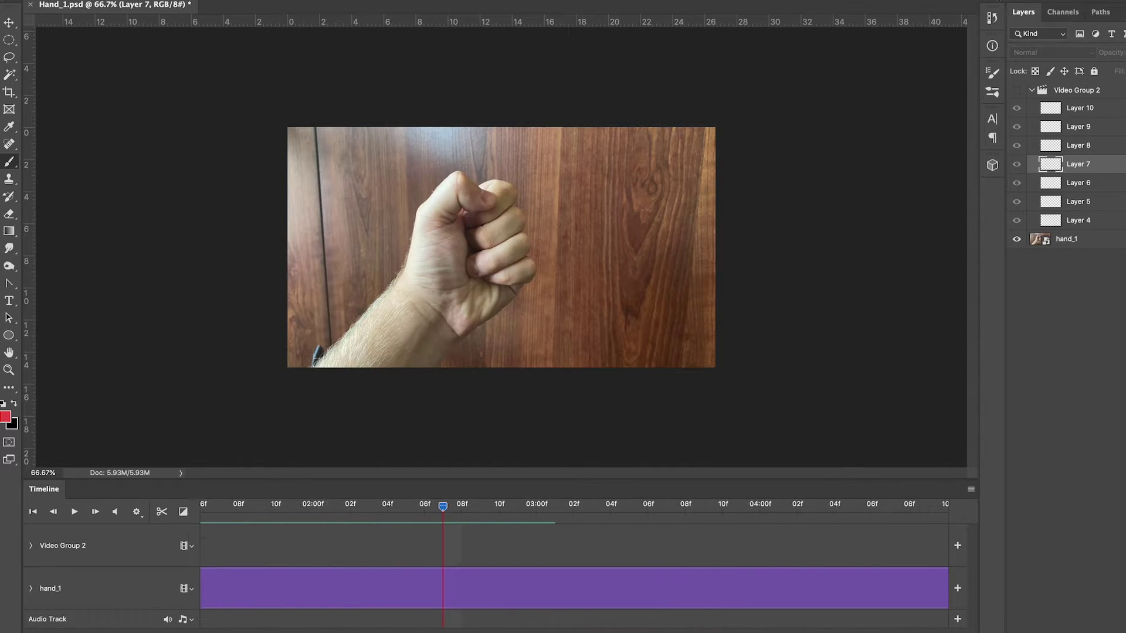
drag(455, 509, 475, 512)
drag(595, 508, 256, 557)
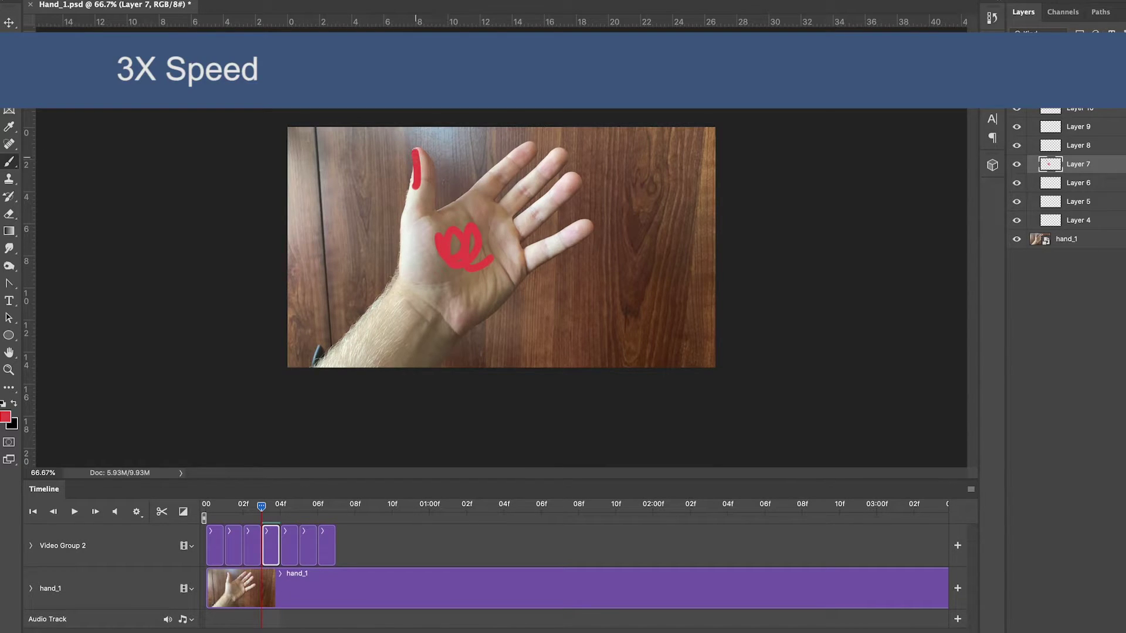
Trace the open hand in red on Layer 7 at frame 3 and fill the outline, including the small gaps in the palm
mouse_move(414, 152)
mouse_down()
mouse_move(403, 238)
mouse_move(431, 302)
mouse_move(471, 325)
mouse_move(589, 224)
mouse_move(525, 246)
mouse_move(578, 176)
mouse_move(511, 222)
mouse_move(563, 163)
mouse_move(491, 207)
mouse_move(531, 145)
mouse_move(460, 203)
mouse_move(428, 208)
mouse_up()
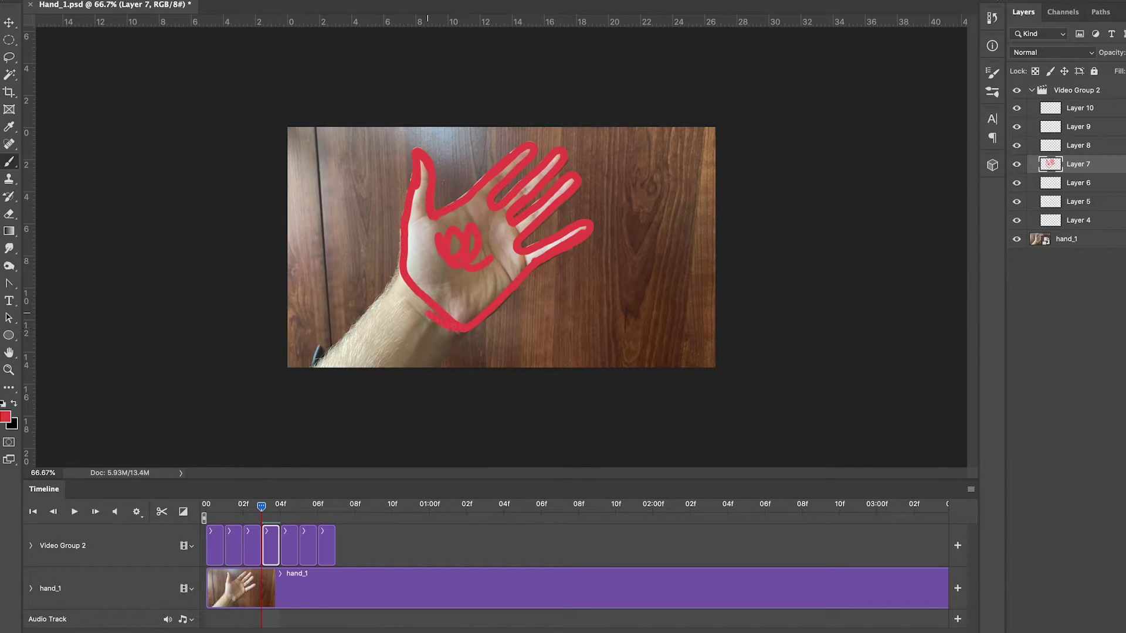
key(g)
click(480, 292)
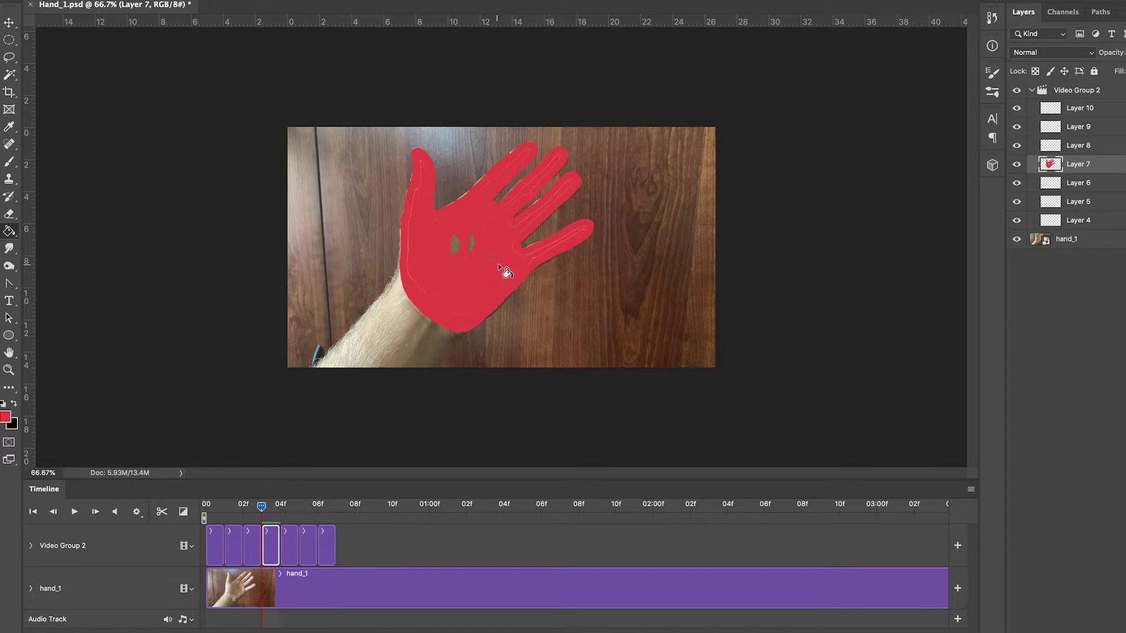
click(471, 244)
key(b)
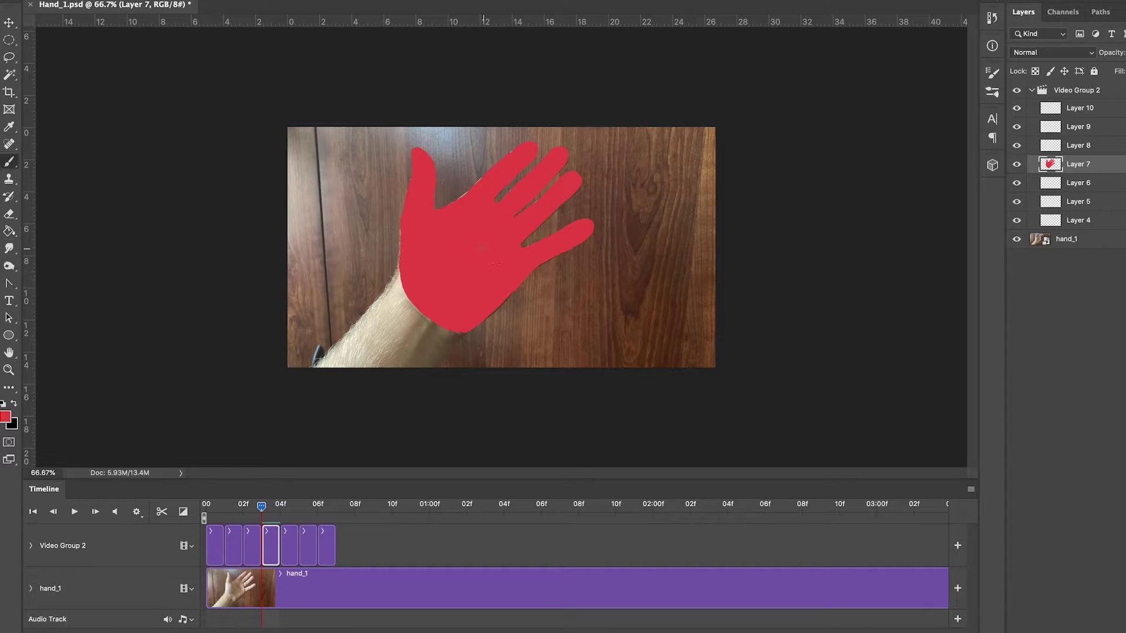
At frame 4, trace the open hand in red on Layer 8 and fill the outline with the Paint Bucket
drag(259, 504, 275, 504)
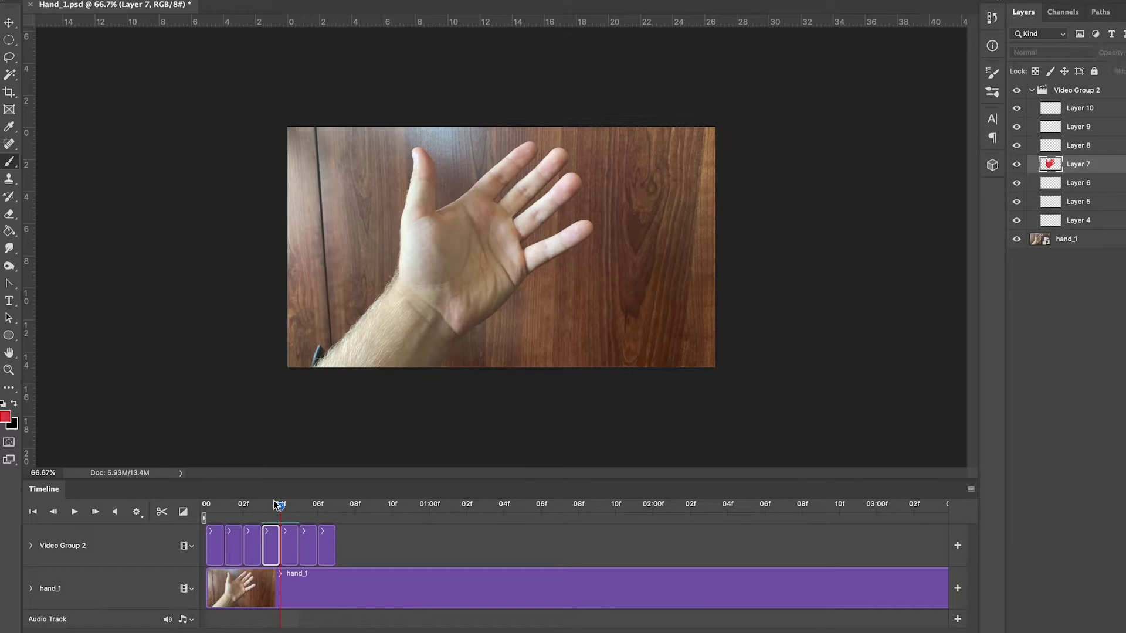
click(14, 230)
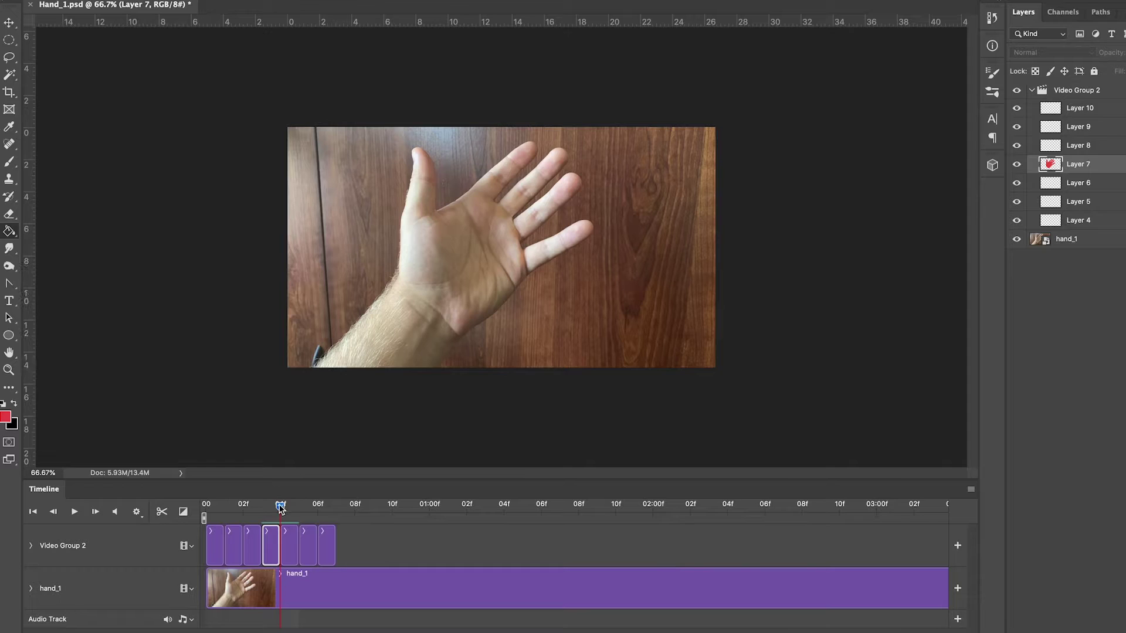
mouse_move(282, 505)
mouse_down()
mouse_move(267, 506)
mouse_move(281, 508)
mouse_up()
click(10, 165)
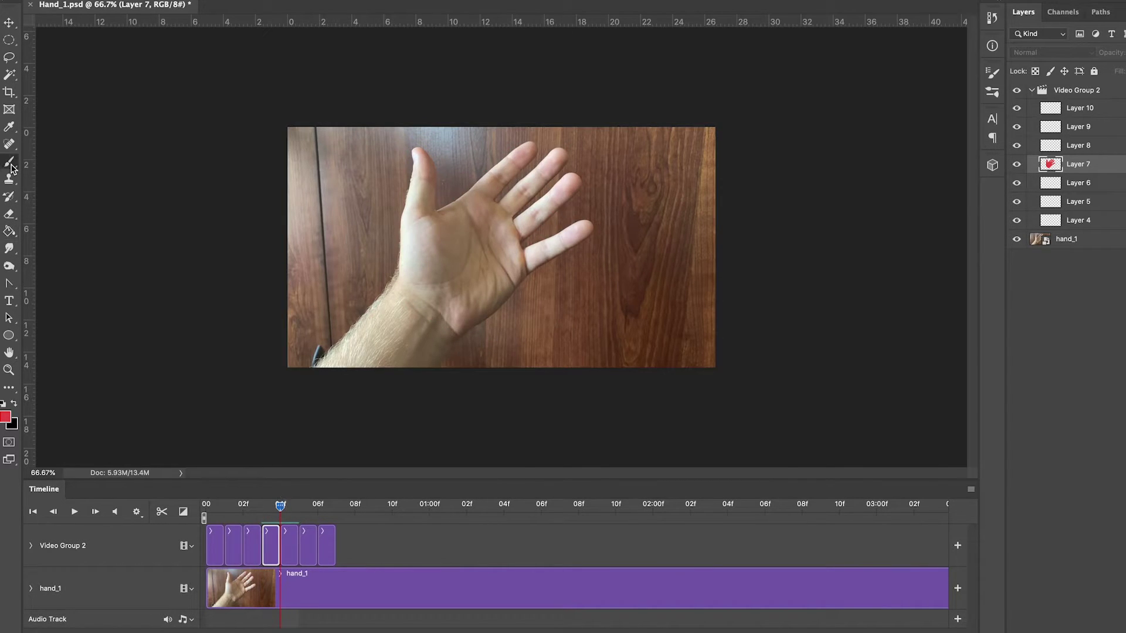
click(296, 548)
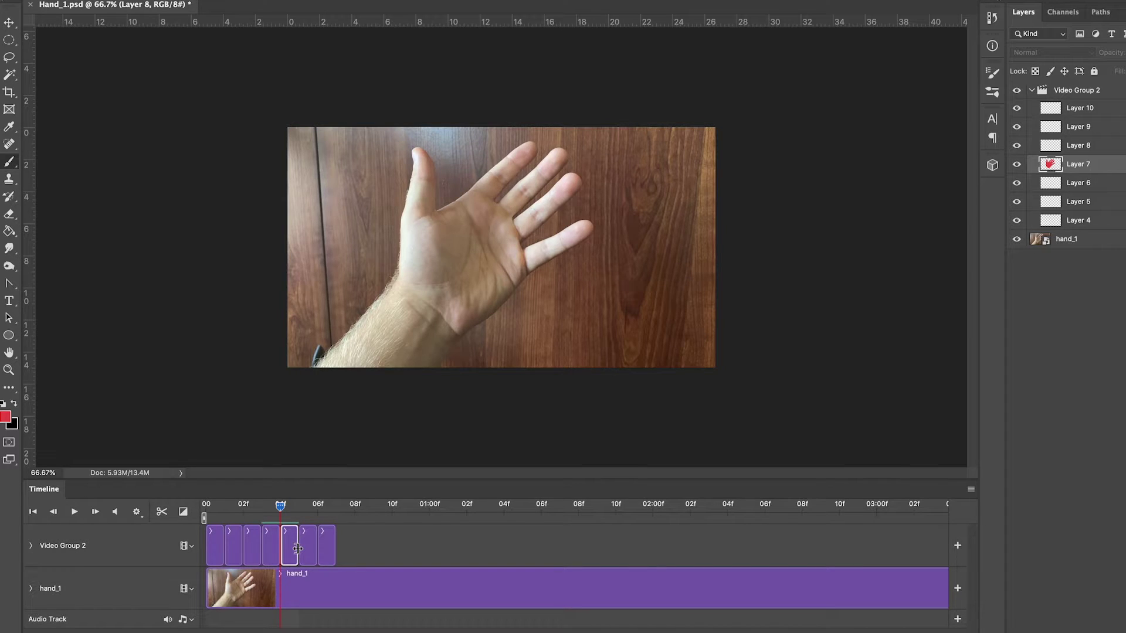
click(1080, 148)
mouse_move(415, 152)
mouse_down()
mouse_move(403, 265)
mouse_move(458, 327)
mouse_move(588, 225)
mouse_move(519, 252)
mouse_move(573, 186)
mouse_move(564, 180)
mouse_move(515, 224)
mouse_move(574, 180)
mouse_move(512, 223)
mouse_move(560, 153)
mouse_move(497, 206)
mouse_move(530, 147)
mouse_move(461, 201)
mouse_move(437, 202)
mouse_move(431, 159)
mouse_up()
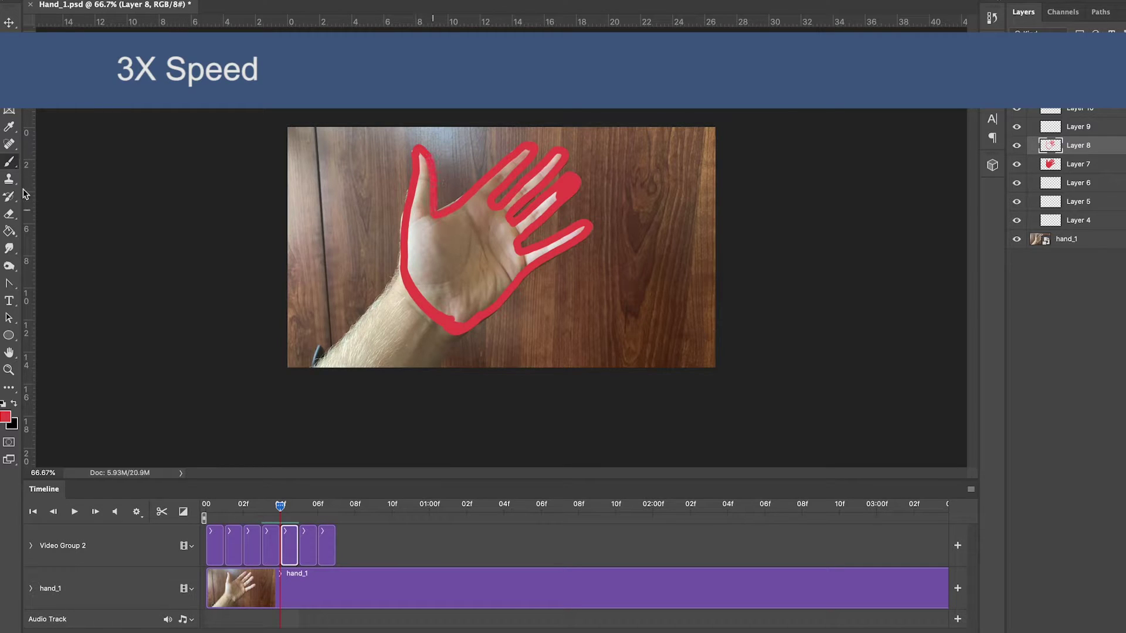
key(g)
click(469, 256)
click(477, 253)
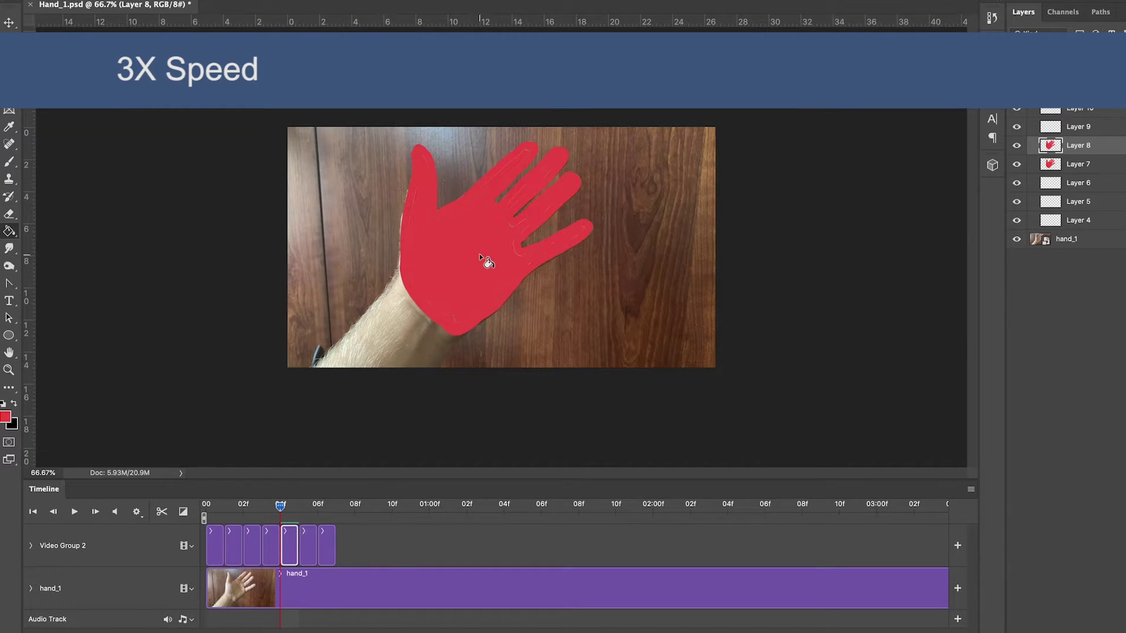
key(b)
Move the playhead to frame 5 and select Layer 9's clip in Video Group 2
click(264, 511)
click(299, 511)
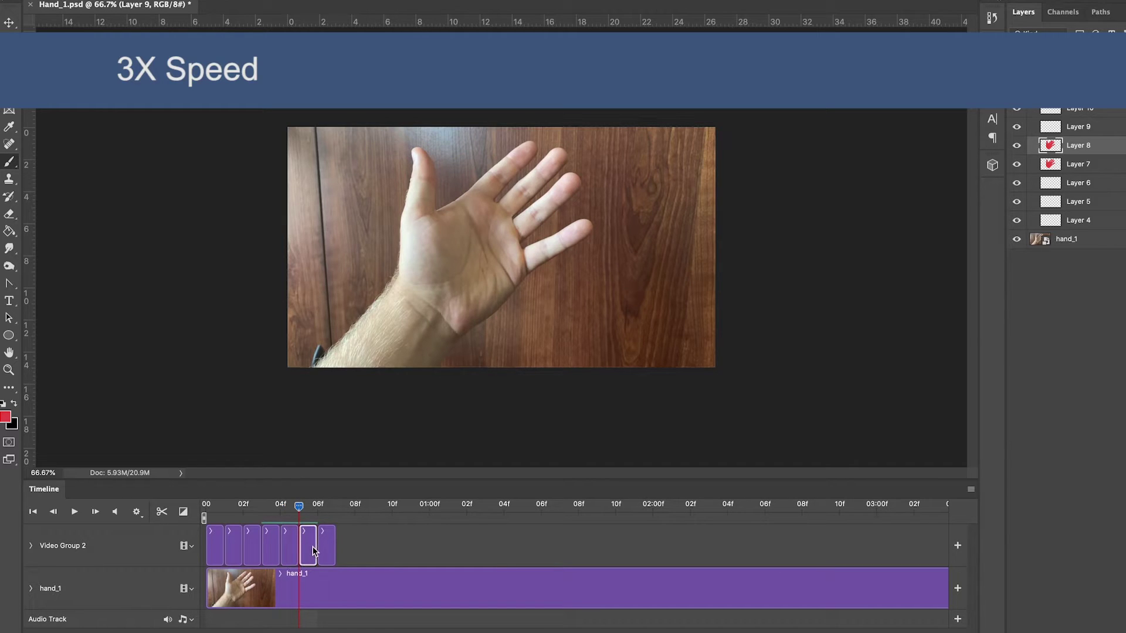
drag(299, 507, 728, 510)
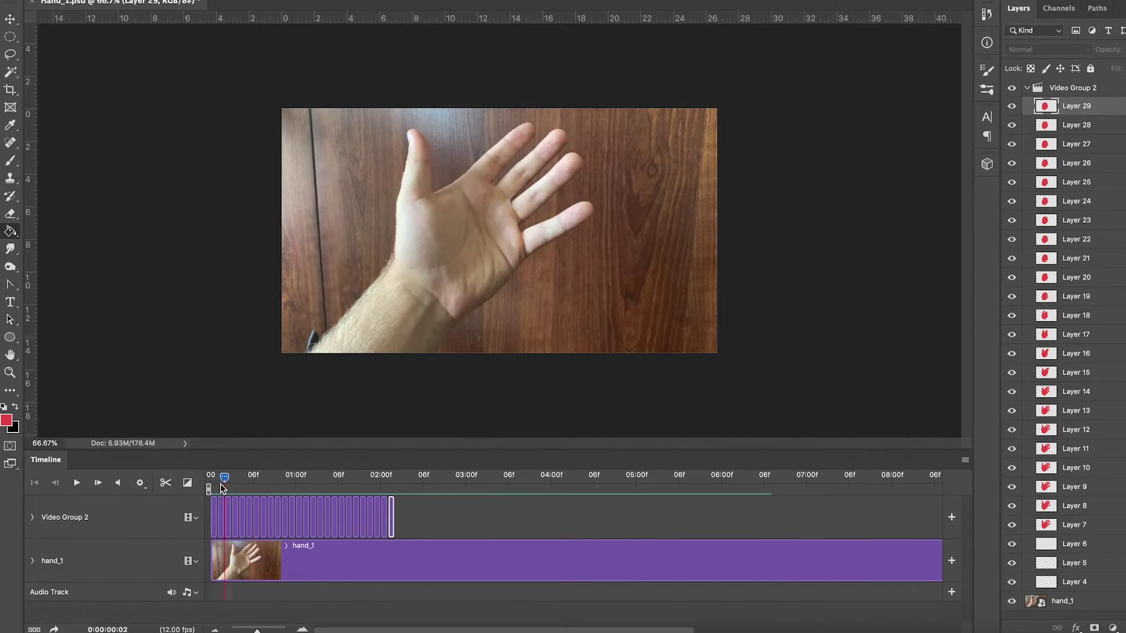
Play back the rotoscoped red hand animation, including once from frame 0
click(76, 483)
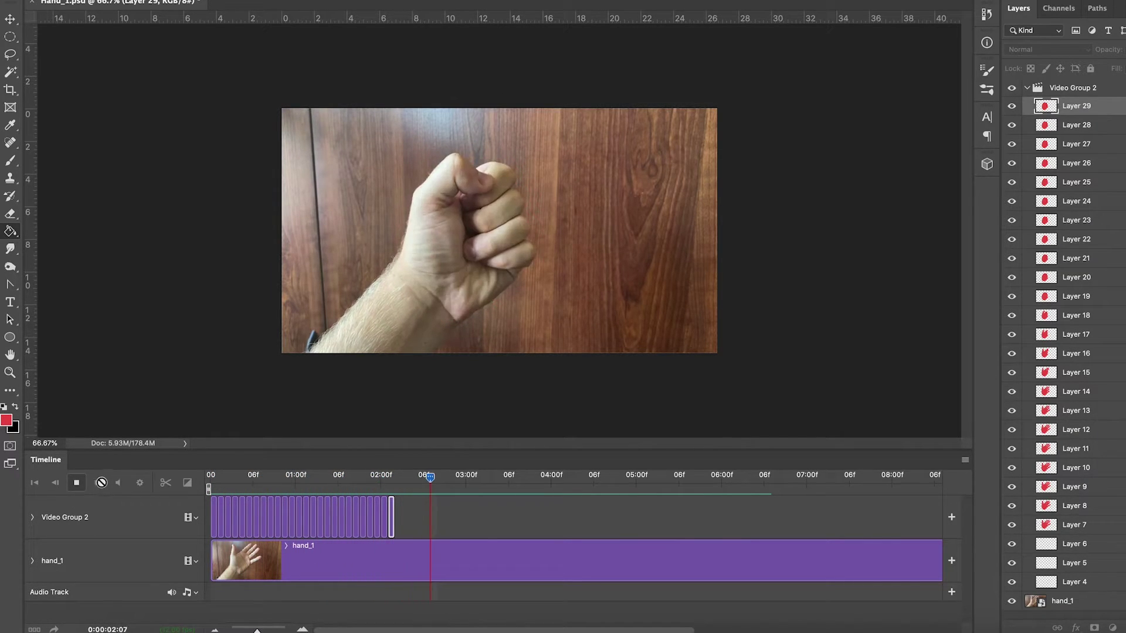
click(77, 482)
drag(406, 477, 209, 502)
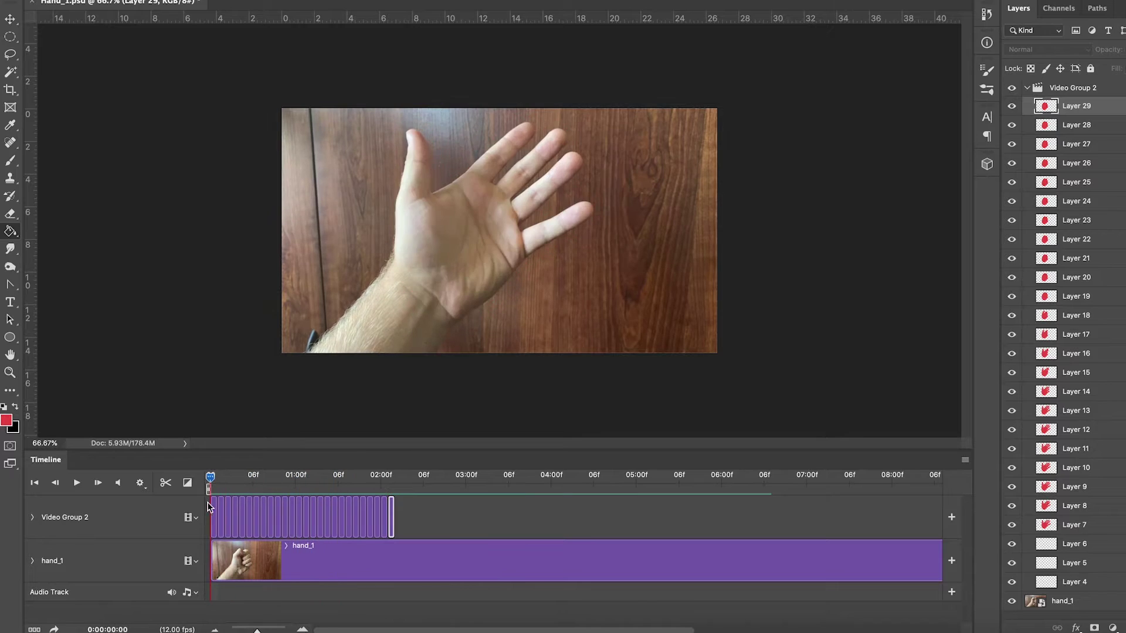
click(76, 482)
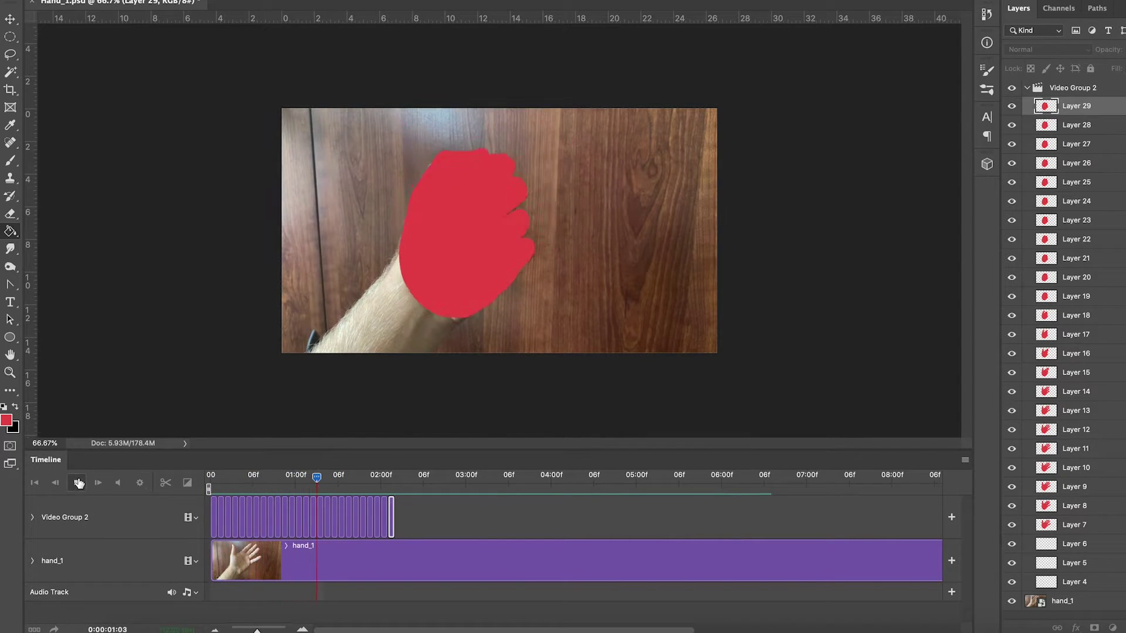
click(76, 483)
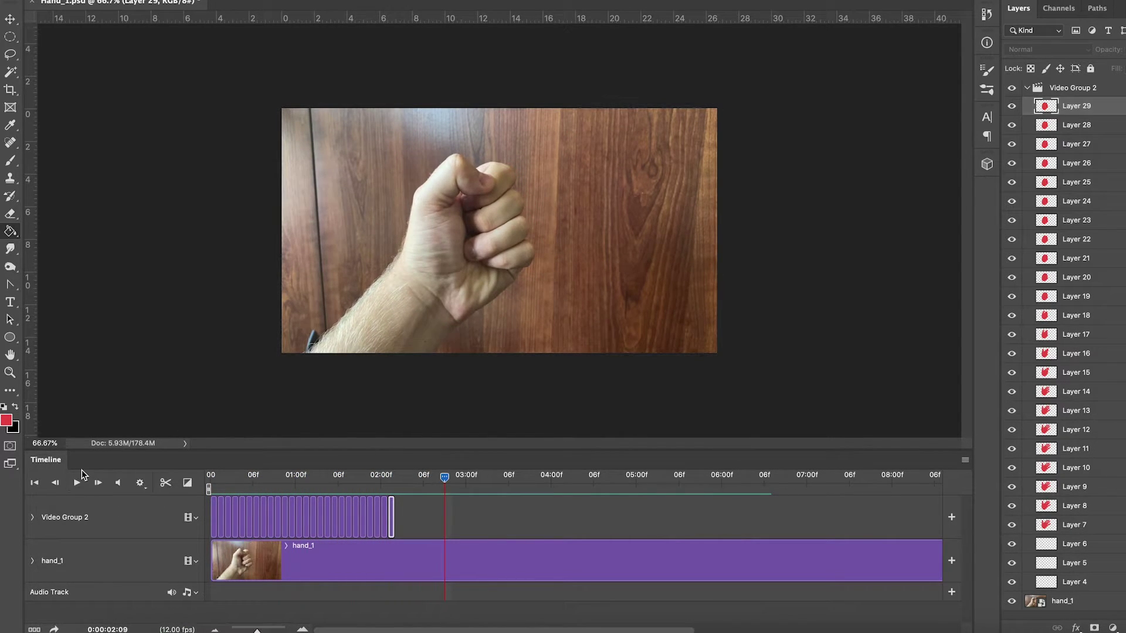
Move the playhead to 0:00:02:02, add a blank layer at the end of Video Group 2 and trim its clip to one frame
drag(446, 477, 596, 525)
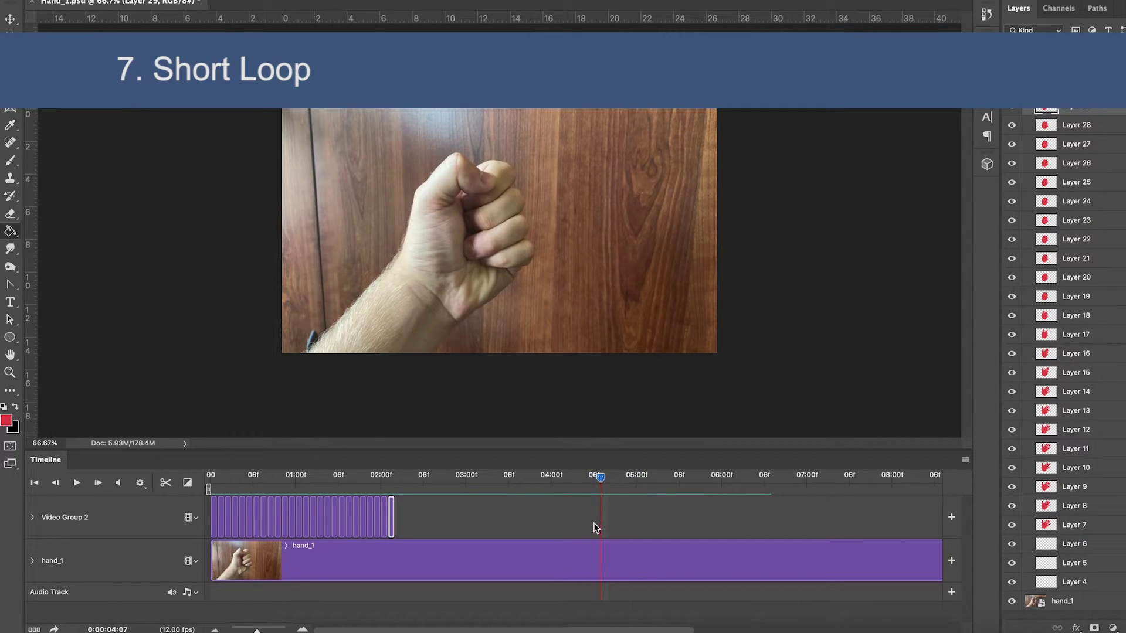
drag(600, 476, 594, 499)
drag(583, 498, 395, 515)
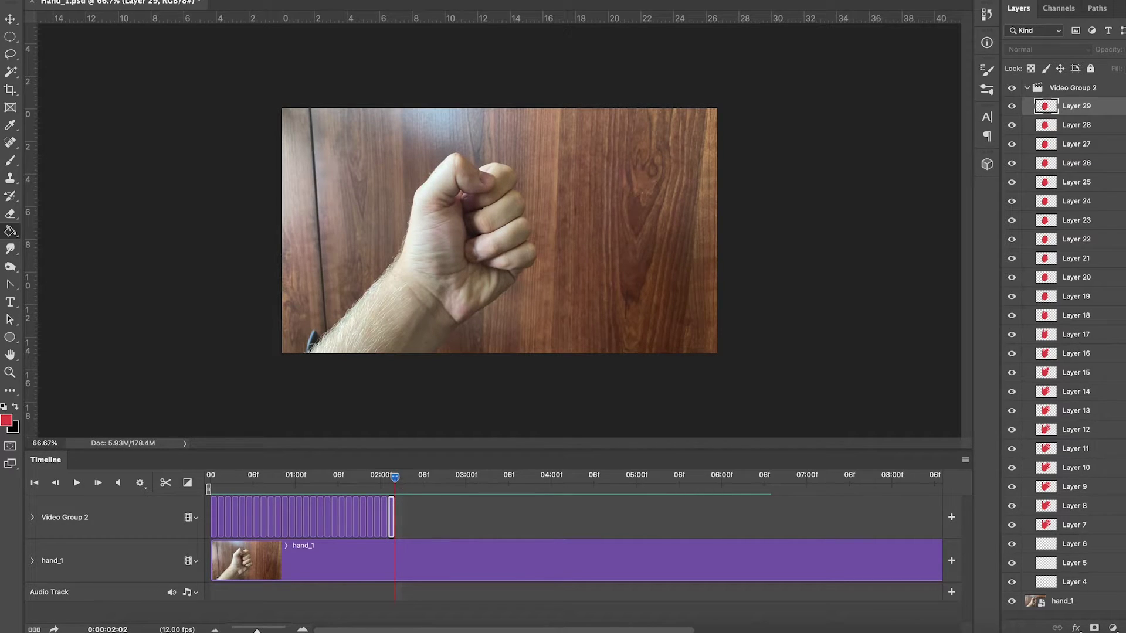
key(ctrl+shift+alt+n)
drag(818, 519, 377, 538)
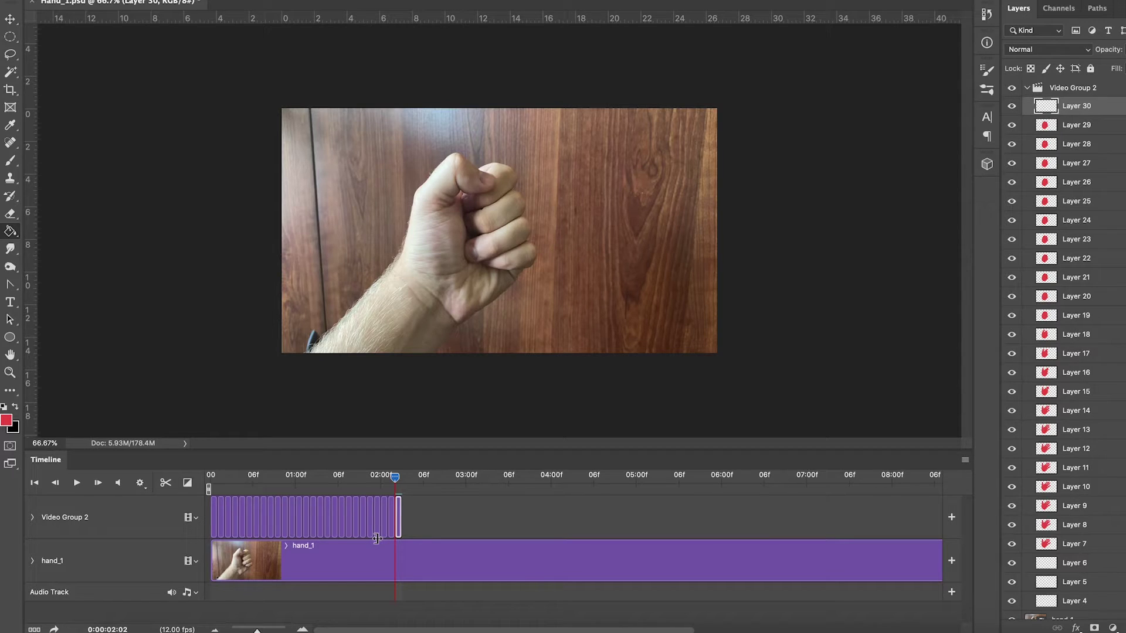
Turn on onion skins with 1 frame before, 1 frame after, 50% maximum and 25% minimum opacity, and Multiply blending
click(965, 461)
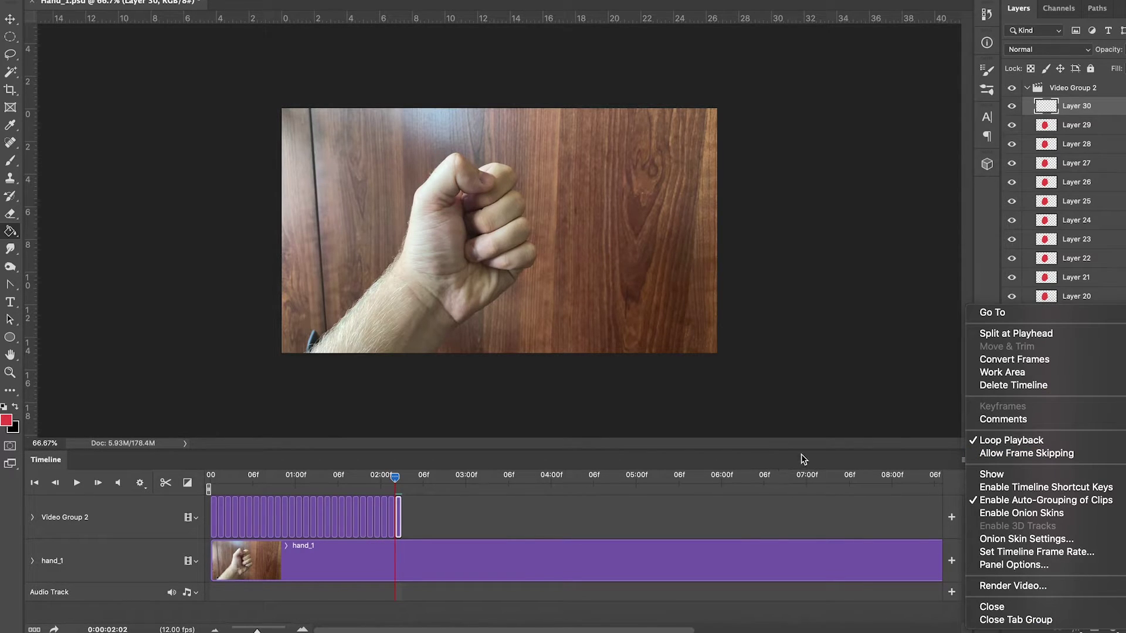
click(1071, 537)
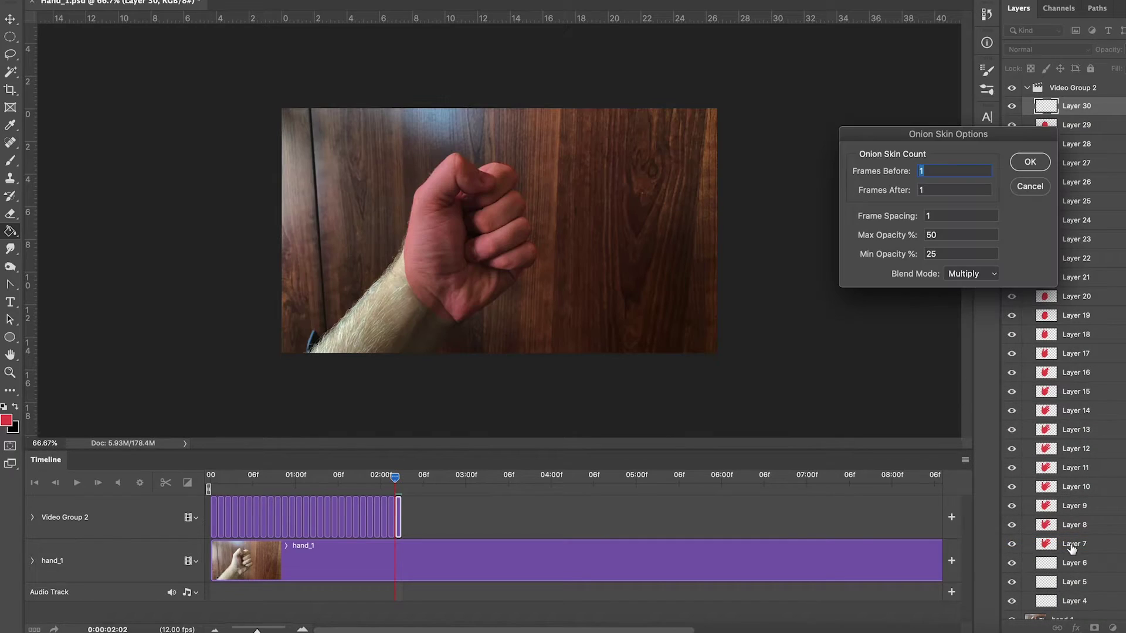
click(1028, 163)
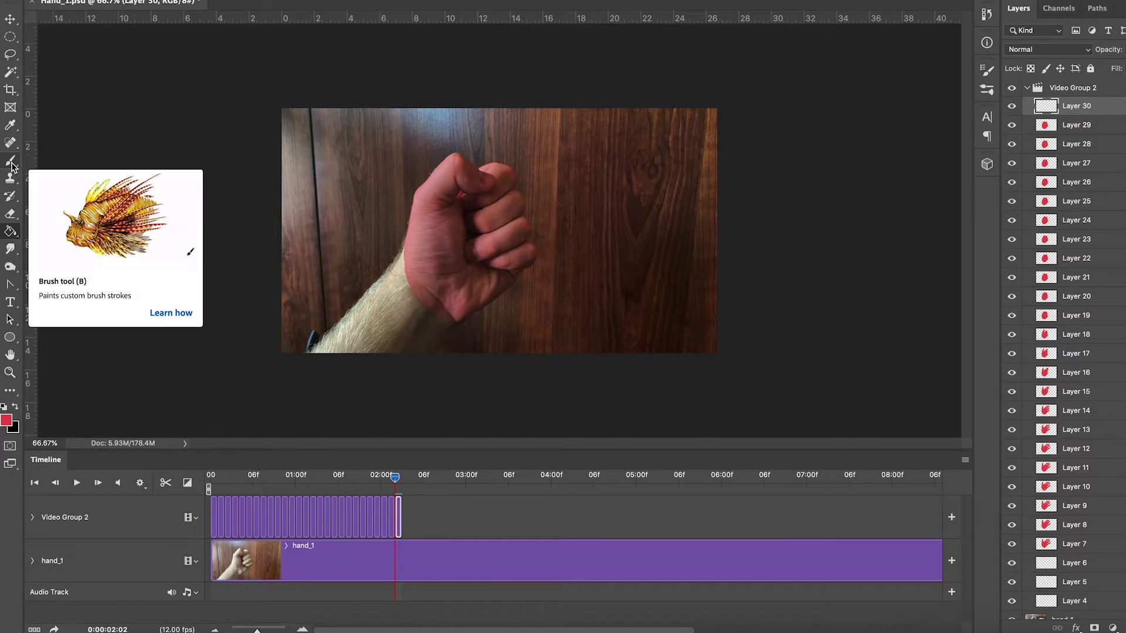
Change the foreground colour to light blue #4bb2e8 and switch to the Brush tool
key(i)
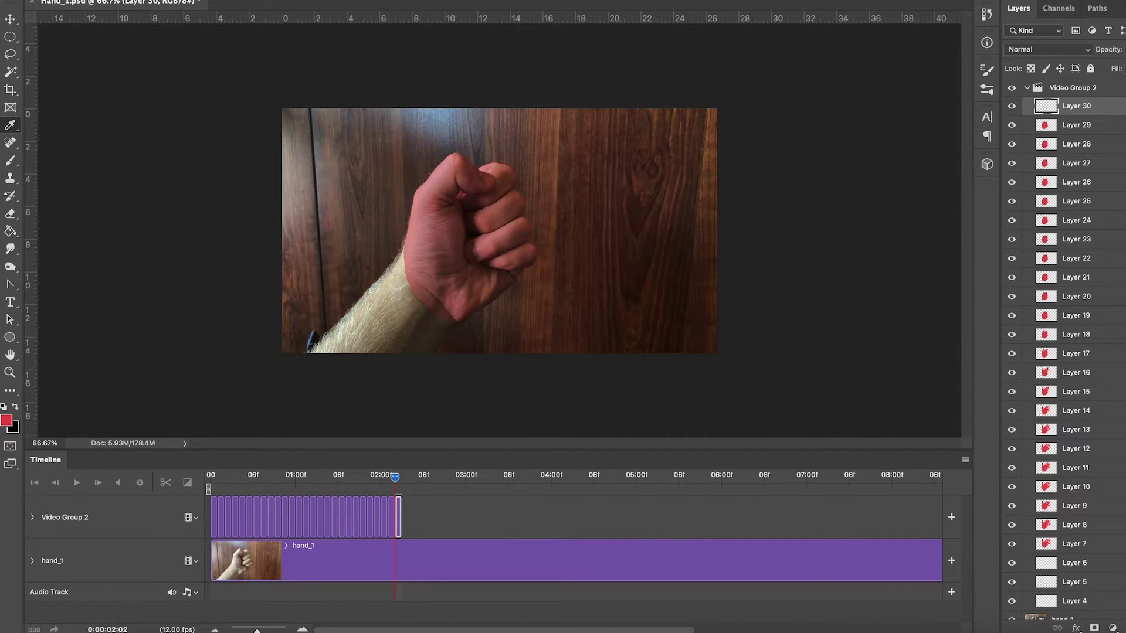
click(6, 420)
drag(586, 268, 570, 209)
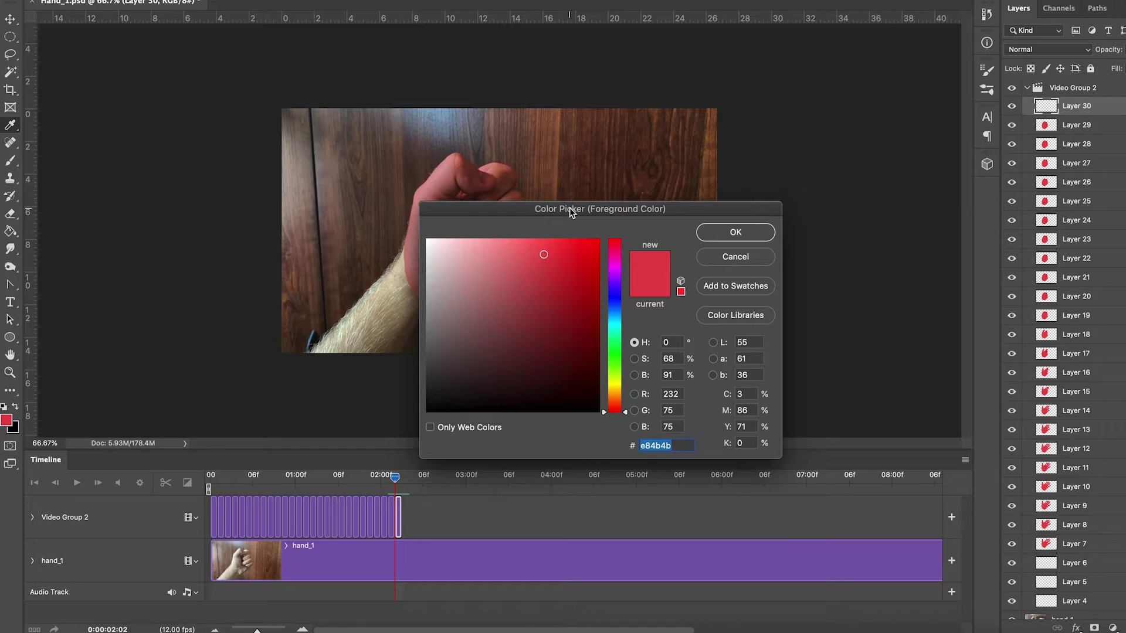
click(617, 317)
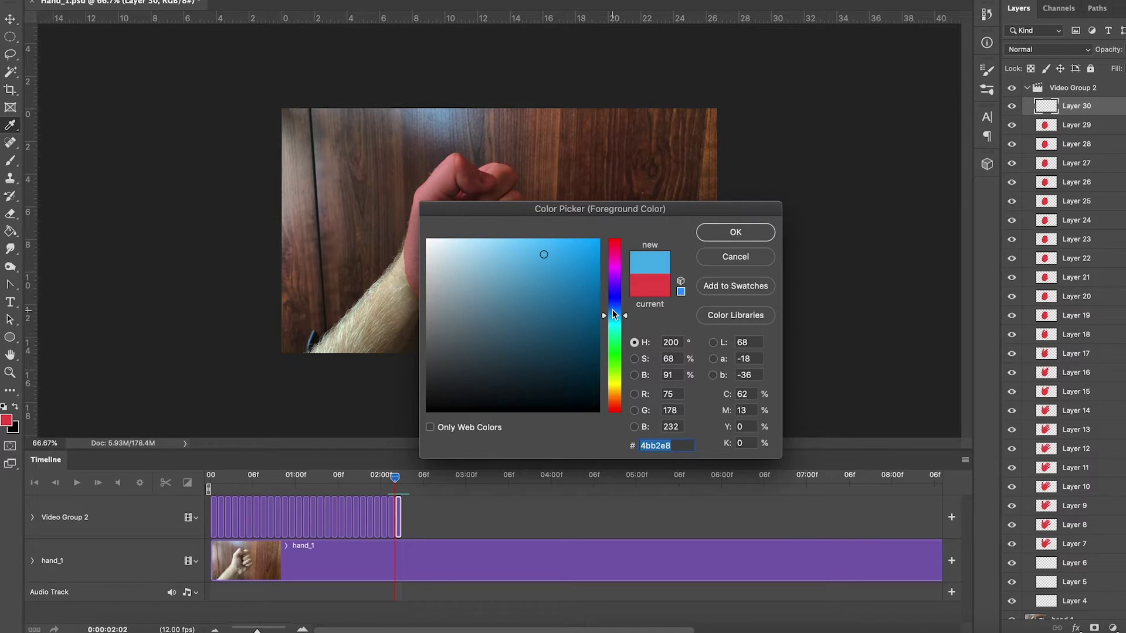
click(737, 233)
key(g)
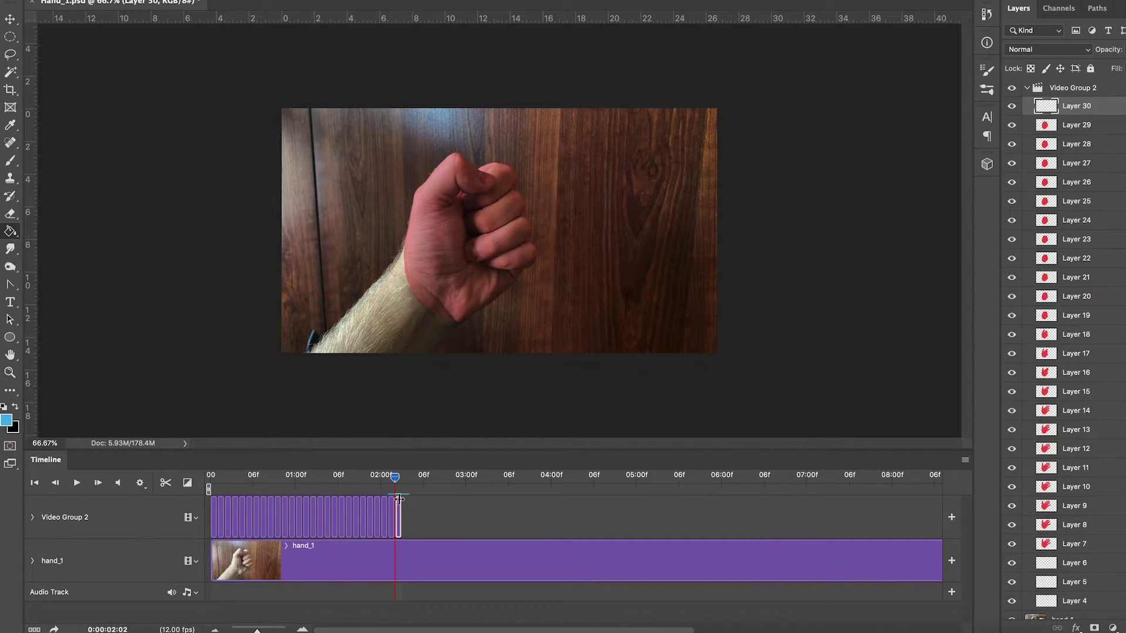
key(b)
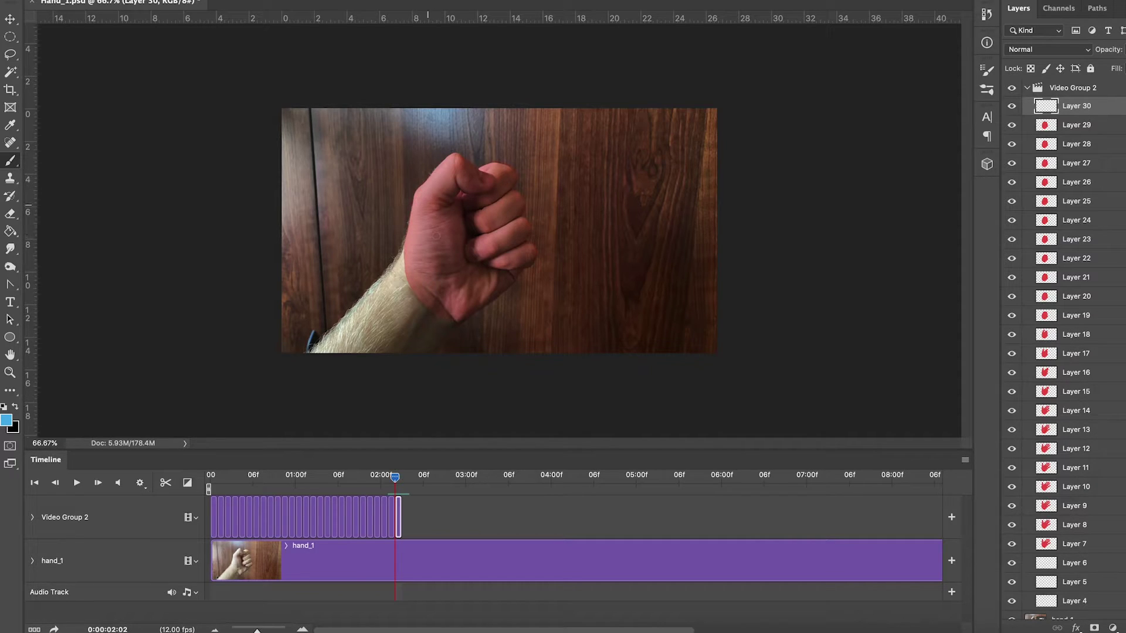
Outline the fist on Layer 30 in light blue and fill the shape with the Paint Bucket
click(421, 194)
mouse_move(421, 194)
mouse_down()
mouse_move(413, 285)
mouse_move(435, 308)
mouse_move(466, 312)
mouse_move(531, 257)
mouse_move(513, 175)
mouse_move(493, 166)
mouse_move(430, 180)
mouse_move(468, 157)
mouse_up()
click(476, 274)
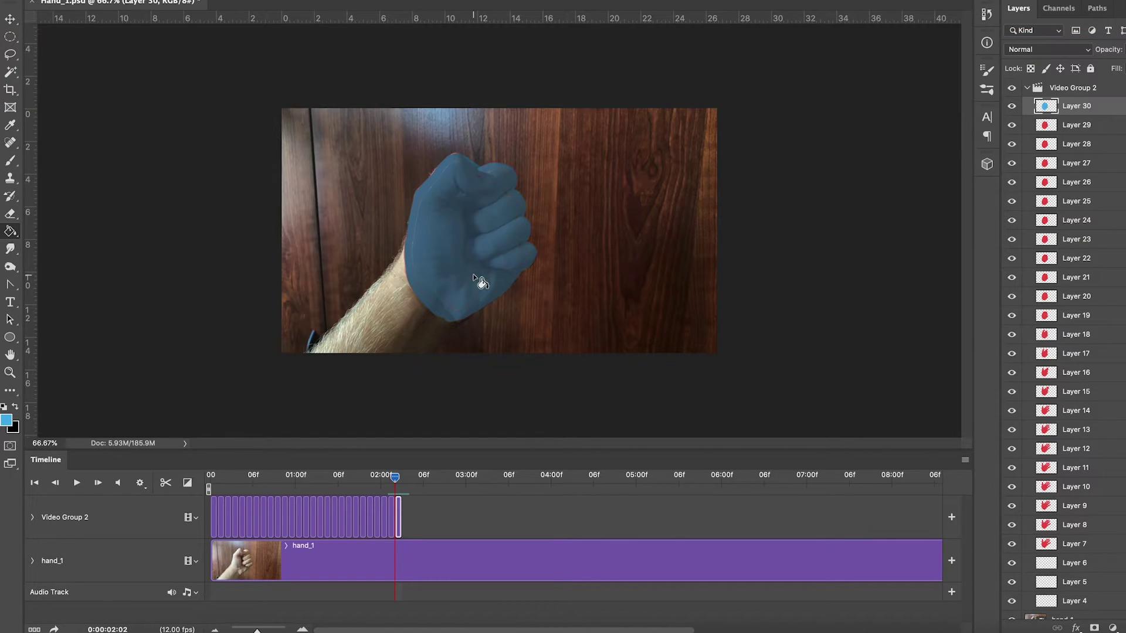
Extend the Layer 30 clip to shortly before the 5-second mark and return the playhead to frame 0
mouse_move(392, 477)
mouse_down()
mouse_move(382, 481)
mouse_move(402, 477)
mouse_up()
drag(402, 523, 614, 516)
drag(402, 480, 210, 477)
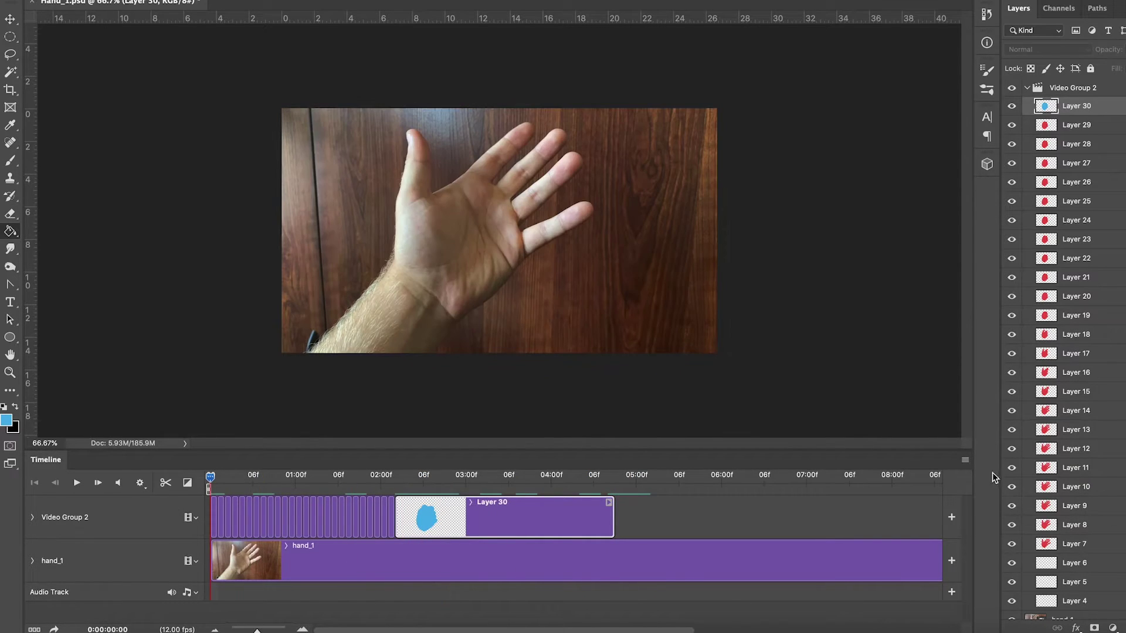
Turn off onion skins and play back the change from the red hand to the blue fist twice
click(965, 459)
click(1017, 513)
click(77, 482)
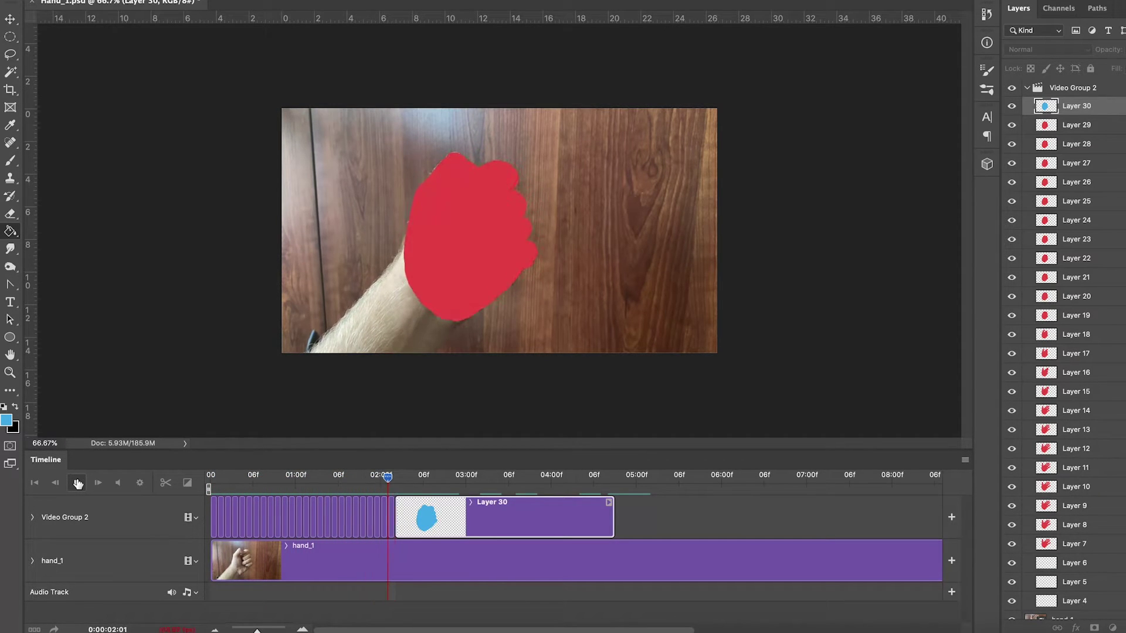
click(76, 482)
drag(391, 490, 274, 481)
click(77, 481)
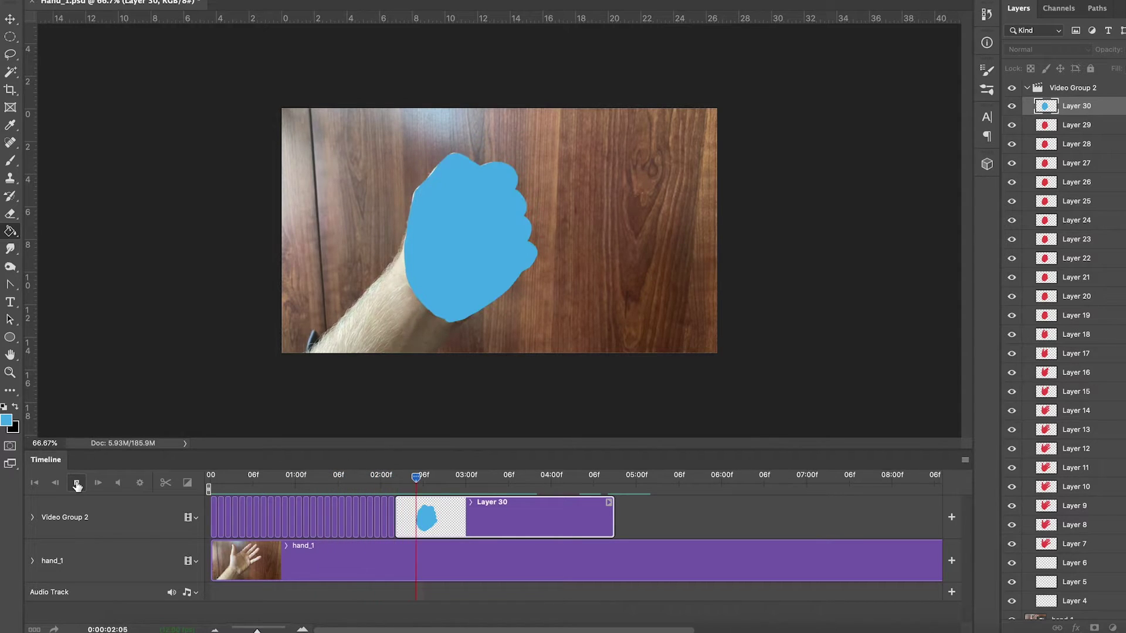
drag(528, 475, 388, 486)
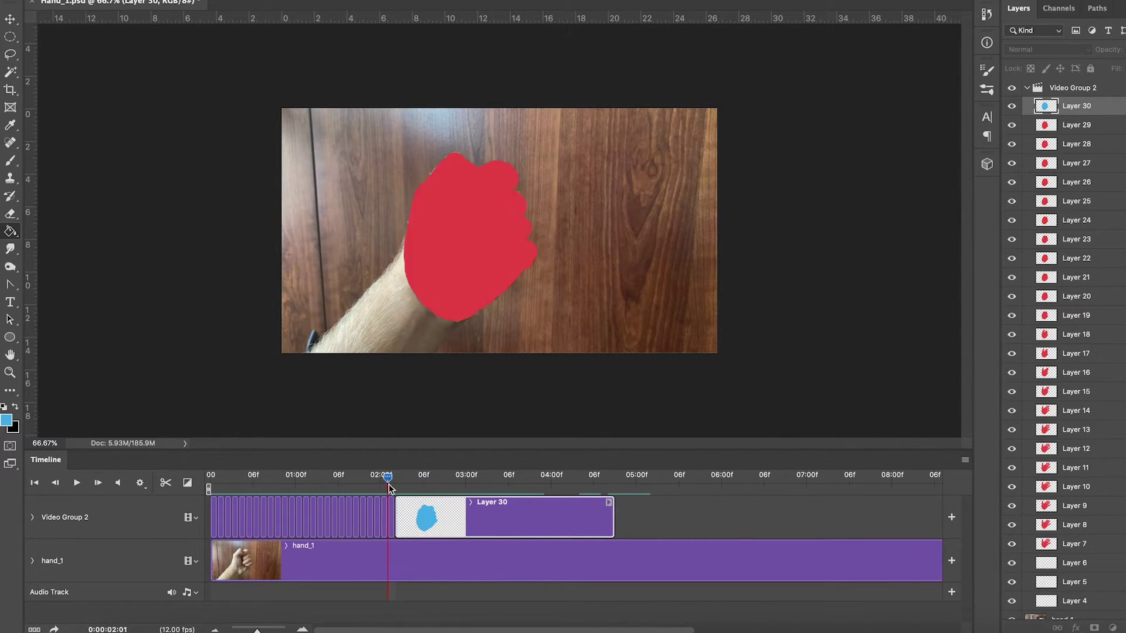
Turn onion skins back on, trim the Layer 30 clip to one frame and set the playhead to 0:00:02:02
click(963, 461)
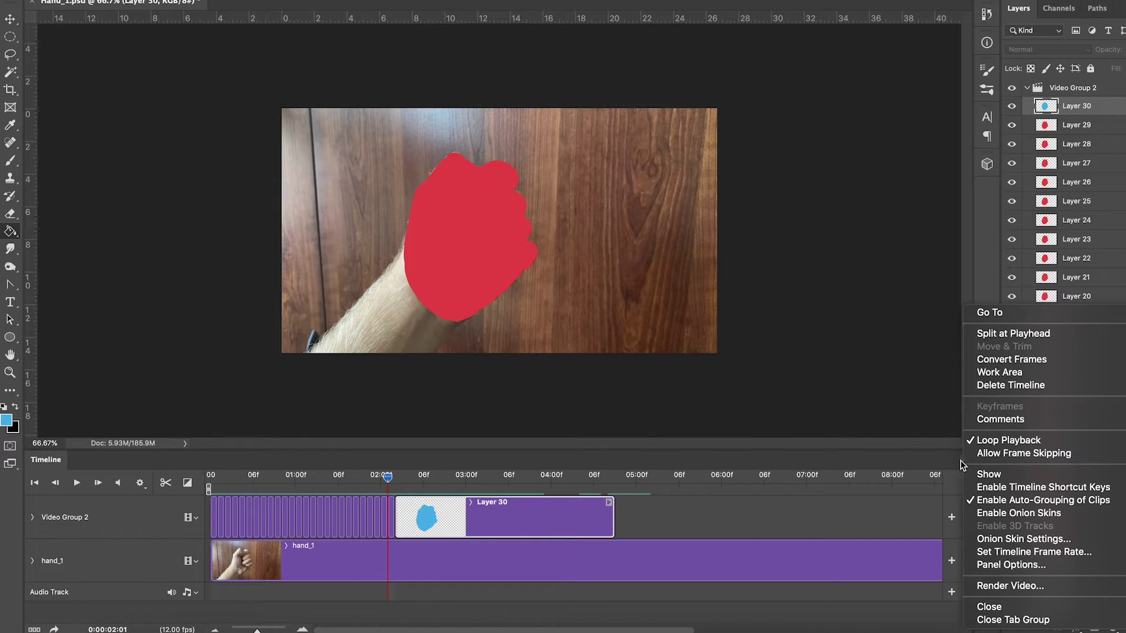
click(1025, 513)
drag(610, 517, 398, 517)
click(395, 482)
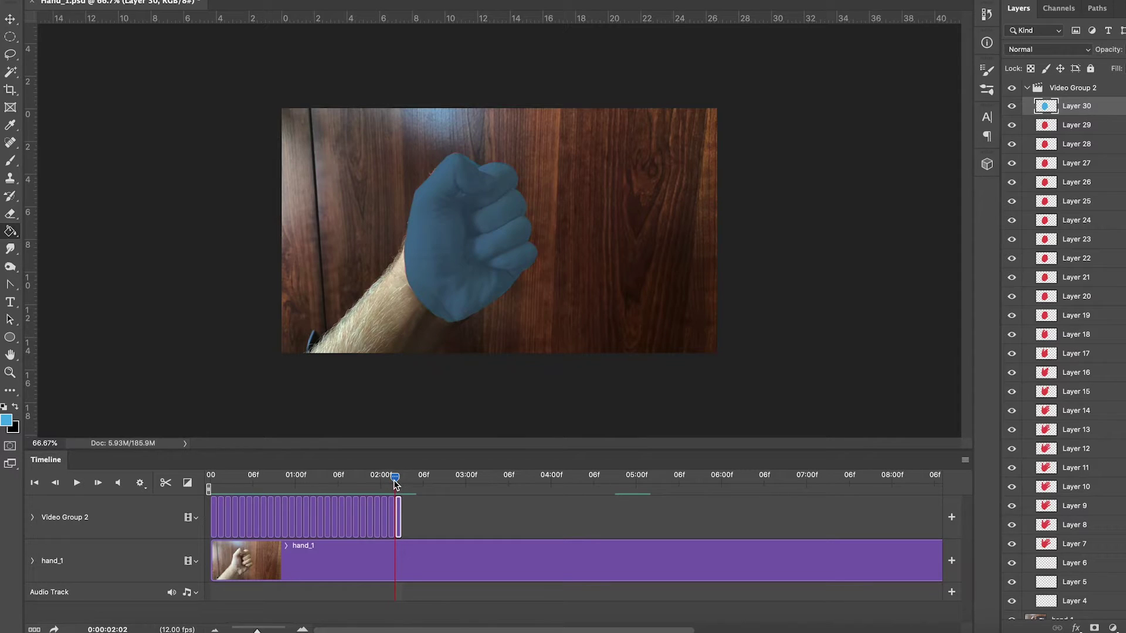
Add a blank one-frame layer at the end of Video Group 2 and move the playhead to 0:00:02:03
click(1125, 628)
drag(825, 519, 406, 518)
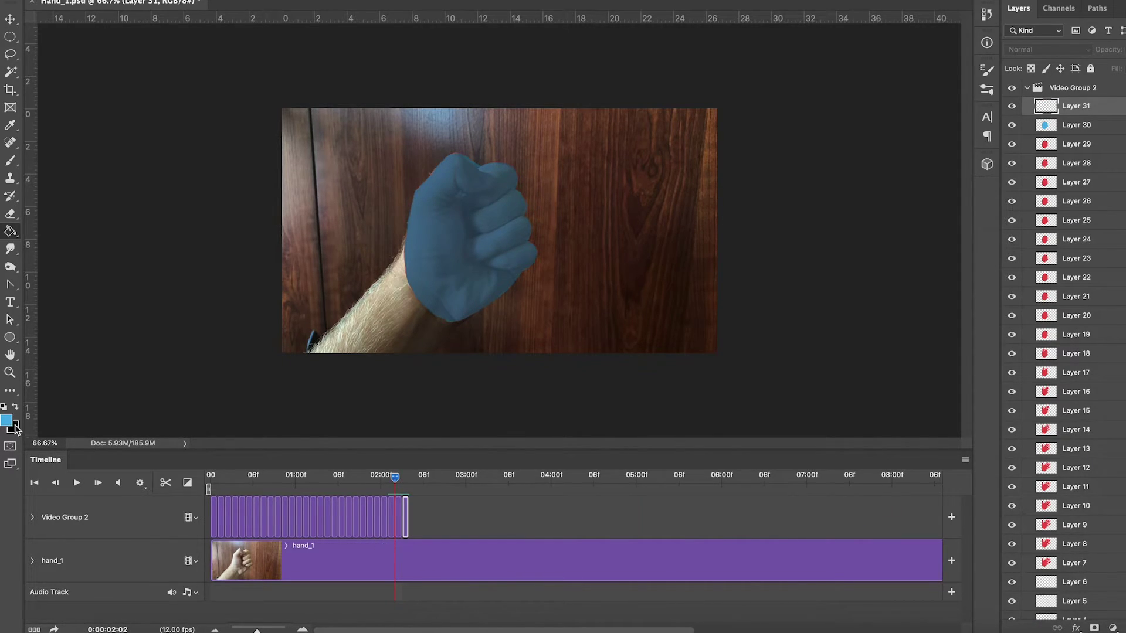
click(403, 480)
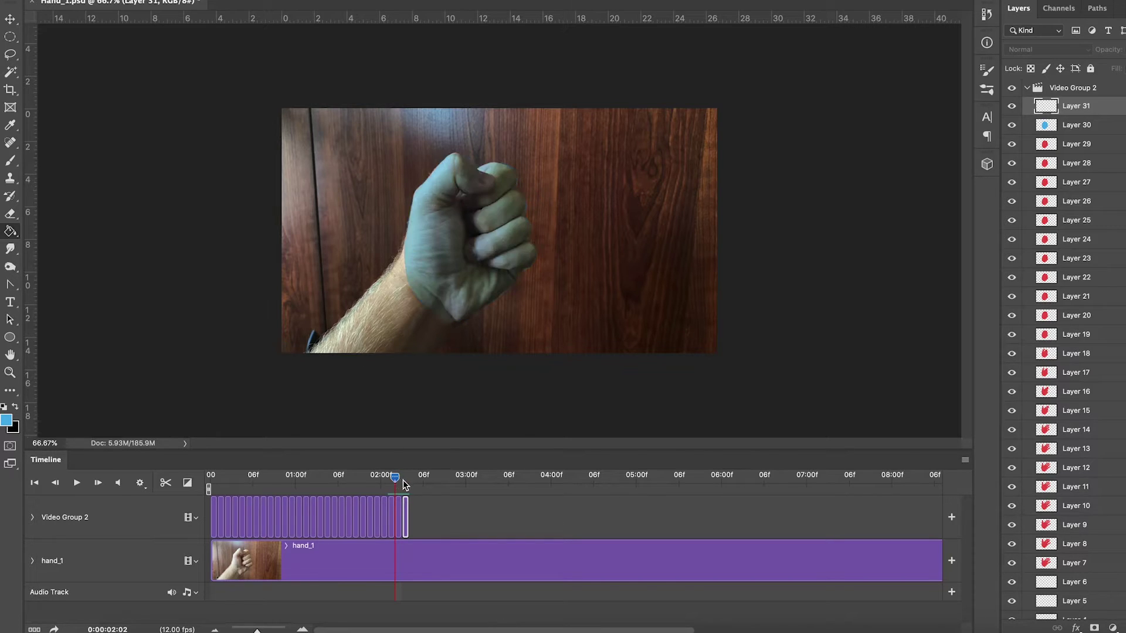
Outline the fist on Layer 31 with the blue brush and fill the shape with the Paint Bucket
click(12, 163)
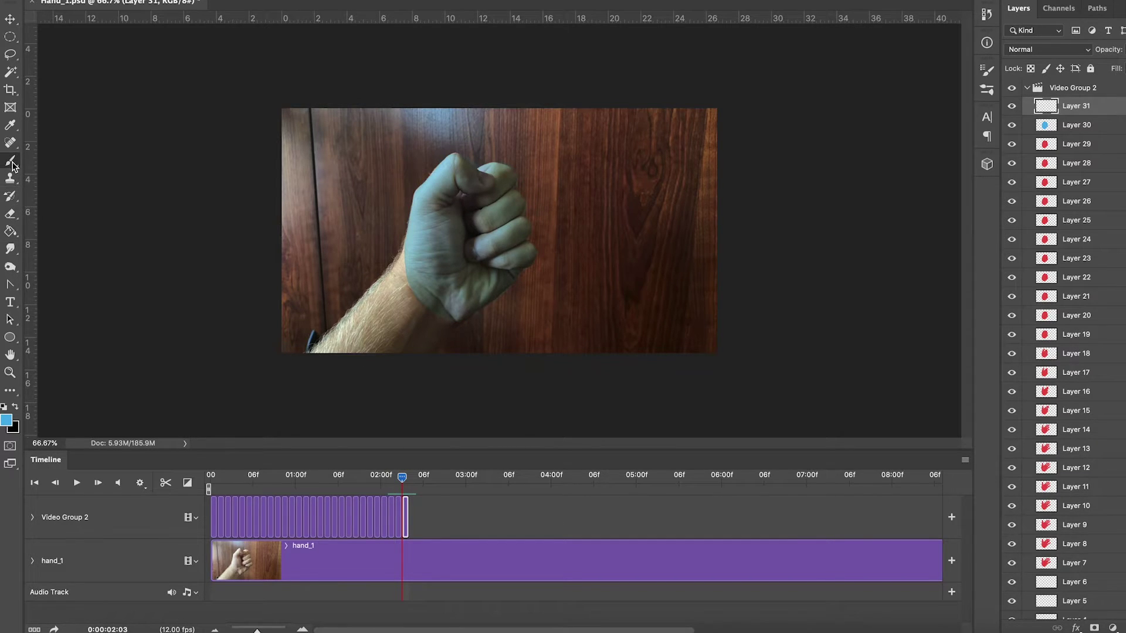
mouse_move(447, 159)
mouse_down()
mouse_move(412, 220)
mouse_move(409, 286)
mouse_move(445, 315)
mouse_move(526, 265)
mouse_move(508, 185)
mouse_move(493, 165)
mouse_move(472, 167)
mouse_up()
key(g)
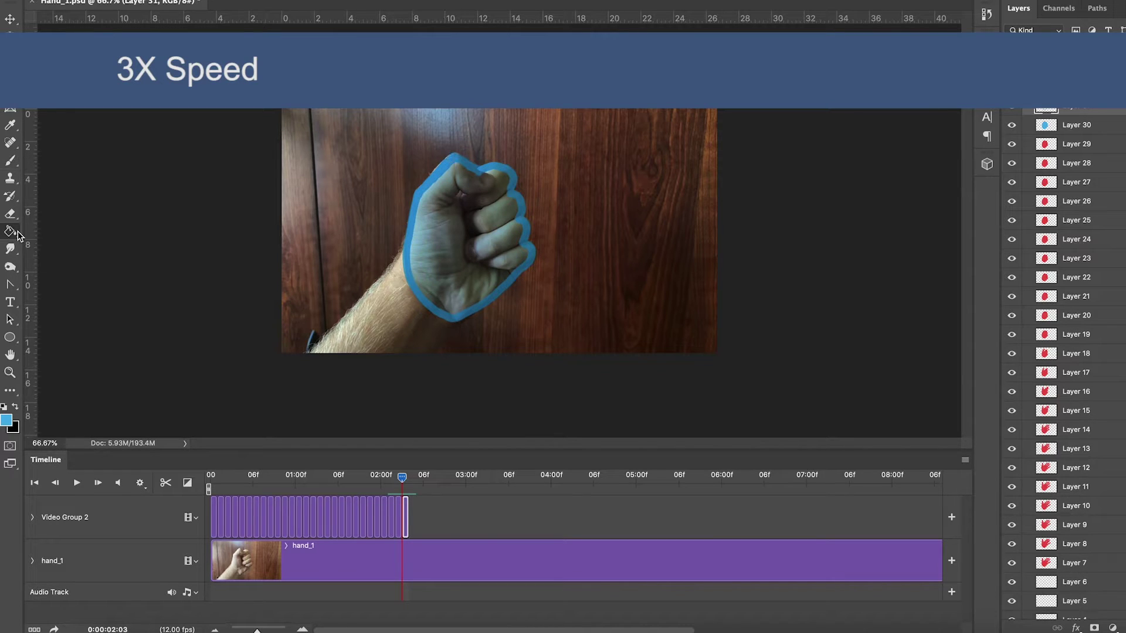
click(492, 244)
Add another blank one-frame layer after Layer 31, duplicate it and move the playhead to 0:00:02:04
key(b)
click(1124, 628)
drag(834, 524, 329, 548)
key(super+j)
drag(402, 478, 409, 478)
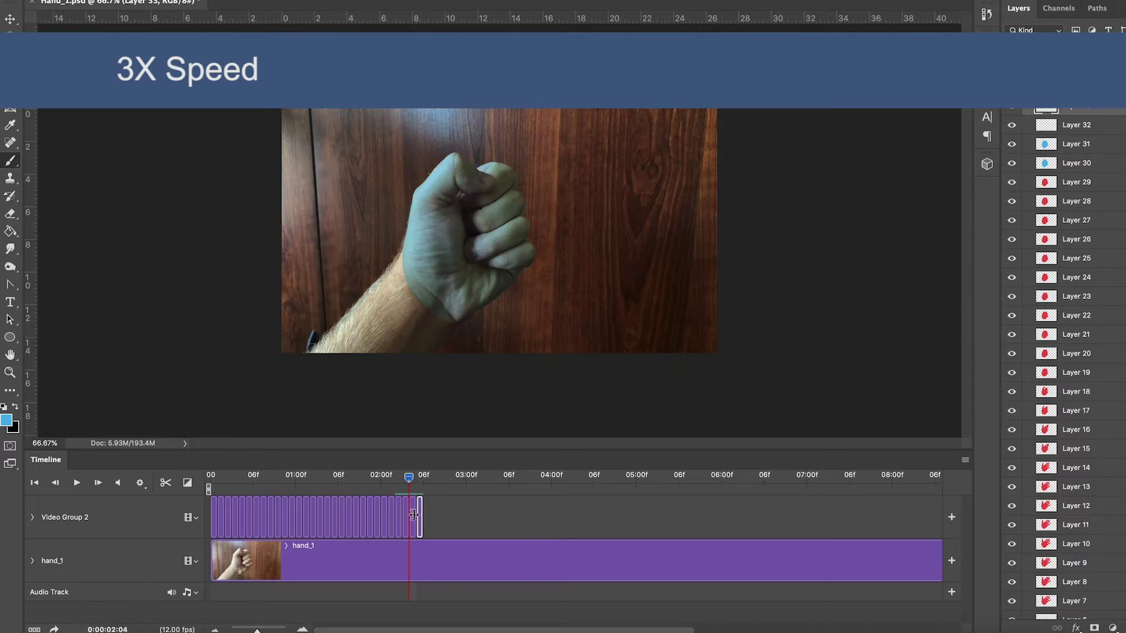
Trace the fist in blue on Layer 32 at 0:00:02:04 and fill the outline
click(413, 515)
mouse_move(449, 158)
mouse_down()
mouse_move(408, 242)
mouse_move(414, 294)
mouse_move(445, 315)
mouse_up()
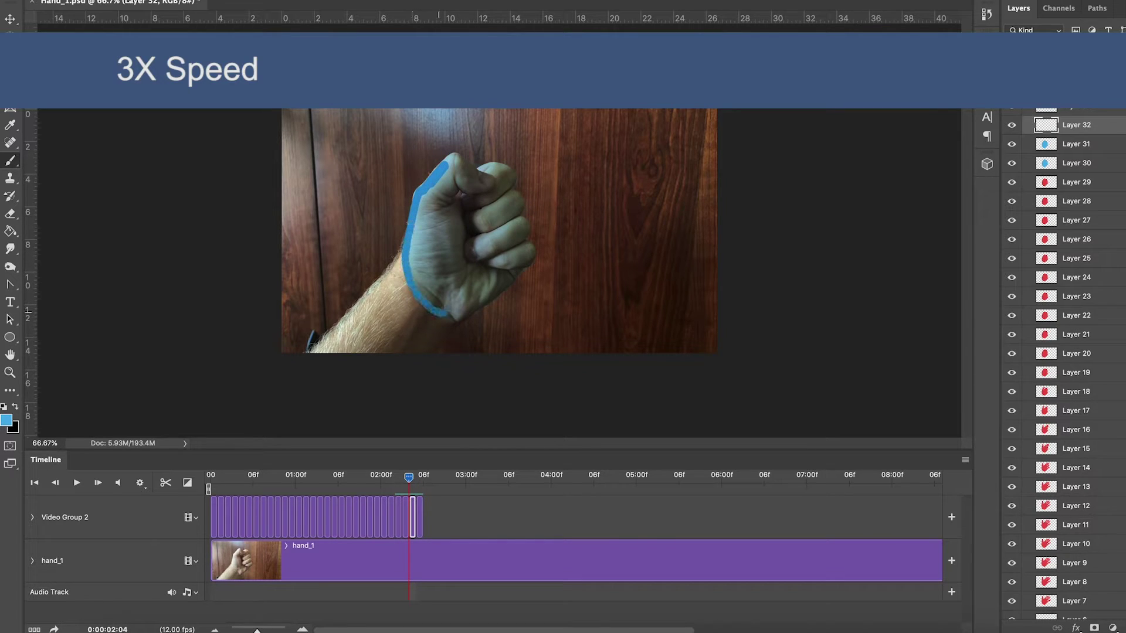
mouse_move(501, 286)
mouse_down()
mouse_move(529, 248)
mouse_move(512, 174)
mouse_move(472, 169)
mouse_up()
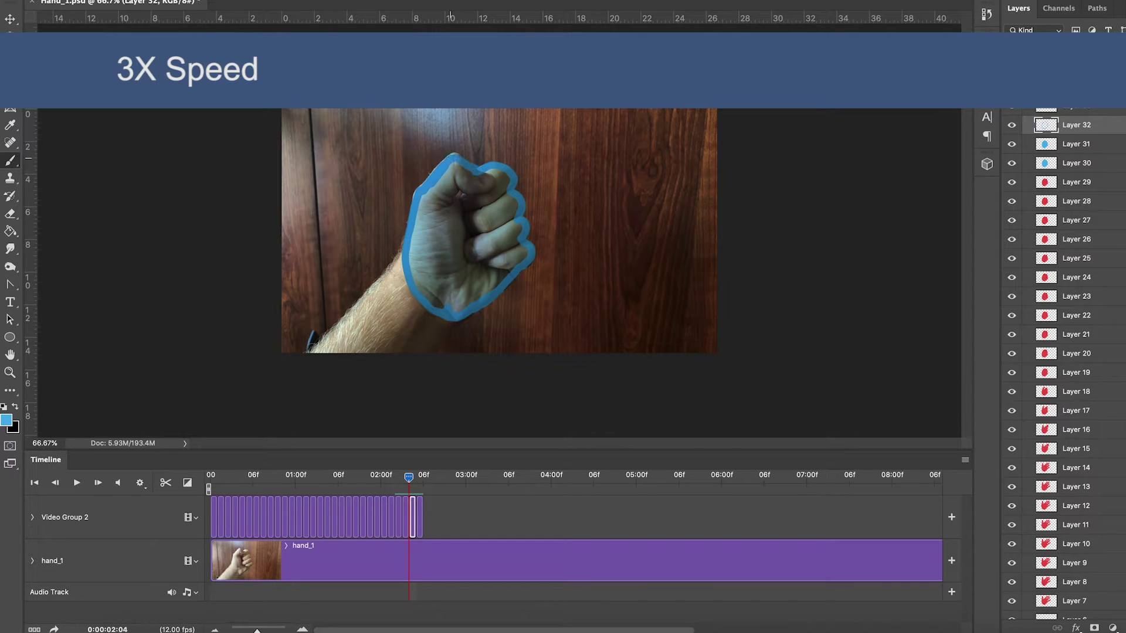
key(g)
click(474, 248)
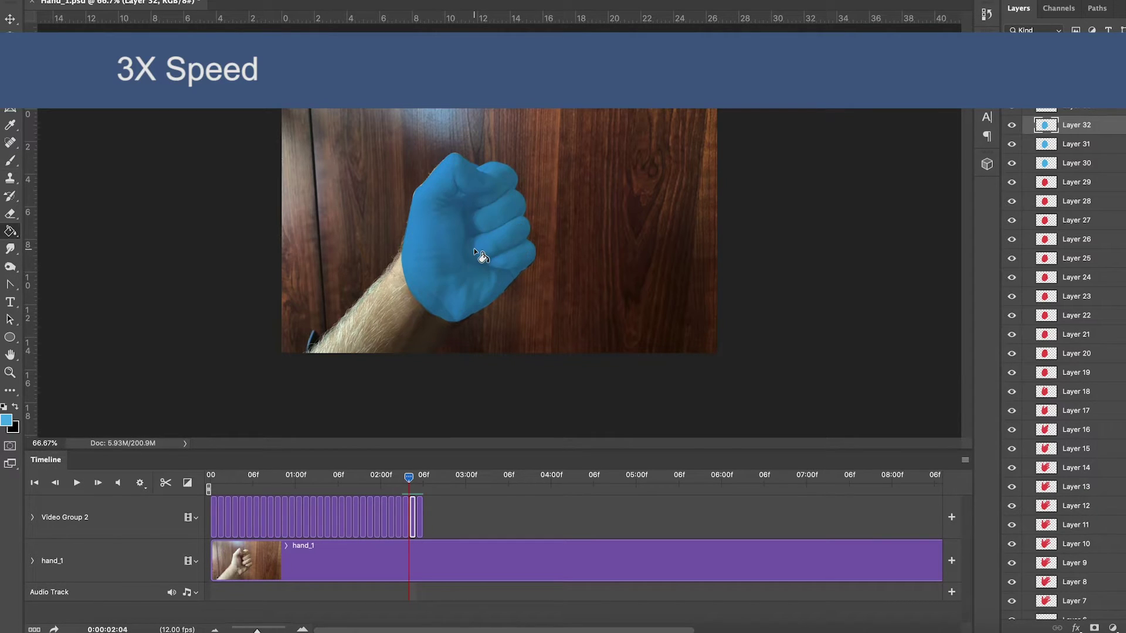
Trace the fist in blue on Layer 33 at 0:00:02:05 and fill the outline
click(418, 476)
key(b)
click(423, 490)
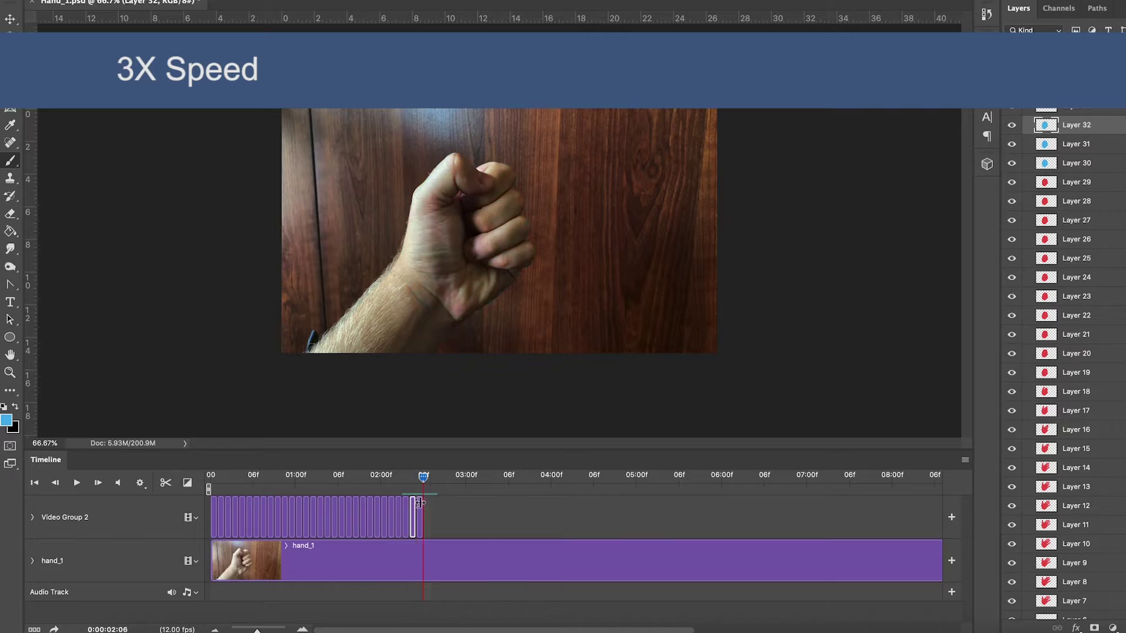
click(420, 513)
click(416, 476)
mouse_move(426, 186)
mouse_down()
mouse_move(406, 280)
mouse_move(462, 314)
mouse_move(519, 268)
mouse_move(511, 184)
mouse_move(480, 170)
mouse_move(427, 183)
mouse_up()
key(g)
click(473, 244)
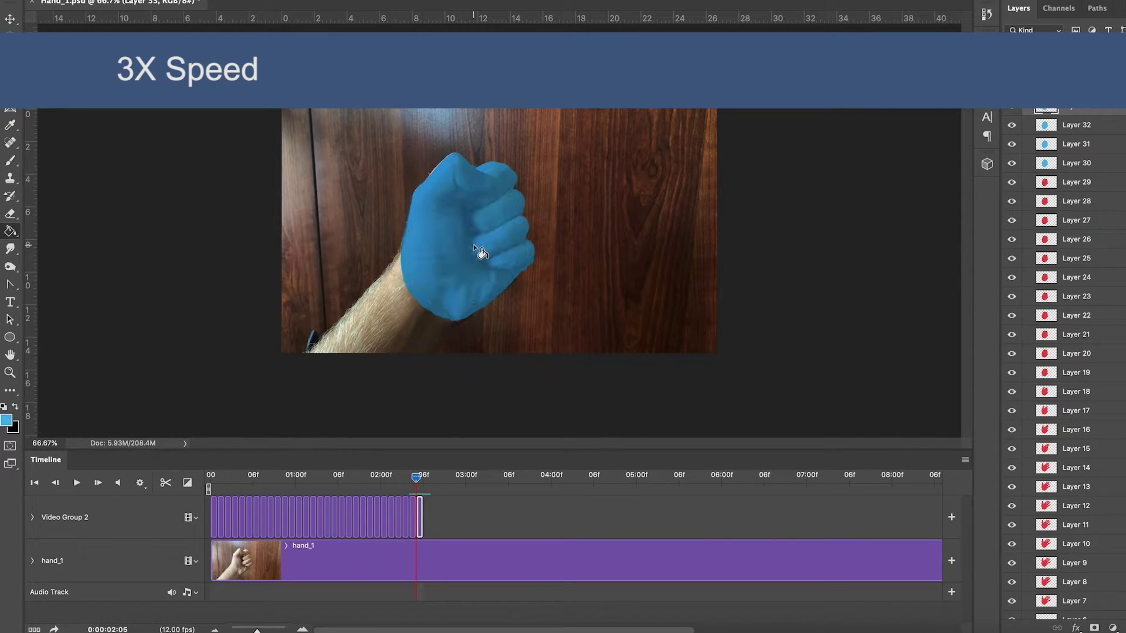
Scrub the playhead back to 0:00:02:02 and turn off onion skins
click(407, 475)
key(b)
drag(408, 478, 394, 485)
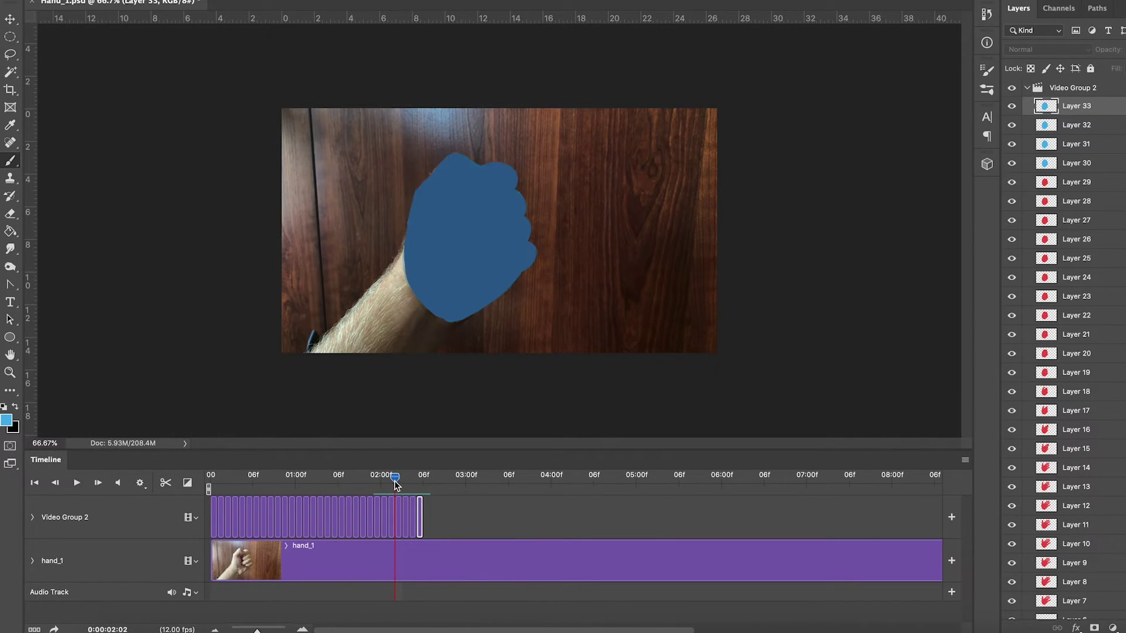
click(965, 461)
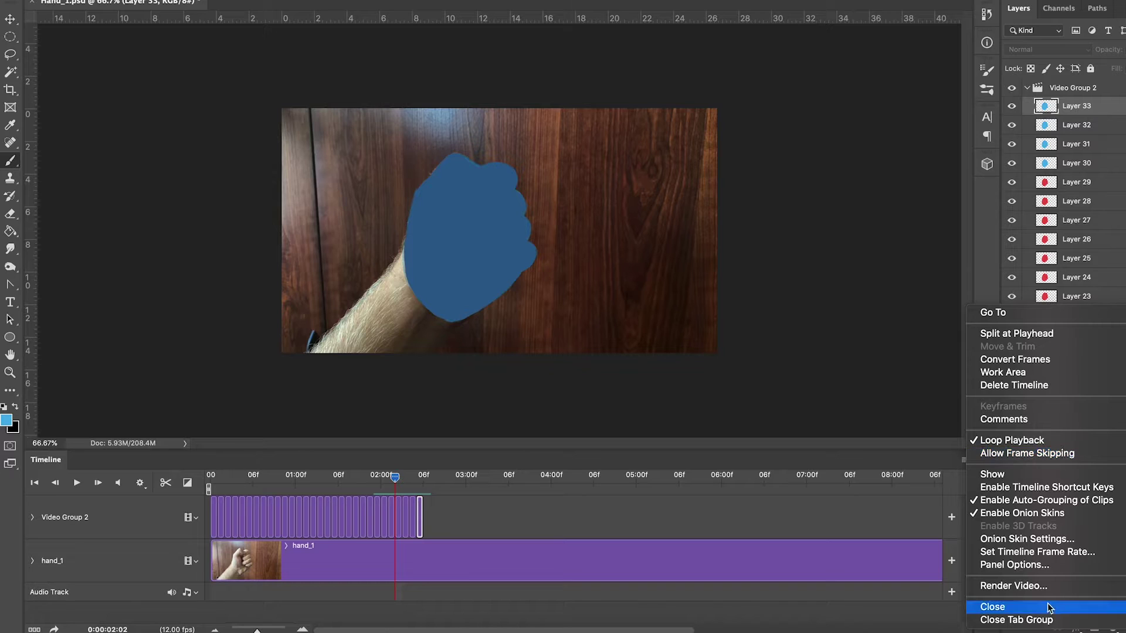
click(1030, 514)
drag(397, 484, 395, 480)
Duplicate the four blue fist clips, Layer 30 to Layer 33, seven times in a row
click(399, 515)
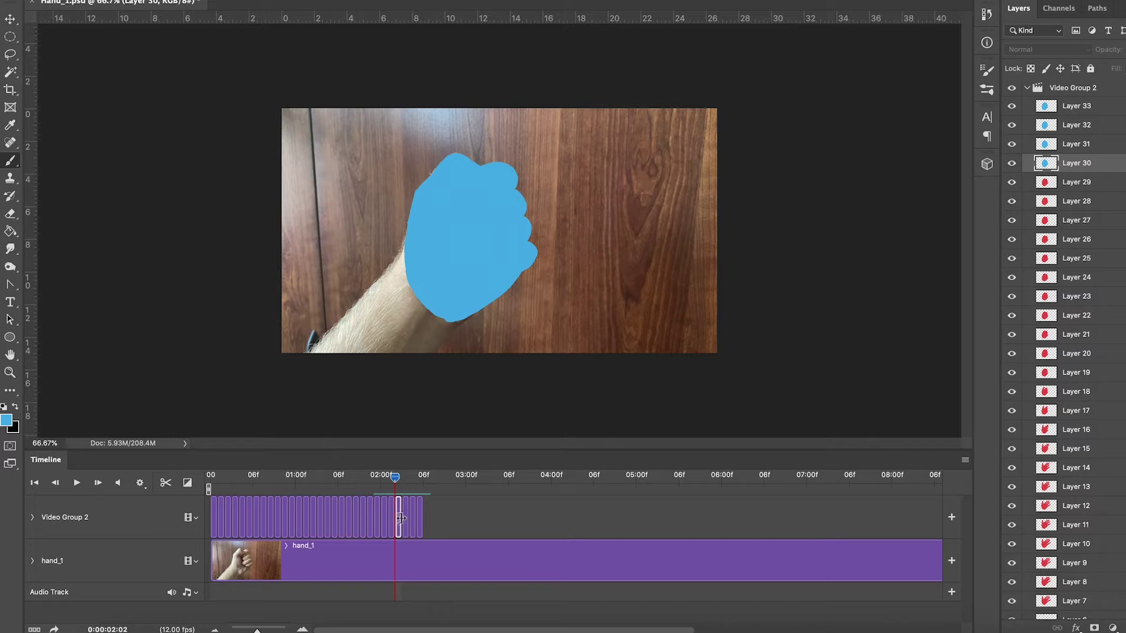
shift+click(420, 520)
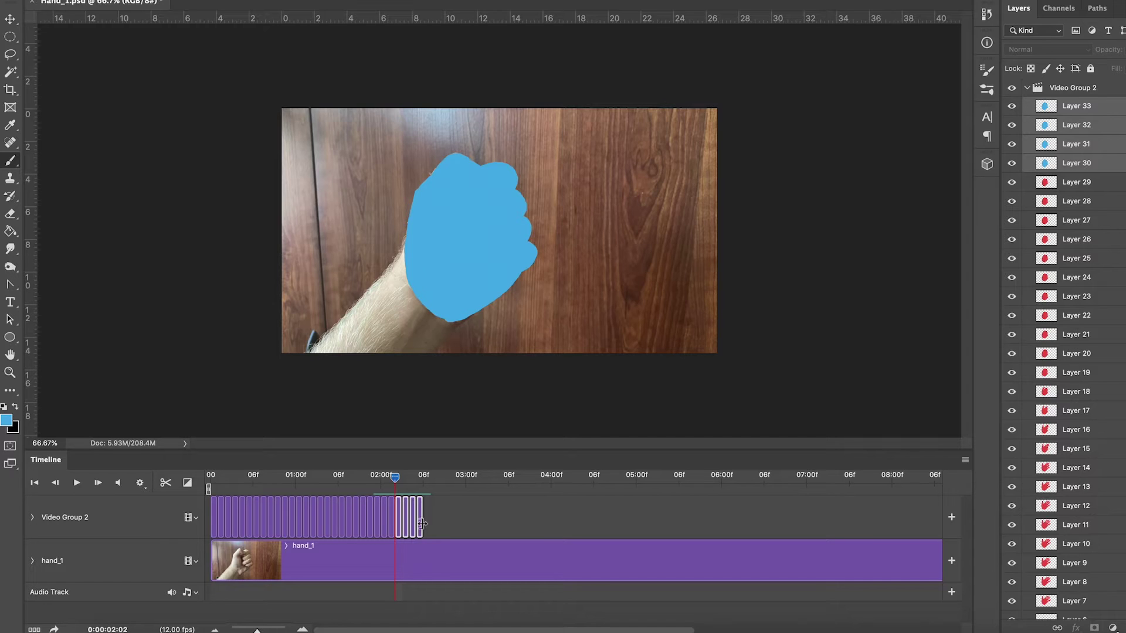
key(ctrl+j)
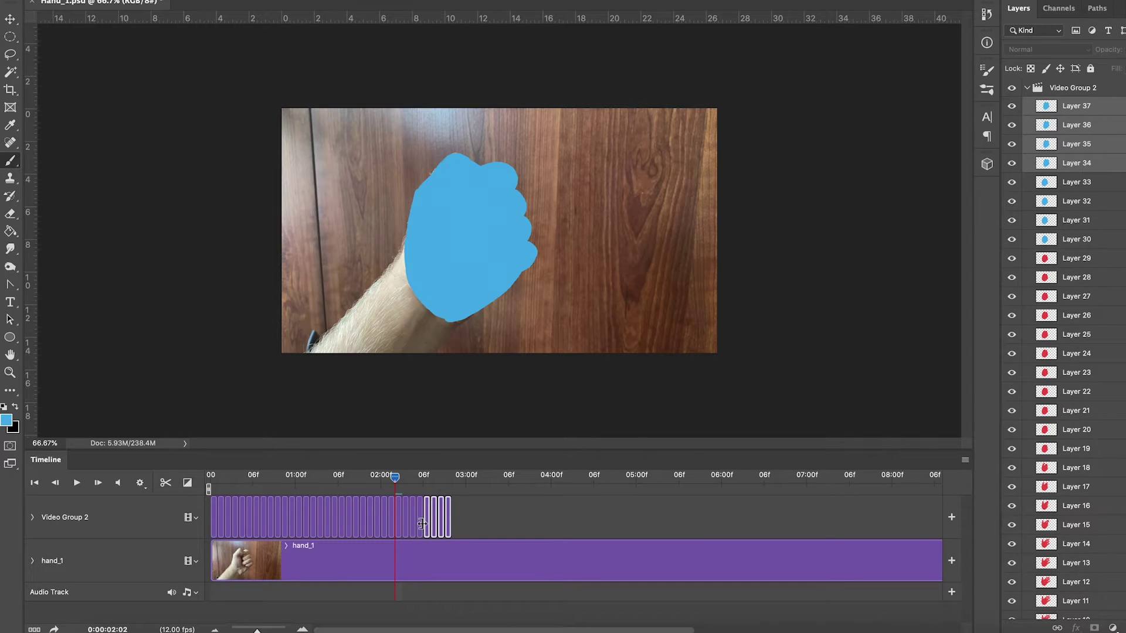
key(ctrl+j)
key(ctrl+j)
key(ctrl+j)
key(ctrl+j)
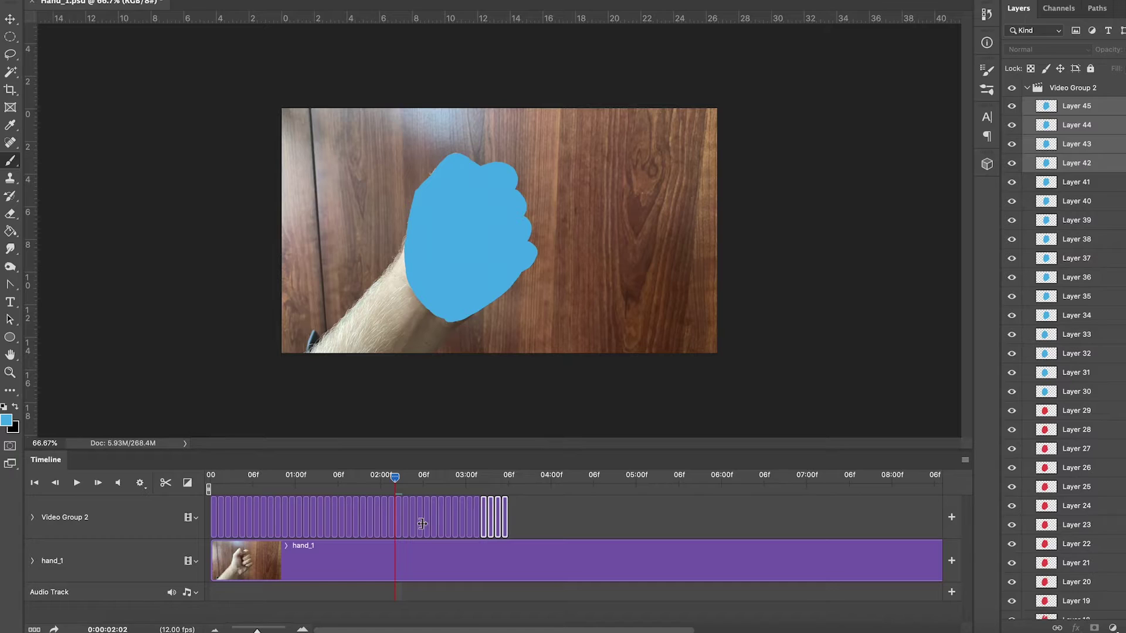
key(ctrl+j)
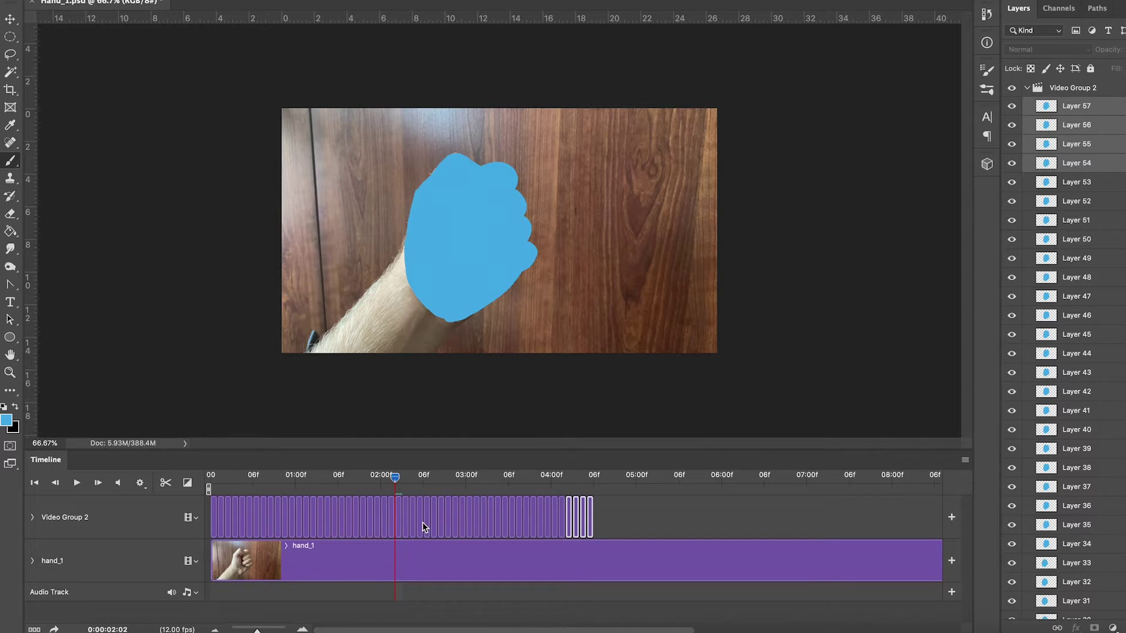
key(ctrl+j)
With onion skins on at 0:00:02:06, move all duplicated clips, Layer 34 to Layer 61, back into register with the original blue fist
drag(396, 482, 423, 521)
click(428, 521)
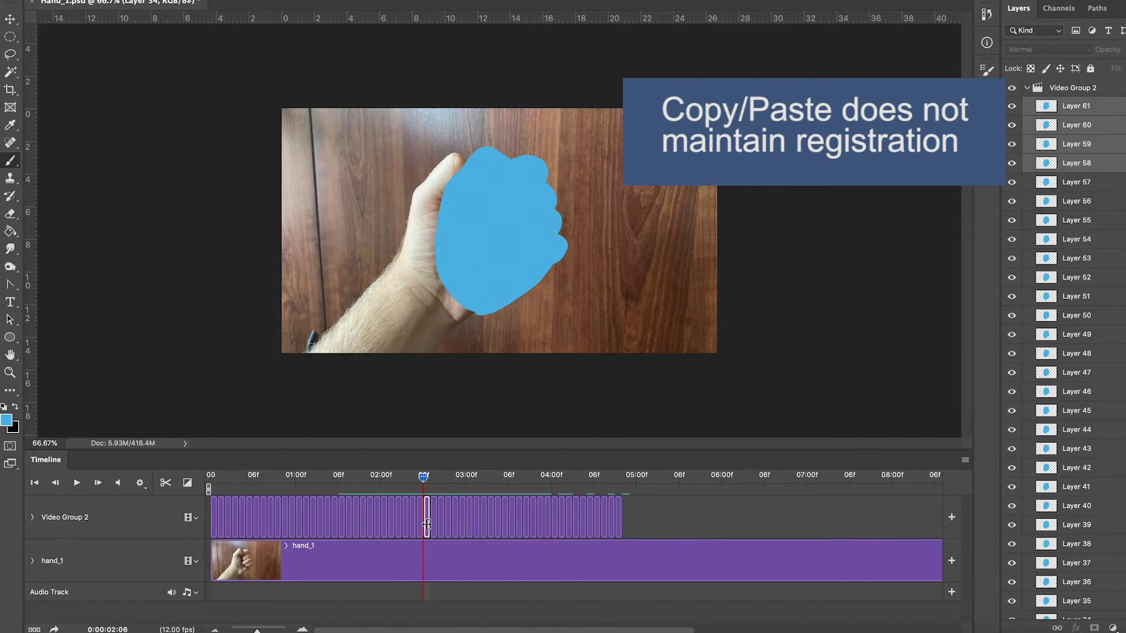
shift+click(619, 514)
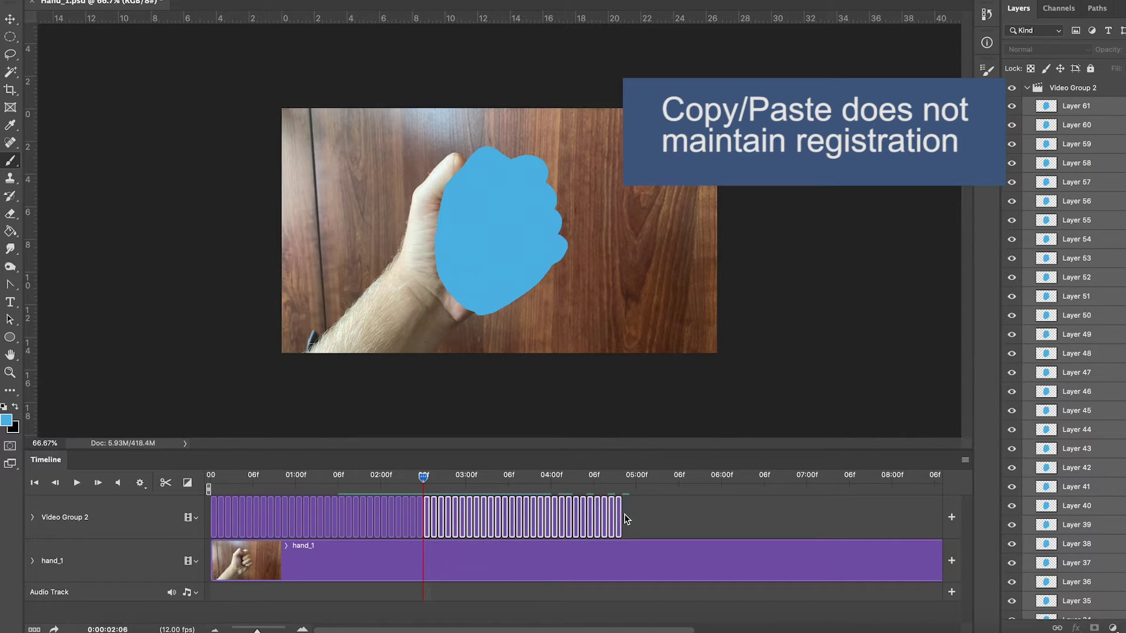
click(965, 461)
click(1027, 517)
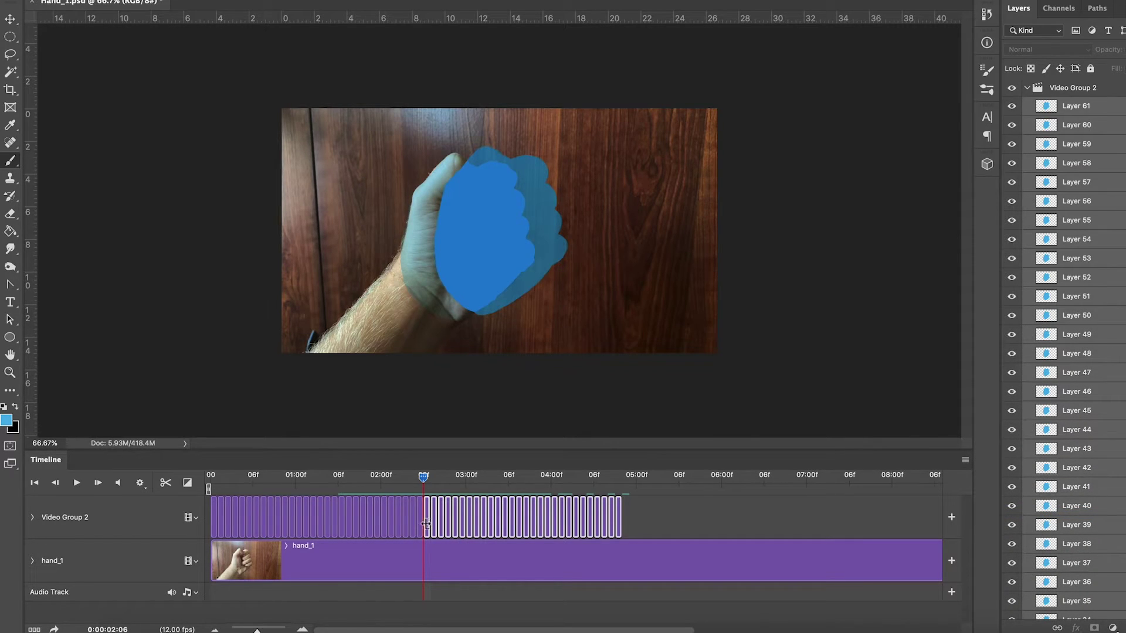
key(v)
drag(516, 247, 480, 248)
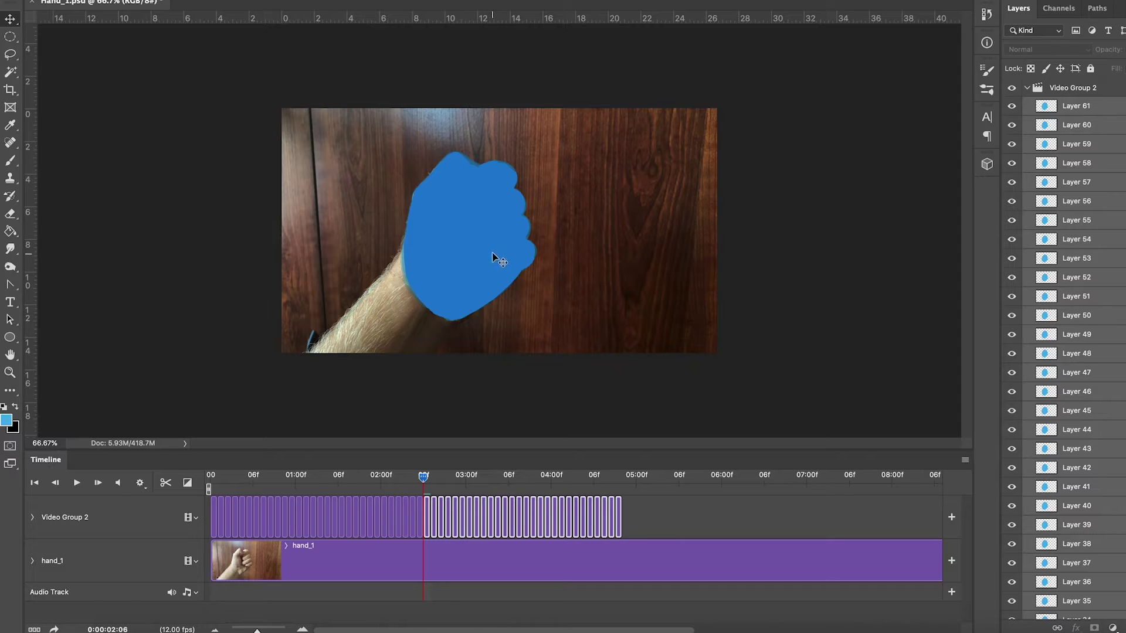
Scrub back through the frames around the change from red to blue and turn off onion skins
drag(424, 479, 334, 496)
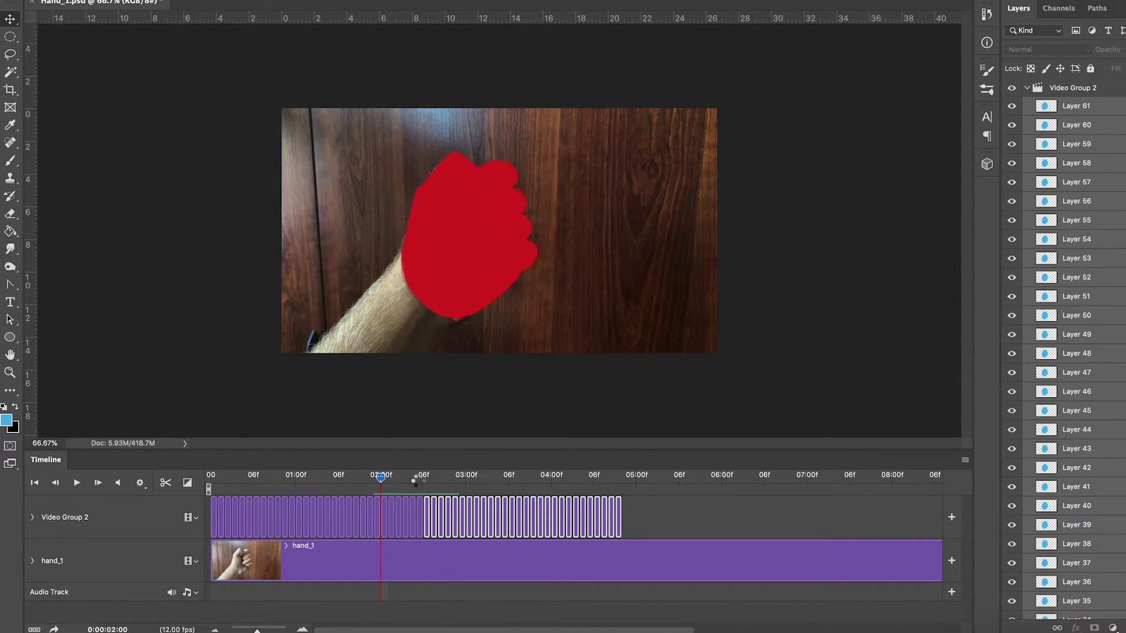
click(966, 461)
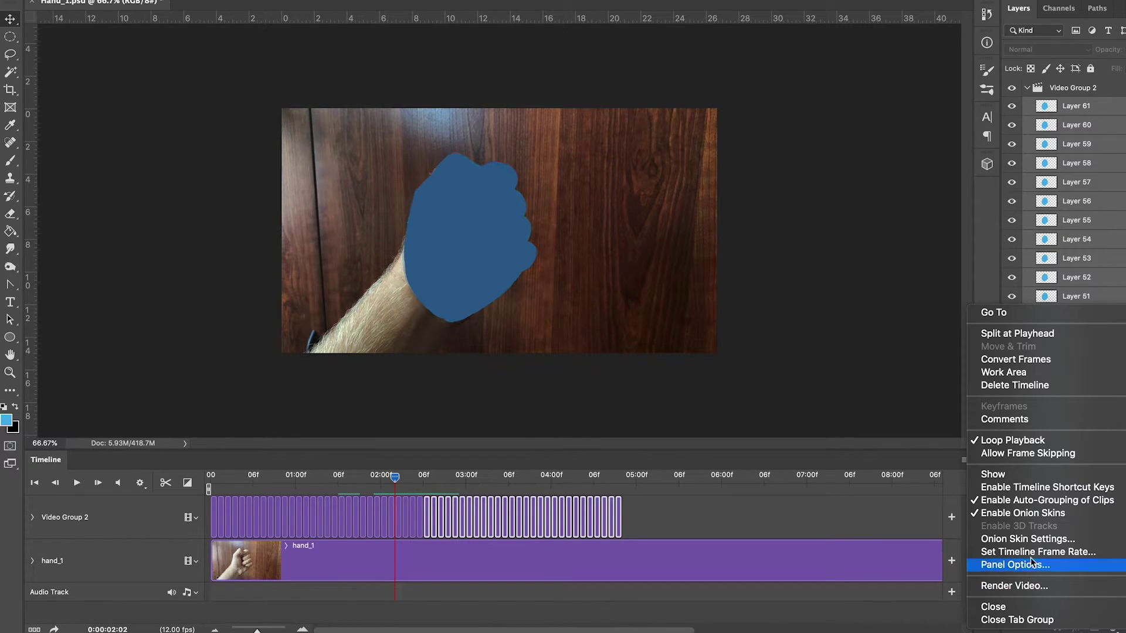
click(1032, 522)
Play back the animation from the start, and replay the blue fist section
drag(388, 480, 107, 499)
click(77, 482)
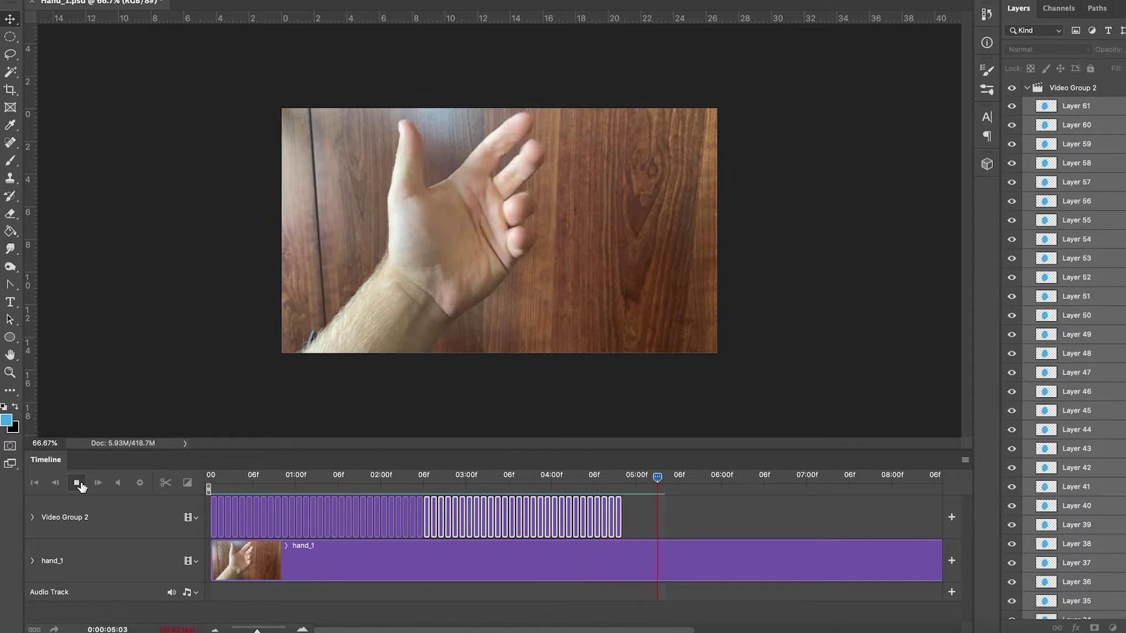
click(80, 484)
drag(707, 477, 374, 497)
click(77, 483)
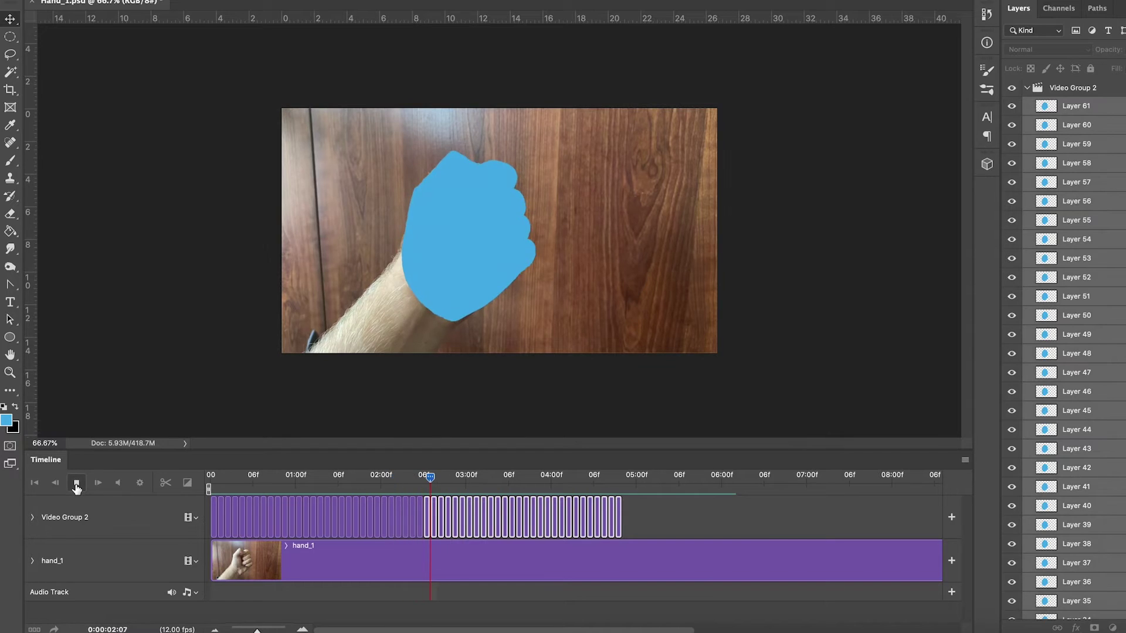
click(76, 483)
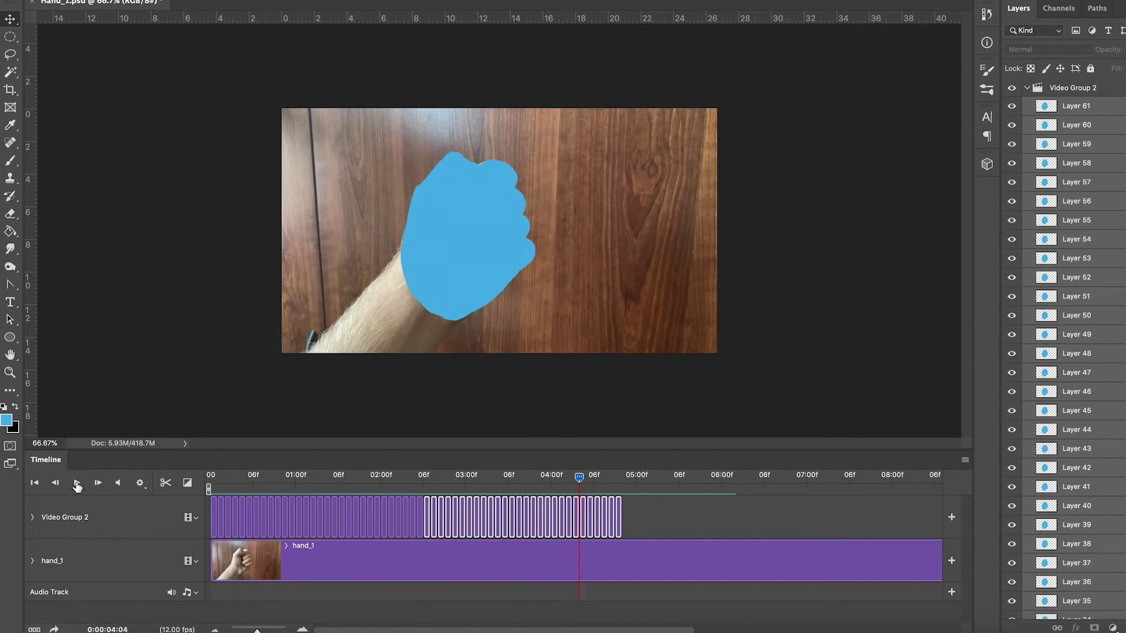
Move the playhead to 0:00:04:10, add a blank layer after the last blue clip and trim it to one frame
drag(586, 479, 622, 480)
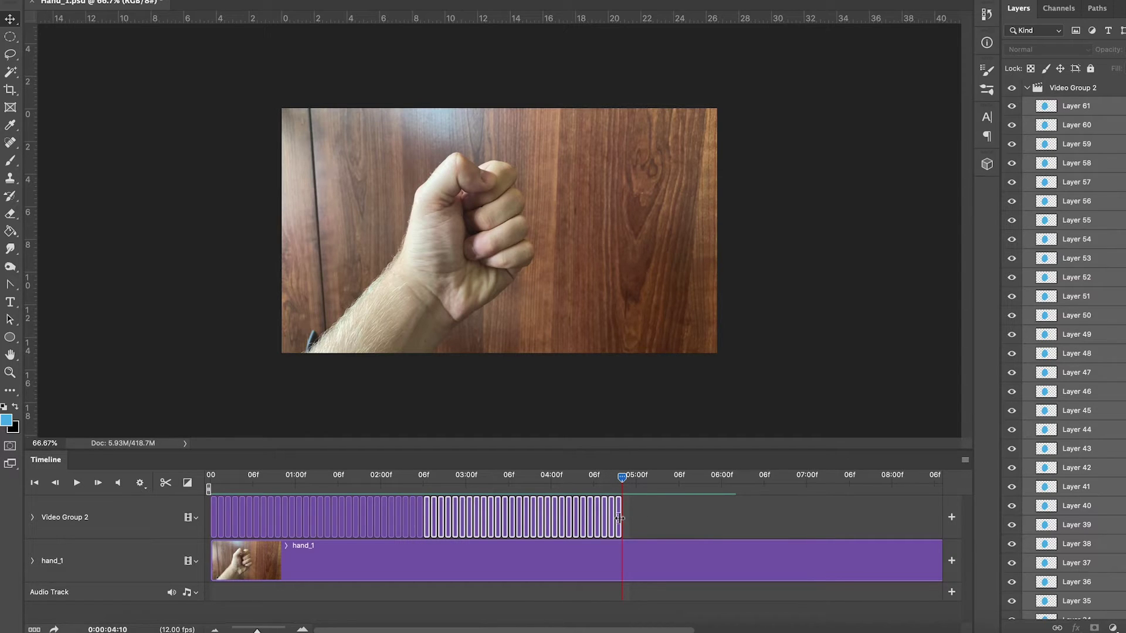
key(alt+shift+super+n)
drag(256, 631, 248, 630)
drag(496, 514, 269, 525)
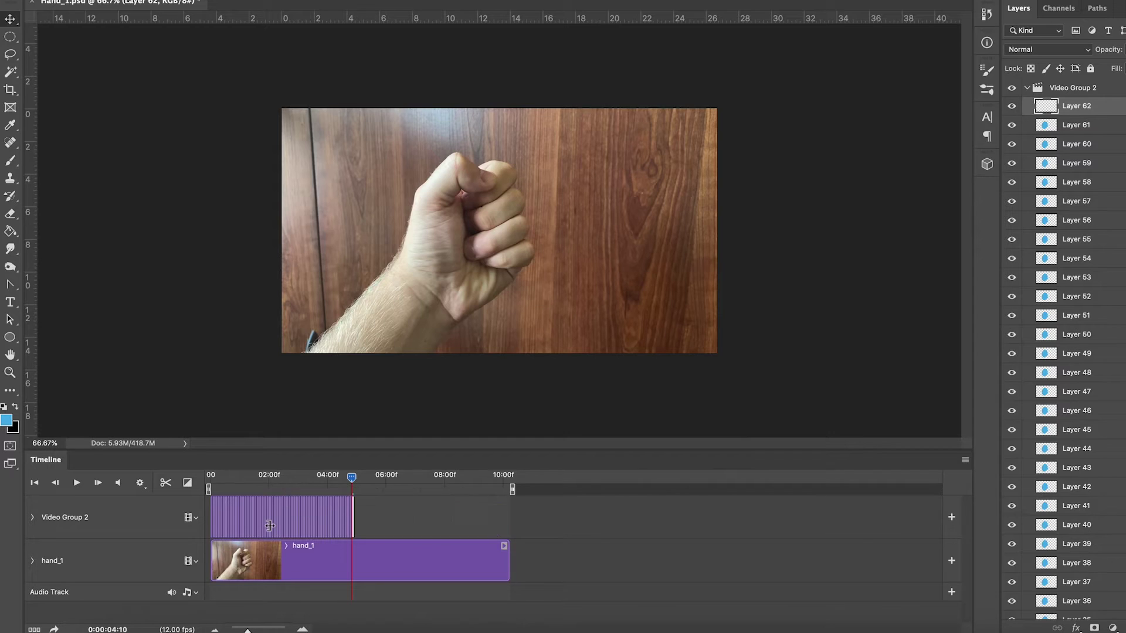
Zoom in on the new one-frame clip and set the foreground colour to red, fc0000
drag(248, 631, 262, 631)
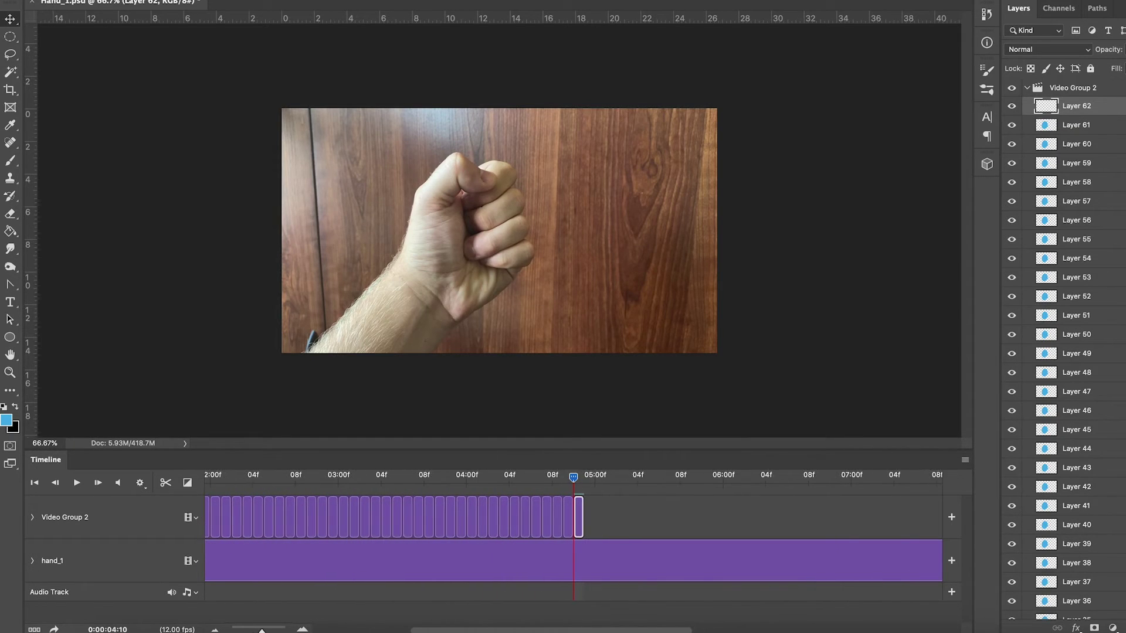
click(5, 420)
drag(614, 250, 638, 230)
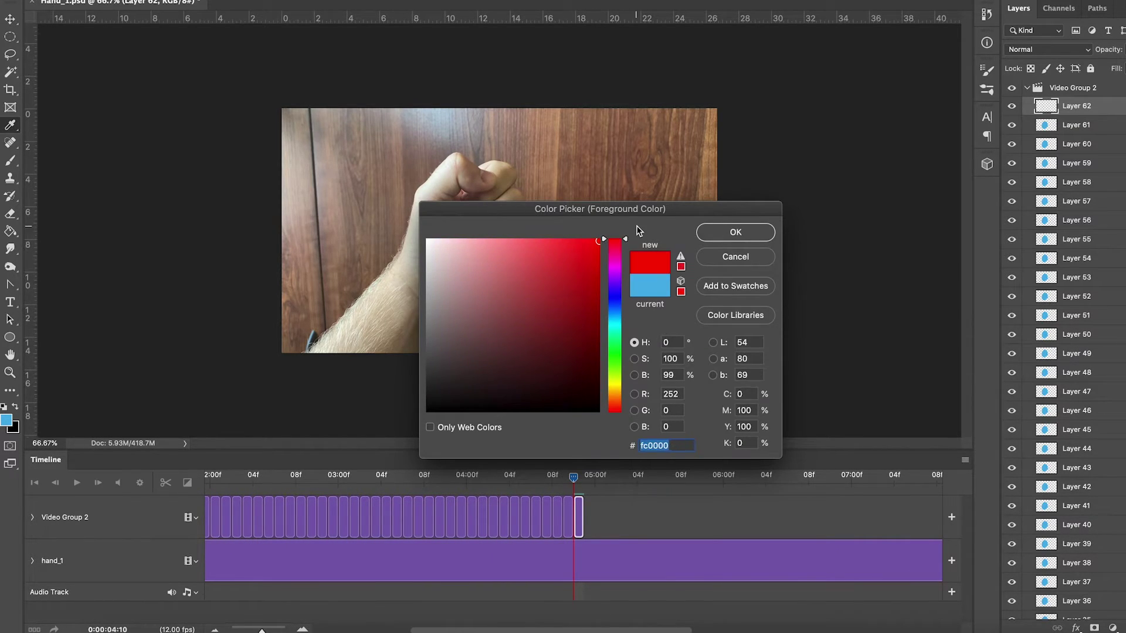
click(738, 236)
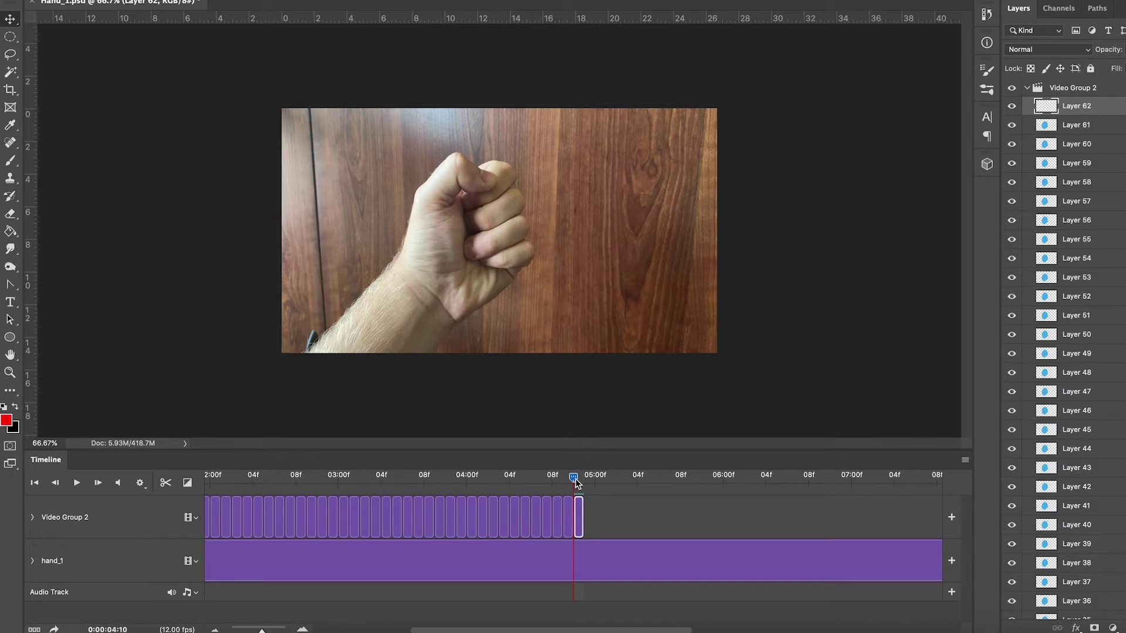
Outline the fist in red with the Brush on Layer 62 at 0:00:04:10 and fill it solid with the Paint Bucket
click(19, 160)
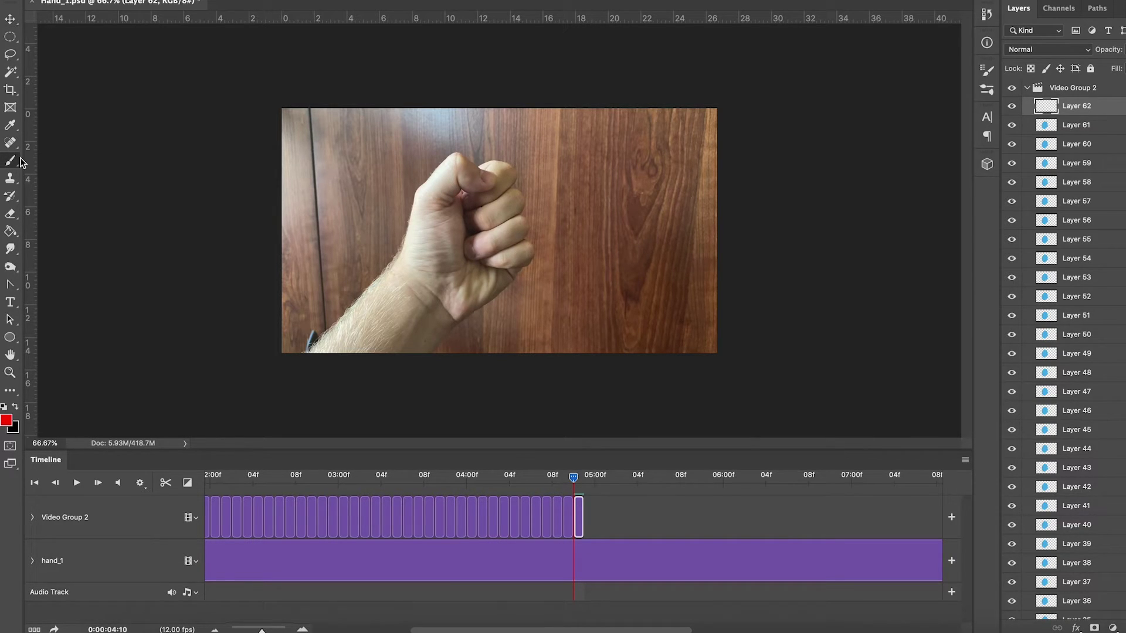
mouse_move(451, 161)
mouse_down()
mouse_move(409, 234)
mouse_move(405, 267)
mouse_move(423, 293)
mouse_up()
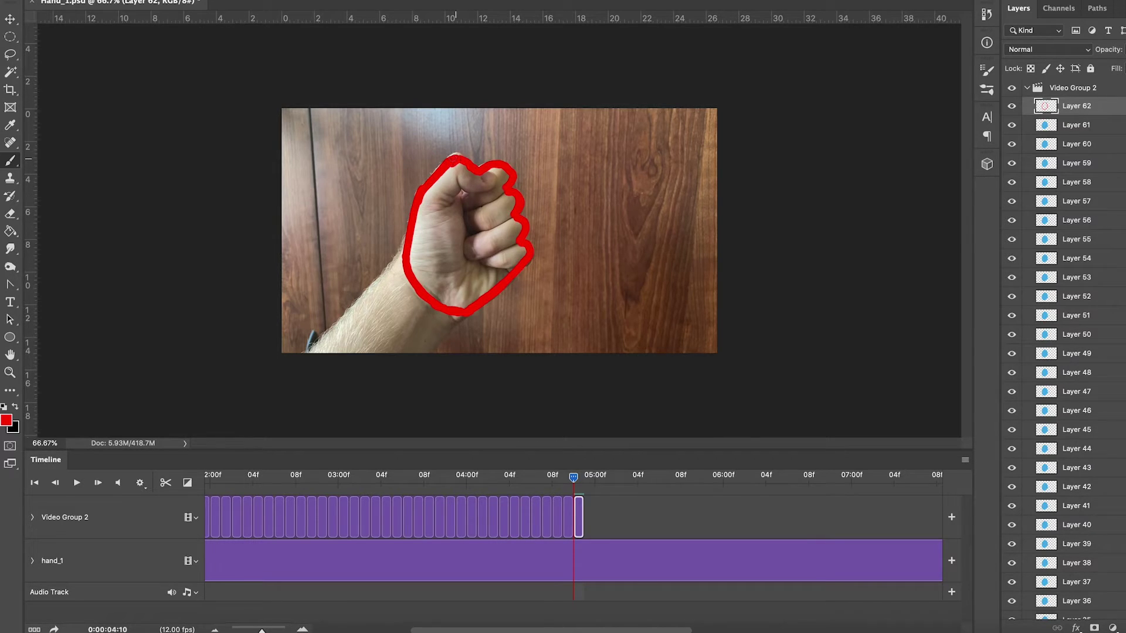
click(10, 231)
click(475, 258)
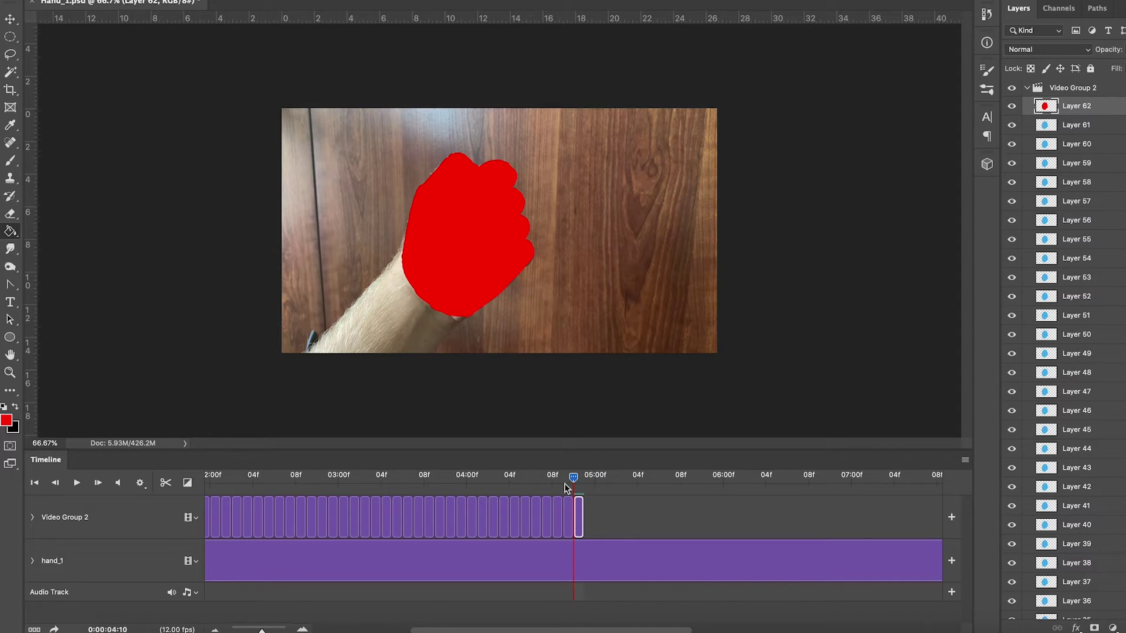
Scrub ahead through the footage of the opened hand and shorten the work area to end at the playhead
drag(262, 629, 250, 629)
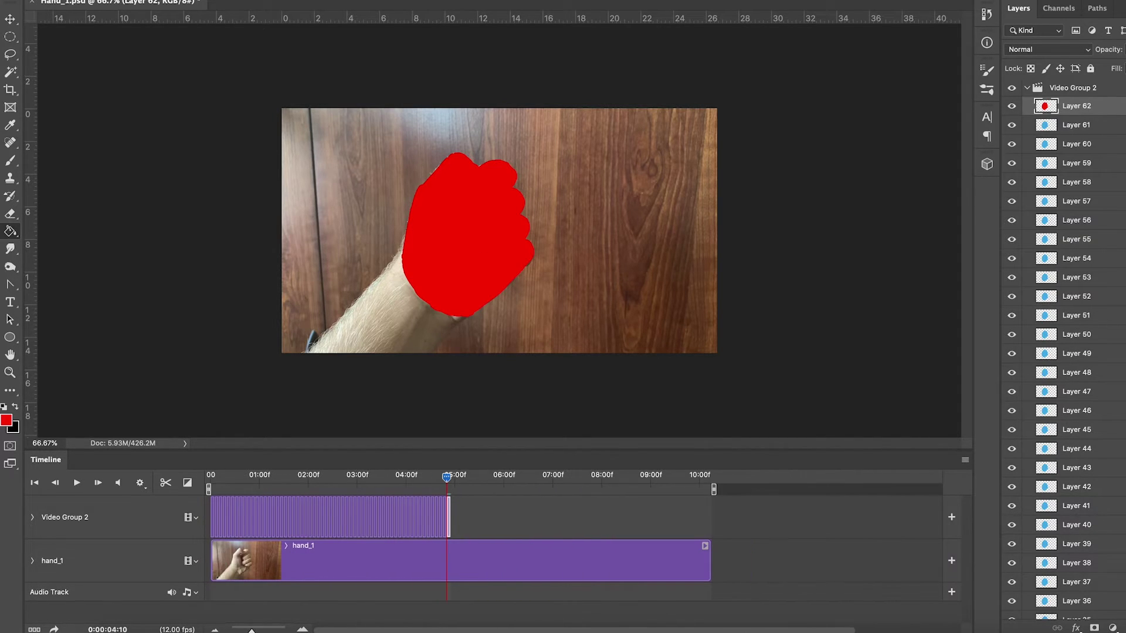
mouse_move(447, 482)
mouse_down()
mouse_move(431, 481)
mouse_move(502, 484)
mouse_move(527, 503)
mouse_move(480, 501)
mouse_move(497, 494)
mouse_up()
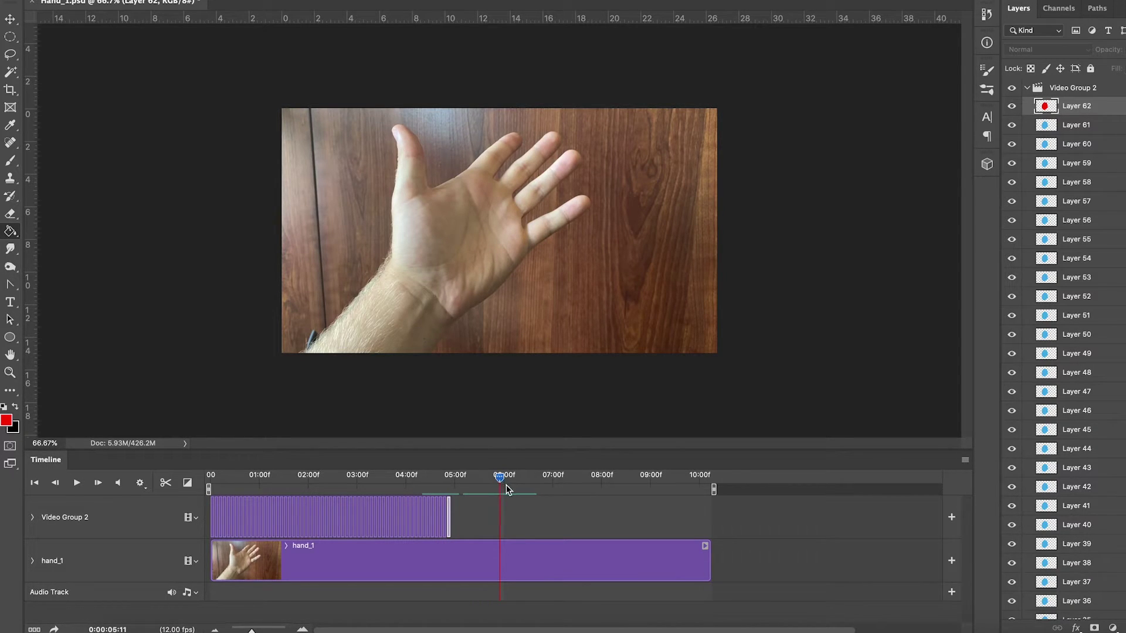
mouse_move(500, 481)
mouse_down()
mouse_move(572, 488)
mouse_move(507, 490)
mouse_up()
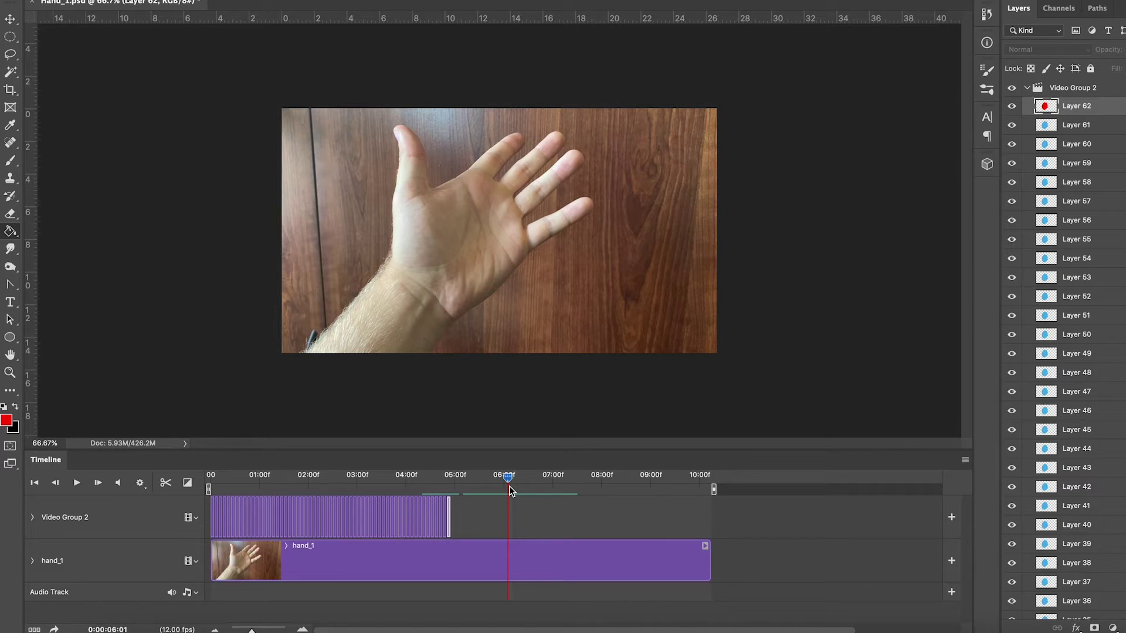
mouse_move(510, 491)
mouse_down()
mouse_move(184, 494)
mouse_move(462, 505)
mouse_move(515, 491)
mouse_move(304, 516)
mouse_move(539, 504)
mouse_move(518, 501)
mouse_up()
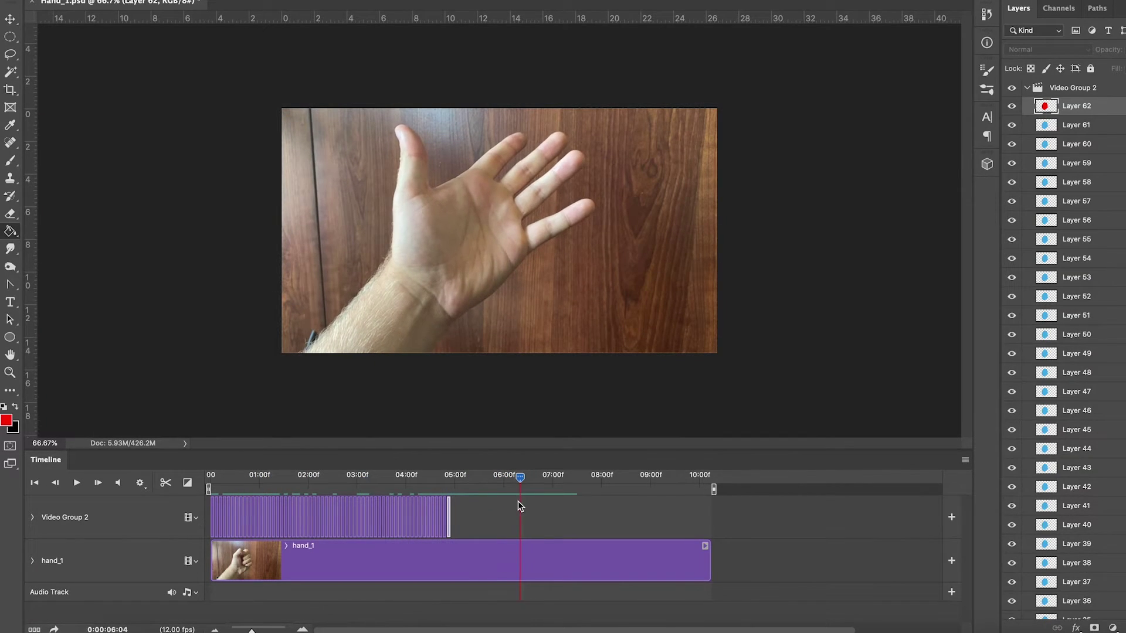
click(209, 513)
mouse_move(514, 476)
mouse_down()
mouse_move(198, 510)
mouse_move(550, 511)
mouse_move(542, 517)
mouse_up()
click(540, 478)
mouse_move(540, 477)
mouse_down()
mouse_move(519, 480)
mouse_move(551, 497)
mouse_move(535, 484)
mouse_move(546, 479)
mouse_up()
drag(713, 490, 546, 488)
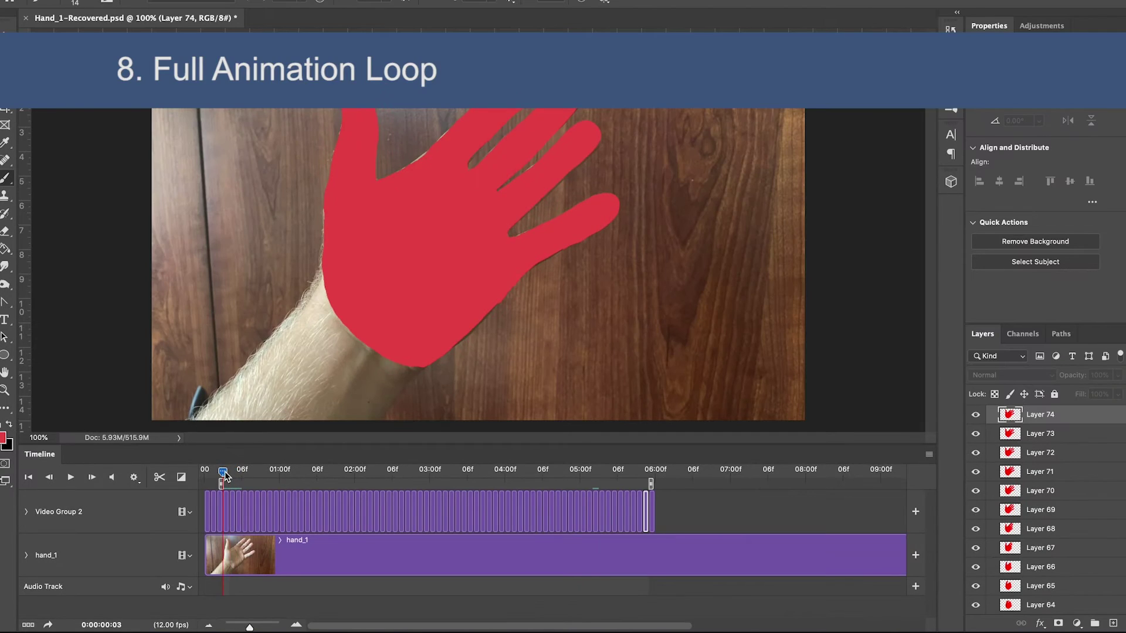
Shorten the work area to end at the last red hand clip, Layer 74, and play back the loop
drag(580, 462, 595, 480)
click(70, 477)
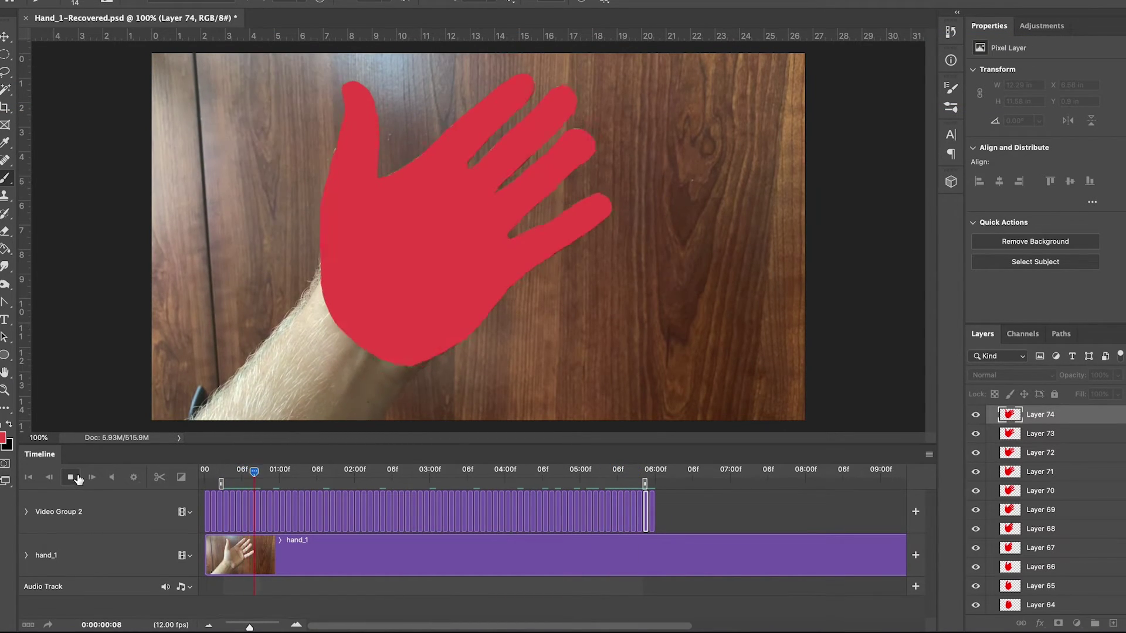
click(79, 477)
click(74, 477)
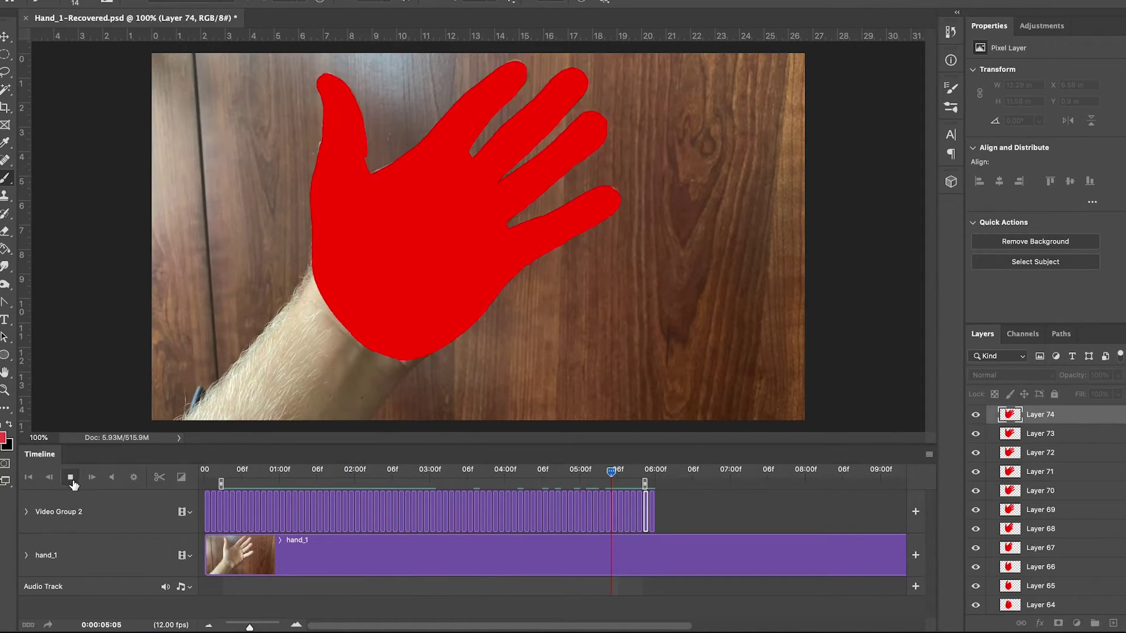
click(72, 478)
Compare the frames at 0:00:05:10 and 0:00:05:11 near the work area's end with the loop's first drawn frame at 0:00:00:03
mouse_move(644, 484)
mouse_down()
mouse_move(623, 485)
mouse_move(652, 483)
mouse_up()
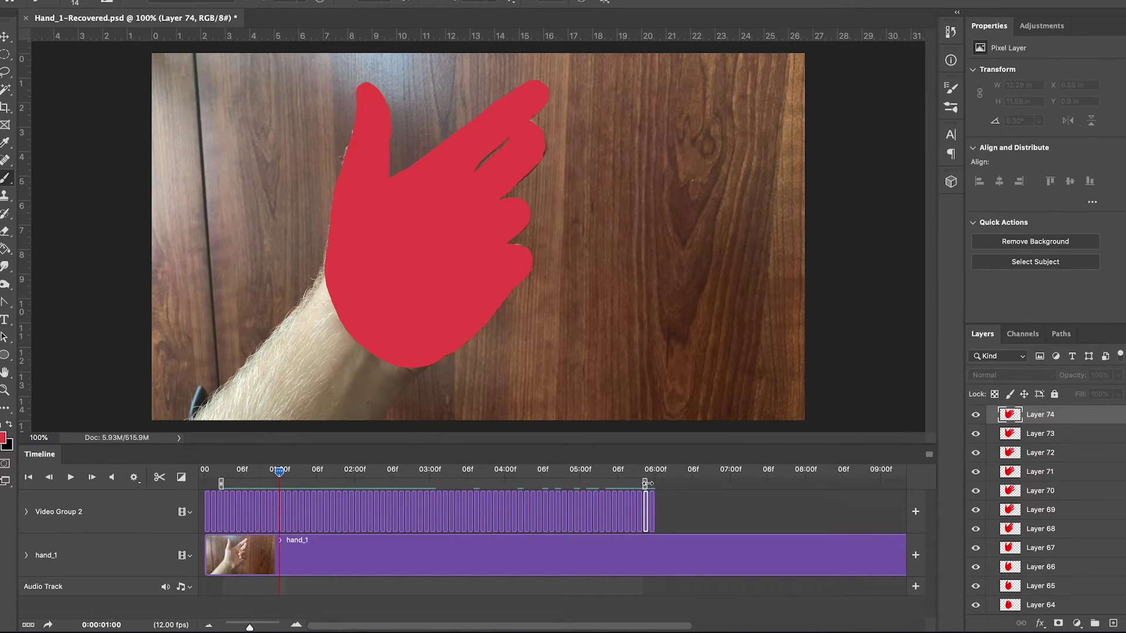
drag(250, 628, 264, 628)
drag(436, 628, 636, 631)
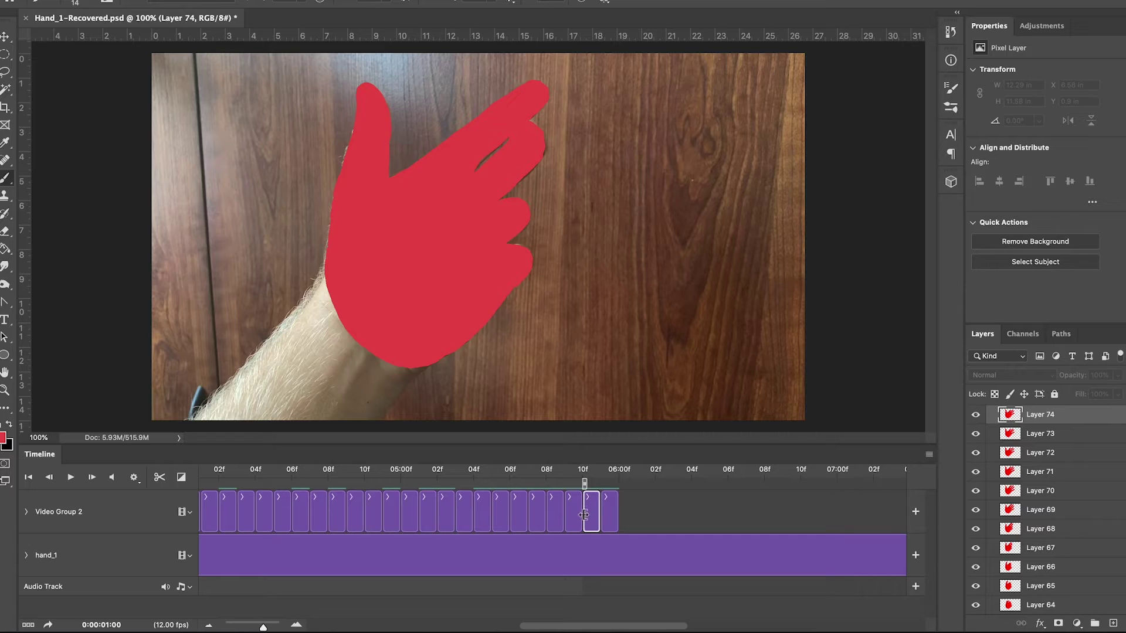
click(582, 471)
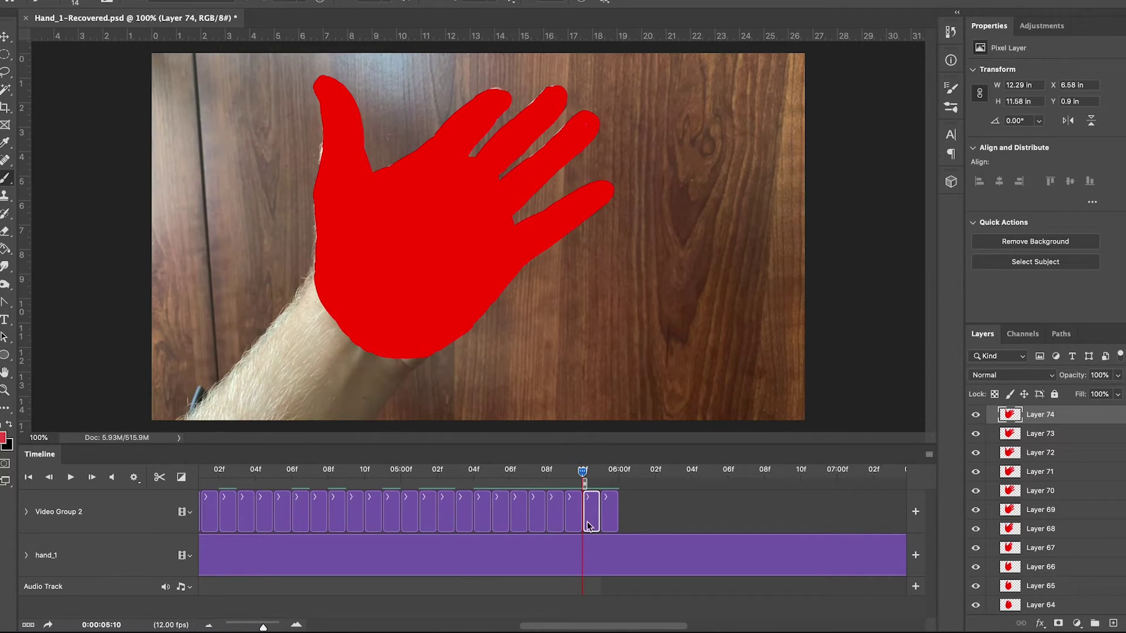
drag(584, 475, 601, 472)
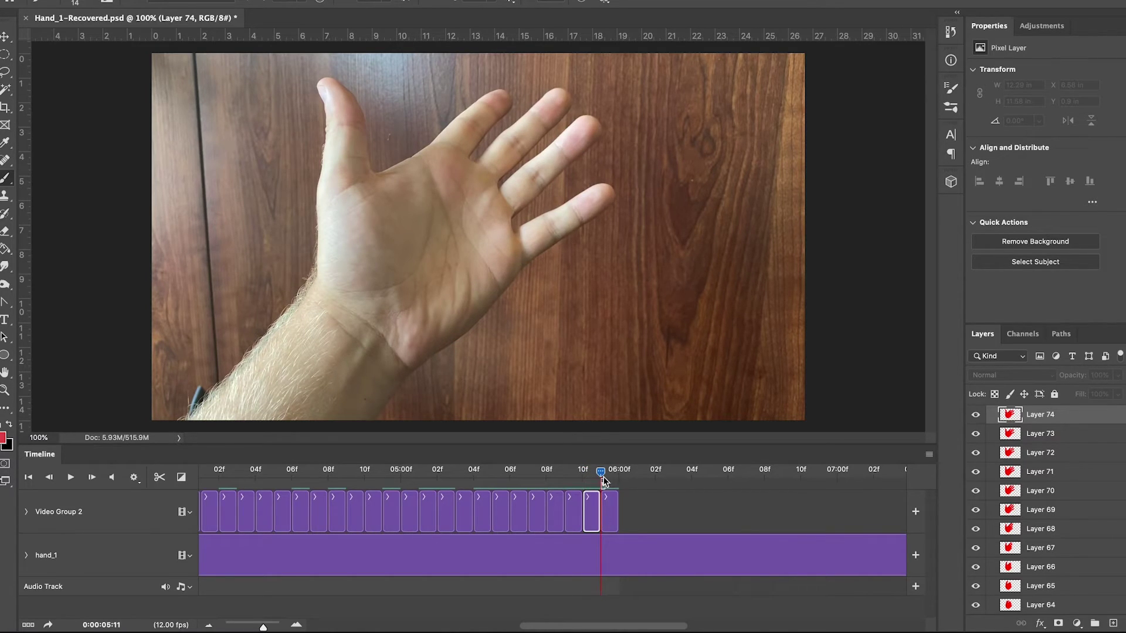
drag(602, 473, 590, 476)
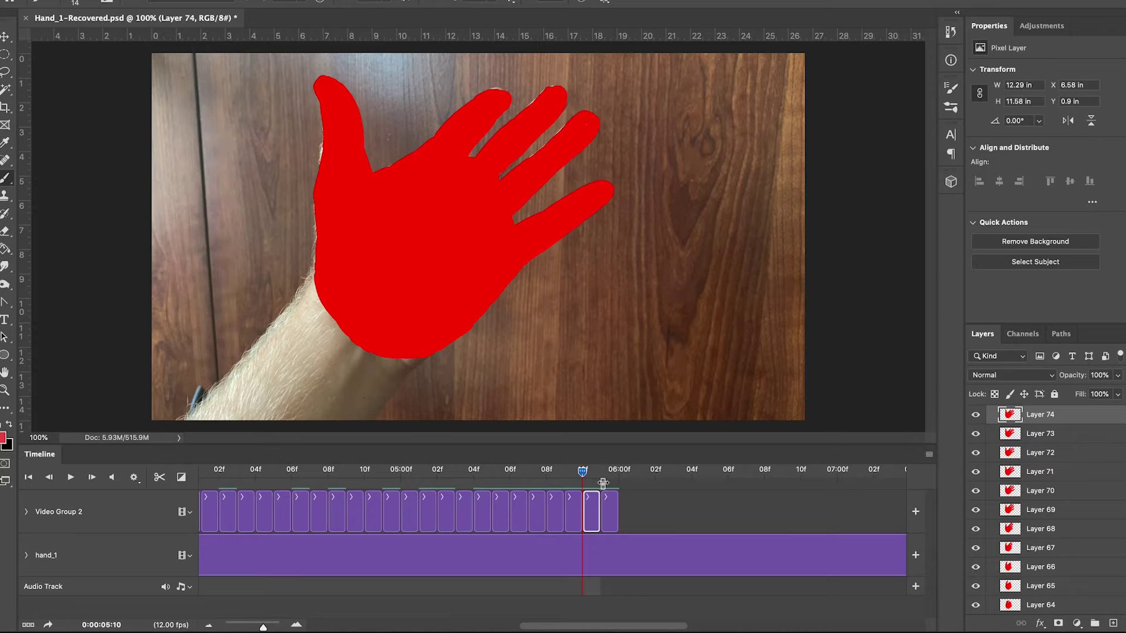
drag(263, 626, 246, 627)
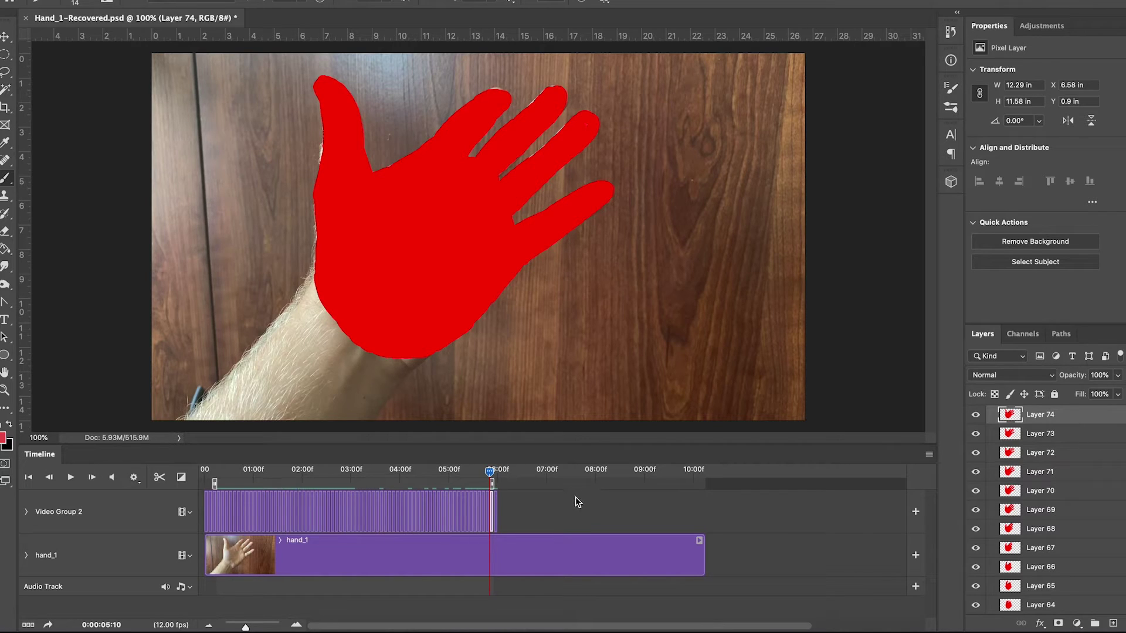
drag(490, 471, 214, 476)
Try to copy and paste the first red hand clip, Layer 7, at 0:00:00:03
drag(246, 626, 260, 626)
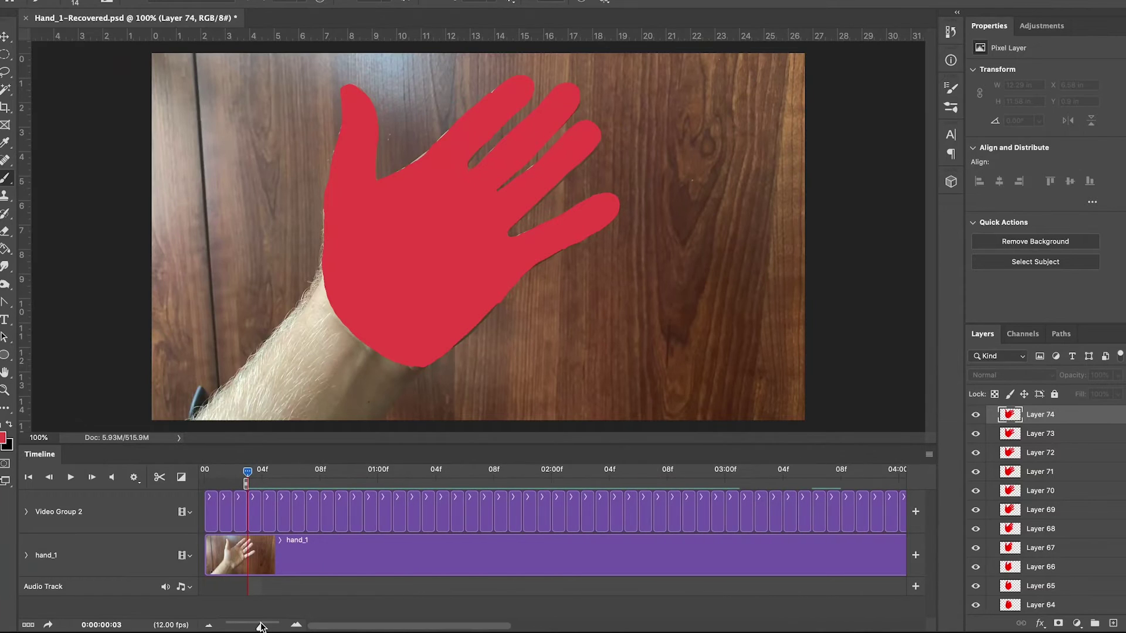
click(259, 507)
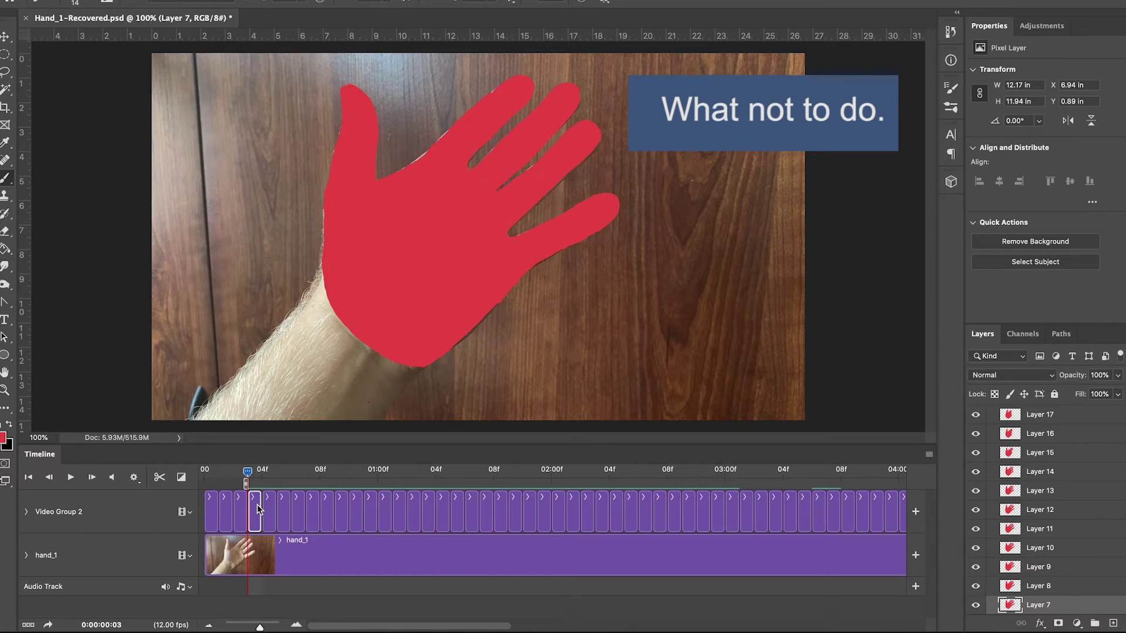
key(super+j)
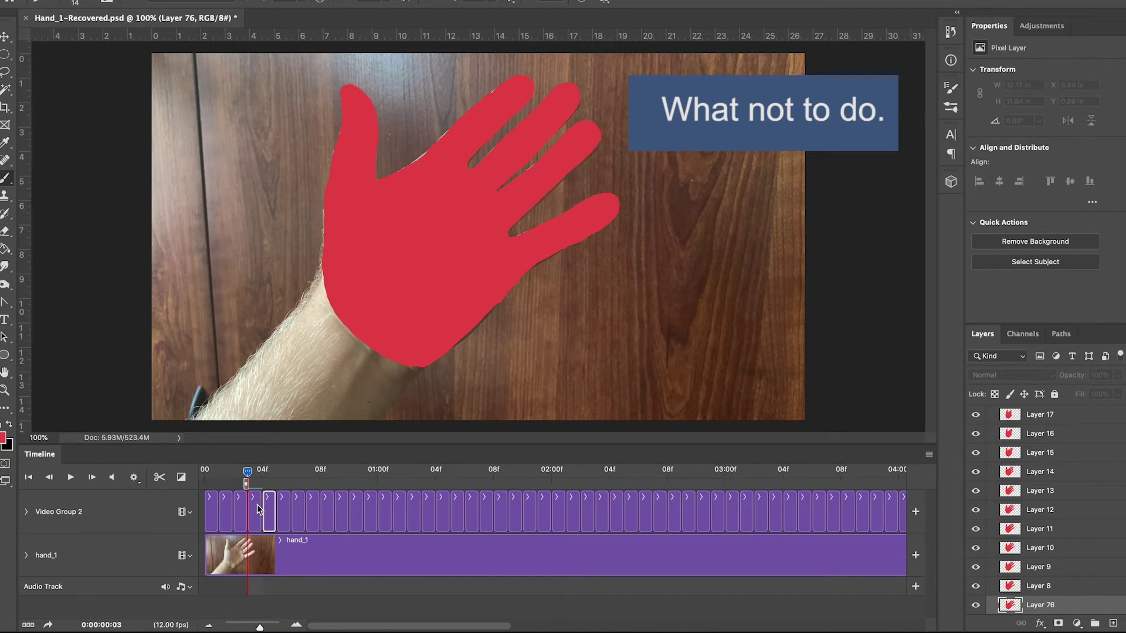
Hide the hand_1 footage and compare the registration of Layer 7 with the pasted Layer 76 at 0:00:00:04
scroll(1043, 510, down, 5)
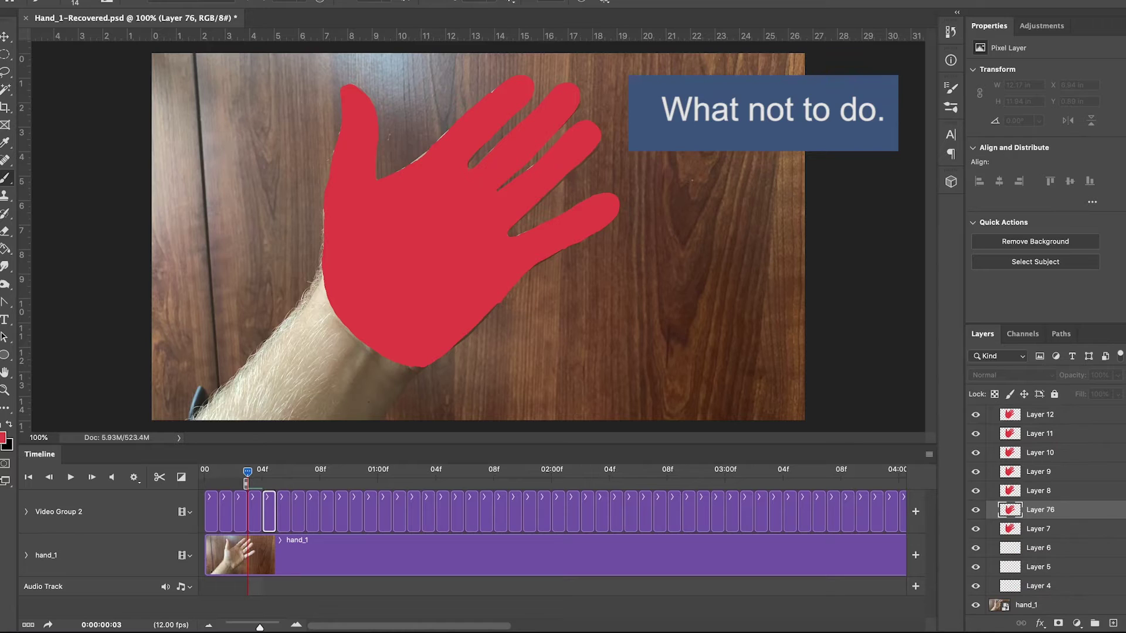
click(975, 605)
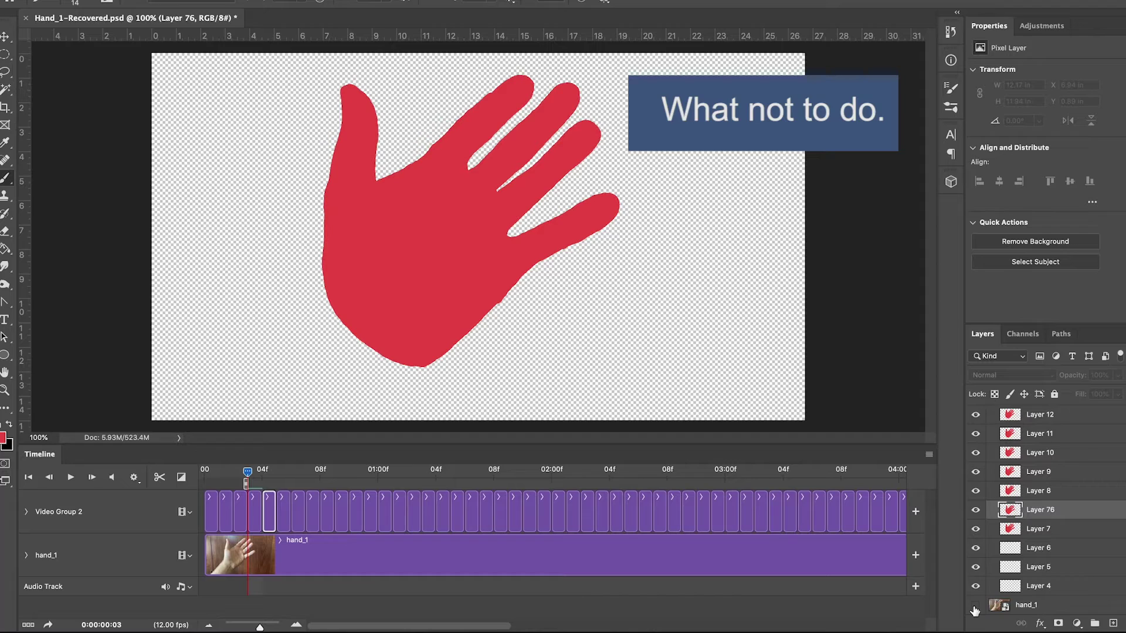
click(256, 509)
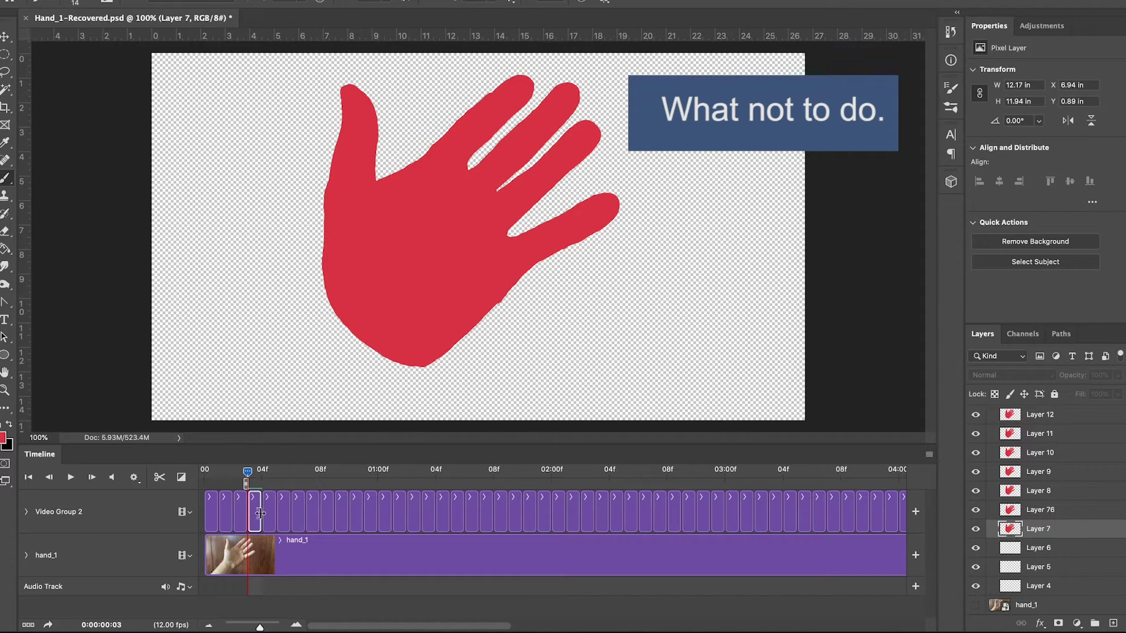
drag(251, 476, 263, 472)
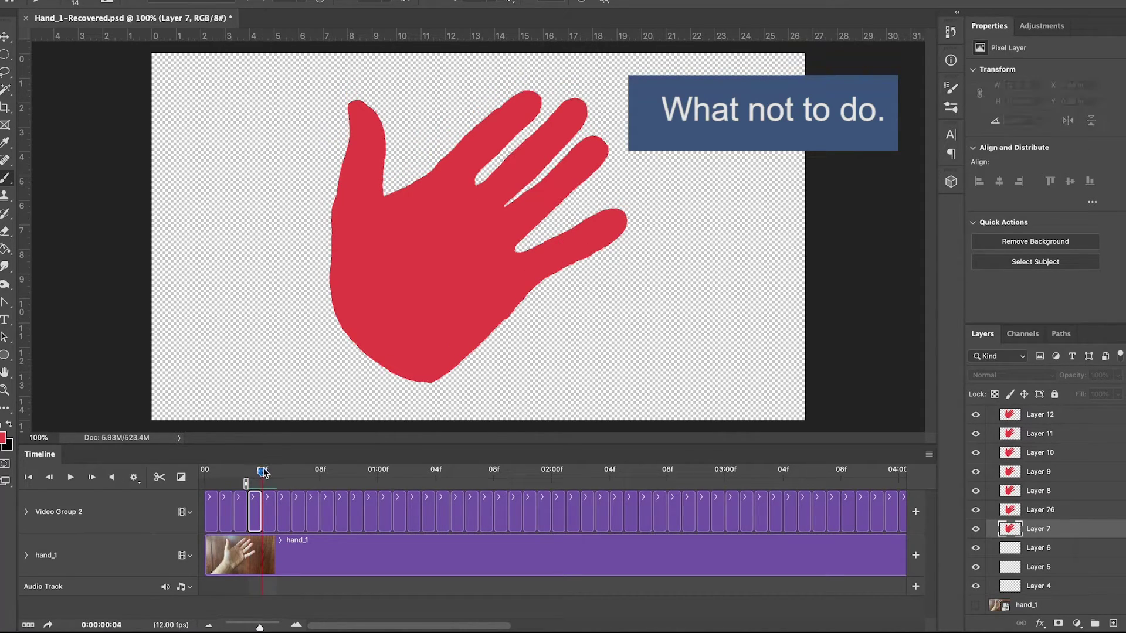
drag(272, 472, 264, 470)
click(274, 513)
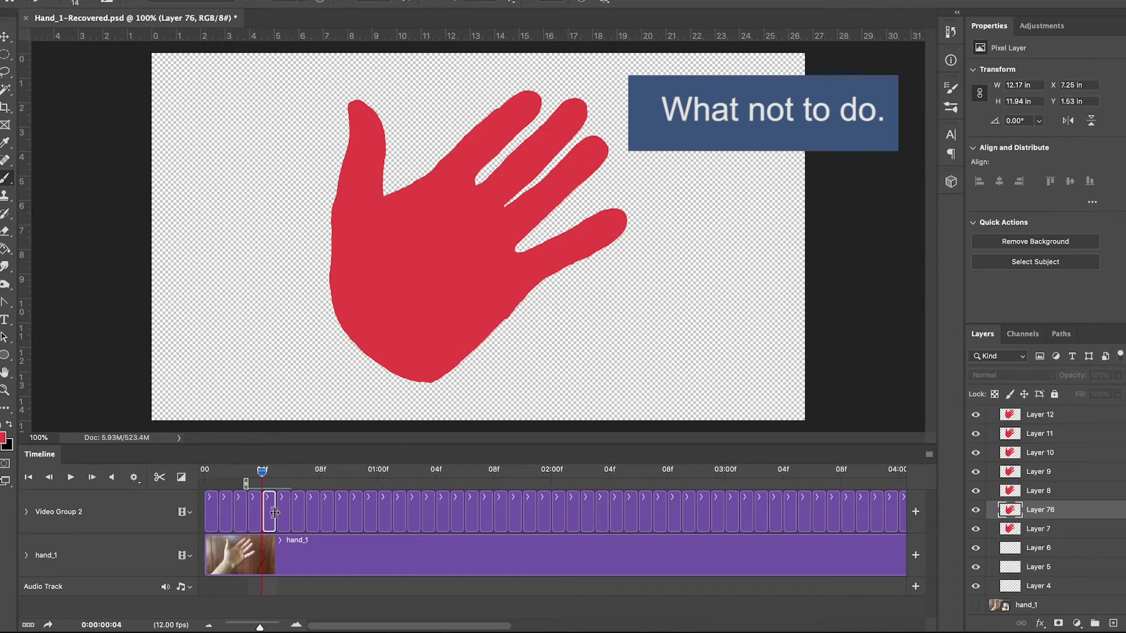
Delete the pasted clip, Layer 76, and return the playhead to 0:00:00:03
drag(259, 627, 245, 627)
drag(502, 474, 222, 479)
drag(246, 627, 265, 627)
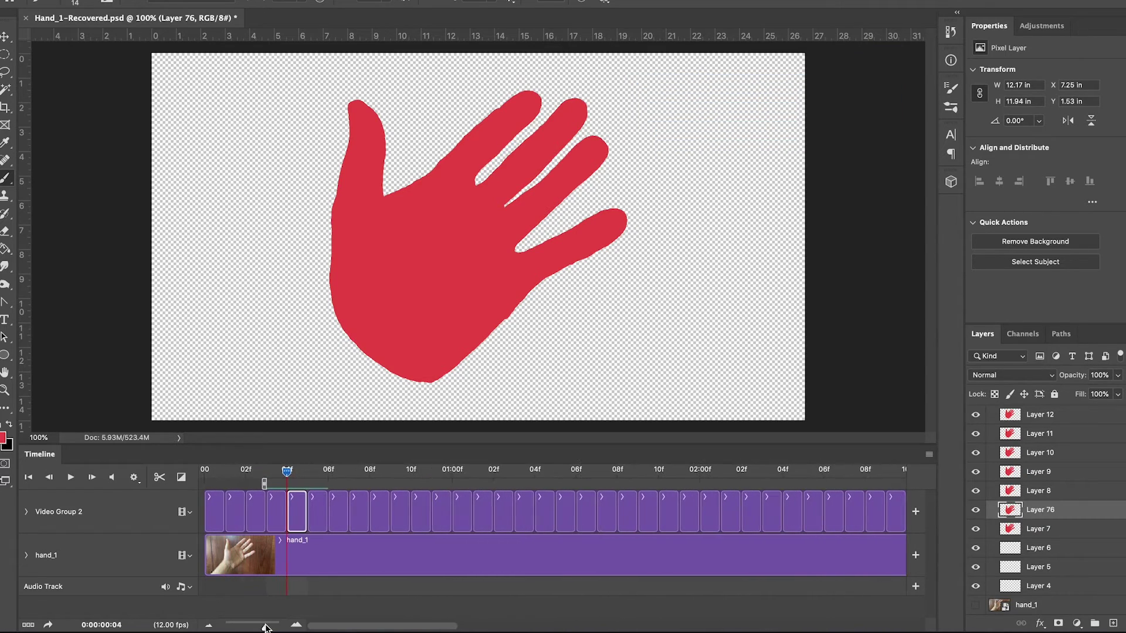
key(Delete)
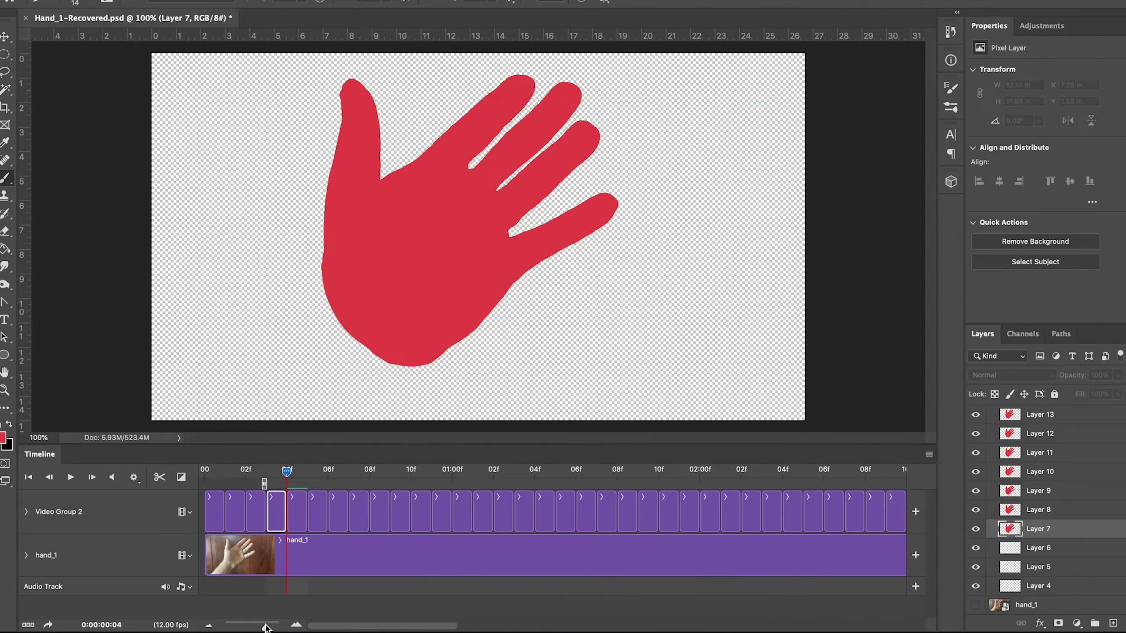
key(Left)
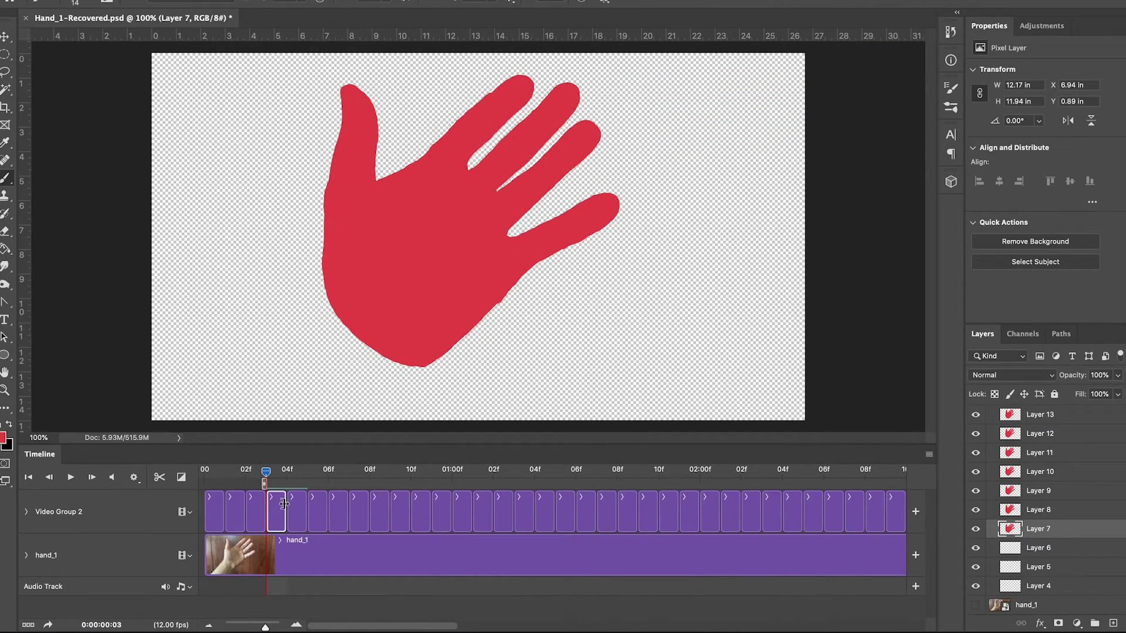
Duplicate Layer 7 within the same document and extend the copy's clip to two frames
right_click(1118, 527)
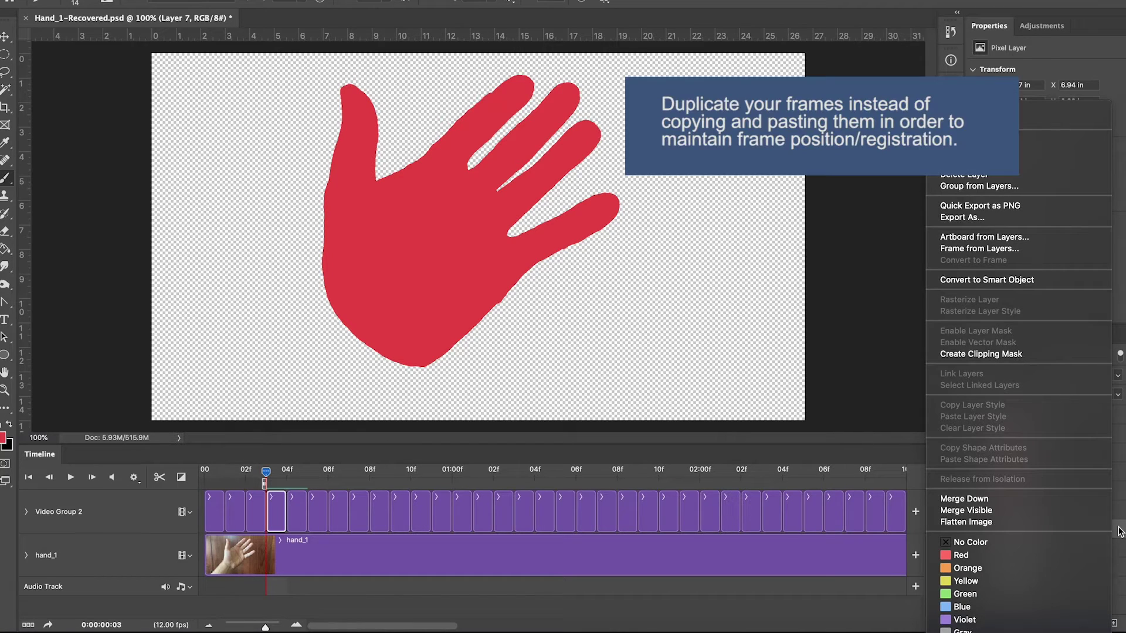
click(1070, 163)
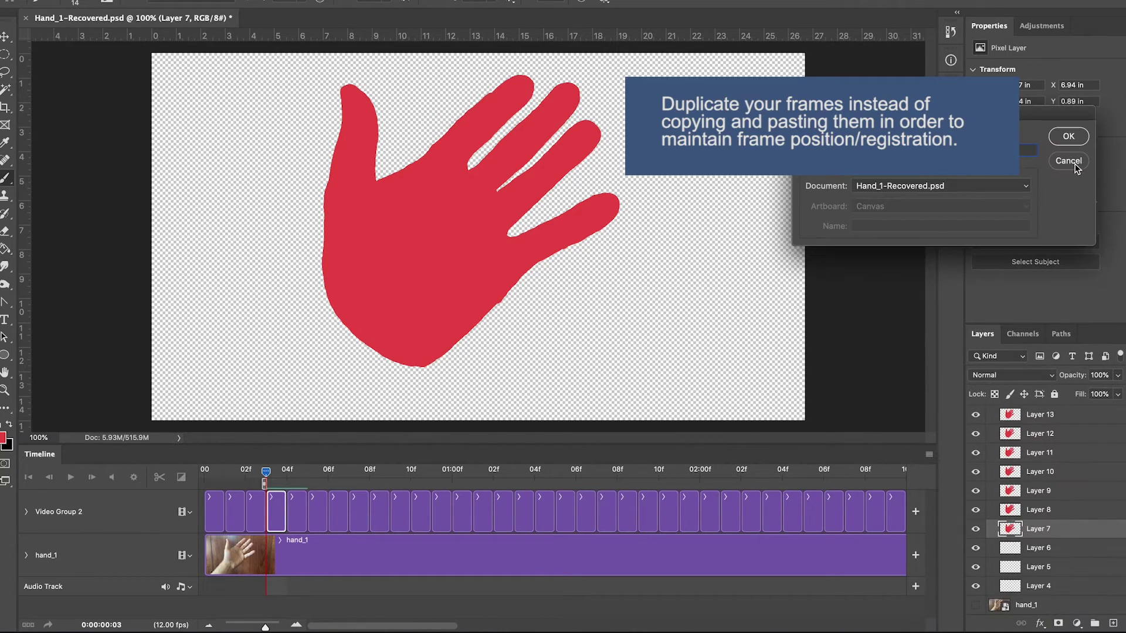
click(1069, 136)
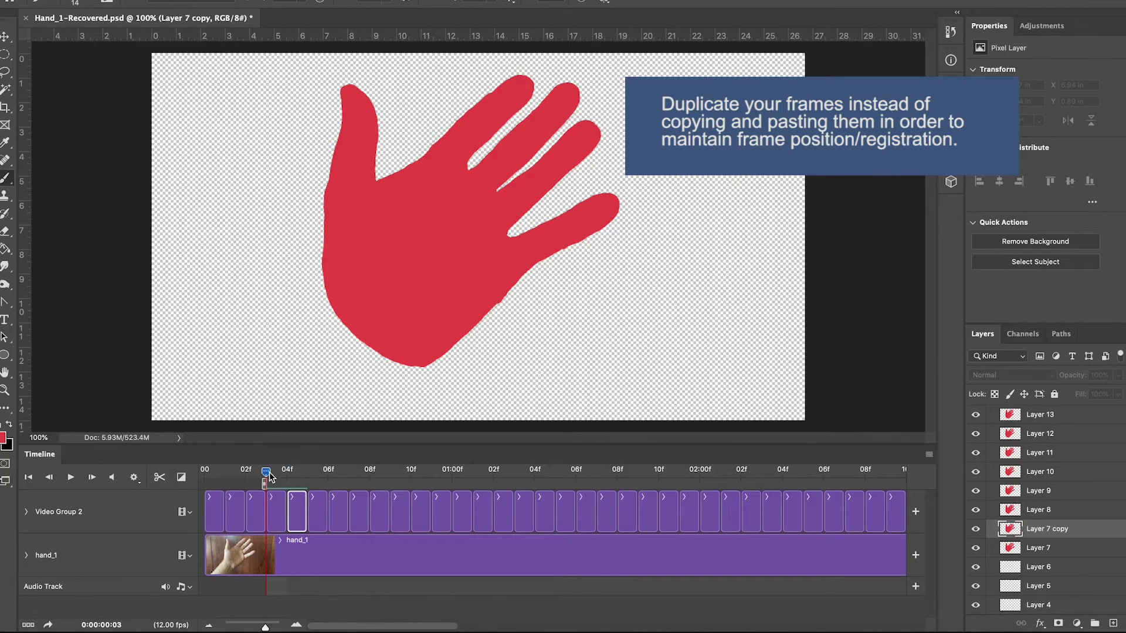
drag(306, 514, 323, 515)
Move the Layer 7 copy clip to the end of Video Group 2, after Layer 75
drag(265, 628, 249, 627)
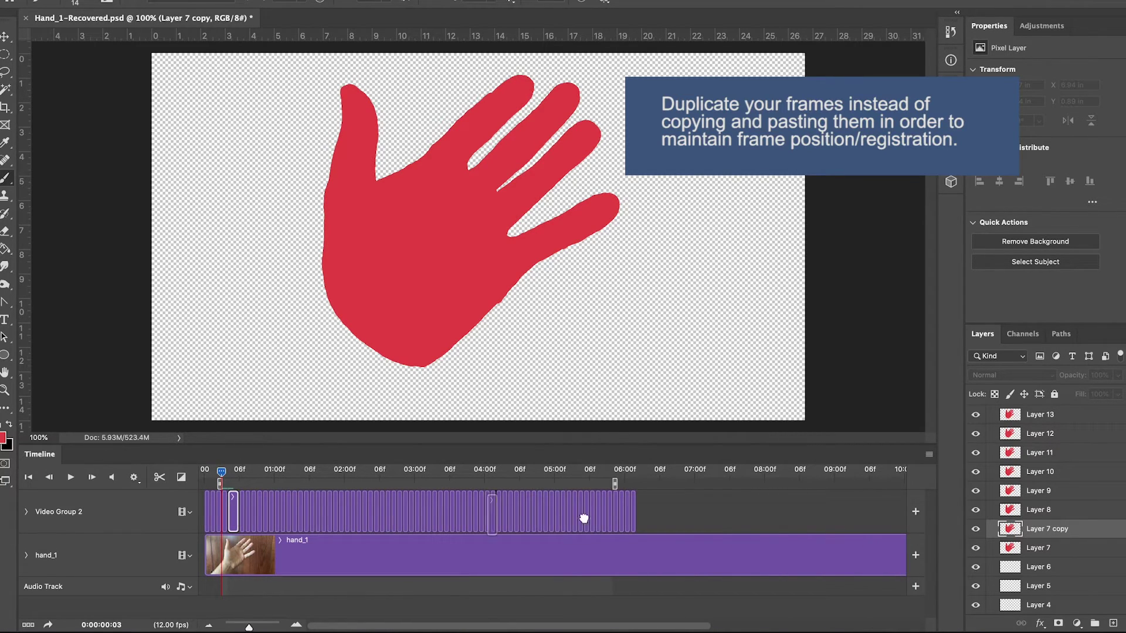
drag(649, 515, 635, 518)
drag(249, 627, 252, 628)
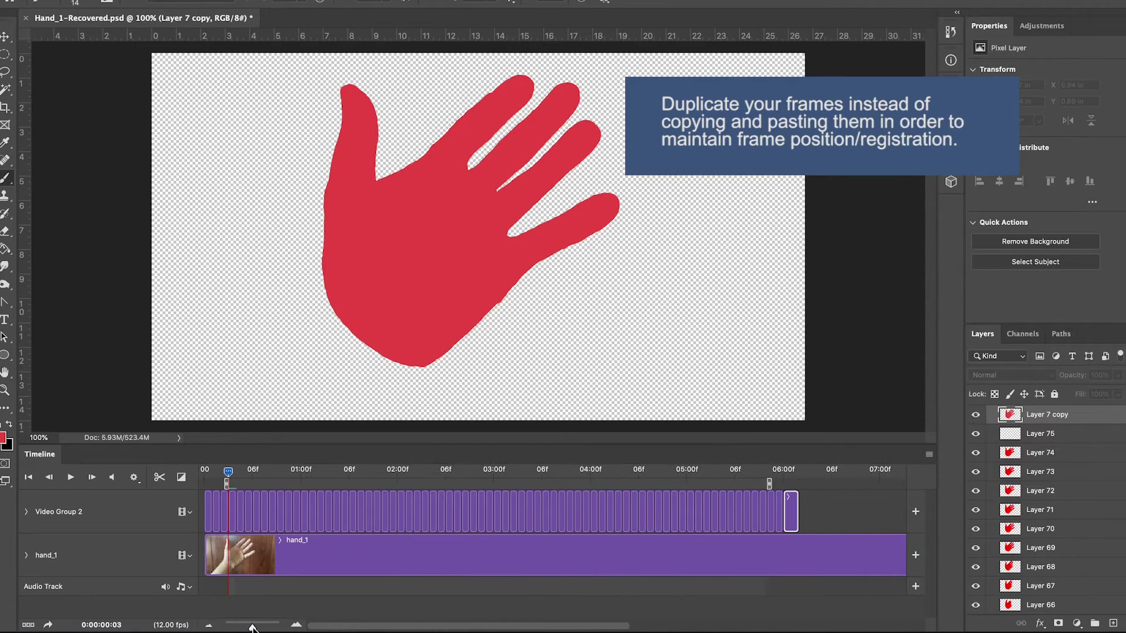
Delete the empty Layer 75 clip at 0:00:05:11 and extend the work area's end to that frame
click(769, 469)
drag(769, 469, 777, 472)
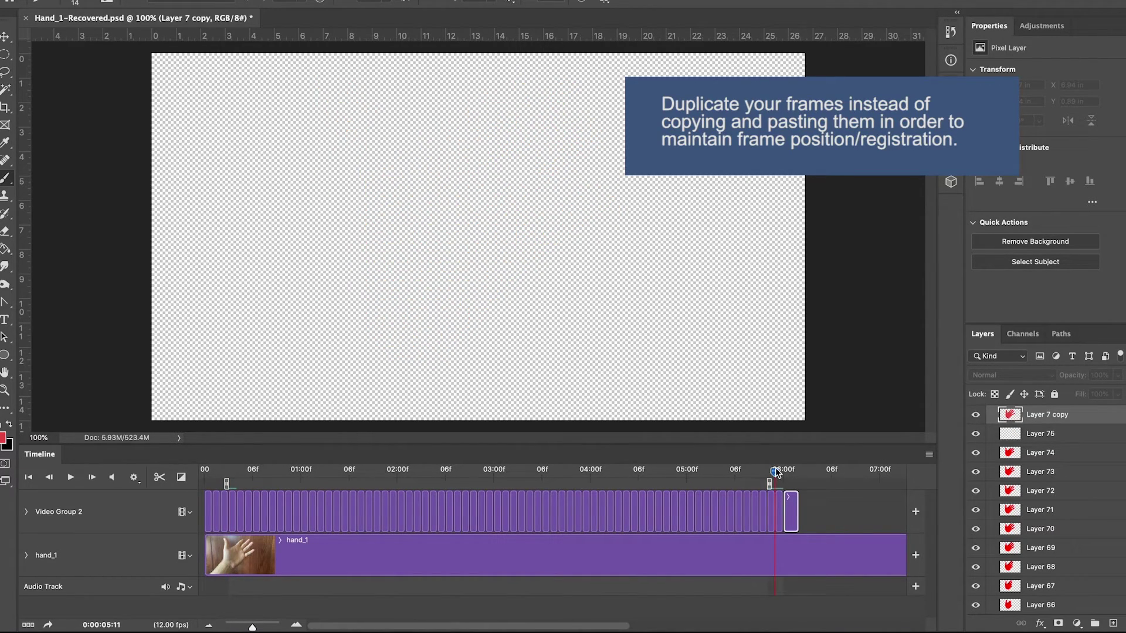
click(779, 516)
key(Delete)
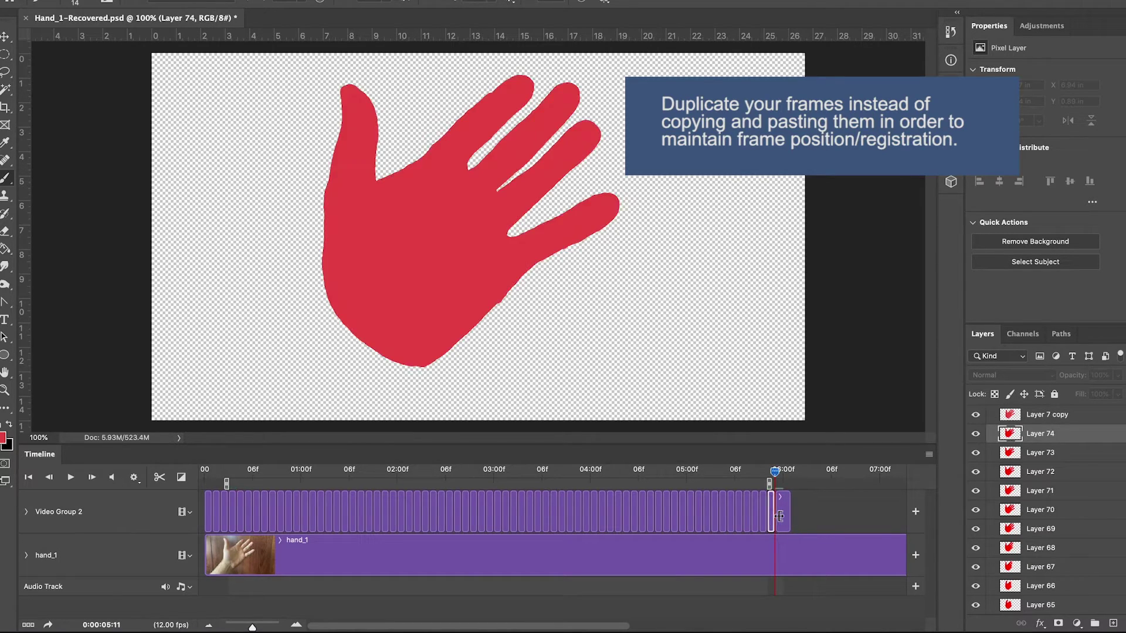
drag(769, 483, 777, 483)
Add a new blank layer between Layer 74 and Layer 7 copy at 0:00:05:11 and trim its clip to one frame
drag(595, 626, 622, 627)
click(266, 624)
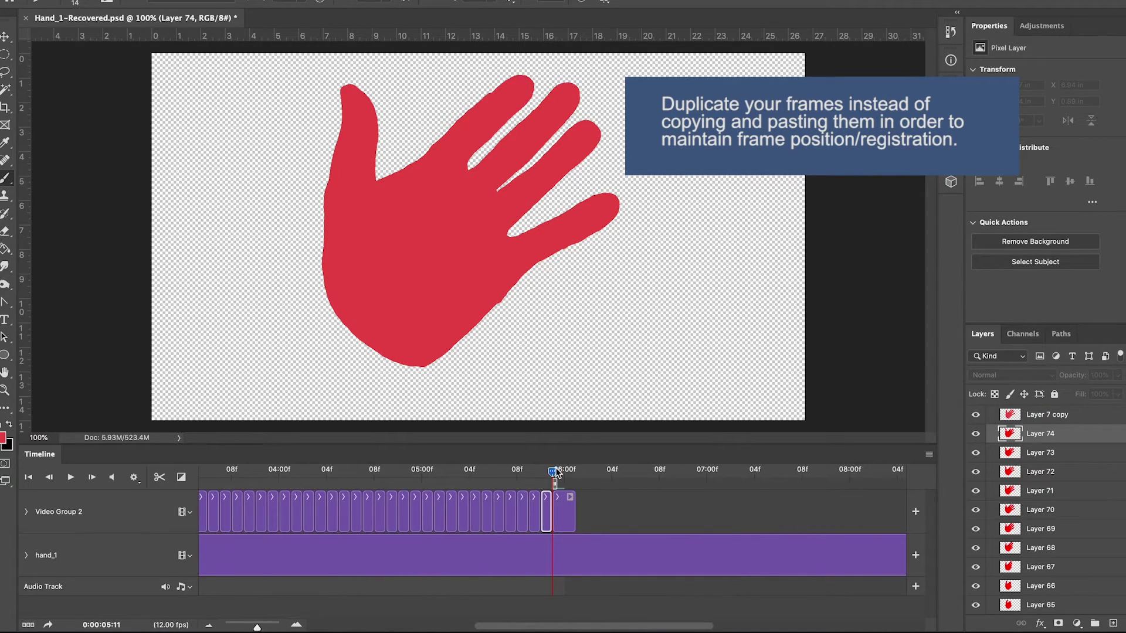
mouse_move(554, 473)
mouse_down()
mouse_move(541, 473)
mouse_move(553, 473)
mouse_up()
click(1113, 624)
drag(257, 627, 243, 628)
drag(584, 512, 414, 512)
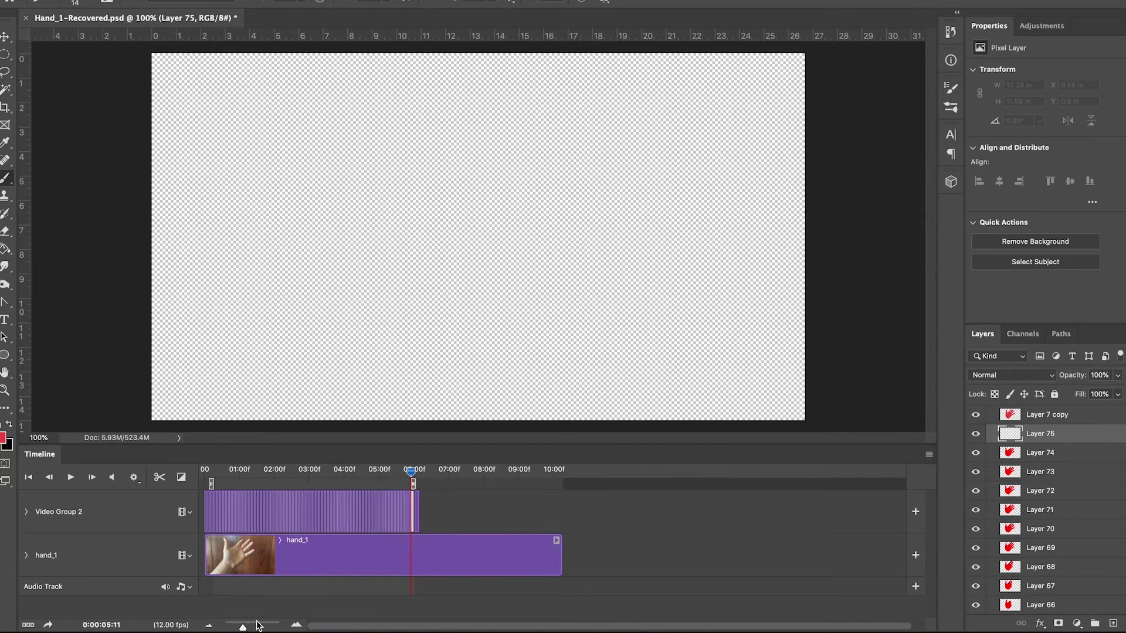
Enable onion skins to see the hands before and after the blank frame
click(262, 626)
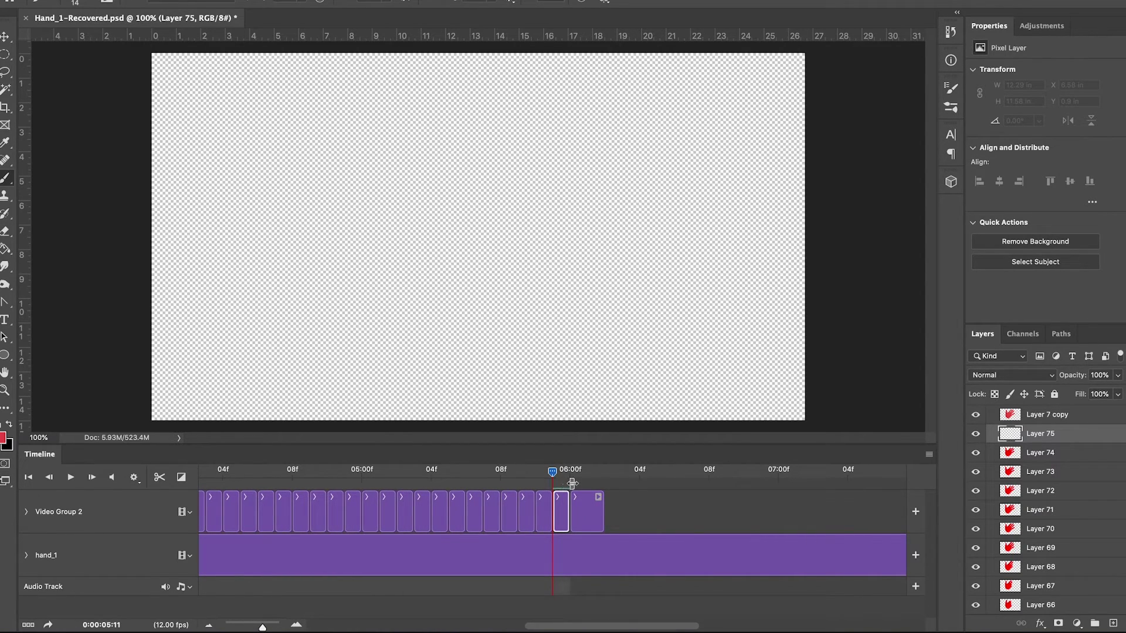
click(928, 454)
click(991, 495)
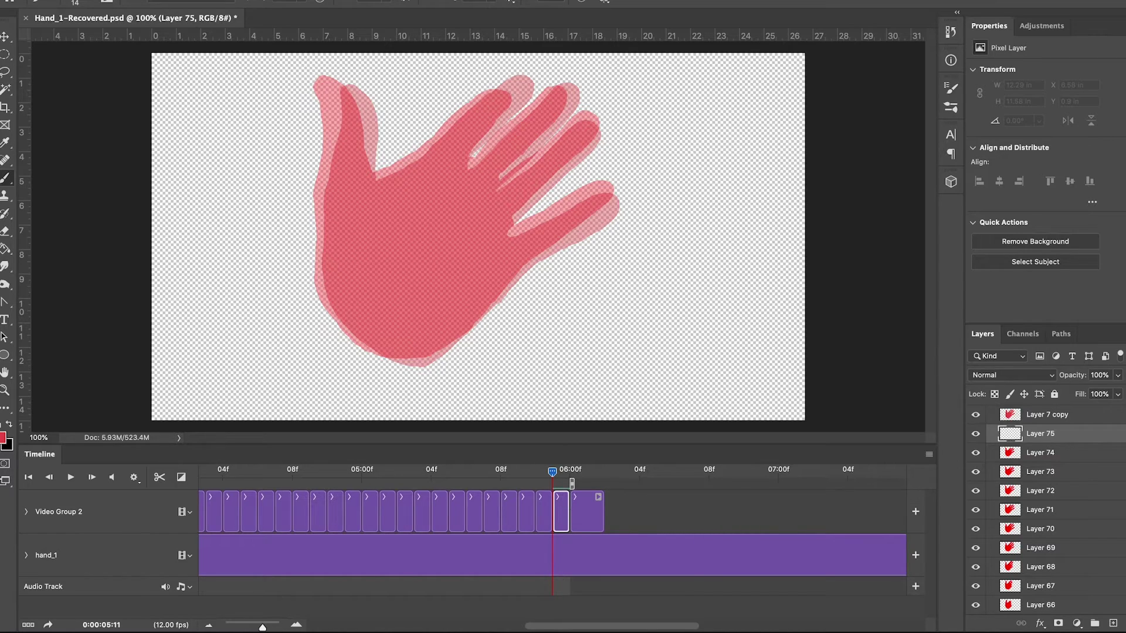
click(8, 39)
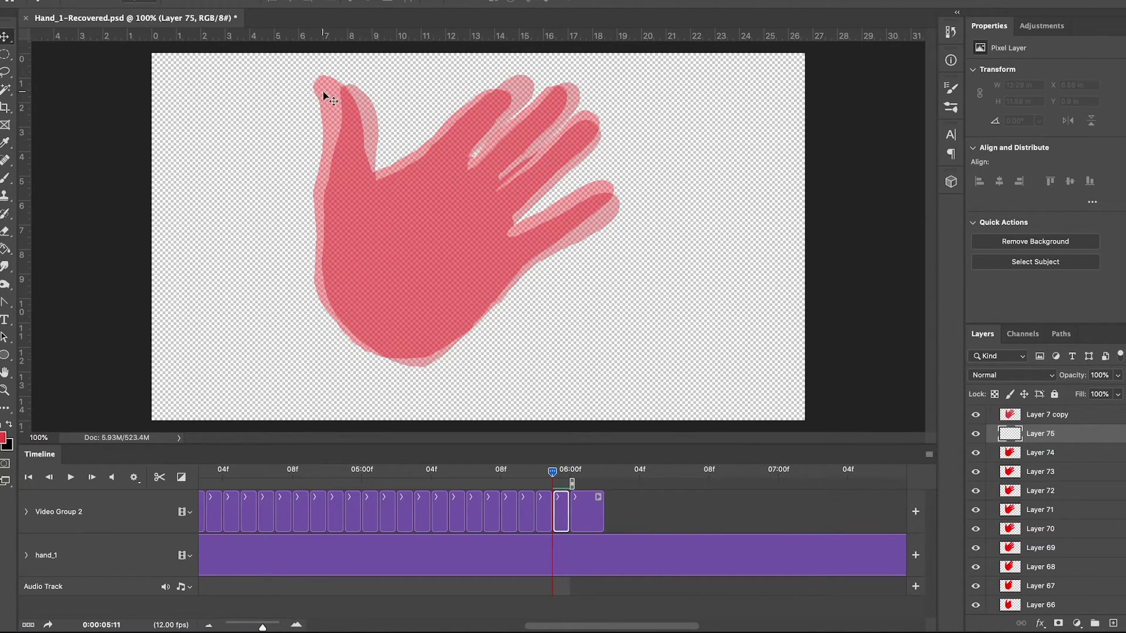
drag(359, 96, 369, 111)
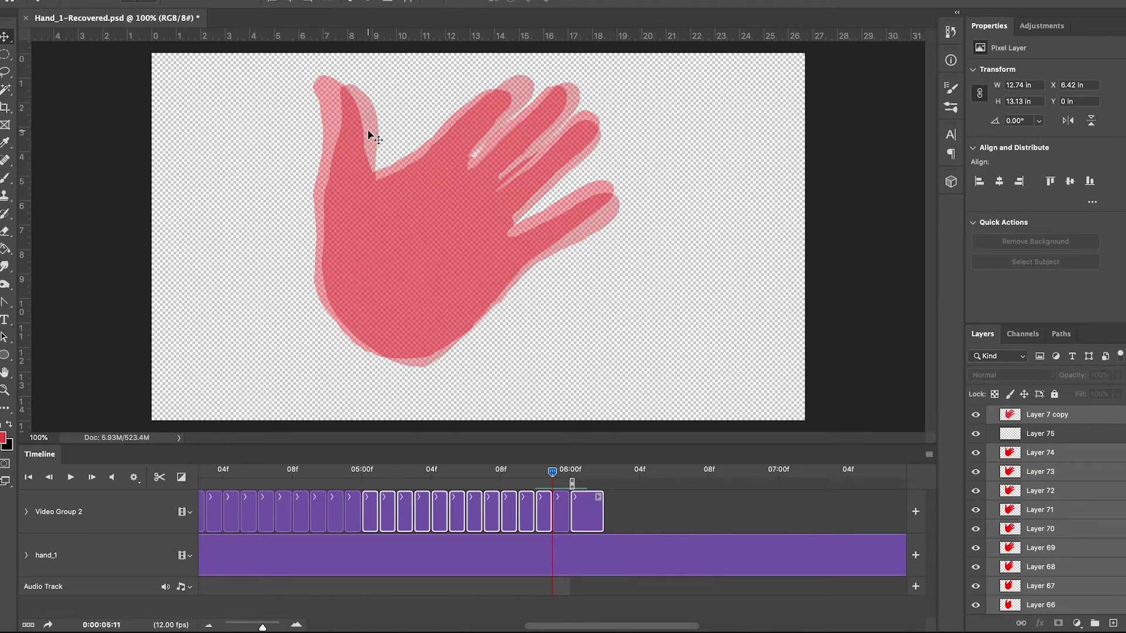
click(656, 507)
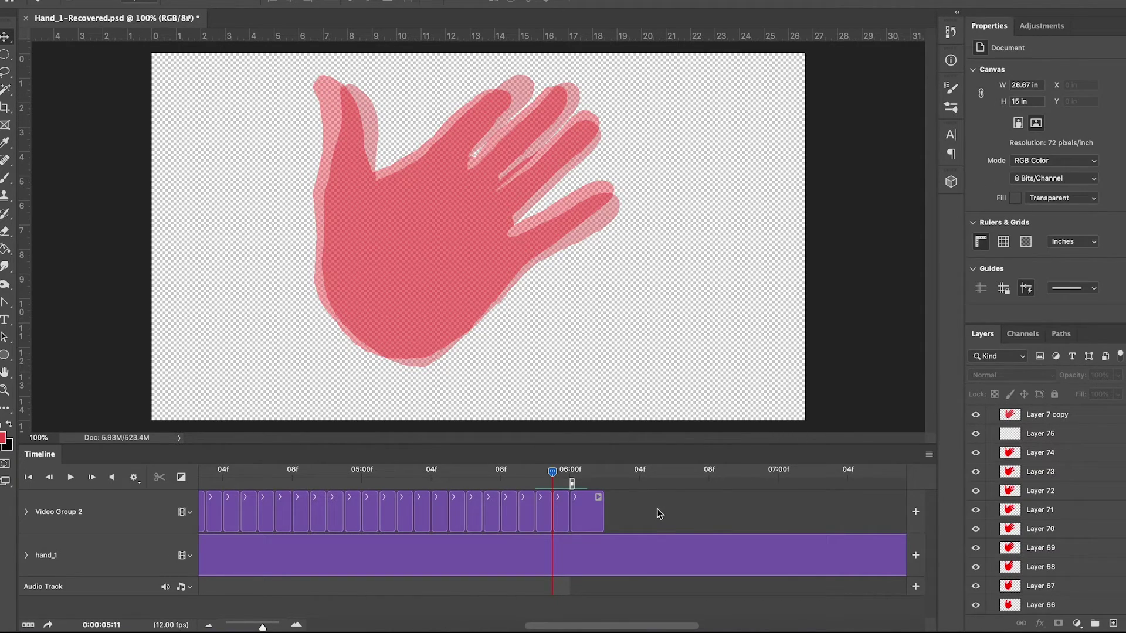
Brush a red hand outline on Layer 75, midway between the two onion-skin hands, and fill it with red
click(560, 503)
key(b)
mouse_move(326, 87)
mouse_down()
mouse_move(323, 292)
mouse_move(373, 350)
mouse_move(412, 359)
mouse_move(614, 201)
mouse_move(582, 195)
mouse_move(512, 228)
mouse_move(598, 128)
mouse_move(587, 119)
mouse_move(538, 196)
mouse_move(583, 151)
mouse_move(591, 115)
mouse_move(501, 181)
mouse_move(569, 109)
mouse_up()
click(7, 232)
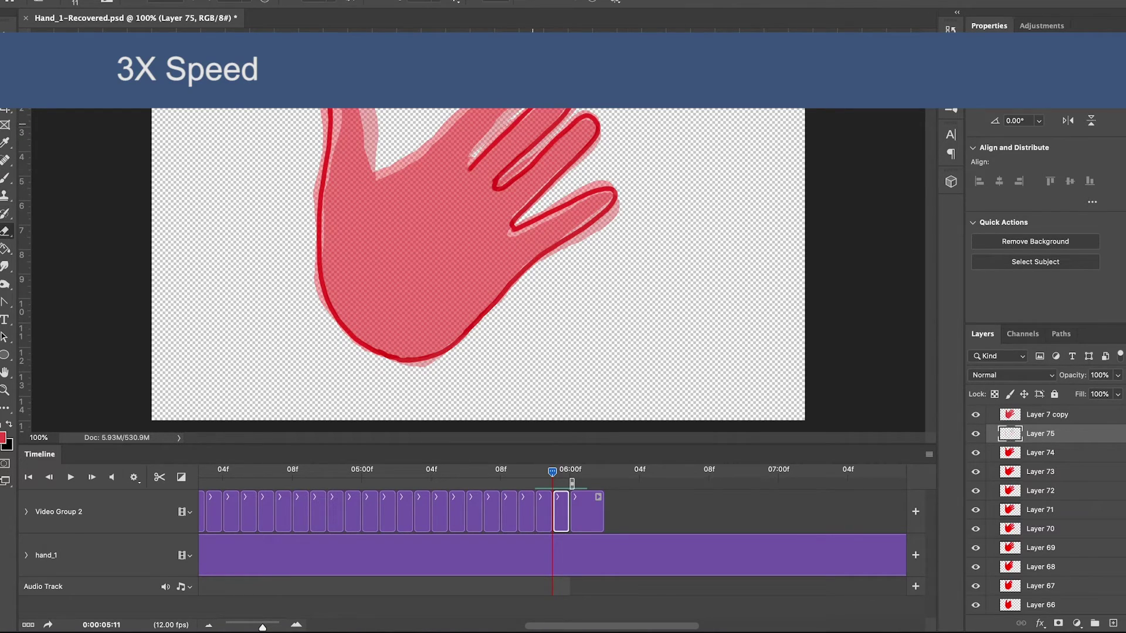
key(b)
mouse_move(470, 169)
mouse_down()
mouse_move(510, 110)
mouse_move(446, 128)
mouse_move(374, 177)
mouse_up()
key(super+z)
mouse_move(373, 181)
mouse_down()
mouse_move(363, 106)
mouse_move(347, 84)
mouse_up()
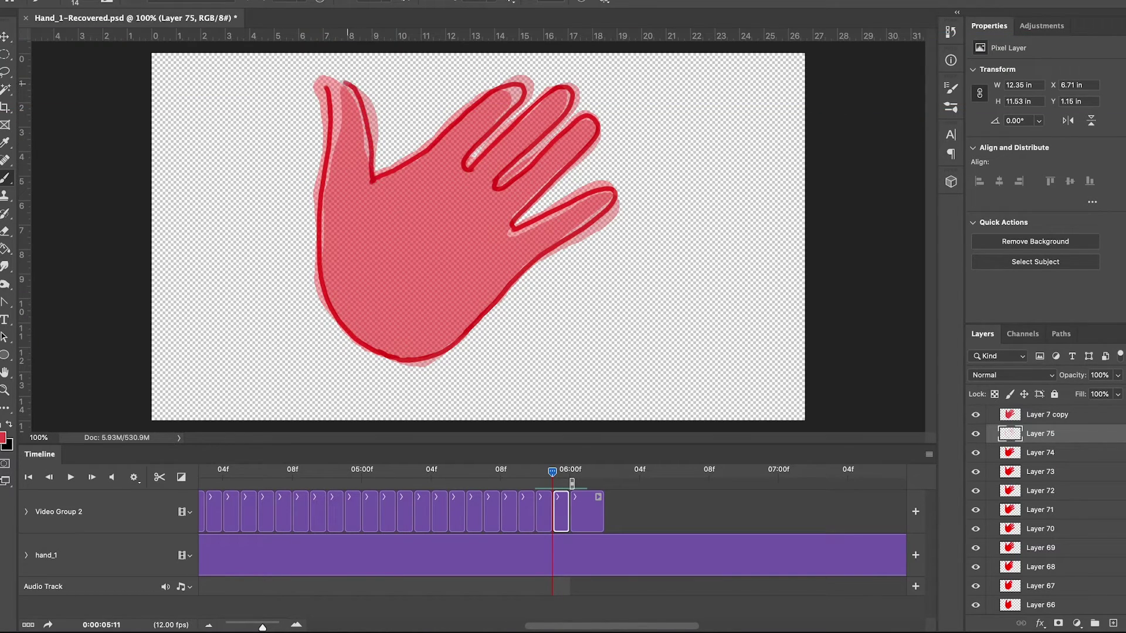
click(7, 248)
click(445, 269)
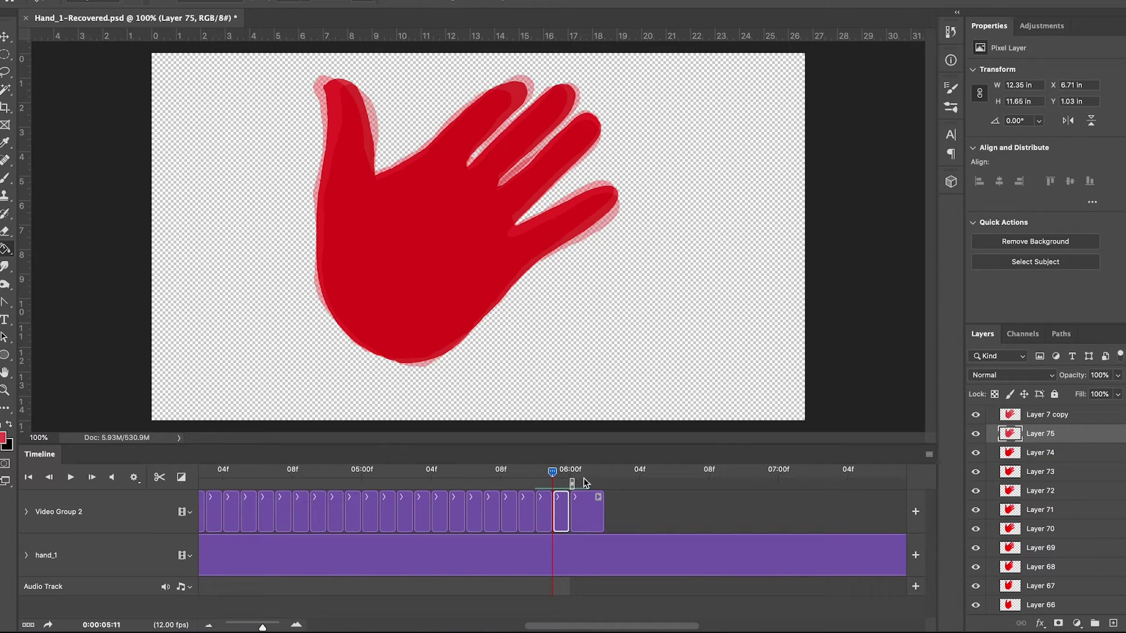
Add a new blank layer after Layer 75 at 0:00:06:00 and trim its clip to one frame
drag(554, 470, 568, 472)
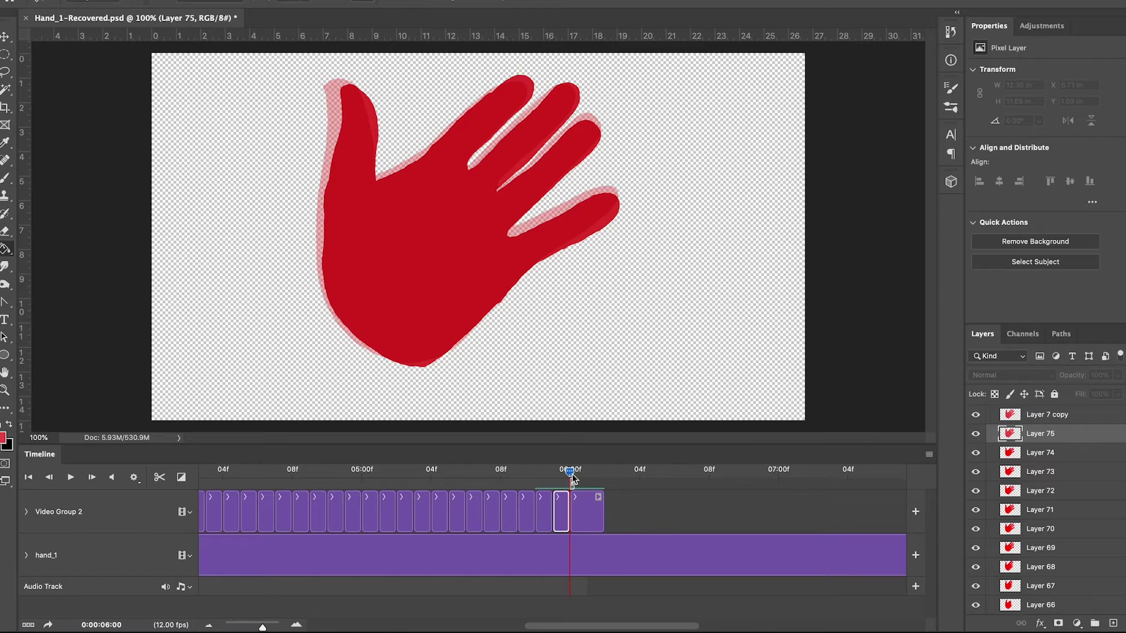
key(ctrl+shift+alt+n)
drag(263, 626, 252, 627)
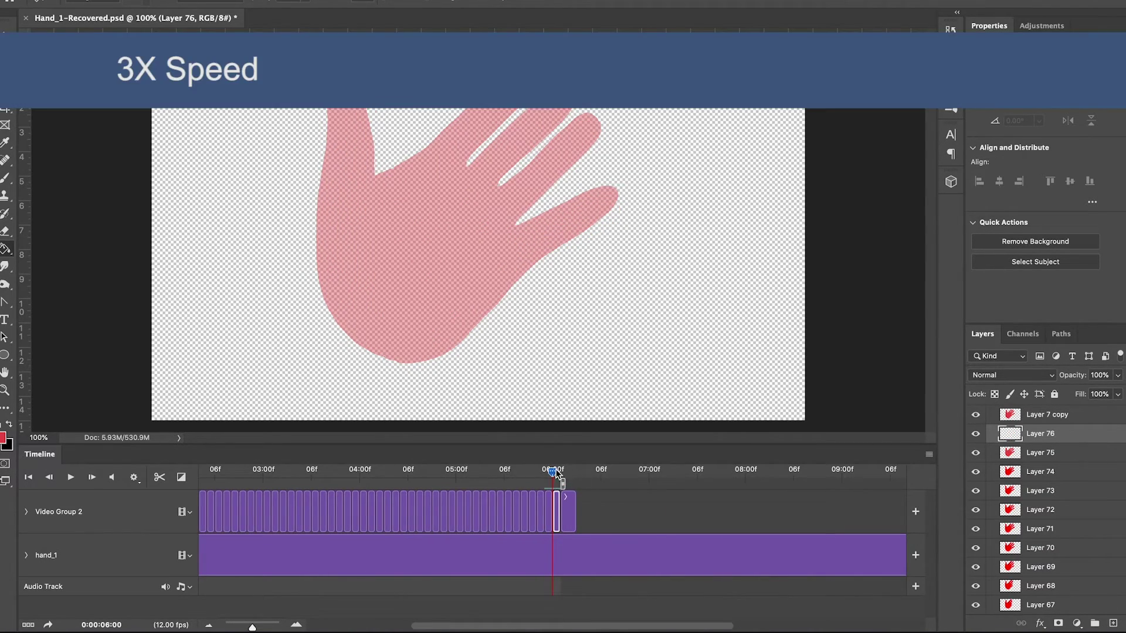
Brush the in-between hand outline on Layer 76, between Layer 75 and Layer 7 copy, and fill it with red
click(5, 177)
drag(553, 474, 552, 472)
mouse_move(332, 110)
mouse_down()
mouse_move(320, 273)
mouse_move(392, 357)
mouse_move(457, 339)
mouse_move(578, 237)
mouse_move(583, 197)
mouse_move(507, 232)
mouse_move(589, 151)
mouse_move(559, 139)
mouse_move(496, 190)
mouse_move(565, 115)
mouse_move(524, 116)
mouse_move(465, 170)
mouse_move(524, 80)
mouse_move(375, 179)
mouse_move(359, 91)
mouse_move(332, 87)
mouse_up()
key(e)
key(b)
key(g)
click(418, 311)
Add a new blank layer between Layer 74 and Layer 75 at 0:00:05:11 and trim its clip to one frame
drag(552, 473, 544, 477)
click(545, 512)
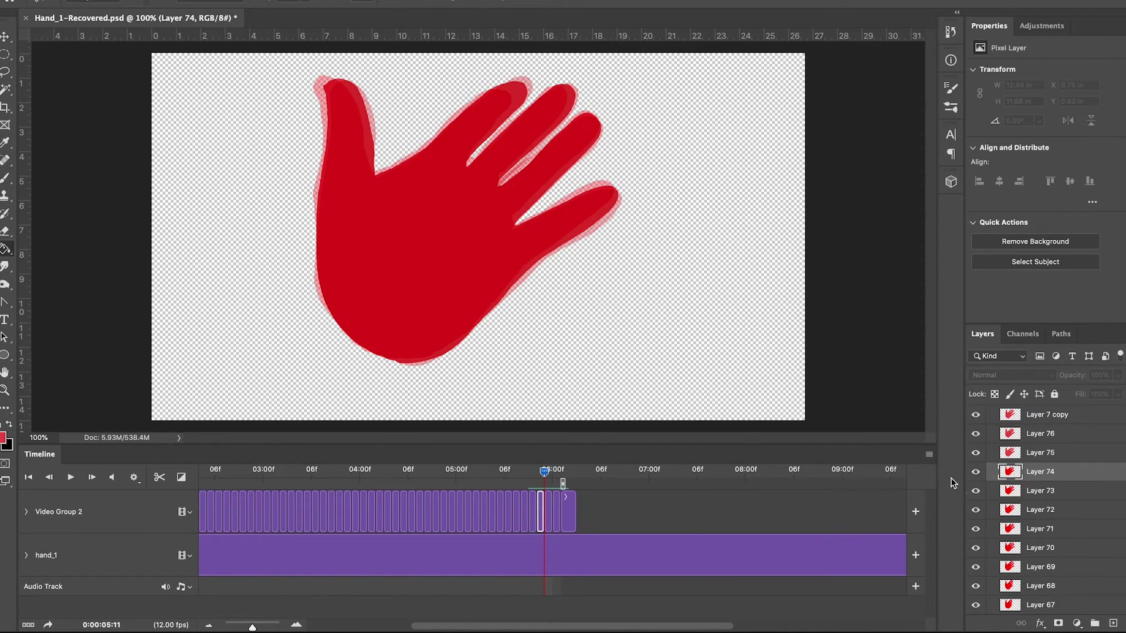
click(1114, 625)
drag(252, 626, 241, 629)
drag(521, 512, 358, 506)
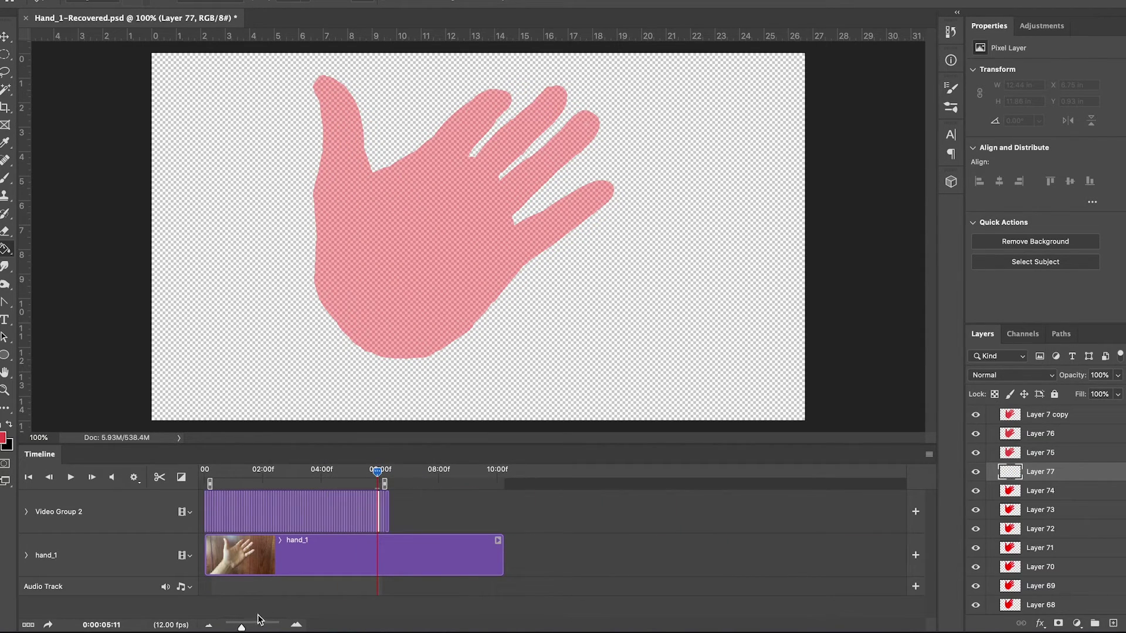
drag(242, 627, 249, 628)
Brush the in-between hand outline on Layer 77, following the neighbouring onion-skin hands, and fill it with red
drag(555, 473, 552, 473)
key(b)
mouse_move(326, 112)
mouse_down()
mouse_move(318, 285)
mouse_move(379, 356)
mouse_move(443, 347)
mouse_move(580, 227)
mouse_move(582, 186)
mouse_move(527, 221)
mouse_move(527, 199)
mouse_move(571, 158)
mouse_move(560, 138)
mouse_move(494, 189)
mouse_move(545, 111)
mouse_move(469, 165)
mouse_move(511, 107)
mouse_move(477, 100)
mouse_move(410, 162)
mouse_move(366, 142)
mouse_move(322, 85)
mouse_up()
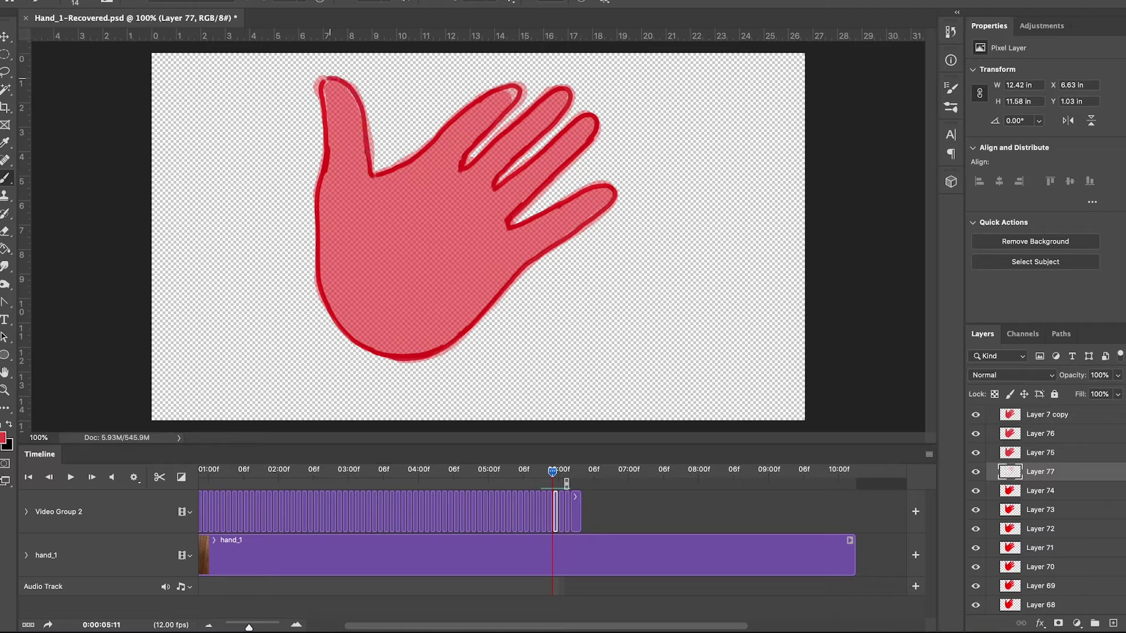
key(g)
click(456, 256)
Turn off onion skins and play back the loop across the new in-between frames
click(928, 457)
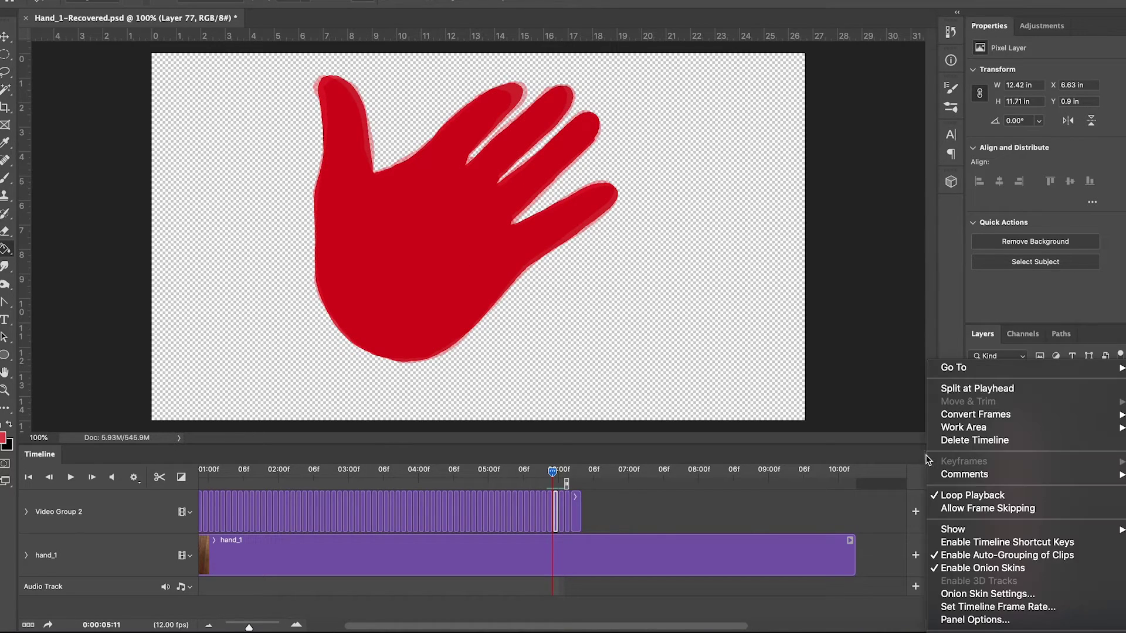
click(1049, 494)
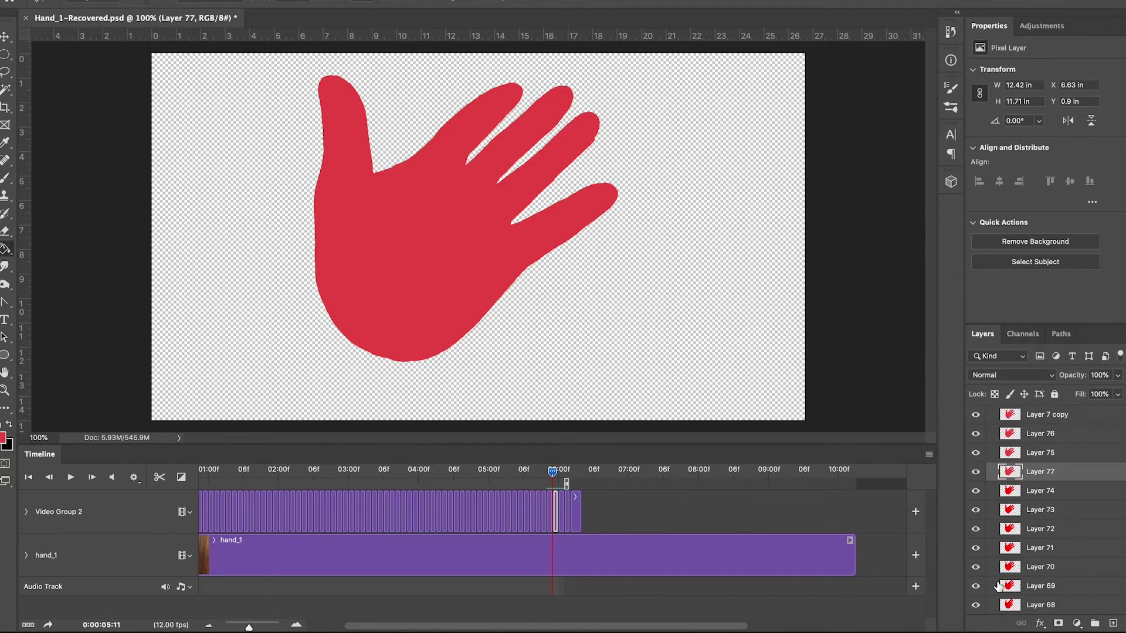
drag(252, 629, 267, 629)
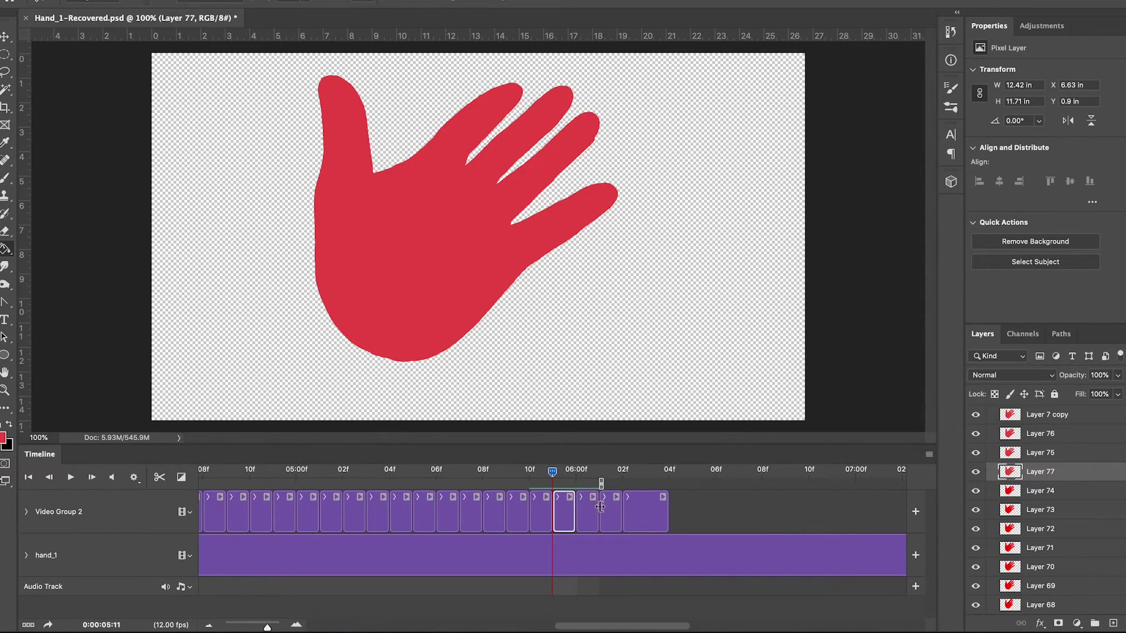
click(597, 468)
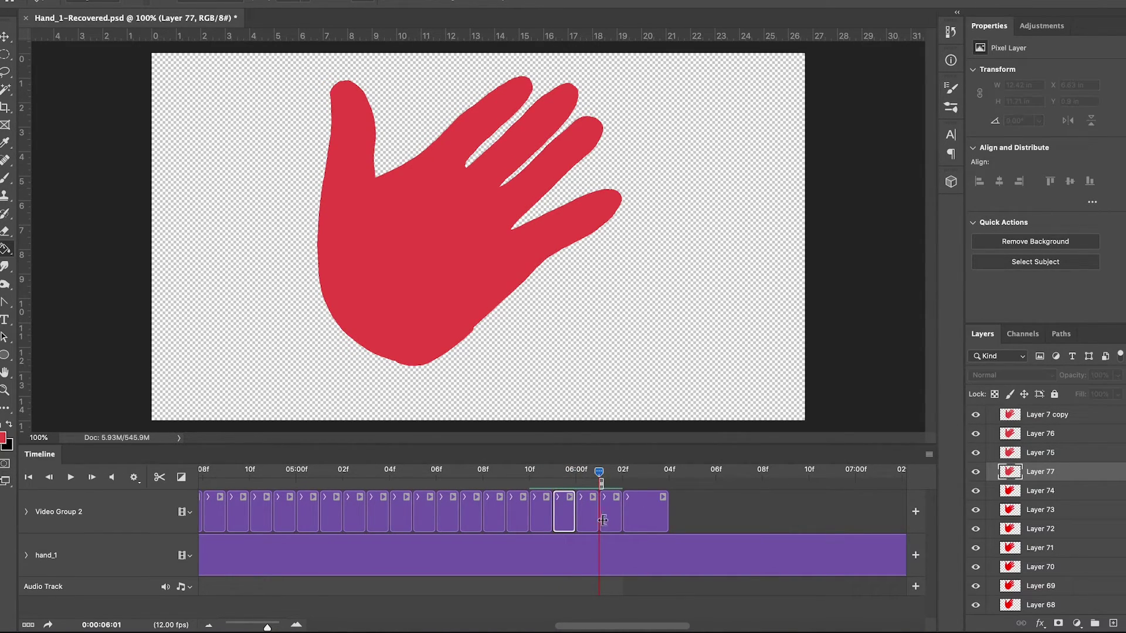
drag(267, 628, 244, 628)
drag(478, 473, 413, 481)
click(71, 477)
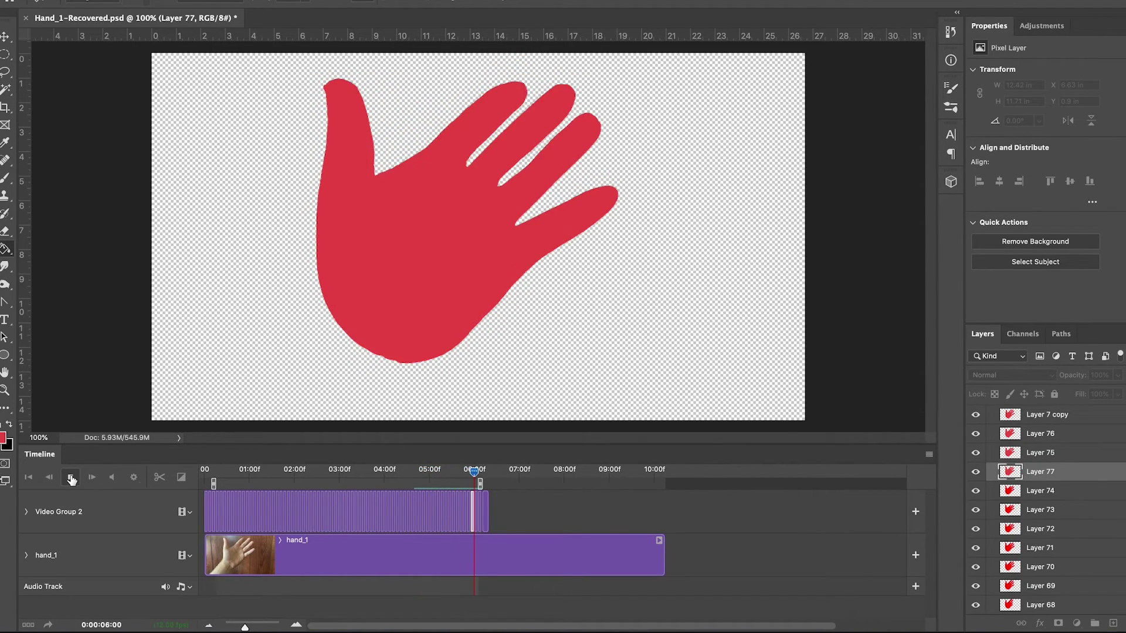
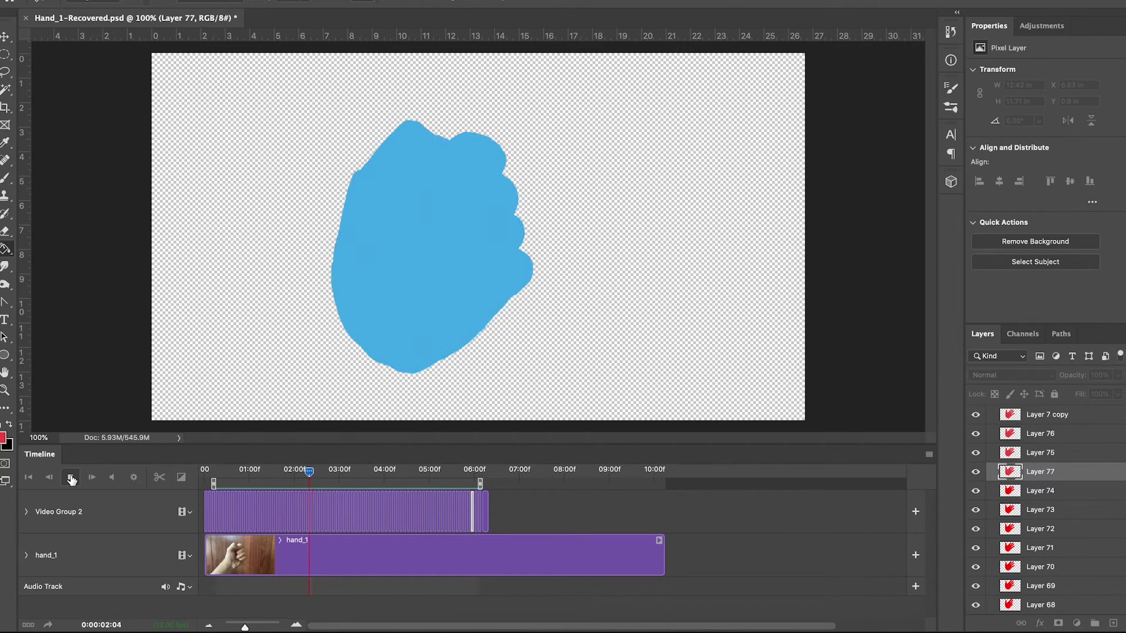
click(71, 479)
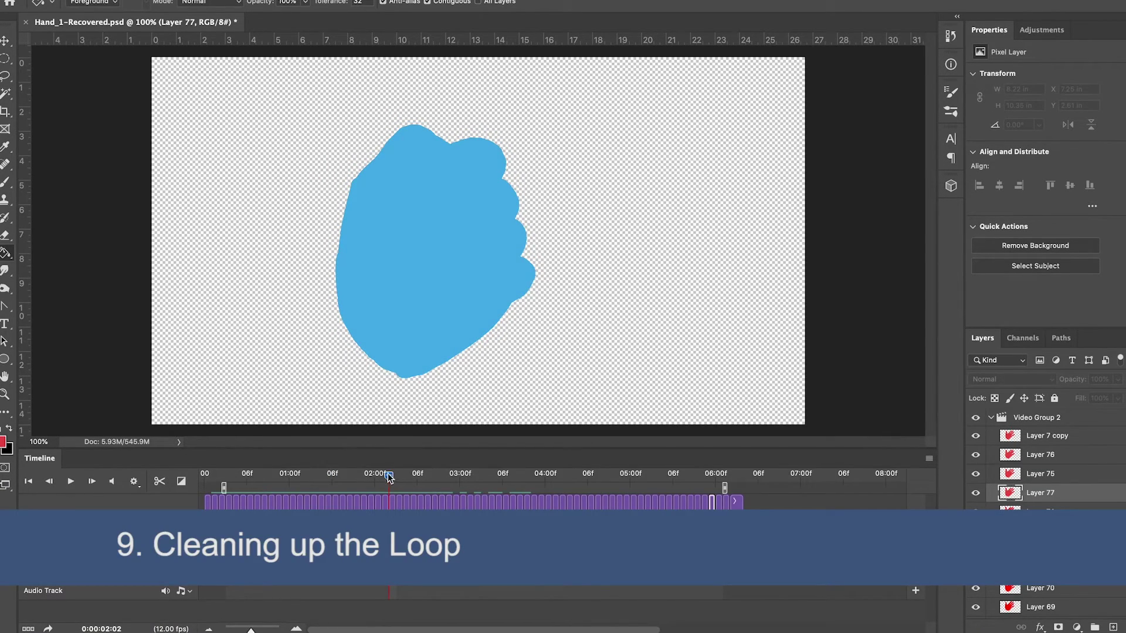
Play back the blue fist section from 0:00:02:02 to check its motion, and return the playhead to that frame
drag(363, 483, 392, 483)
click(72, 483)
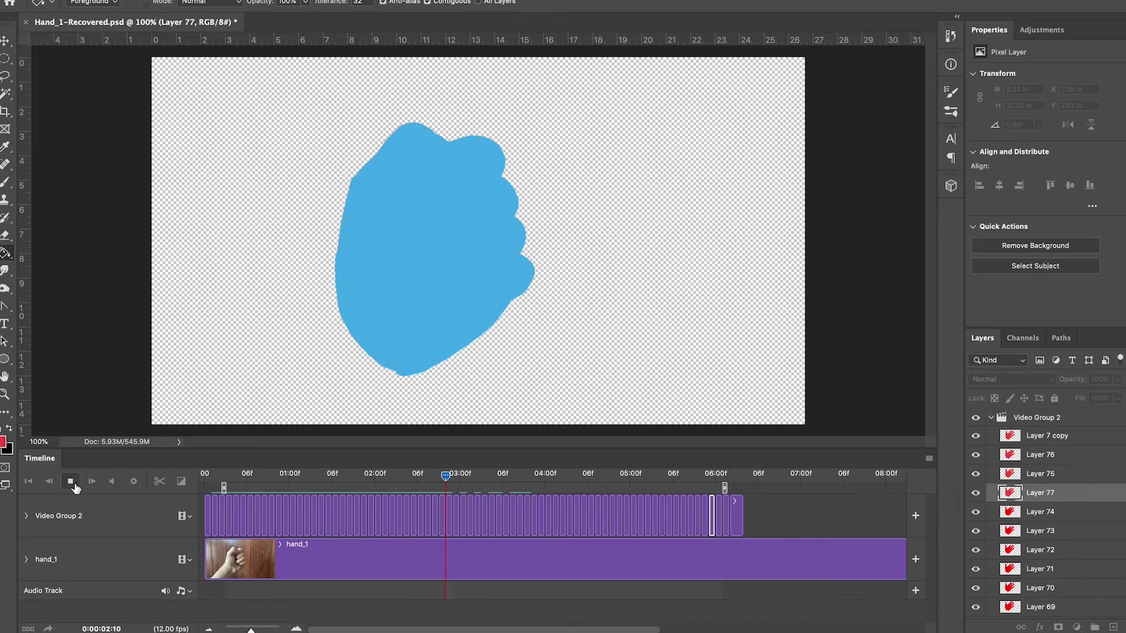
click(73, 485)
drag(637, 481, 389, 490)
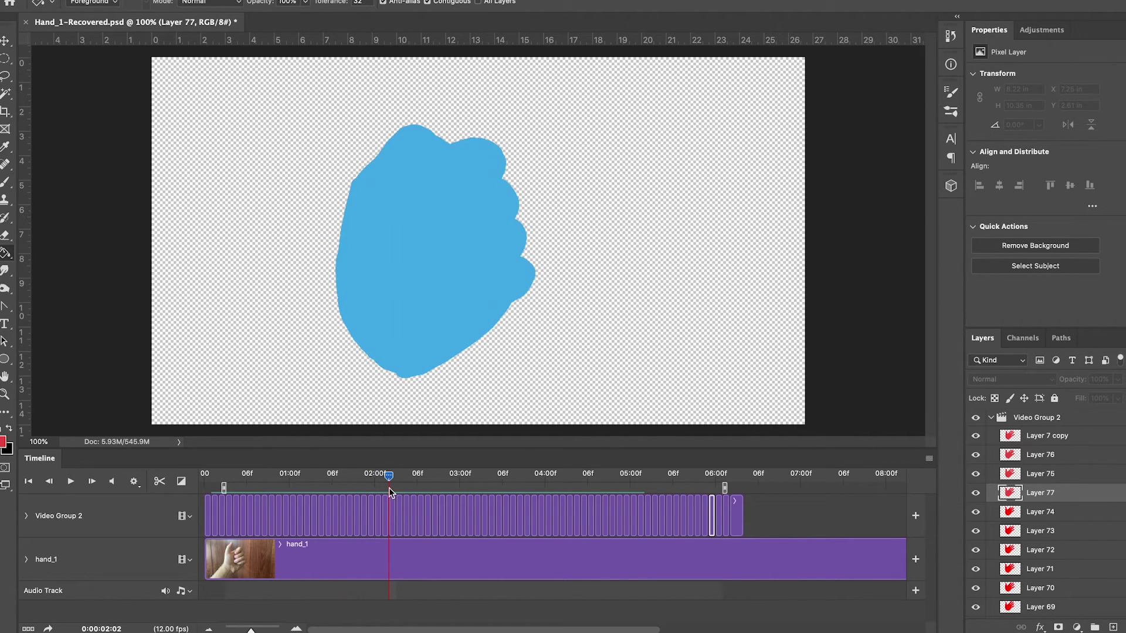
drag(251, 631, 257, 632)
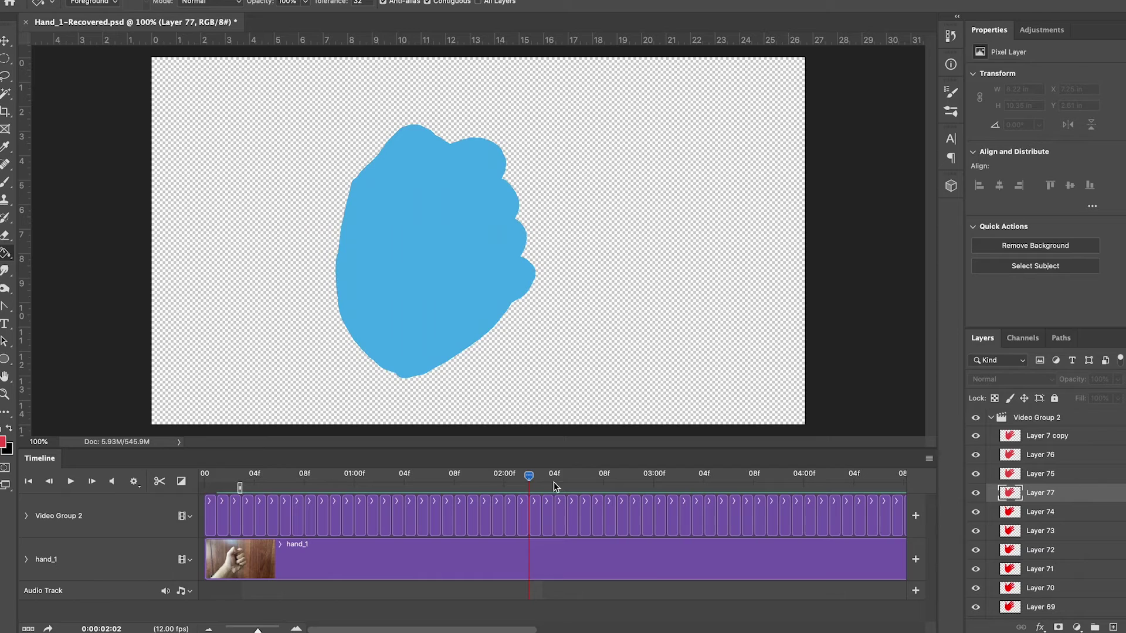
drag(526, 477, 529, 476)
Reorder the fist clips in Video Group 2, moving Layer 35 before Layer 34 and Layer 37 before Layer 36
scroll(582, 607, right, 5)
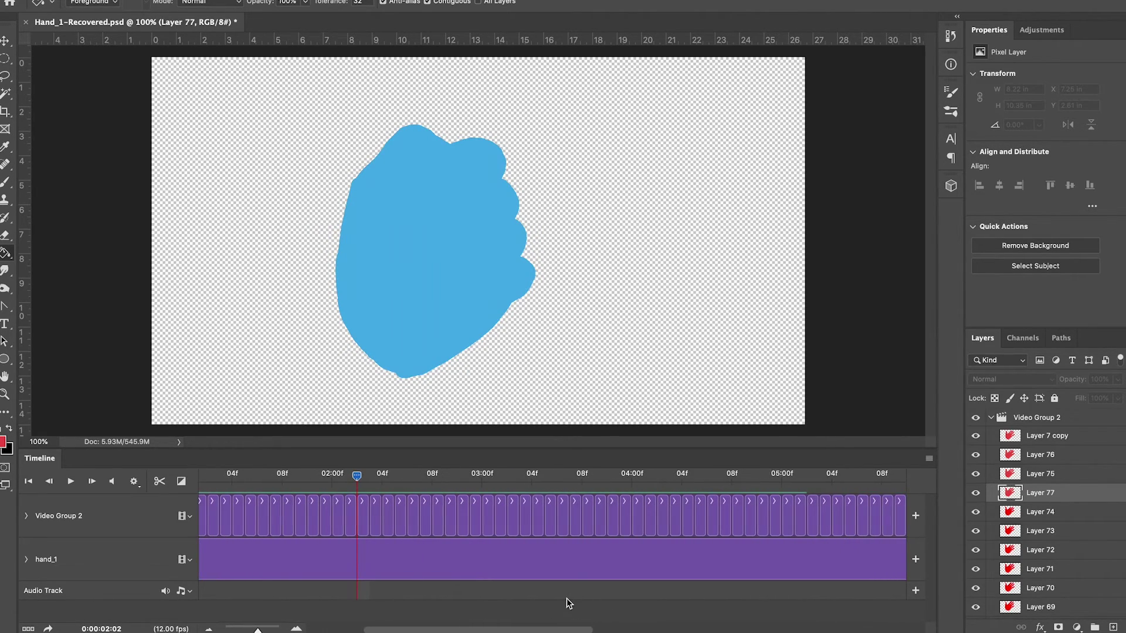
drag(358, 476, 397, 482)
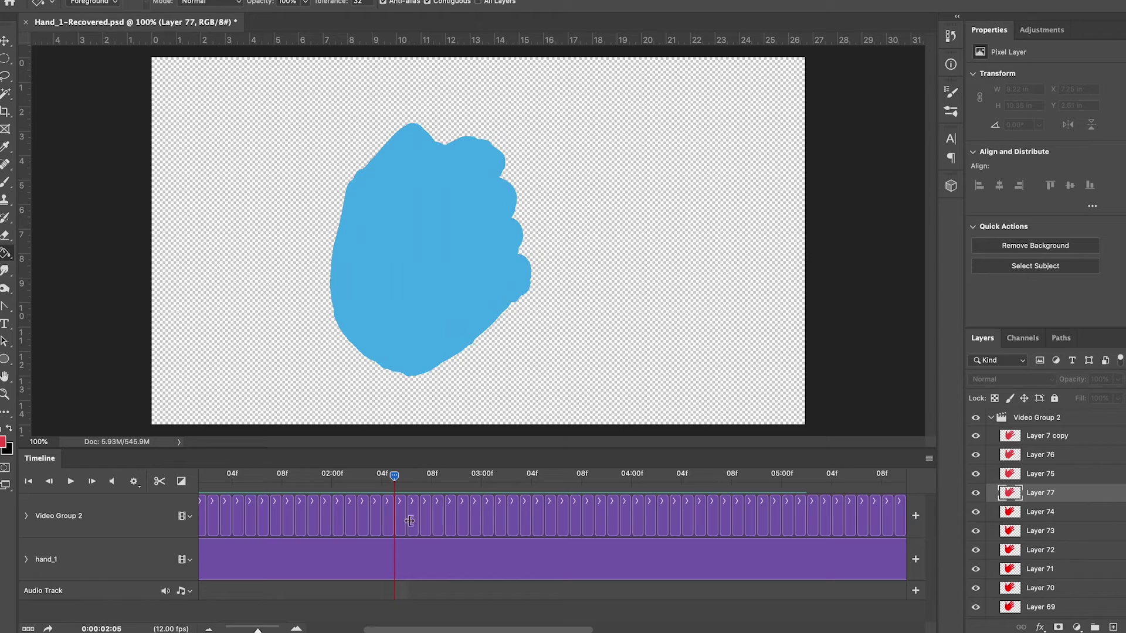
drag(404, 479, 394, 479)
click(433, 526)
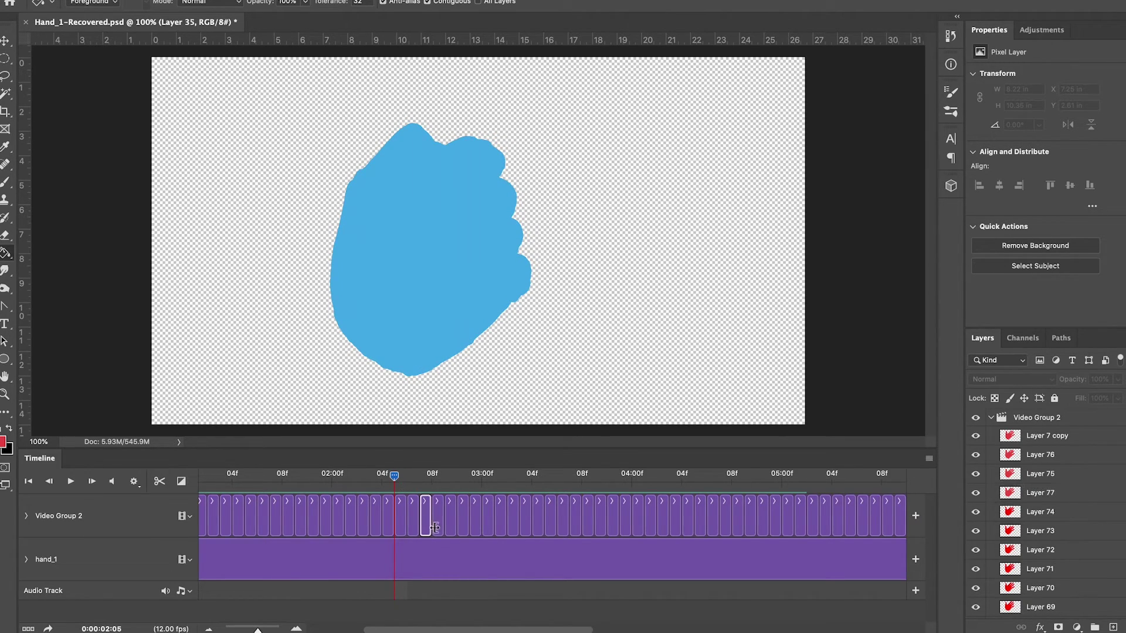
drag(427, 520, 410, 519)
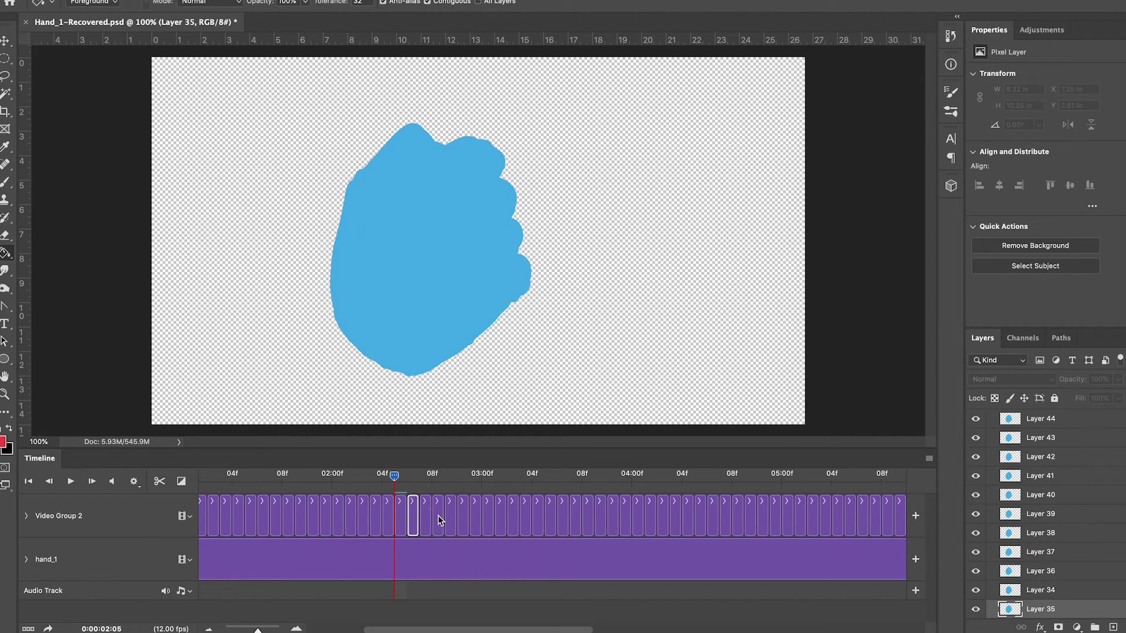
click(456, 519)
mouse_move(443, 512)
mouse_down()
mouse_move(433, 516)
mouse_move(440, 529)
mouse_up()
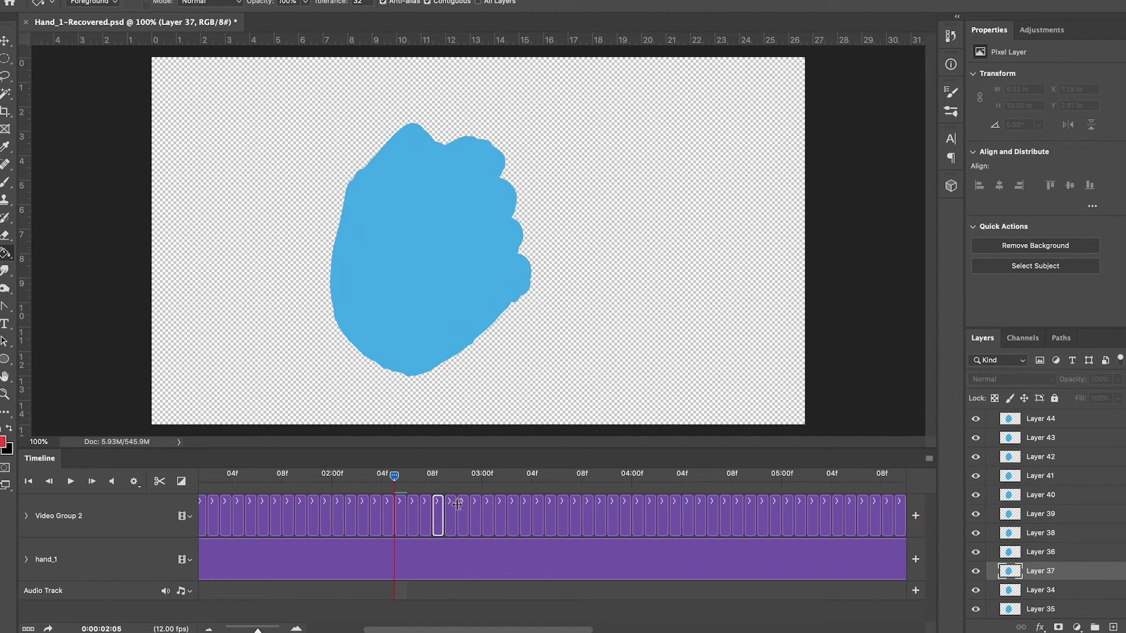
Move the Layer 40 clip at 0:00:03:00 one frame earlier, before Layer 39
drag(413, 470, 480, 474)
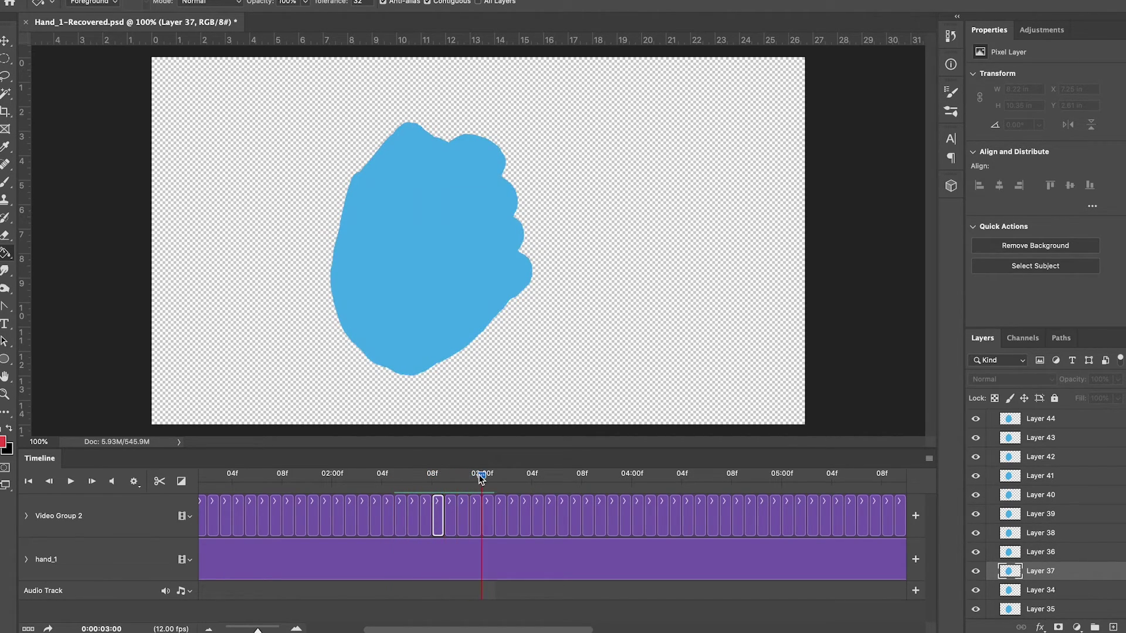
click(490, 514)
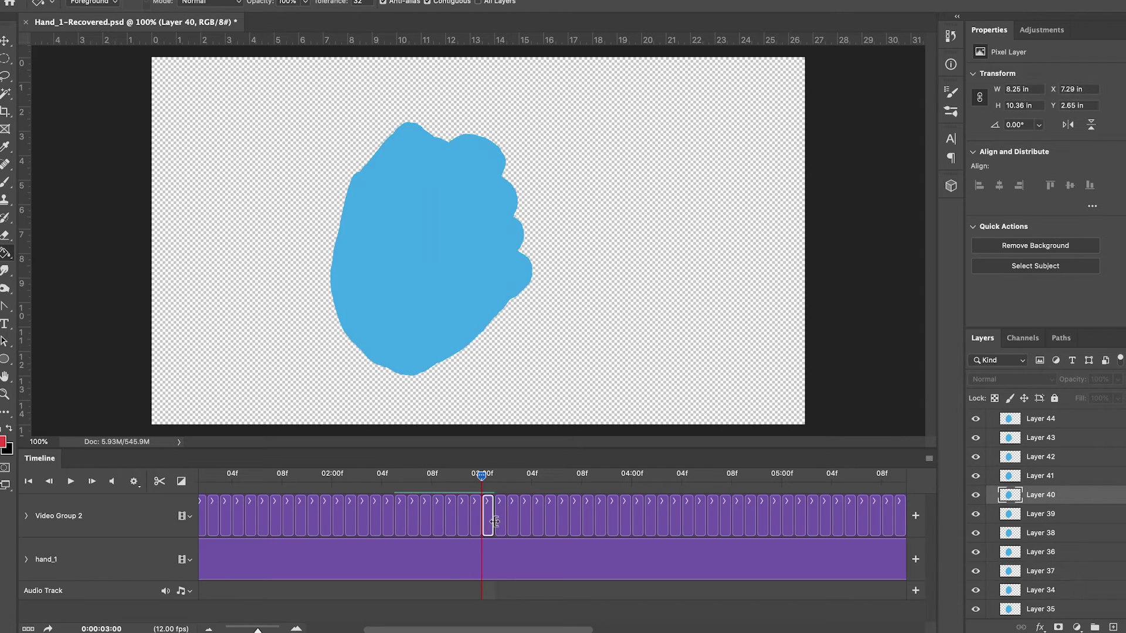
drag(490, 521, 468, 512)
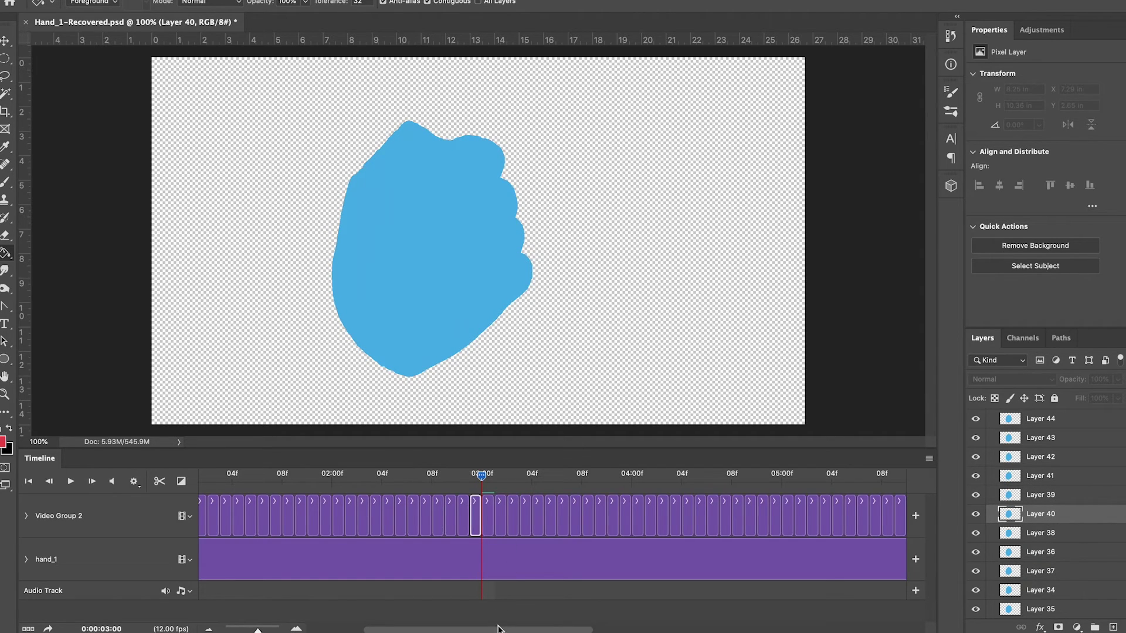
Continue reordering the fist clips in Video Group 2, moving Layer 43 before Layer 42 and Layer 45 before Layer 44
drag(482, 476, 507, 477)
click(516, 516)
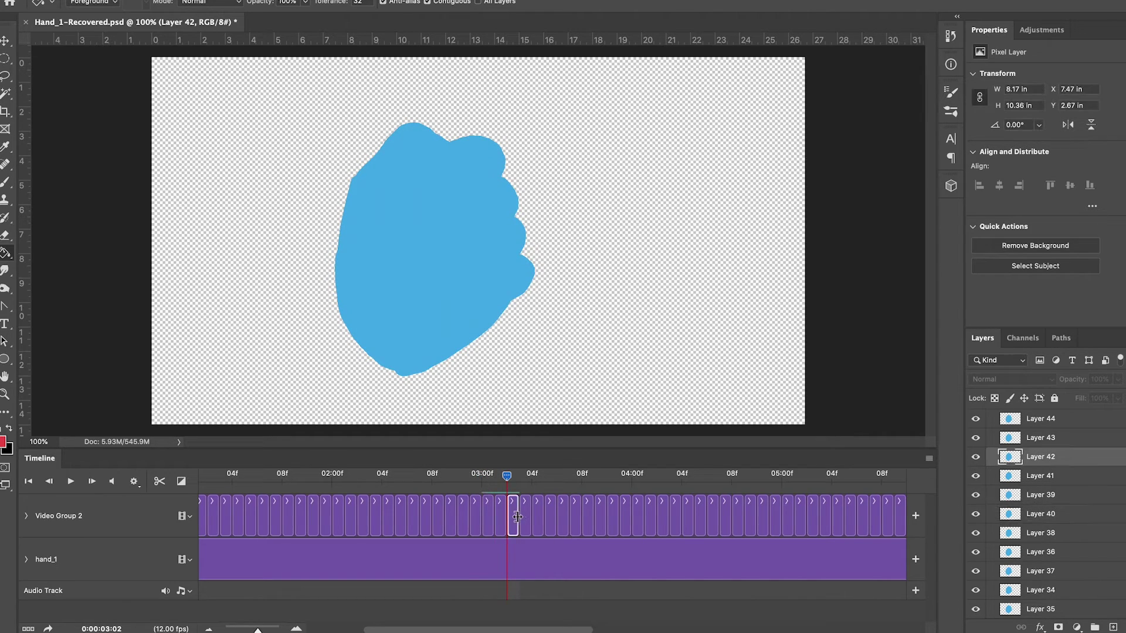
click(529, 518)
mouse_move(527, 521)
mouse_down()
mouse_move(503, 520)
mouse_move(512, 537)
mouse_up()
click(549, 522)
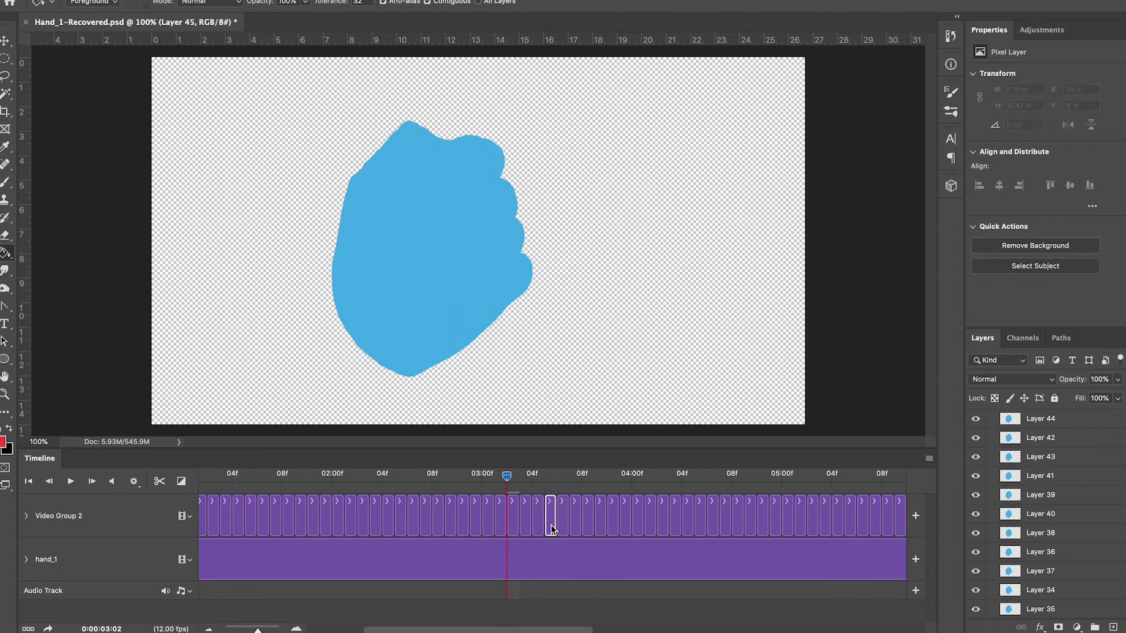
drag(550, 516, 536, 519)
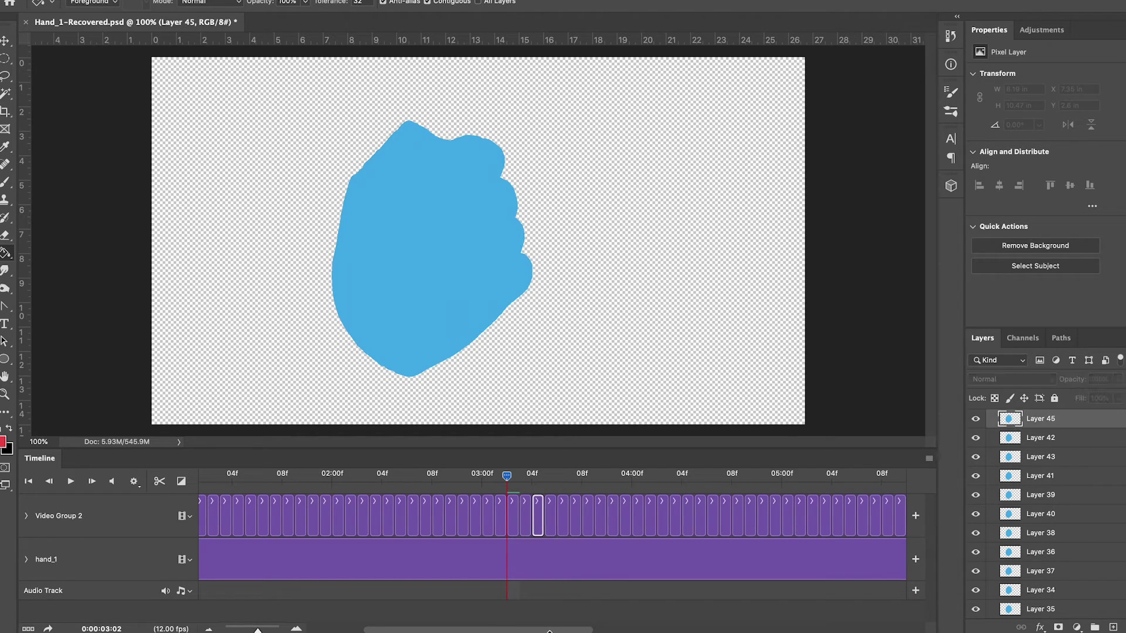
Reorder the clips around 0:00:03:10, moving Layer 50 before Layer 49 and Layer 52 before Layer 51
scroll(582, 532, right, 3)
click(537, 485)
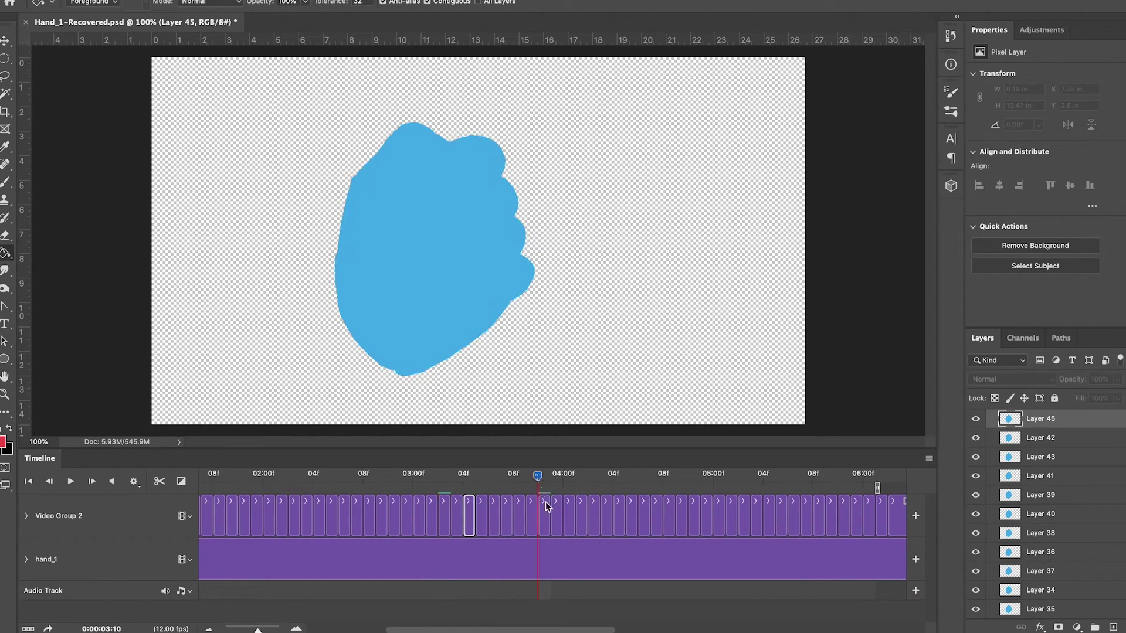
click(546, 514)
drag(544, 520, 527, 517)
click(570, 520)
Reorder the clips from 0:00:04:03 on, moving Layer 55 before Layer 54 and Layer 58 before Layer 57
drag(540, 477, 600, 479)
click(610, 519)
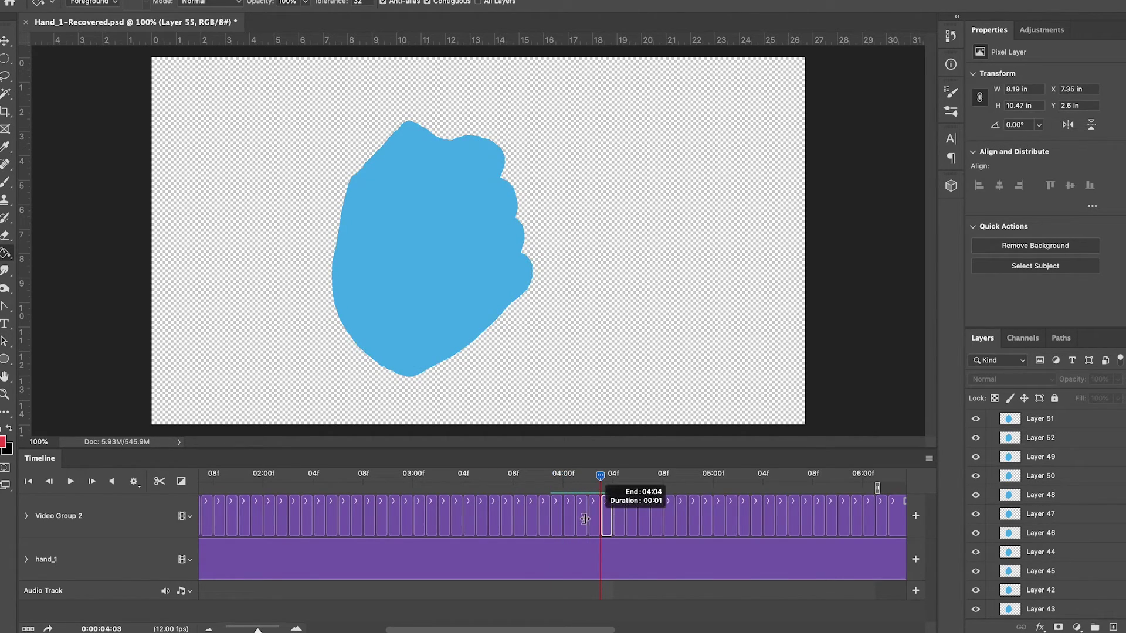
mouse_move(607, 518)
mouse_down()
mouse_move(588, 516)
mouse_move(614, 516)
mouse_up()
click(646, 517)
Play back the reordered fist section and check the frames around the Layer 50 clip at 0:00:03:09
drag(600, 476, 303, 502)
click(73, 482)
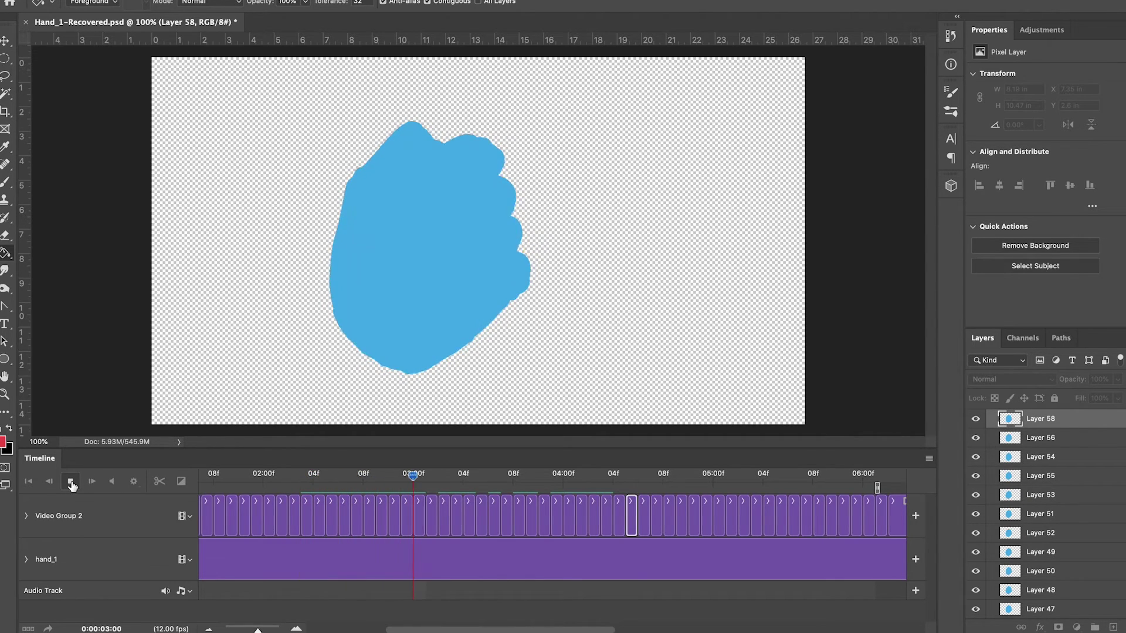
click(71, 481)
drag(772, 476, 526, 497)
click(533, 516)
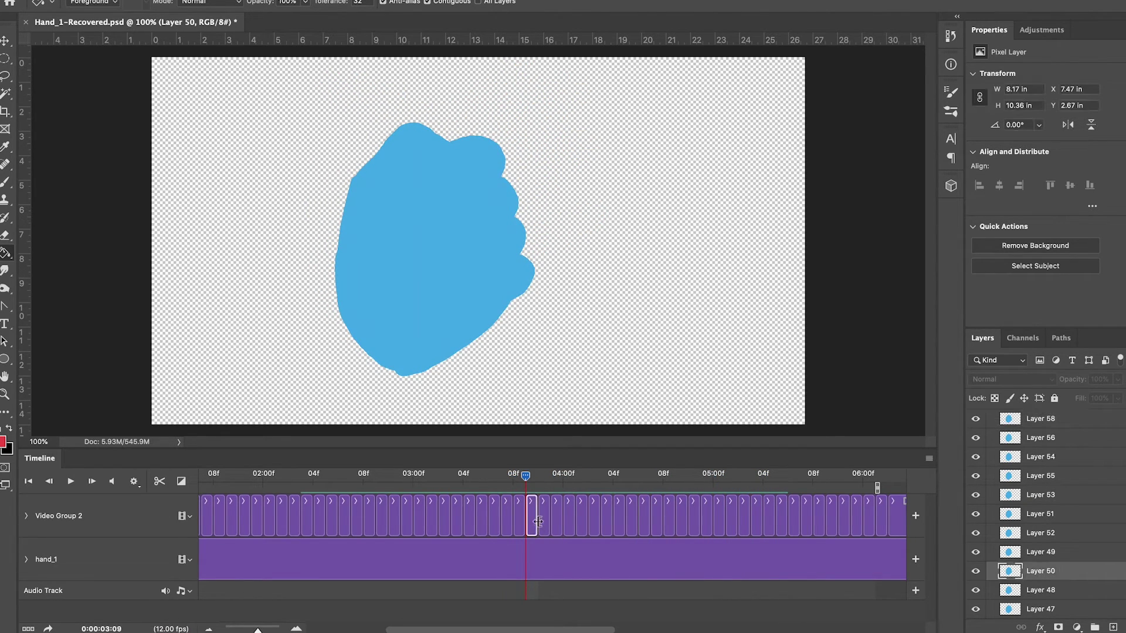
drag(530, 474, 546, 476)
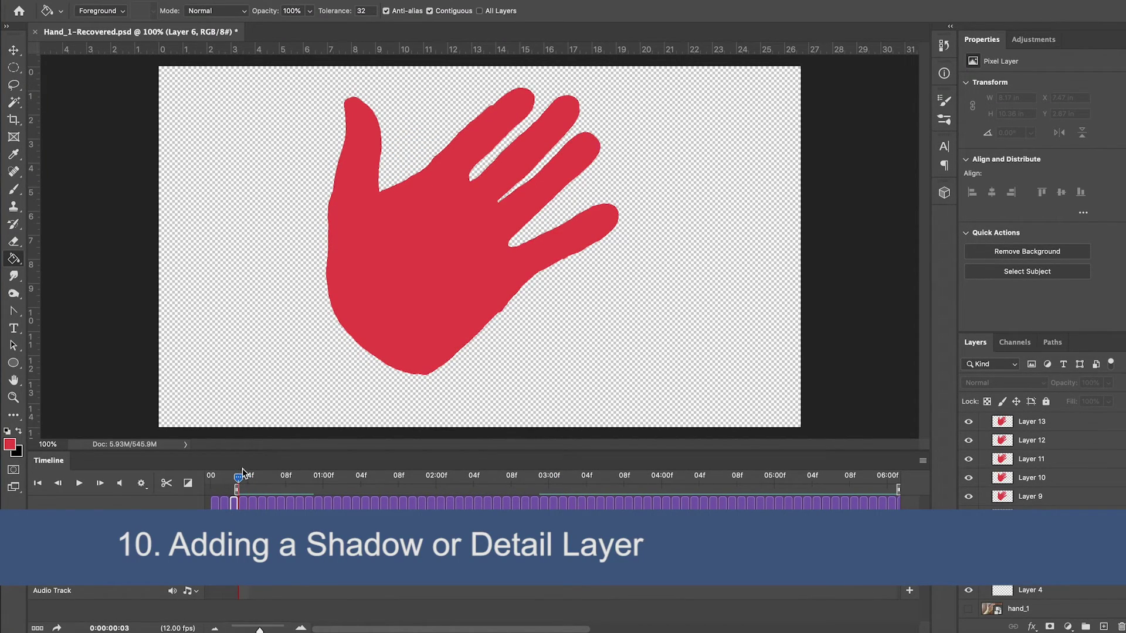
Scrub through the hand animation and back to 0:00:00:03, and collapse Video Group 2 in the layer list
scroll(1032, 504, up, 3)
scroll(1031, 504, down, 2)
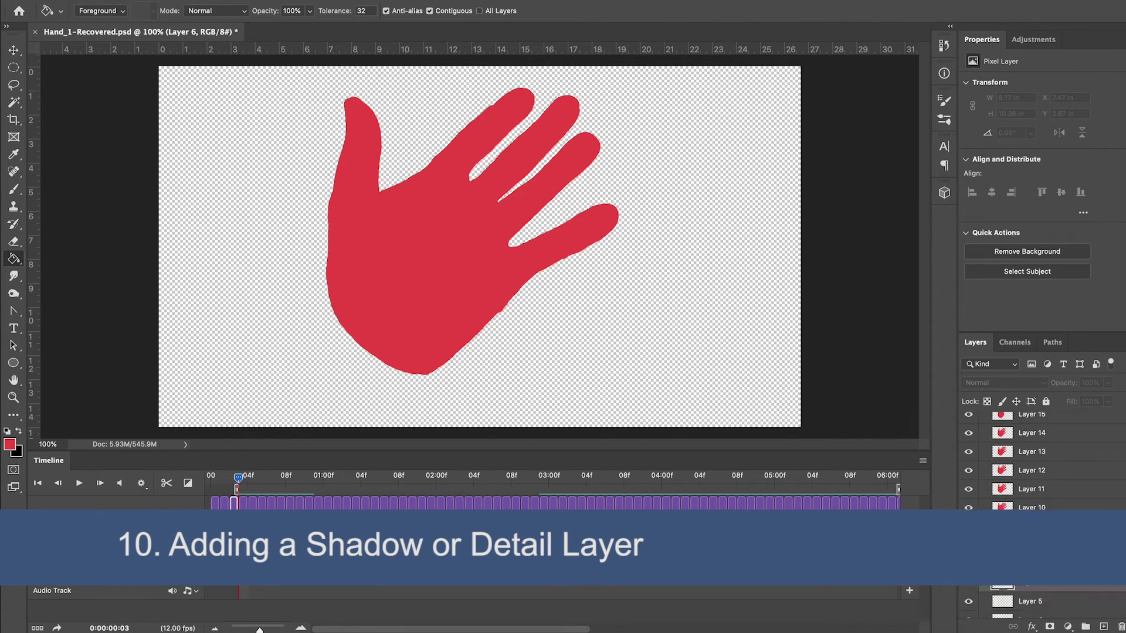
scroll(1032, 504, up, 1)
scroll(1032, 516, up, 15)
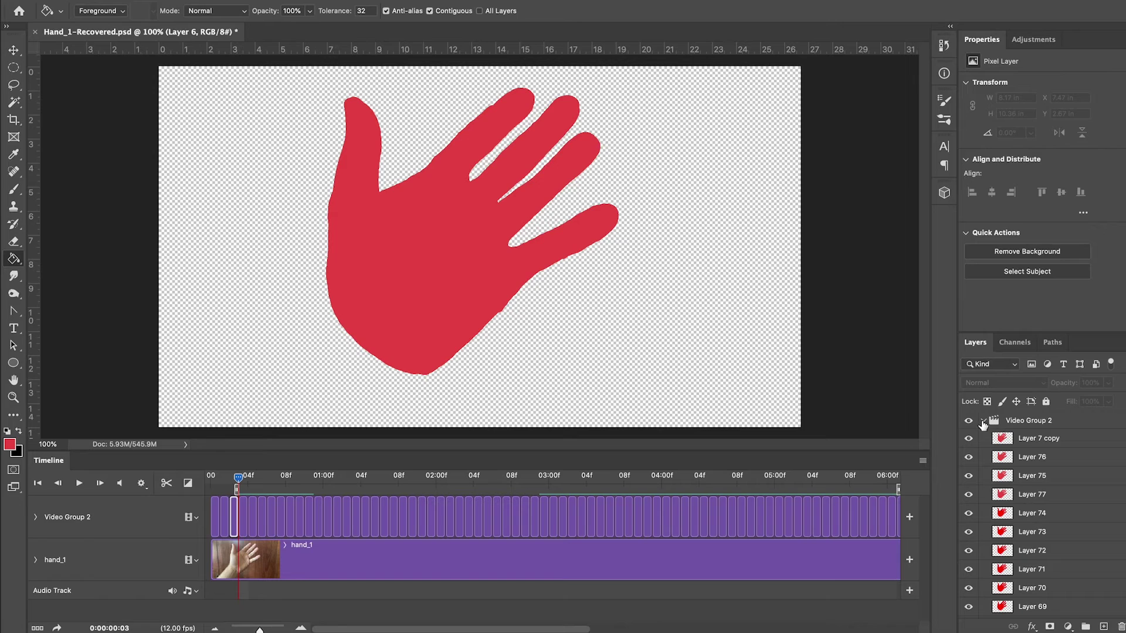
drag(240, 478, 537, 478)
drag(519, 481, 242, 487)
click(983, 422)
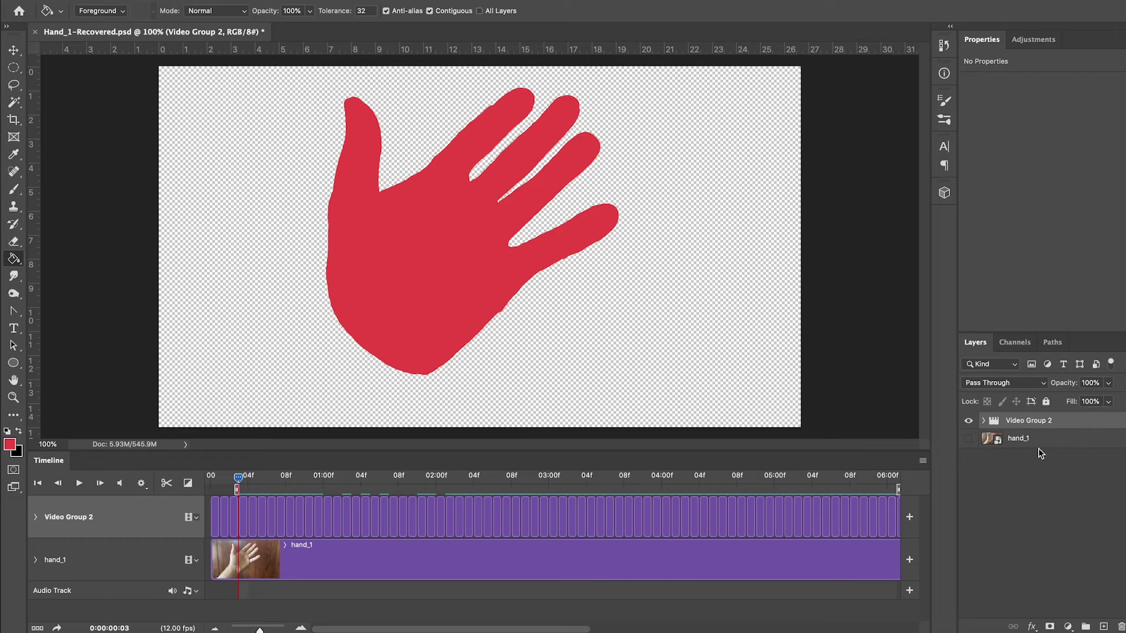
Create a new video group above Video Group 2 and add a blank layer at 0:00:00:00 trimmed to one frame
click(195, 517)
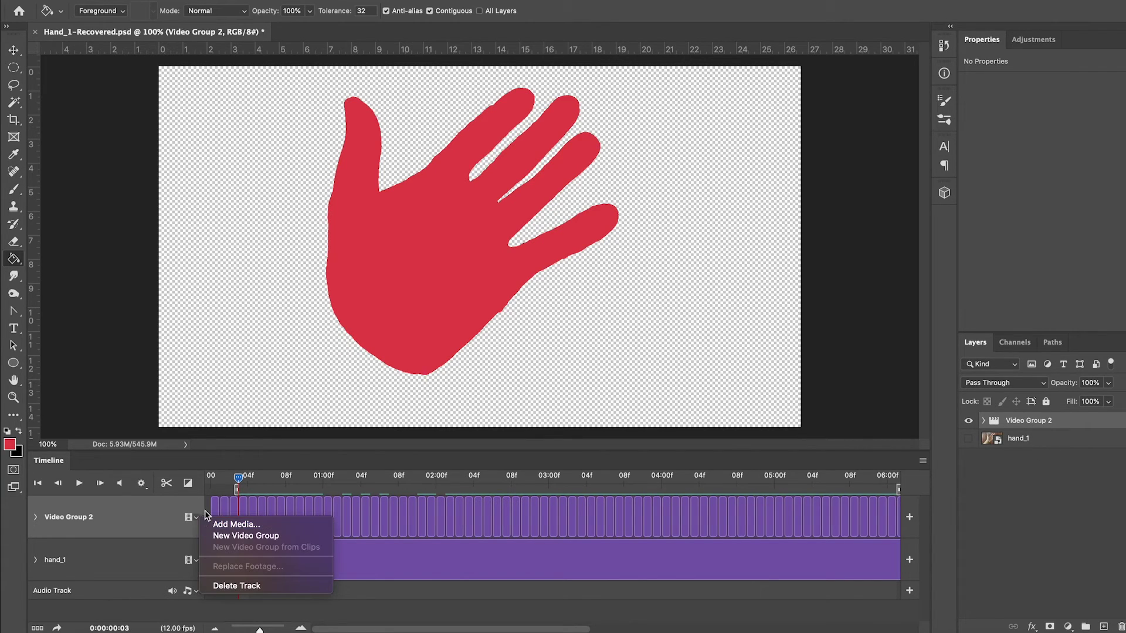
click(288, 541)
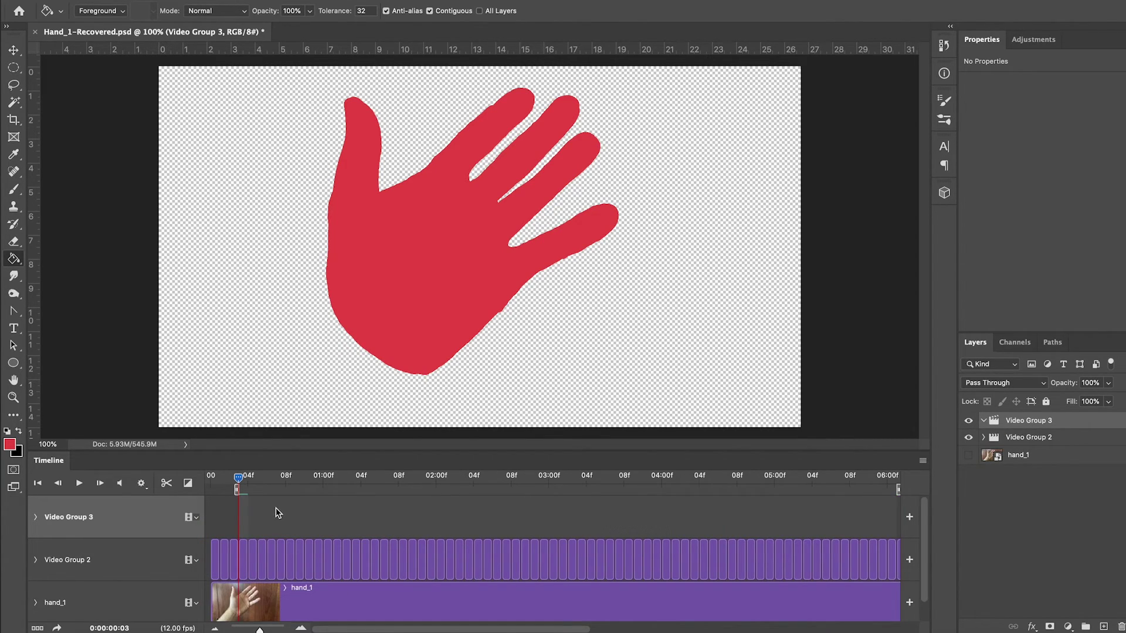
drag(238, 476, 203, 476)
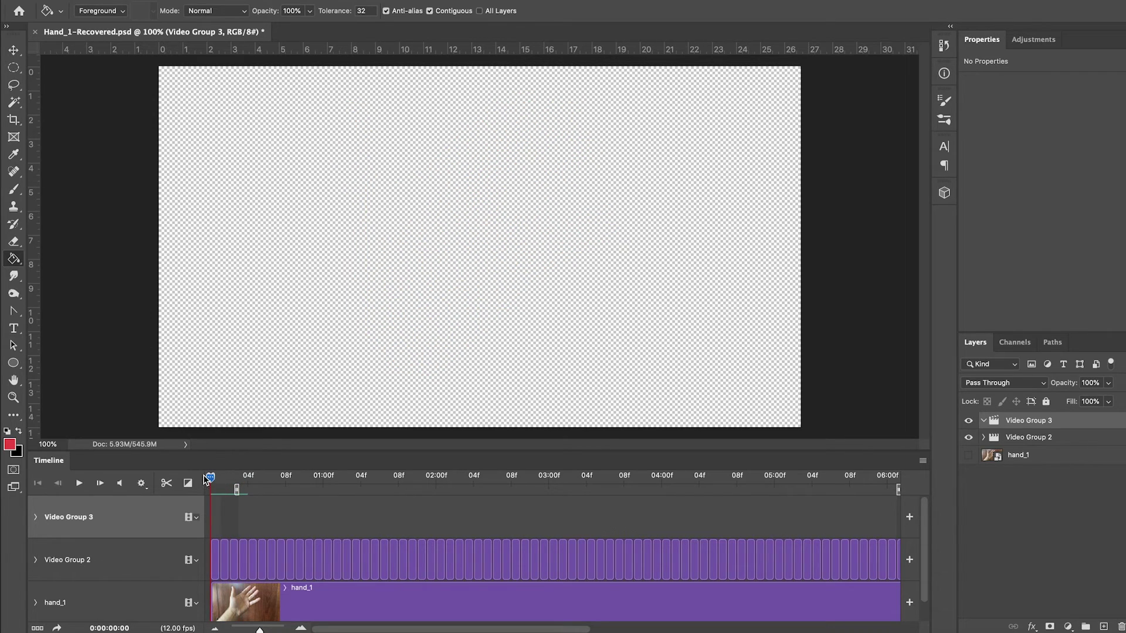
click(1103, 626)
drag(772, 516, 164, 530)
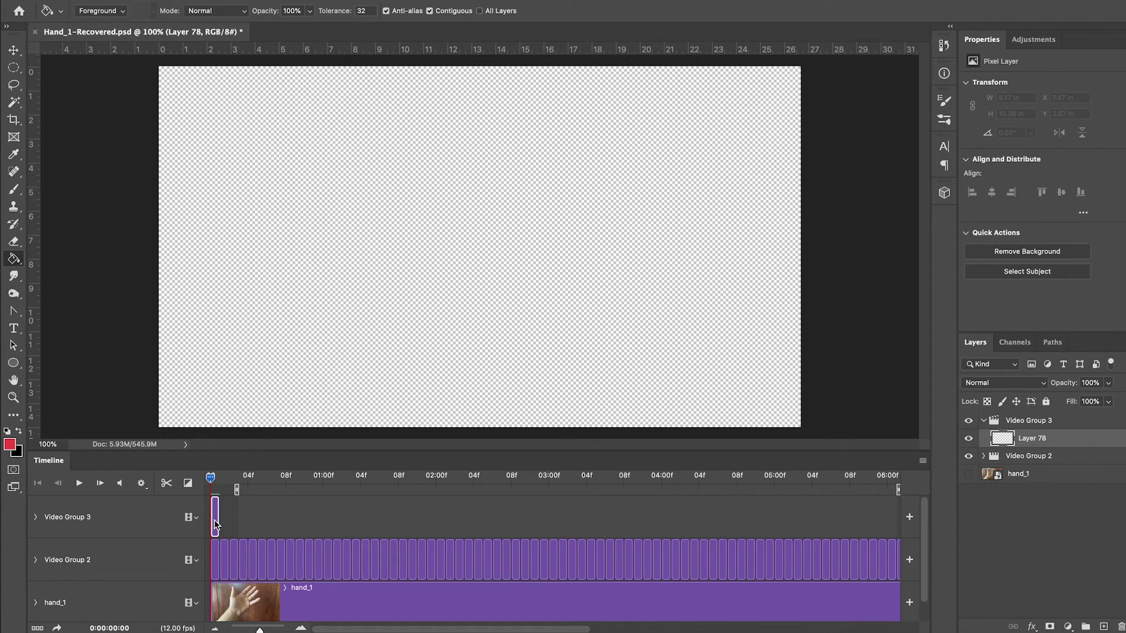
Add three more one-frame blank layers to Video Group 3 and collapse the group in the layer list
key(ctrl+alt+shift+n)
key(ctrl+alt+shift+n)
key(ctrl+alt+shift+n)
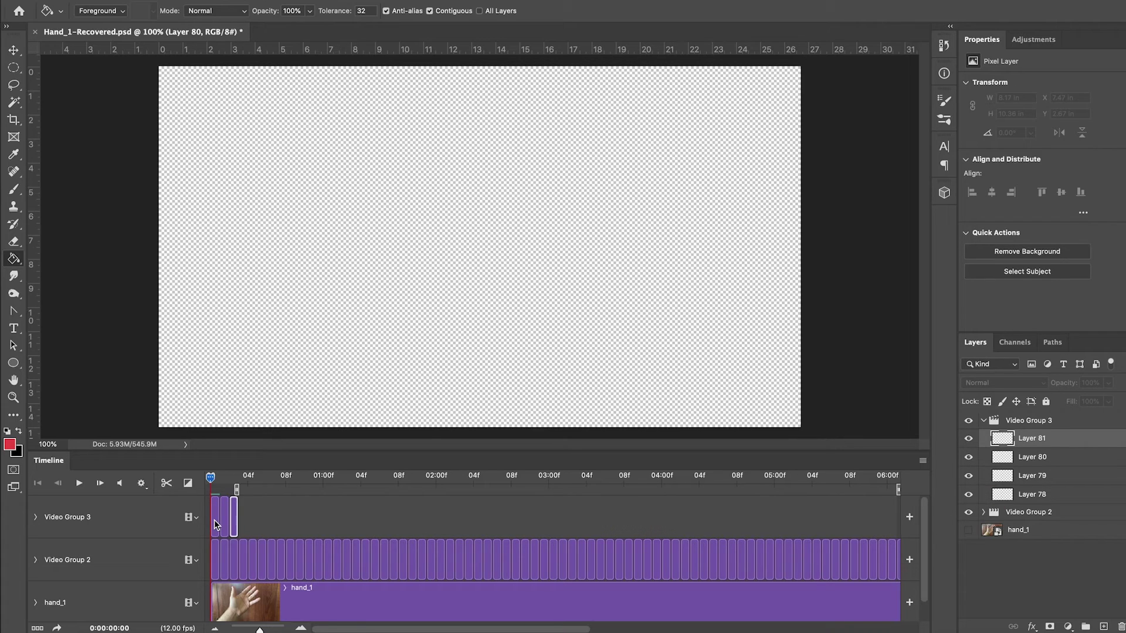
click(982, 421)
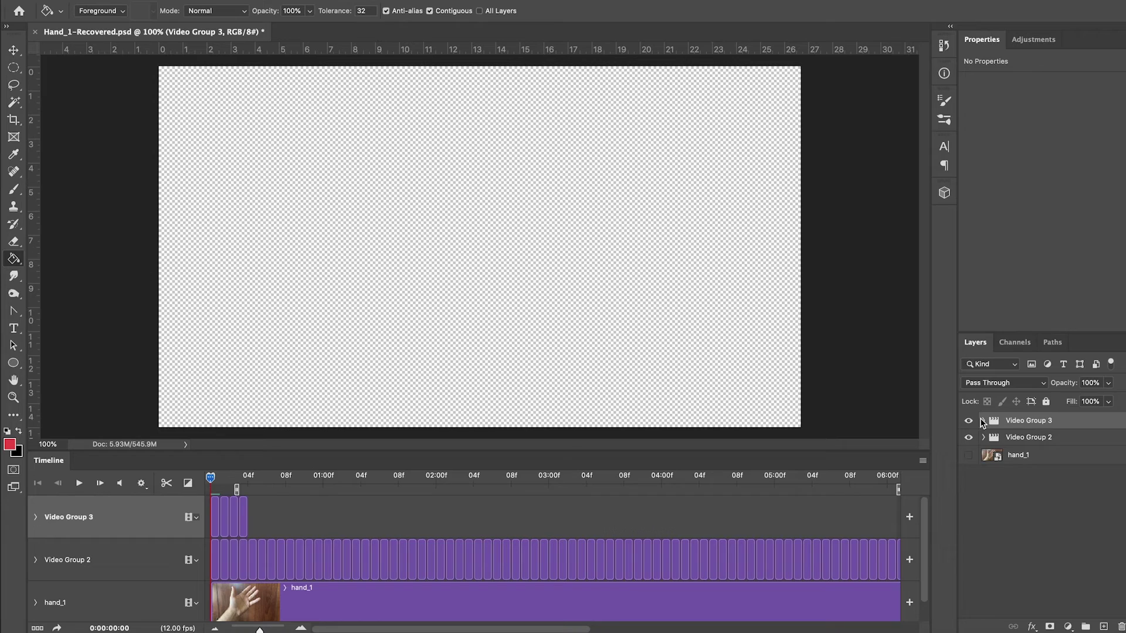
key(ctrl+j)
key(ctrl+j)
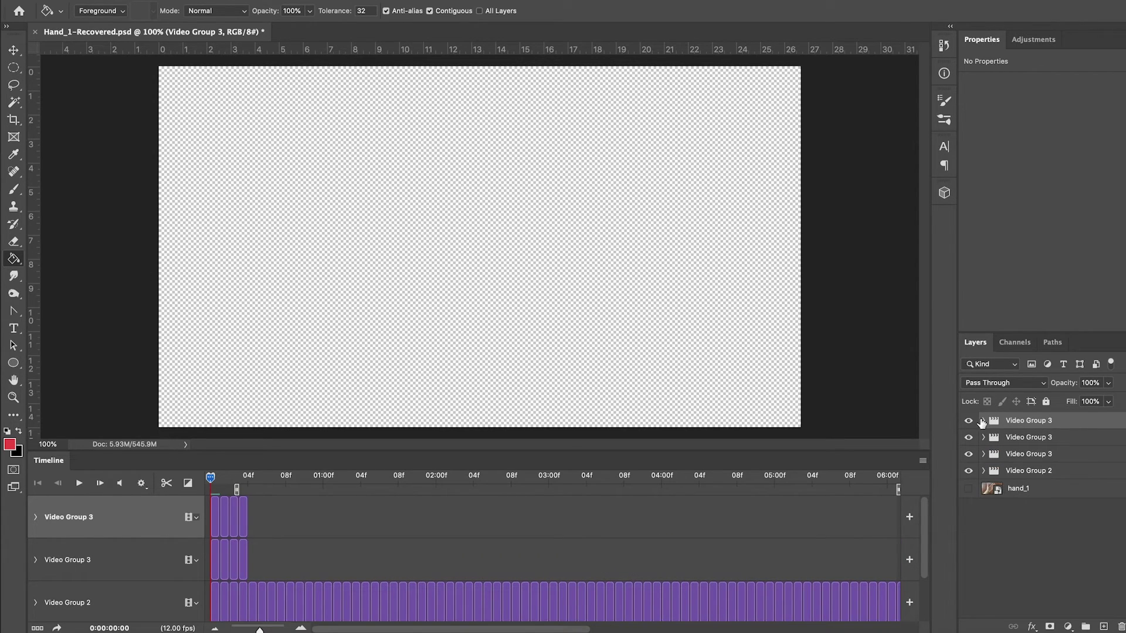
key(ctrl+z)
key(ctrl+z)
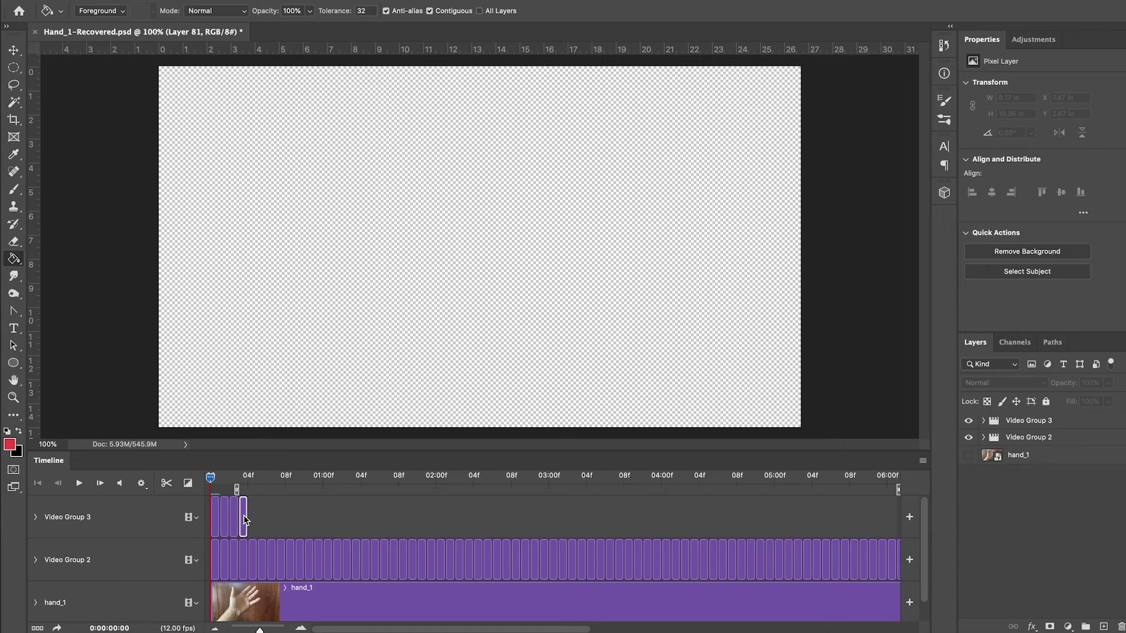
Fill Video Group 3 with further one-frame blank layers up to Layer 158, covering the full length of Video Group 2
key(ctrl+alt+shift+n)
key(ctrl+alt+shift+n)
key(ctrl+alt+shift+n)
key(ctrl+alt+shift+n)
key(ctrl+alt+shift+n)
key(ctrl+alt+shift+n)
key(ctrl+alt+shift+n)
key(ctrl+alt+shift+n)
key(ctrl+alt+shift+n)
key(ctrl+alt+shift+n)
key(ctrl+alt+shift+n)
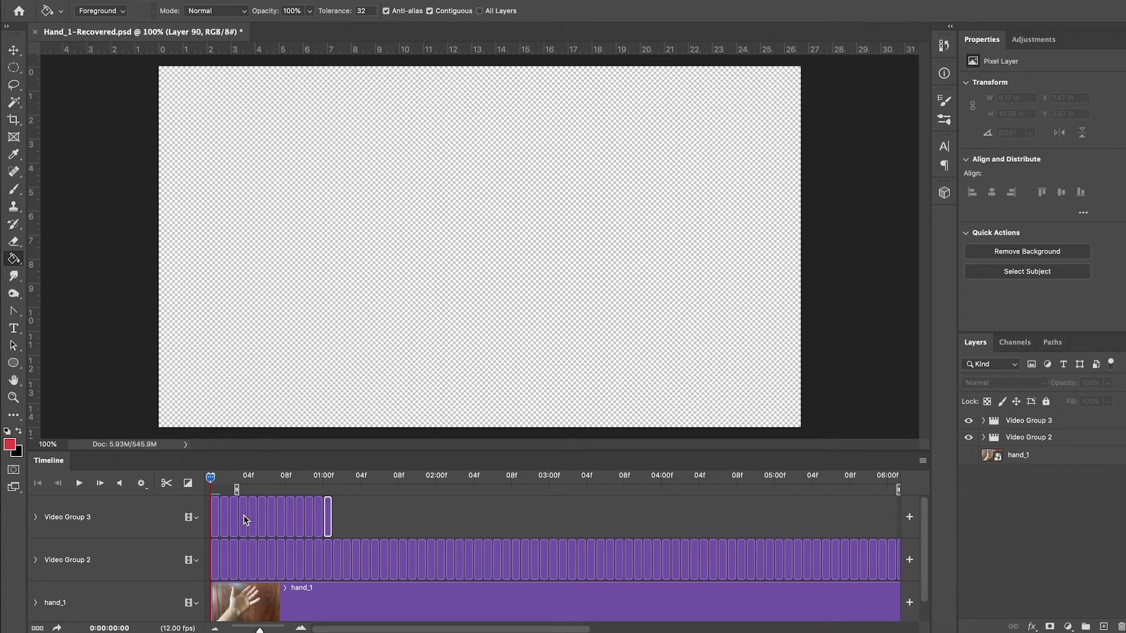
key(ctrl+alt+shift+n)
key(ctrl+alt+shift+n)
key(ctrl+alt+shift+n)
key(ctrl+alt+shift+n)
key(ctrl+alt+shift+n)
key(ctrl+alt+shift+n)
key(ctrl+alt+shift+n)
key(ctrl+alt+shift+n)
key(ctrl+alt+shift+n)
key(ctrl+alt+shift+n)
key(ctrl+alt+shift+n)
key(ctrl+alt+shift+n)
key(ctrl+alt+shift+n)
key(ctrl+alt+shift+n)
key(ctrl+alt+shift+n)
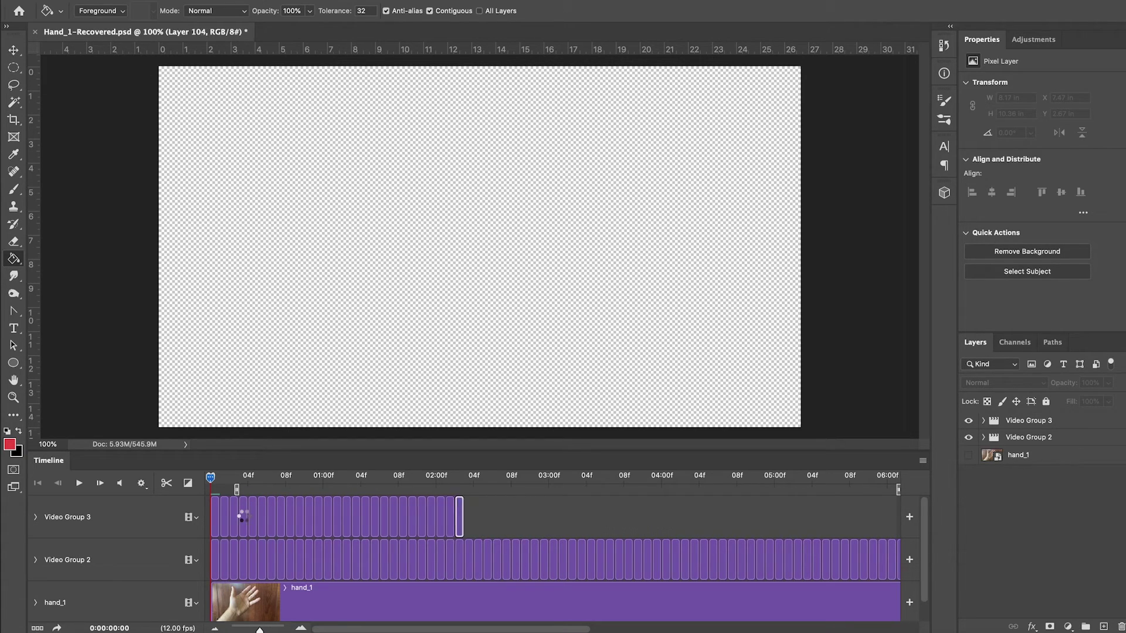
key(ctrl+alt+shift+n)
key(ctrl+alt+shift+n)
key(ctrl+alt+shift+n)
key(ctrl+alt+shift+n)
key(ctrl+alt+shift+n)
key(ctrl+alt+shift+n)
key(ctrl+alt+shift+n)
key(ctrl+alt+shift+n)
key(ctrl+alt+shift+n)
key(ctrl+alt+shift+n)
key(ctrl+alt+shift+n)
key(ctrl+alt+shift+n)
key(ctrl+alt+shift+n)
key(ctrl+alt+shift+n)
key(ctrl+alt+shift+n)
key(ctrl+alt+shift+n)
key(ctrl+alt+shift+n)
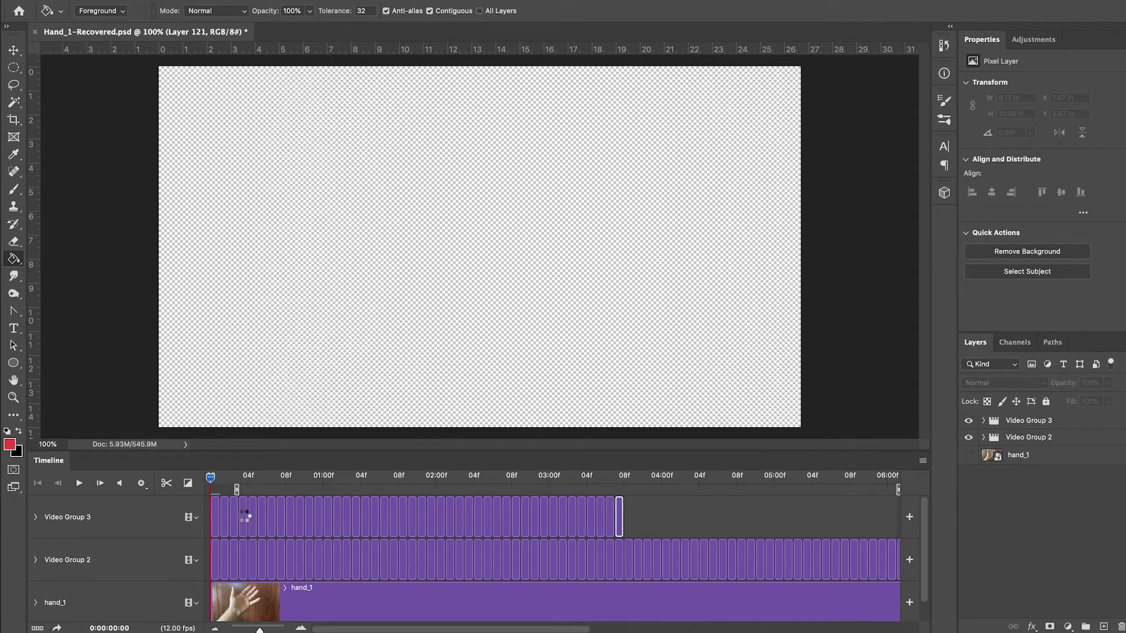
key(ctrl+alt+shift+n)
key(ctrl+alt+shift+n)
key(ctrl+alt+shift+n)
key(ctrl+alt+shift+n)
key(ctrl+alt+shift+n)
key(ctrl+alt+shift+n)
key(ctrl+alt+shift+n)
key(ctrl+alt+shift+n)
key(ctrl+alt+shift+n)
key(ctrl+alt+shift+n)
key(ctrl+alt+shift+n)
key(ctrl+alt+shift+n)
key(ctrl+alt+shift+n)
key(ctrl+alt+shift+n)
key(ctrl+alt+shift+n)
key(ctrl+alt+shift+n)
key(ctrl+alt+shift+n)
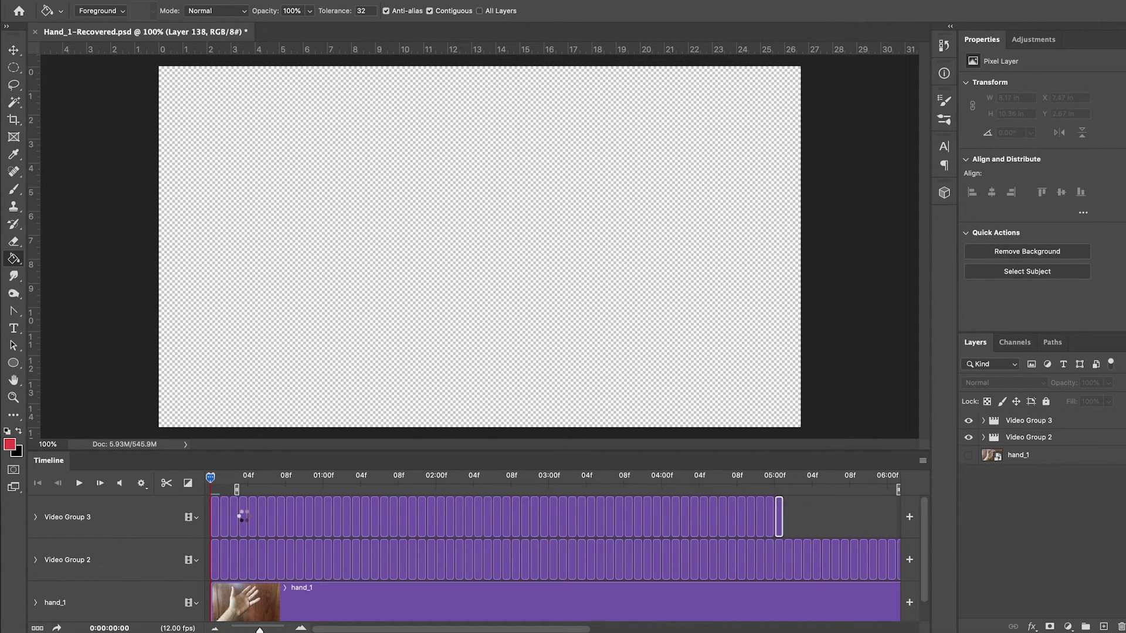
key(ctrl+alt+shift+n)
key(ctrl+alt+shift+n)
key(ctrl+alt+shift+n)
key(ctrl+alt+shift+n)
key(ctrl+alt+shift+n)
key(ctrl+alt+shift+n)
key(ctrl+alt+shift+n)
key(ctrl+alt+shift+n)
key(ctrl+alt+shift+n)
key(ctrl+alt+shift+n)
key(ctrl+alt+shift+n)
key(ctrl+alt+shift+n)
key(ctrl+alt+shift+n)
key(ctrl+alt+shift+n)
key(ctrl+alt+shift+n)
key(ctrl+alt+shift+n)
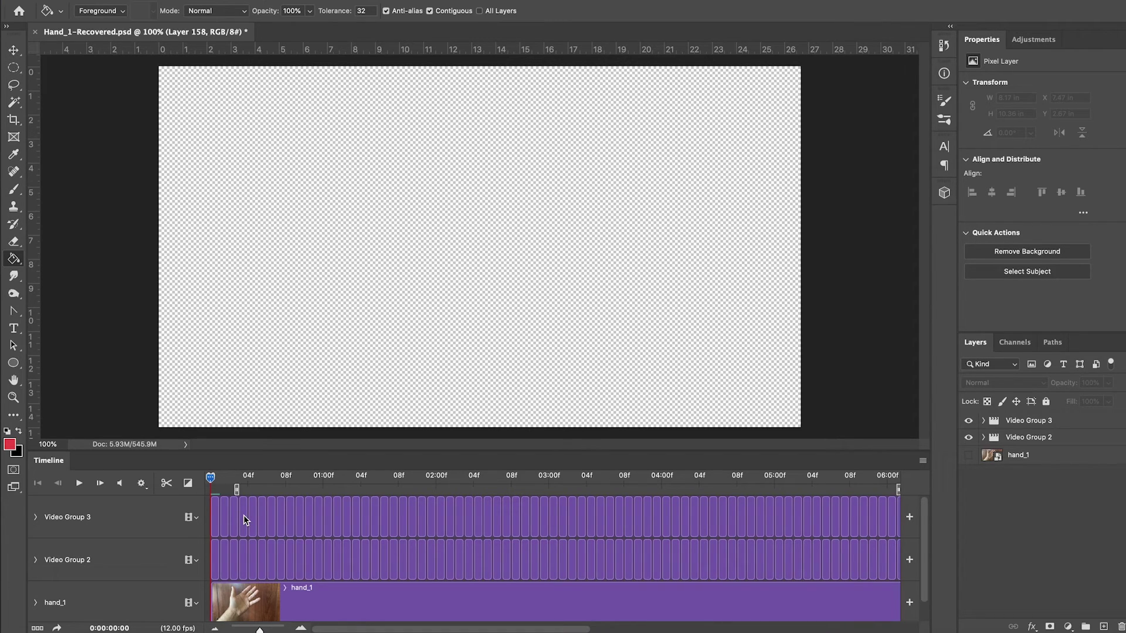
Go to 0:00:00:03, show the hand_1 footage, and lower the opacity of Video Group 2 to 36%
click(240, 477)
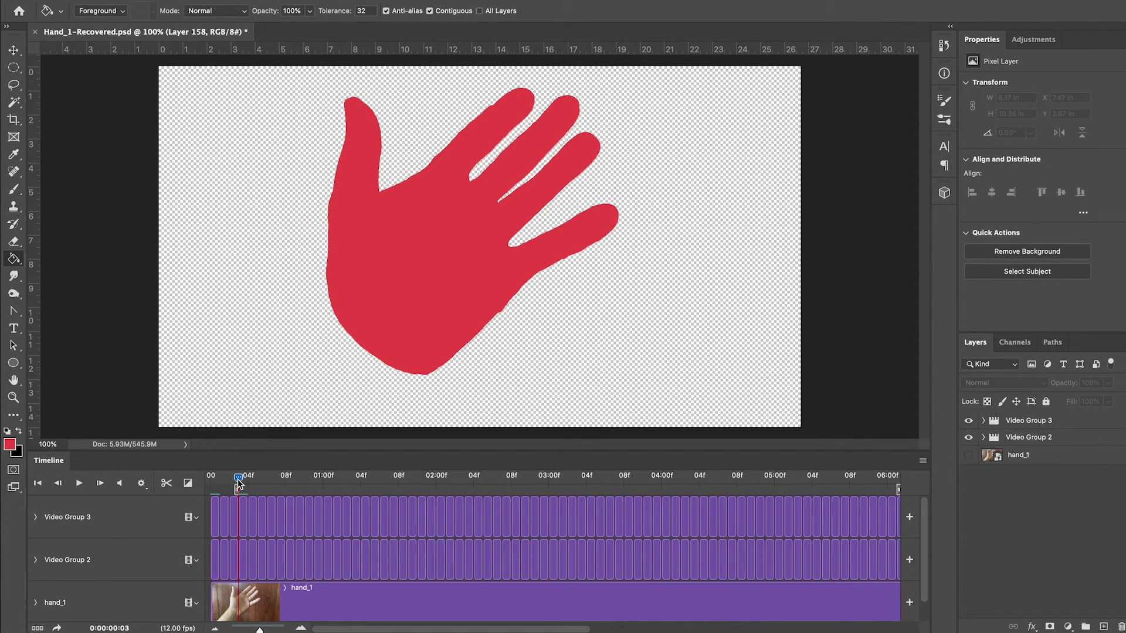
click(968, 455)
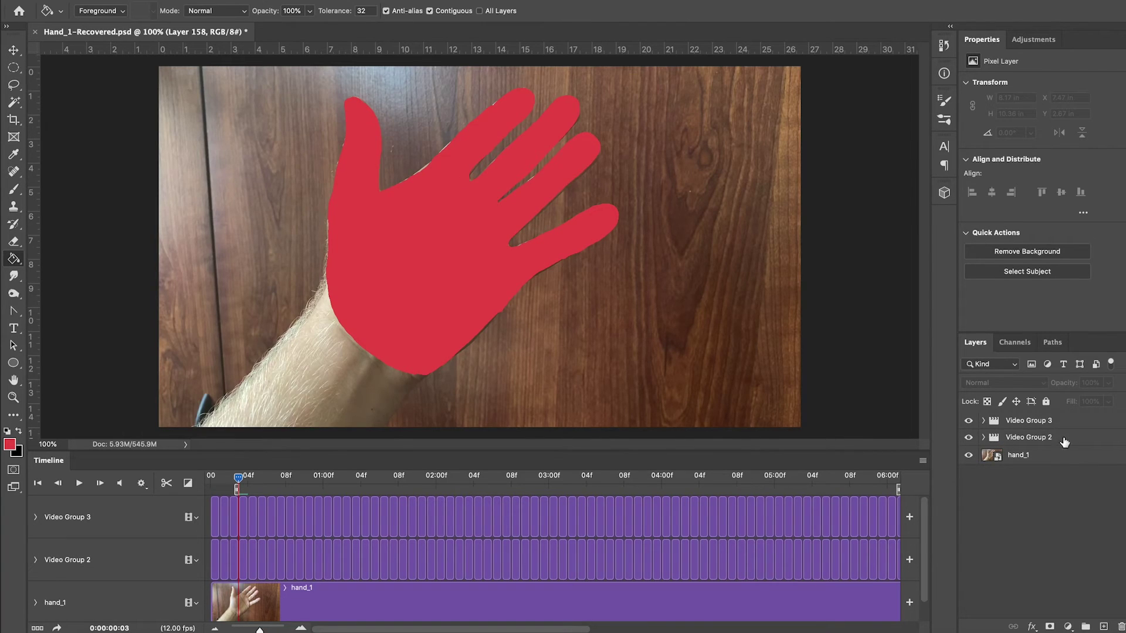
click(1081, 437)
click(1107, 383)
drag(1109, 399, 1068, 401)
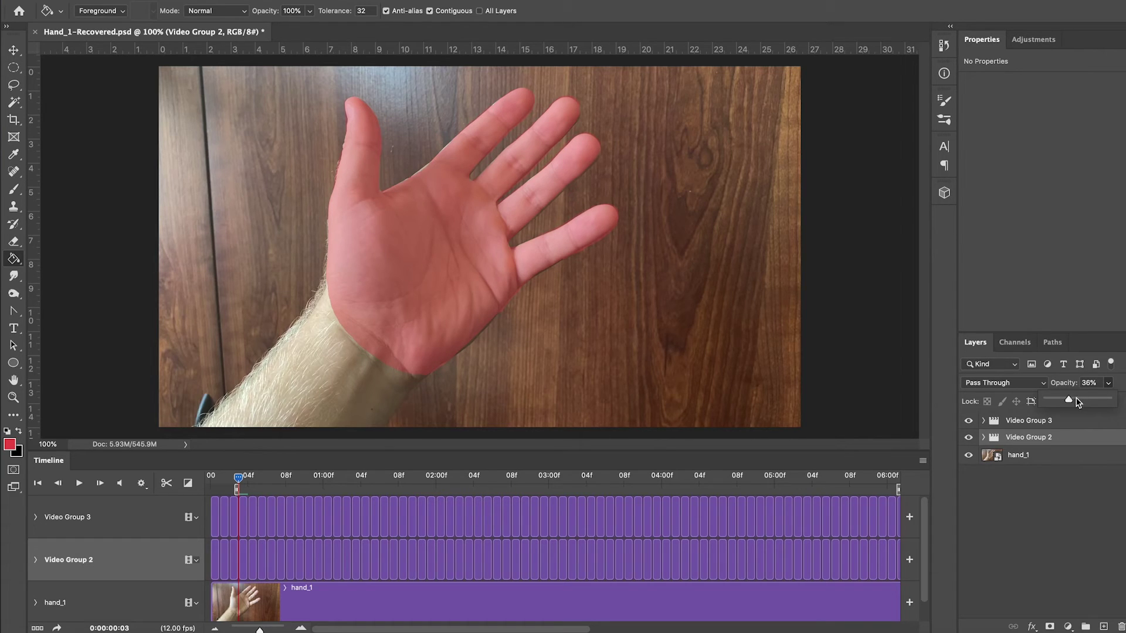
Rename Video Group 2 as base_hand
double_click(1038, 438)
text(bawe)
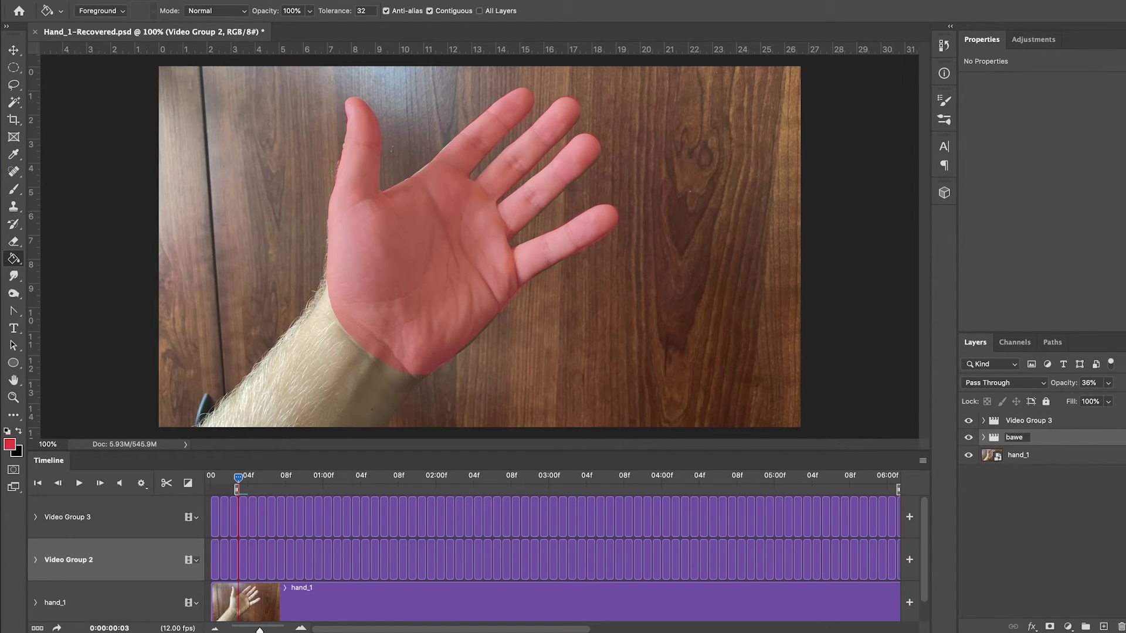
key(BackSpace)
key(BackSpace)
text(ase_hnd)
key(BackSpace)
key(BackSpace)
text(and)
key(Return)
Rename Video Group 3 as shadow_hand
double_click(1033, 421)
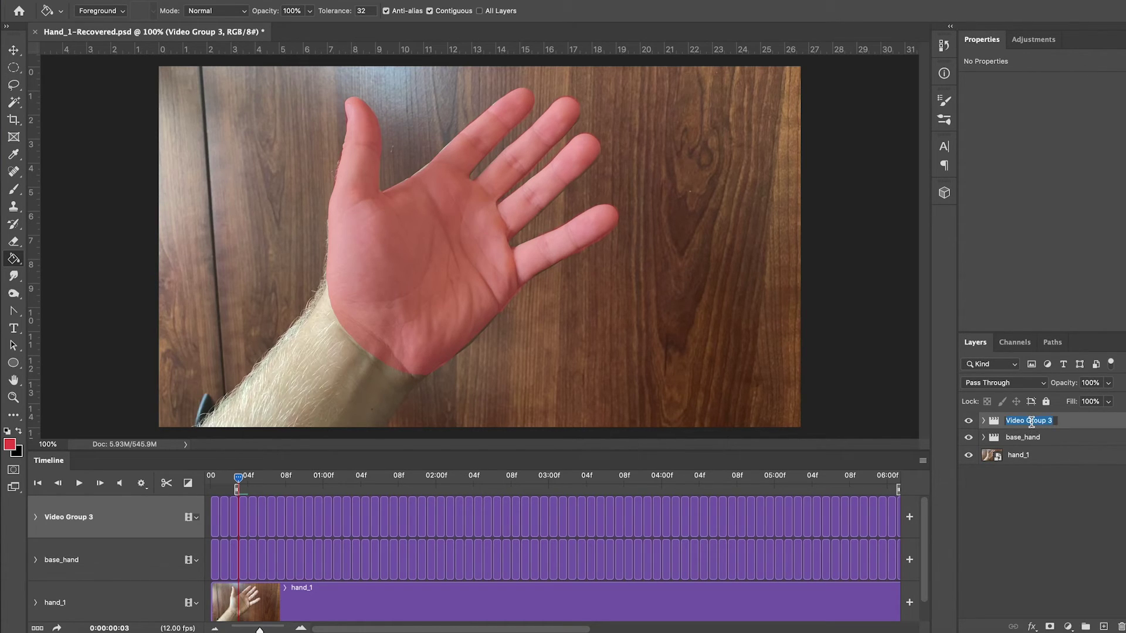
text(shar)
key(BackSpace)
text(dow_hand)
key(Return)
Expand the shadow_hand group and select its blank Layer 81 clip at 0:00:00:03
click(984, 421)
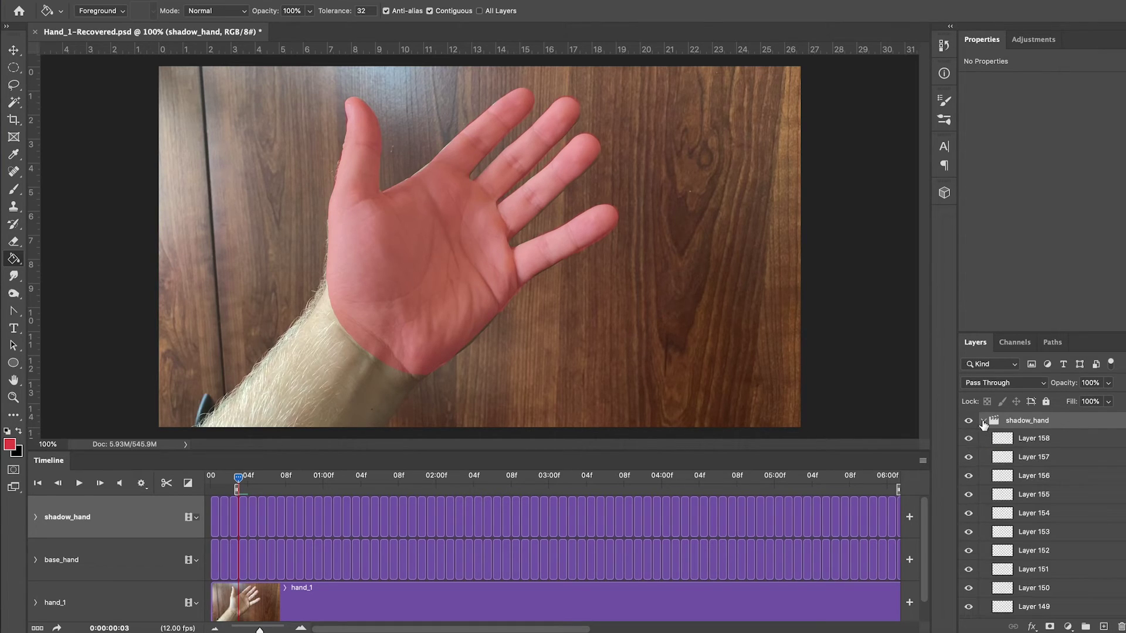
scroll(1044, 516, down, 20)
click(1049, 578)
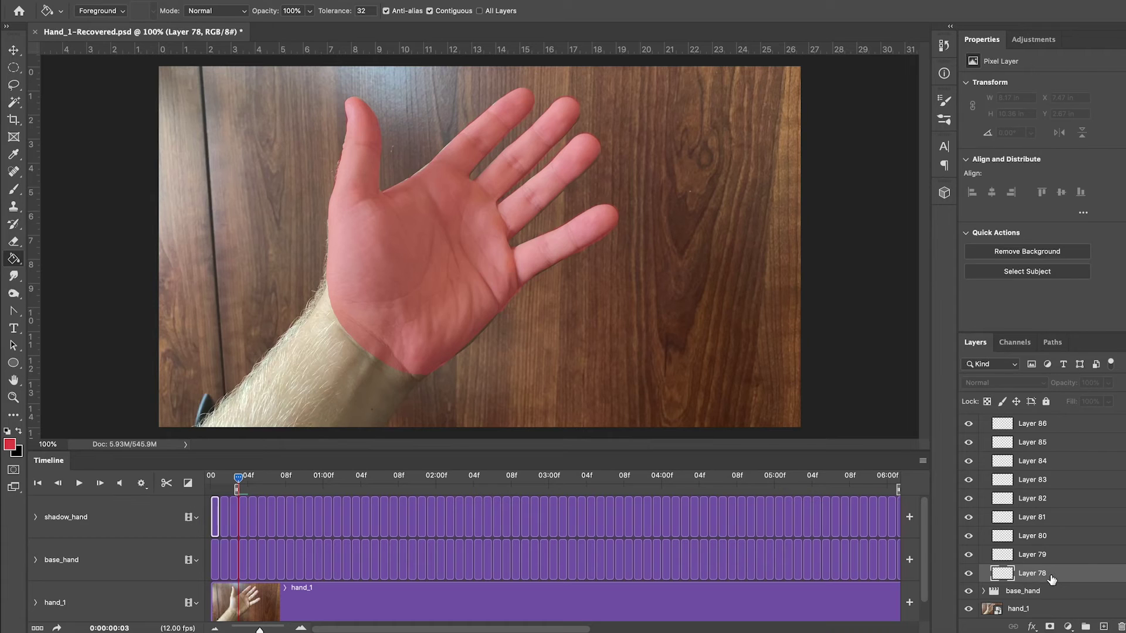
click(243, 508)
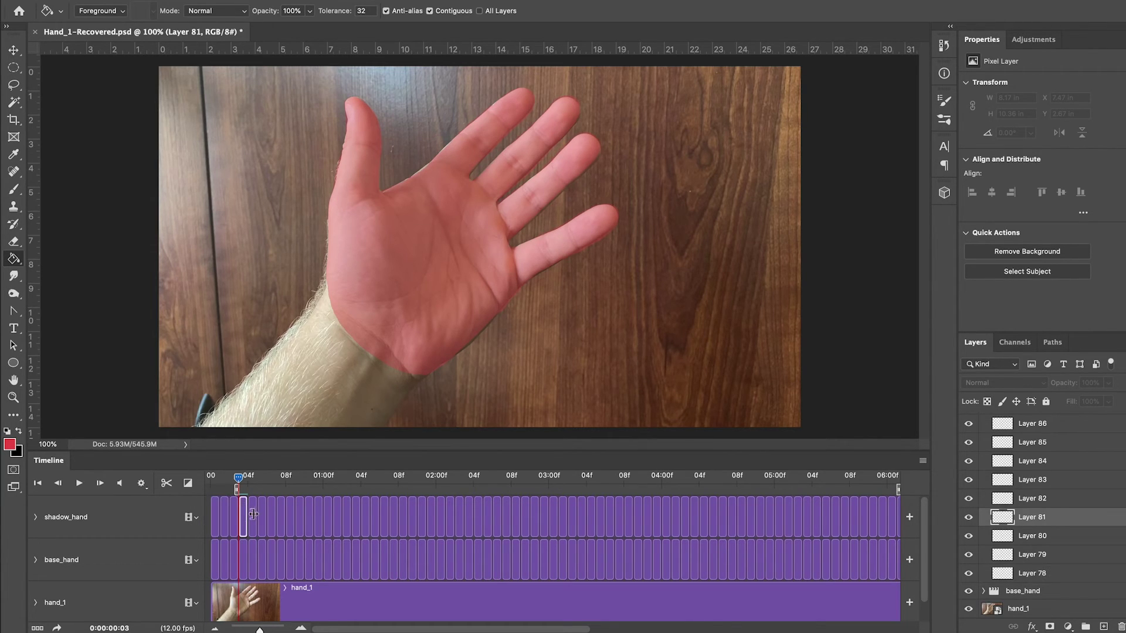
Set the foreground color to a bright, fully saturated violet and activate the Paint Bucket tool
key(i)
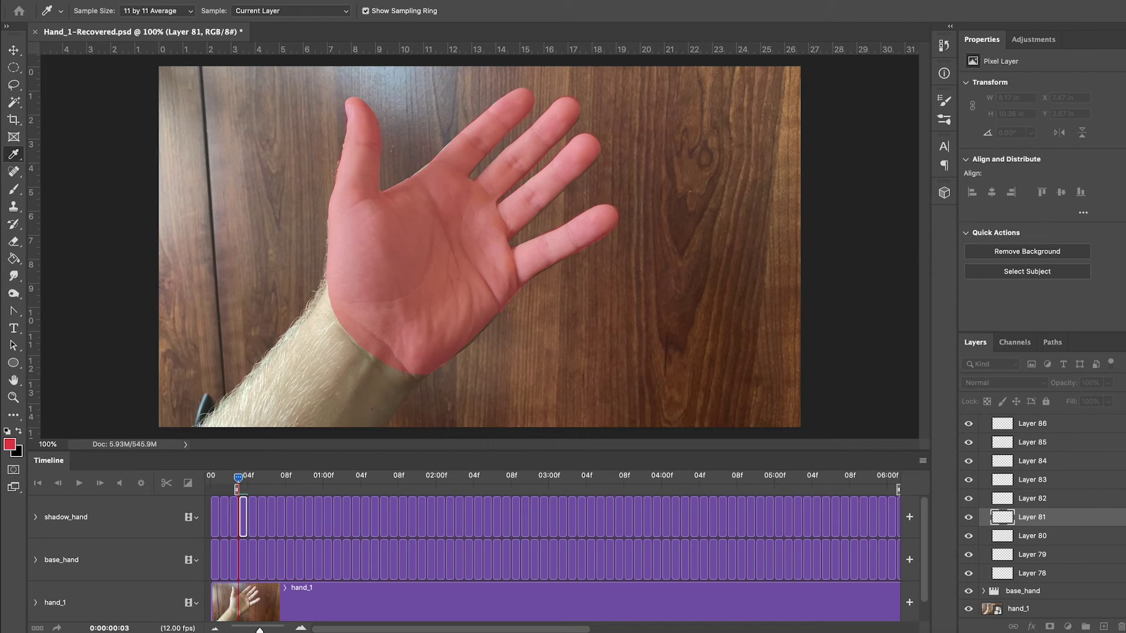
click(10, 444)
drag(413, 206, 555, 219)
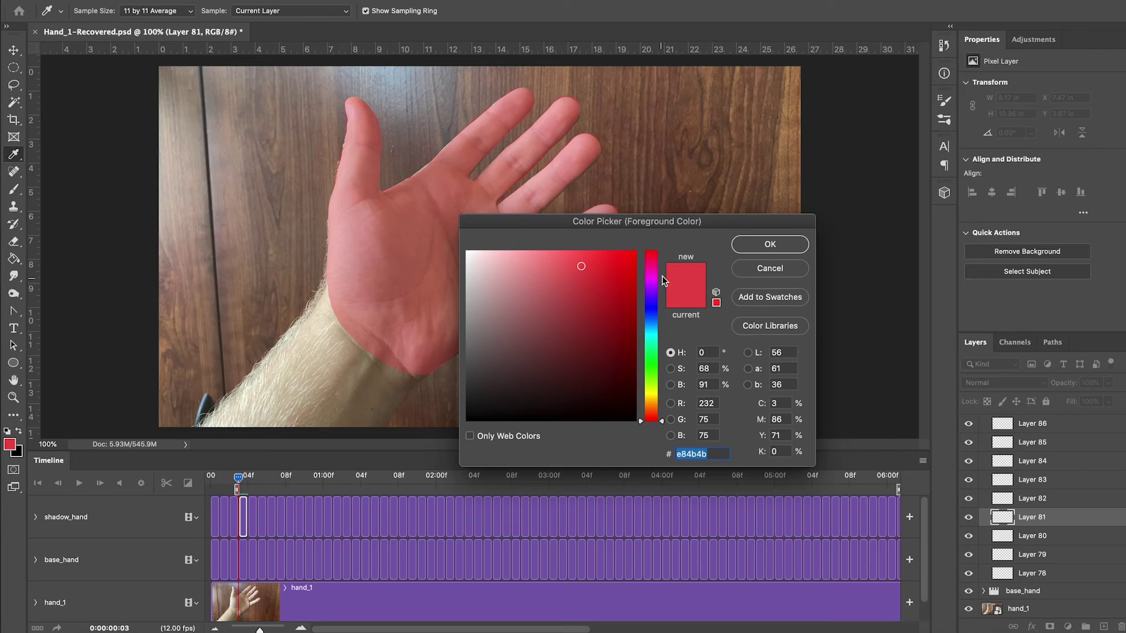
drag(656, 300, 637, 254)
click(768, 246)
key(g)
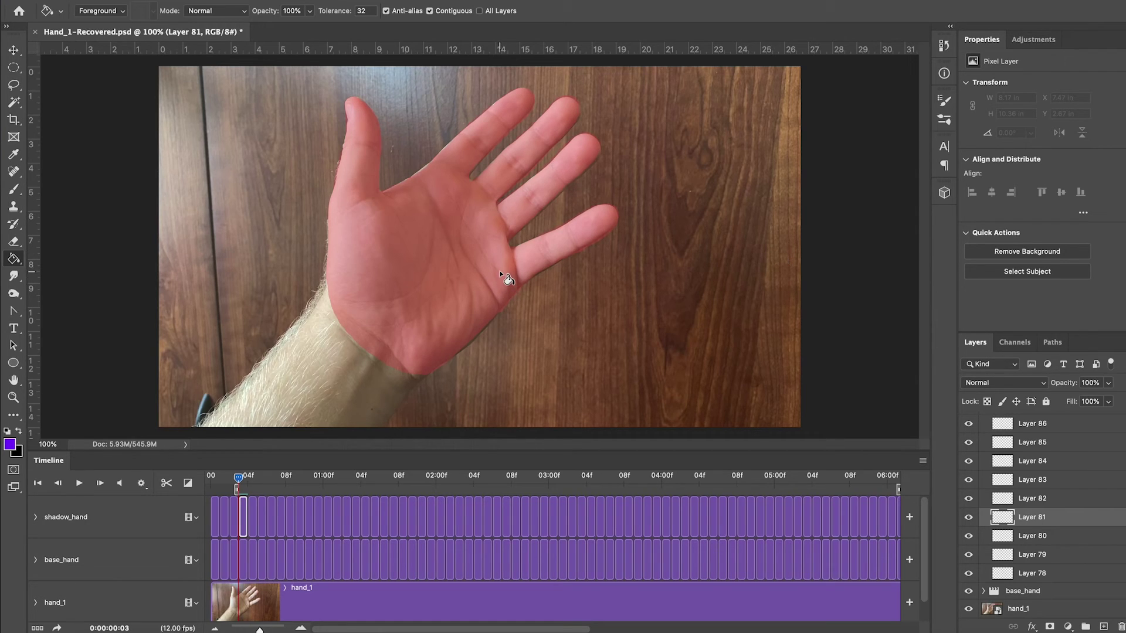
Set up the Brush tool with a hard round tip at a size of 10 px
click(13, 189)
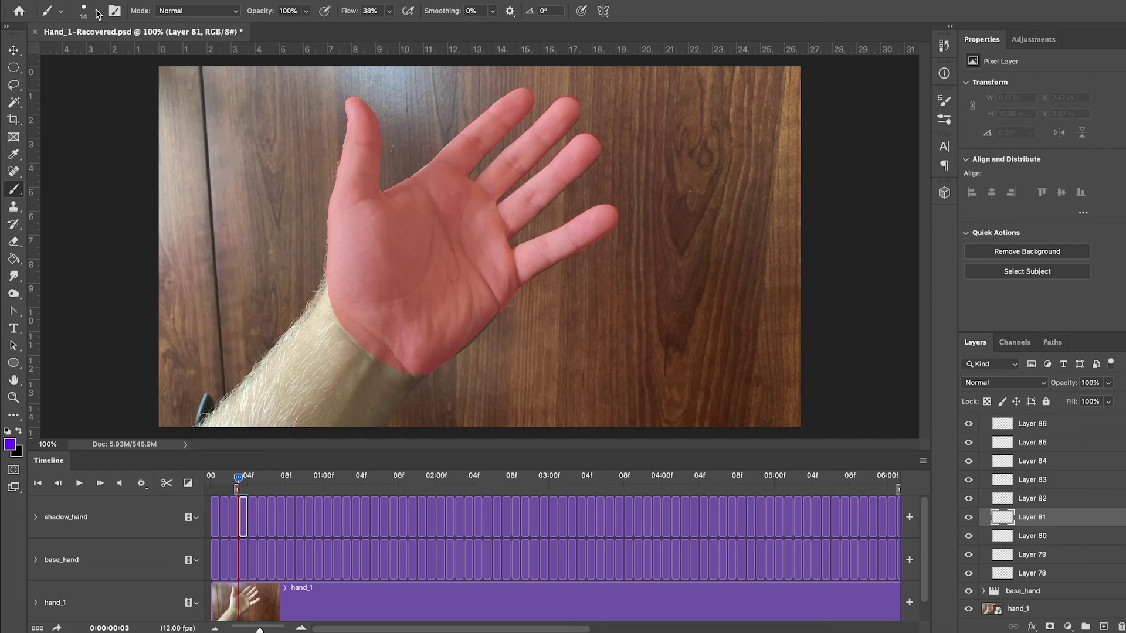
click(97, 11)
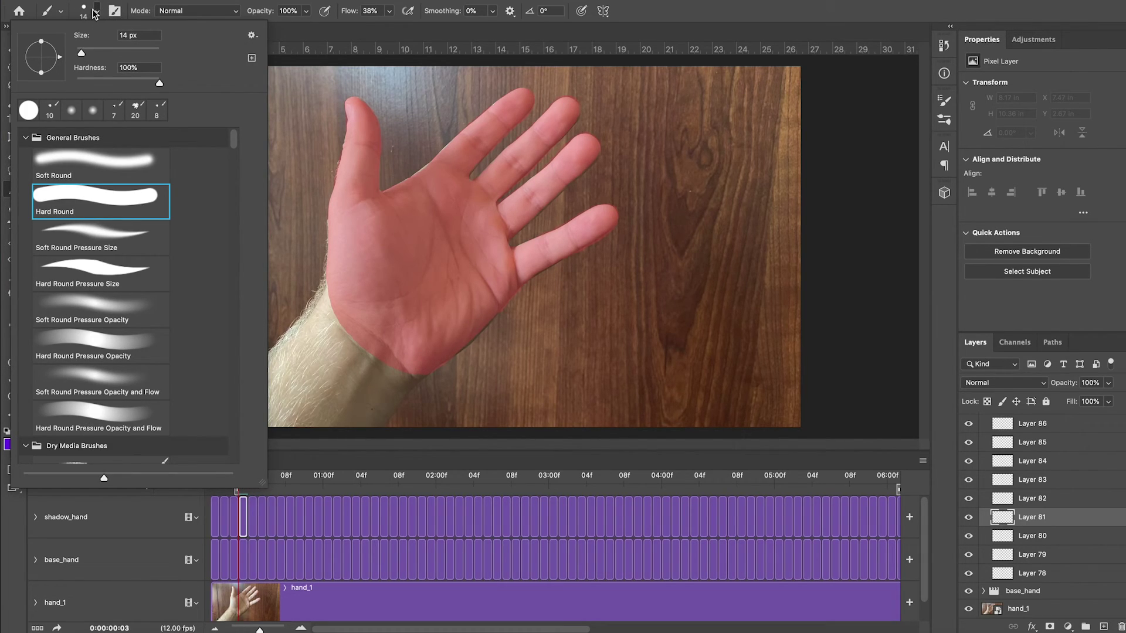
click(87, 16)
click(97, 11)
text(10)
key(Return)
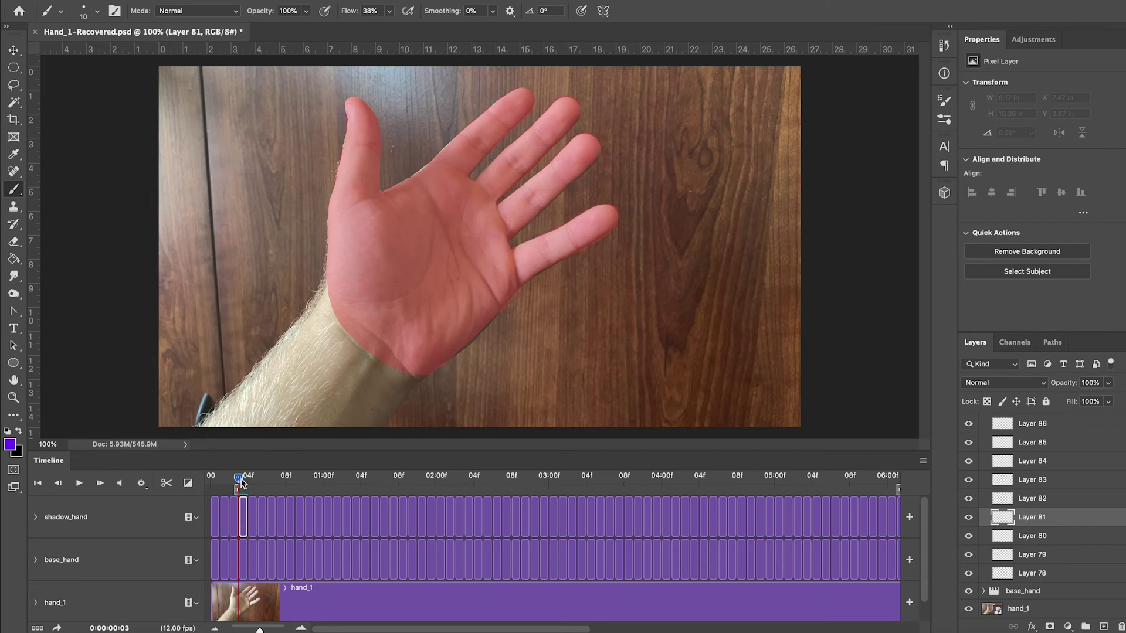
Draw violet contour lines around the thumb and curled fingers on the shadow_hand clip at 0:00:01:06, redoing the ring finger's stroke
drag(238, 477, 385, 508)
click(385, 510)
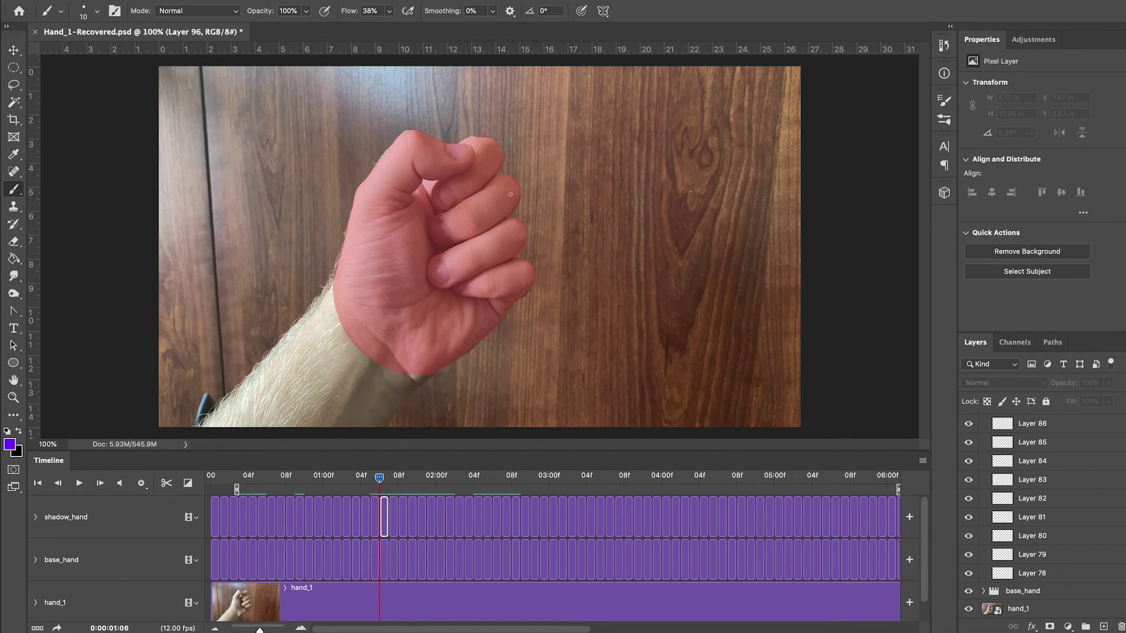
mouse_move(437, 182)
mouse_down()
mouse_move(449, 208)
mouse_move(488, 183)
mouse_move(494, 174)
mouse_move(449, 208)
mouse_move(435, 206)
mouse_move(436, 184)
mouse_move(411, 200)
mouse_move(421, 178)
mouse_move(465, 143)
mouse_up()
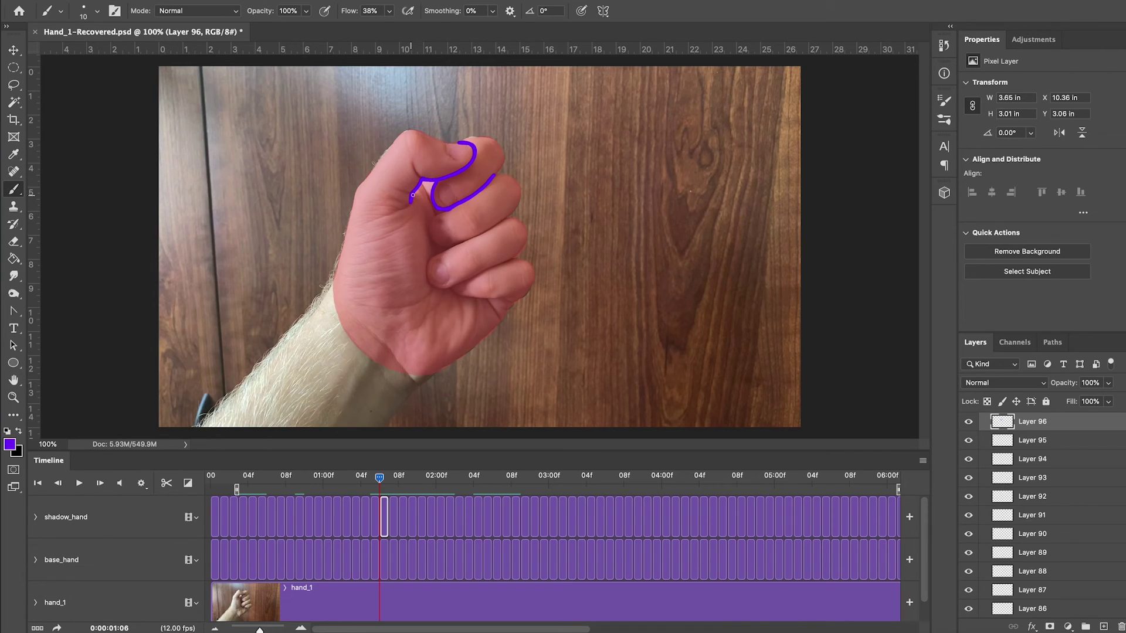
mouse_move(448, 210)
mouse_down()
mouse_move(436, 239)
mouse_move(428, 237)
mouse_move(449, 246)
mouse_move(508, 216)
mouse_up()
mouse_move(452, 247)
mouse_down()
mouse_move(431, 262)
mouse_move(427, 289)
mouse_move(449, 292)
mouse_move(463, 277)
mouse_up()
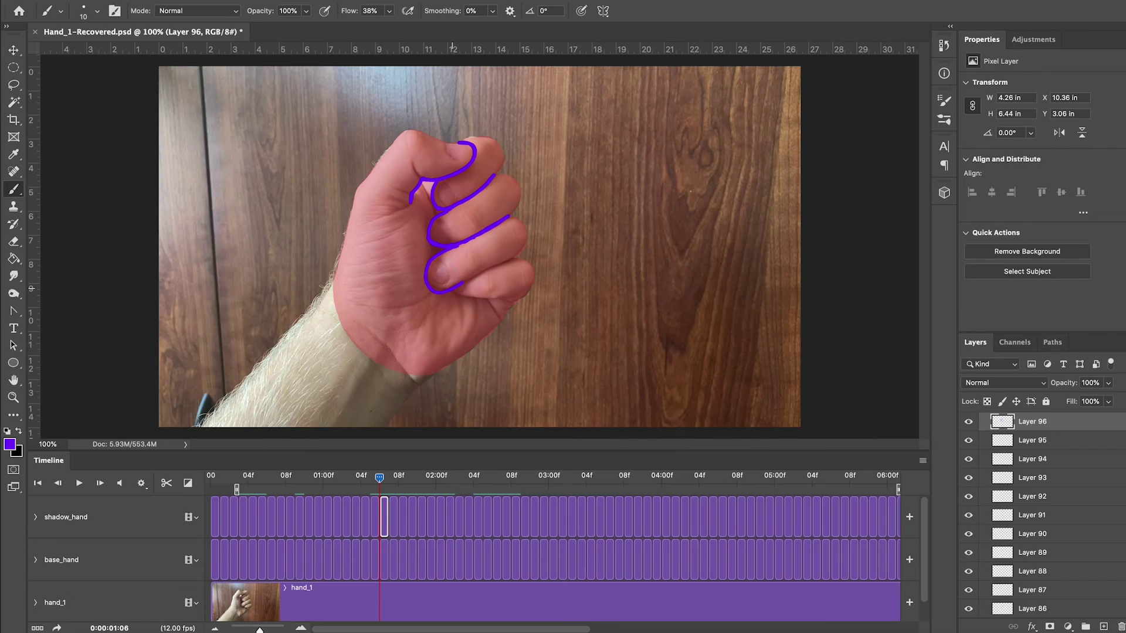
key(ctrl+z)
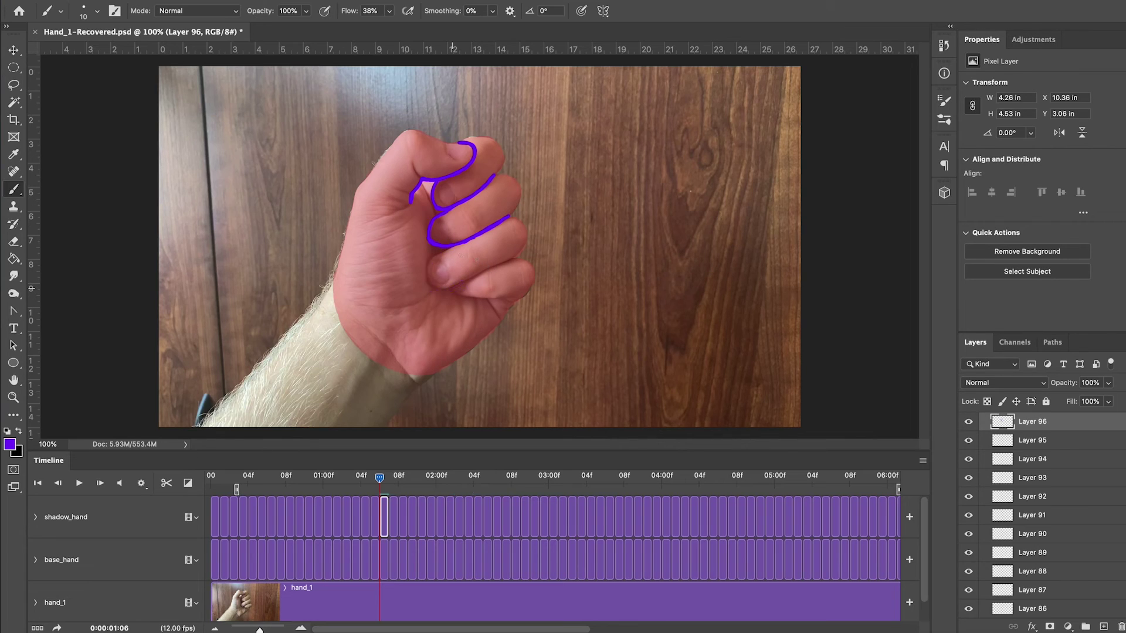
mouse_move(452, 247)
mouse_down()
mouse_move(427, 274)
mouse_move(439, 287)
mouse_move(512, 258)
mouse_up()
drag(465, 297, 515, 293)
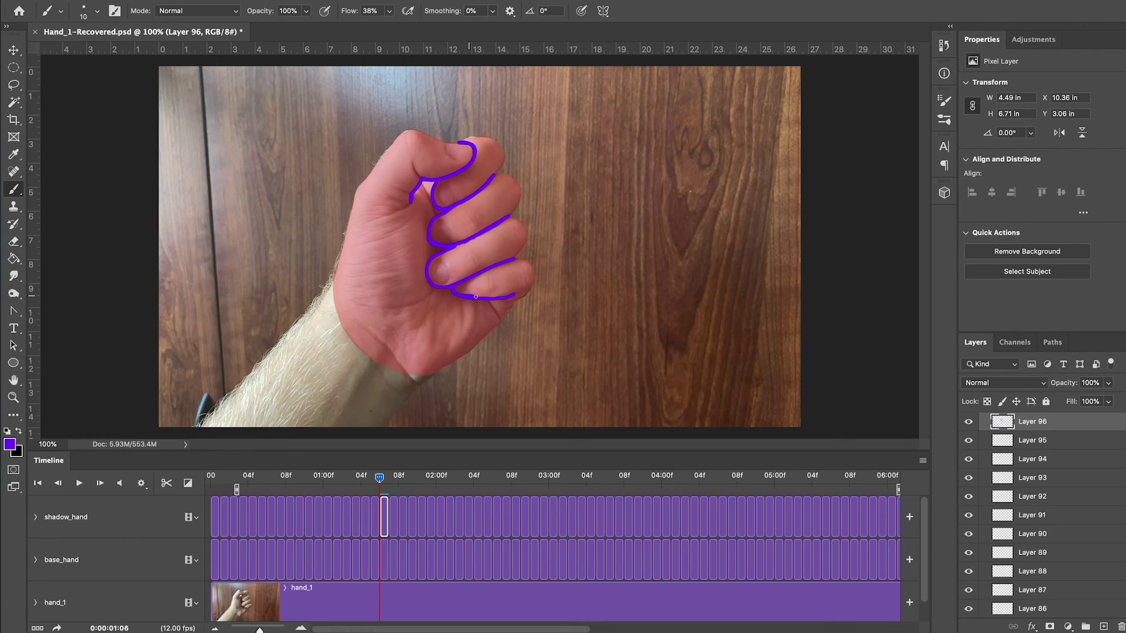
drag(484, 270, 470, 276)
Trace the thumb and curled-finger contours in violet on the shadow_hand clip one frame earlier, at 0:00:01:05
key(Left)
mouse_move(491, 174)
mouse_down()
mouse_move(441, 213)
mouse_move(463, 243)
mouse_move(503, 216)
mouse_up()
mouse_move(445, 249)
mouse_down()
mouse_move(465, 279)
mouse_move(514, 258)
mouse_up()
drag(453, 287, 512, 293)
mouse_move(439, 176)
mouse_down()
mouse_move(449, 209)
mouse_move(420, 176)
mouse_move(472, 149)
mouse_move(462, 138)
mouse_up()
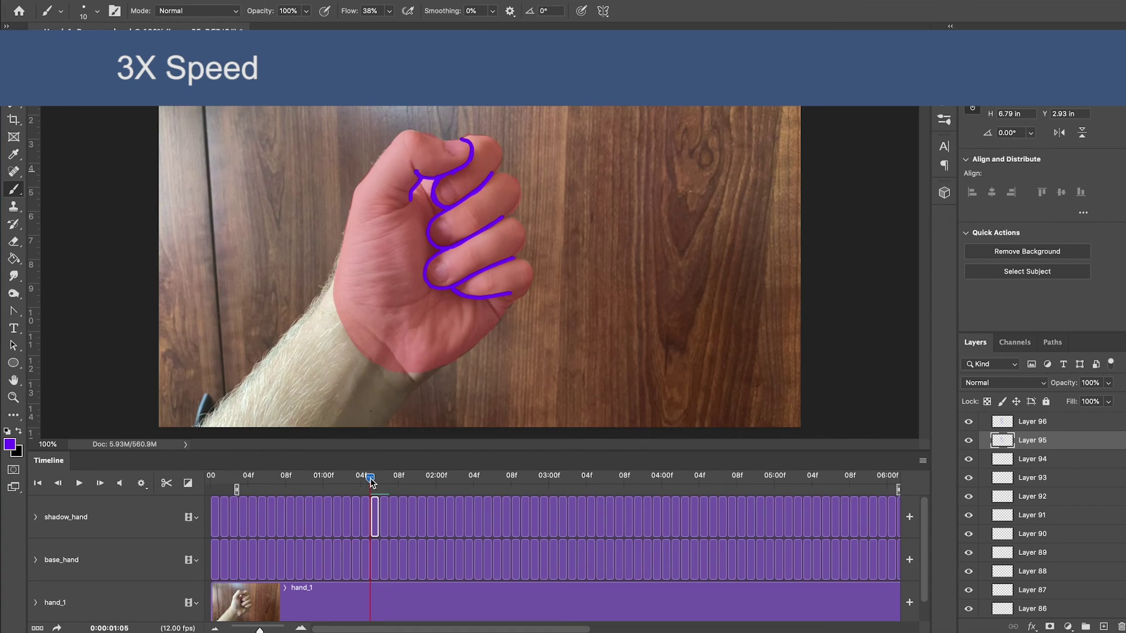
Trace the finger separations and the thumb's lower edge in violet on the shadow_hand clip at 0:00:01:04
key(Left)
drag(442, 173, 490, 174)
mouse_move(434, 208)
mouse_down()
mouse_move(471, 233)
mouse_move(426, 278)
mouse_move(516, 255)
mouse_up()
drag(452, 287, 511, 293)
mouse_move(443, 172)
mouse_down()
mouse_move(463, 135)
mouse_move(403, 202)
mouse_up()
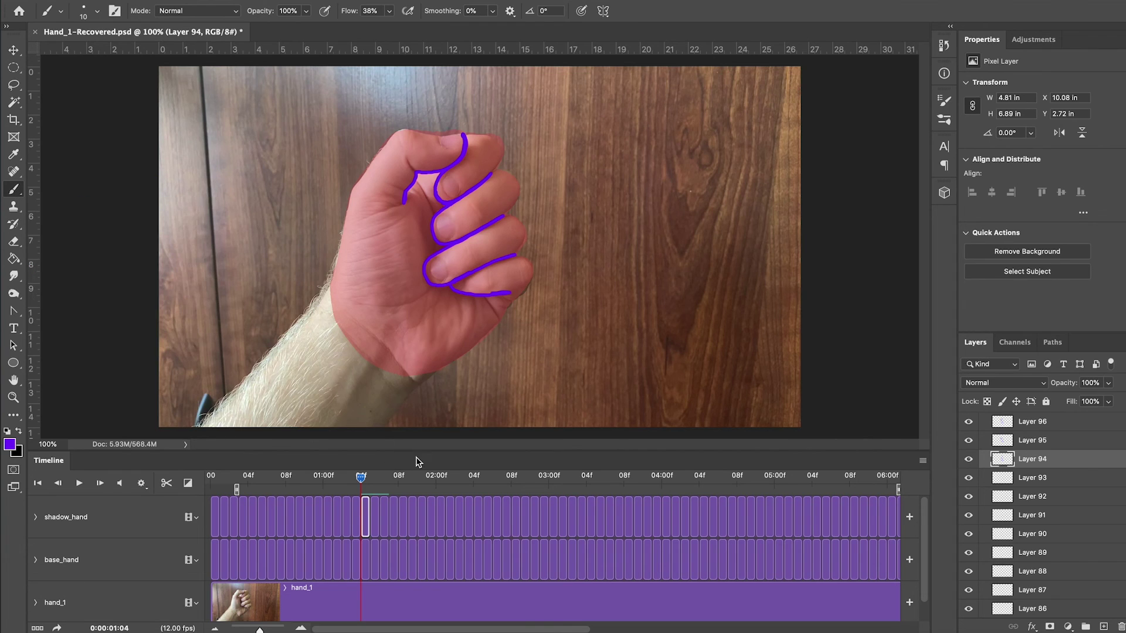
Try drawing the palm crease and the little finger's base crease on the open hand's shadow_hand clip at 0:00:00:09
drag(361, 477, 297, 479)
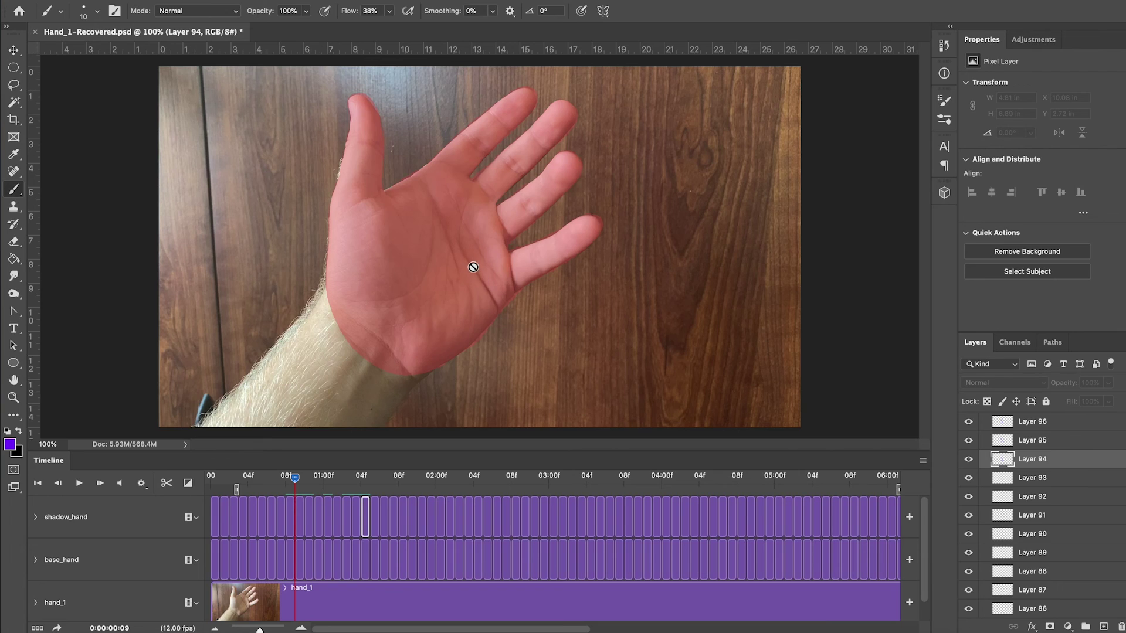
click(301, 519)
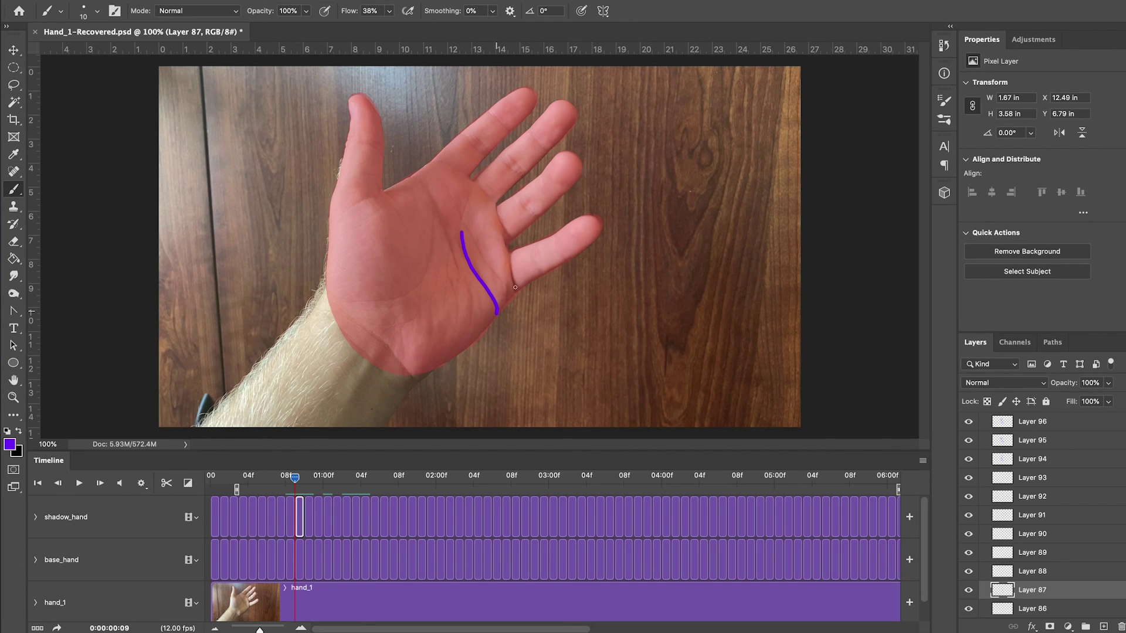
drag(513, 282, 500, 221)
key(ctrl+z)
key(ctrl+z)
Play back the hand_1_full.psd animation to review the shadow lines over the base hand
key(space)
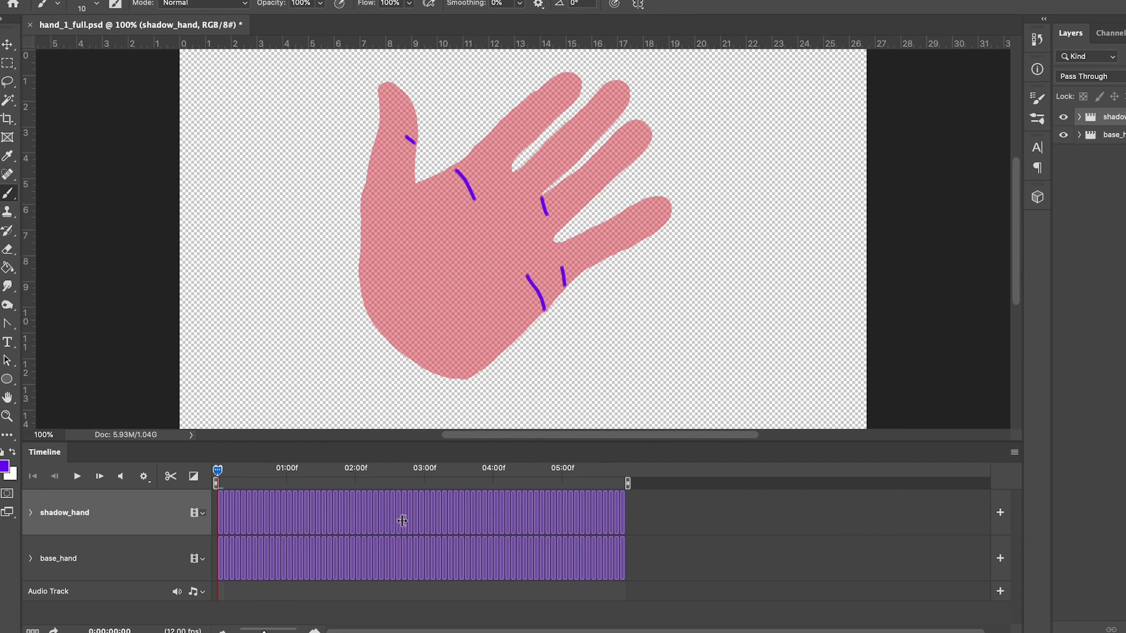
click(73, 476)
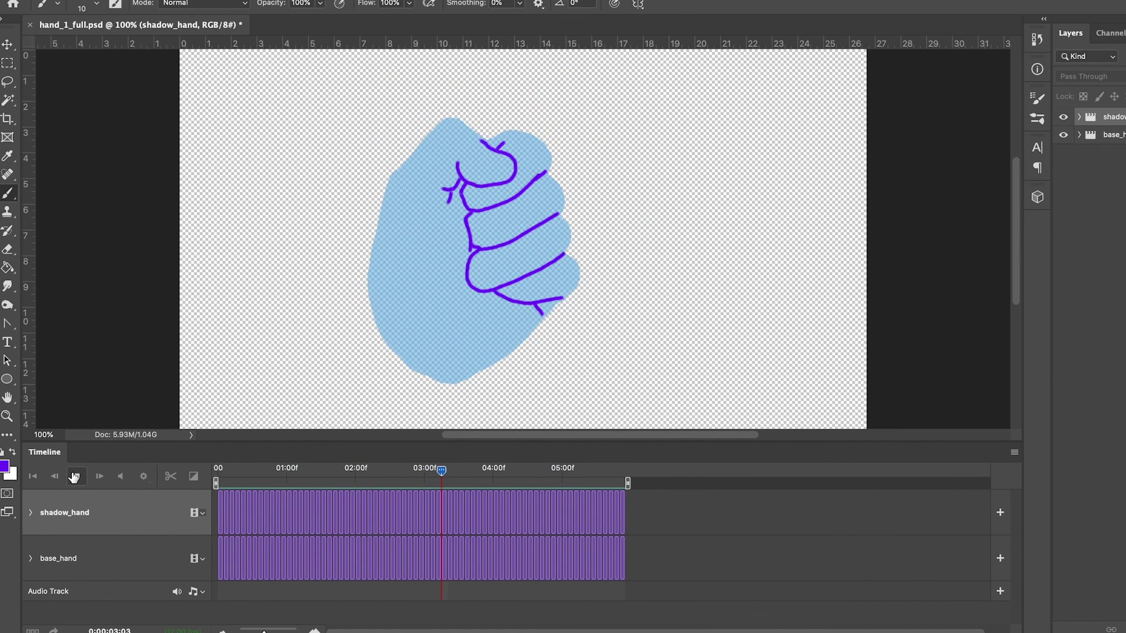
click(75, 476)
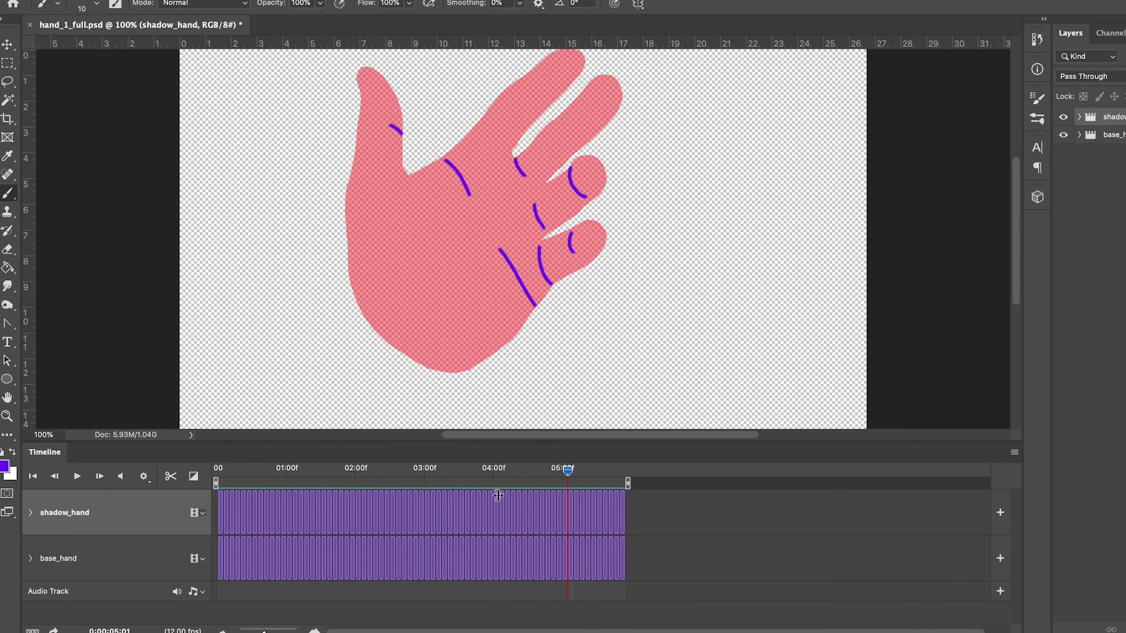
Select the base_hand clip of the blue fist at 0:00:03:00 and activate the Eraser tool
click(423, 477)
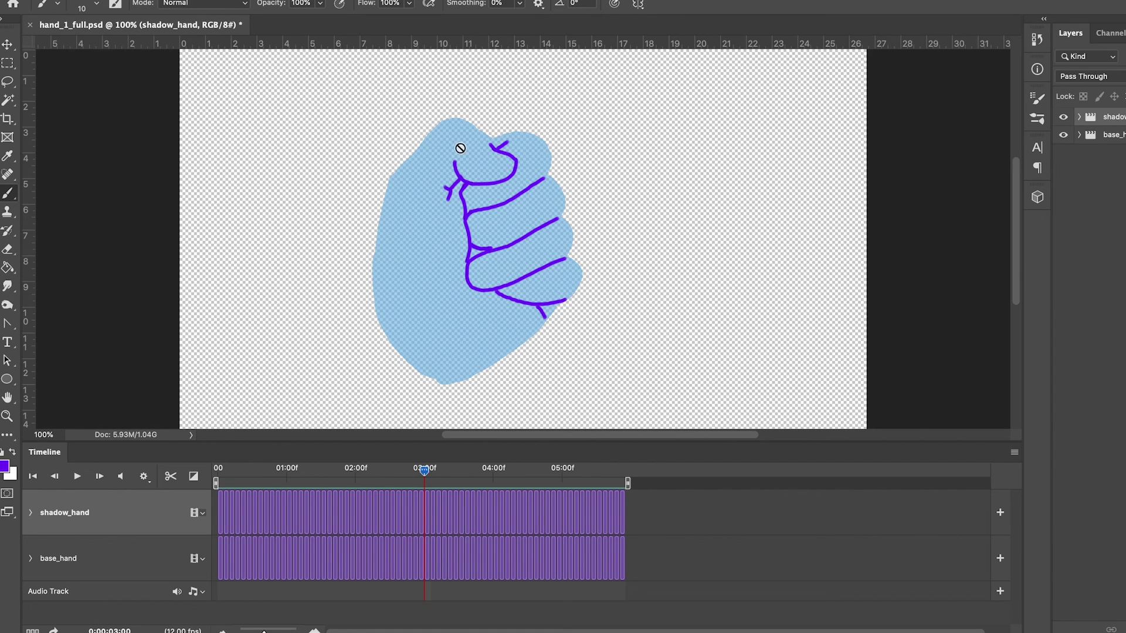
click(418, 472)
mouse_move(418, 473)
mouse_down()
mouse_move(377, 469)
mouse_move(424, 473)
mouse_up()
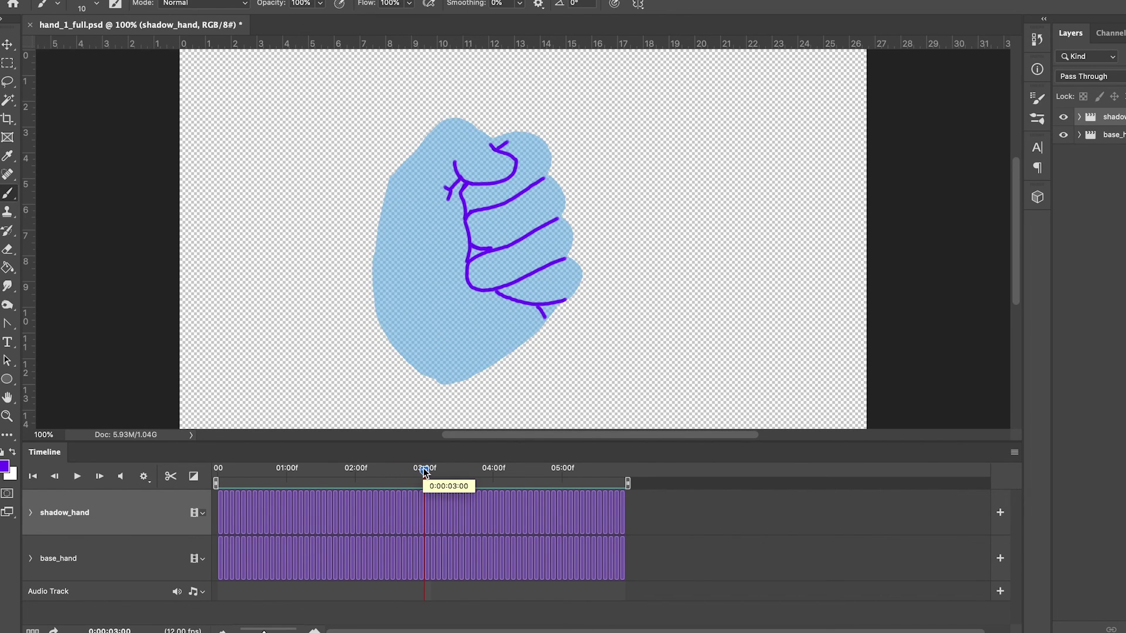
click(427, 547)
click(8, 250)
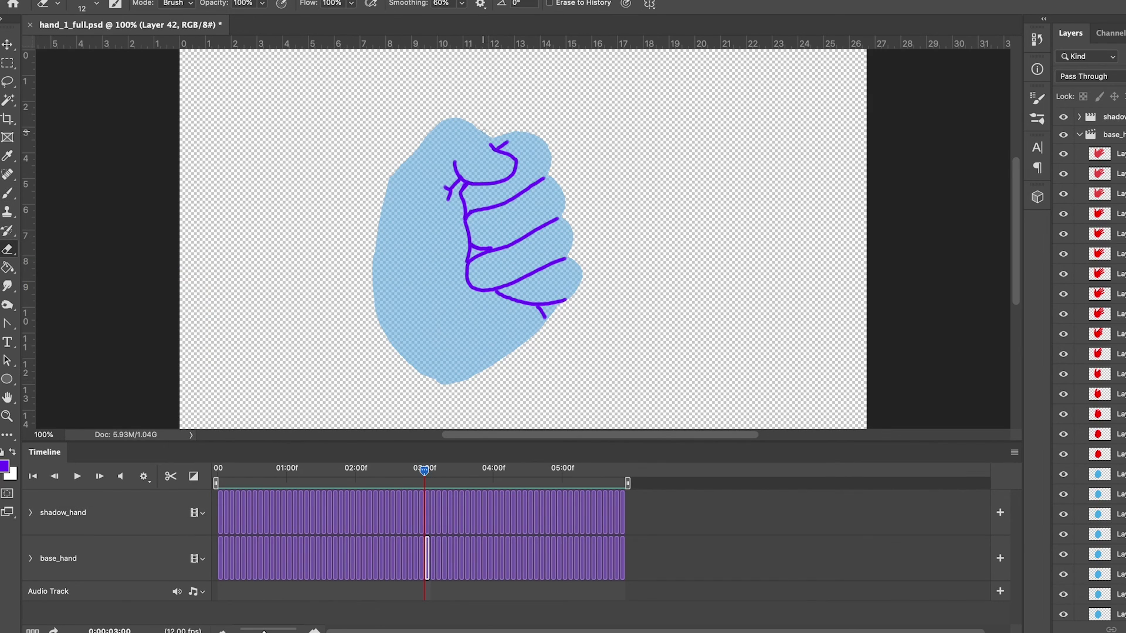